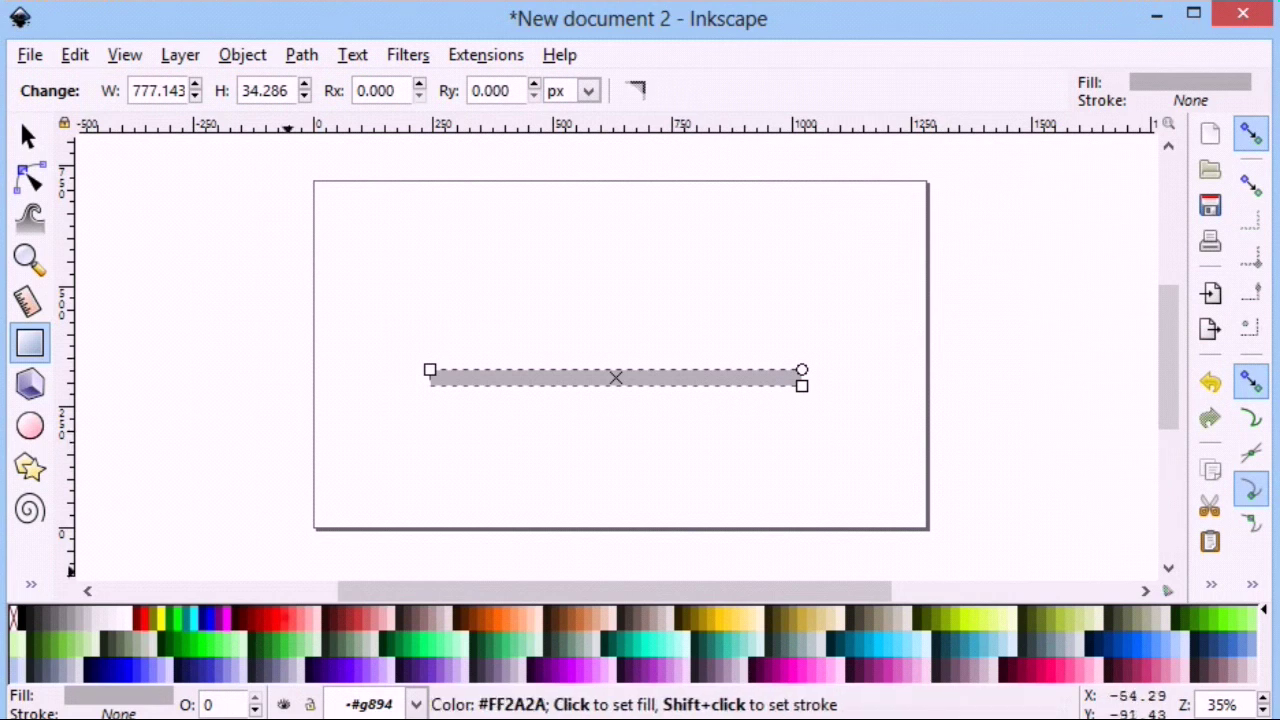
Make the tabletop bar red and draw a tall leg down from its left end.
click(286, 617)
click(30, 342)
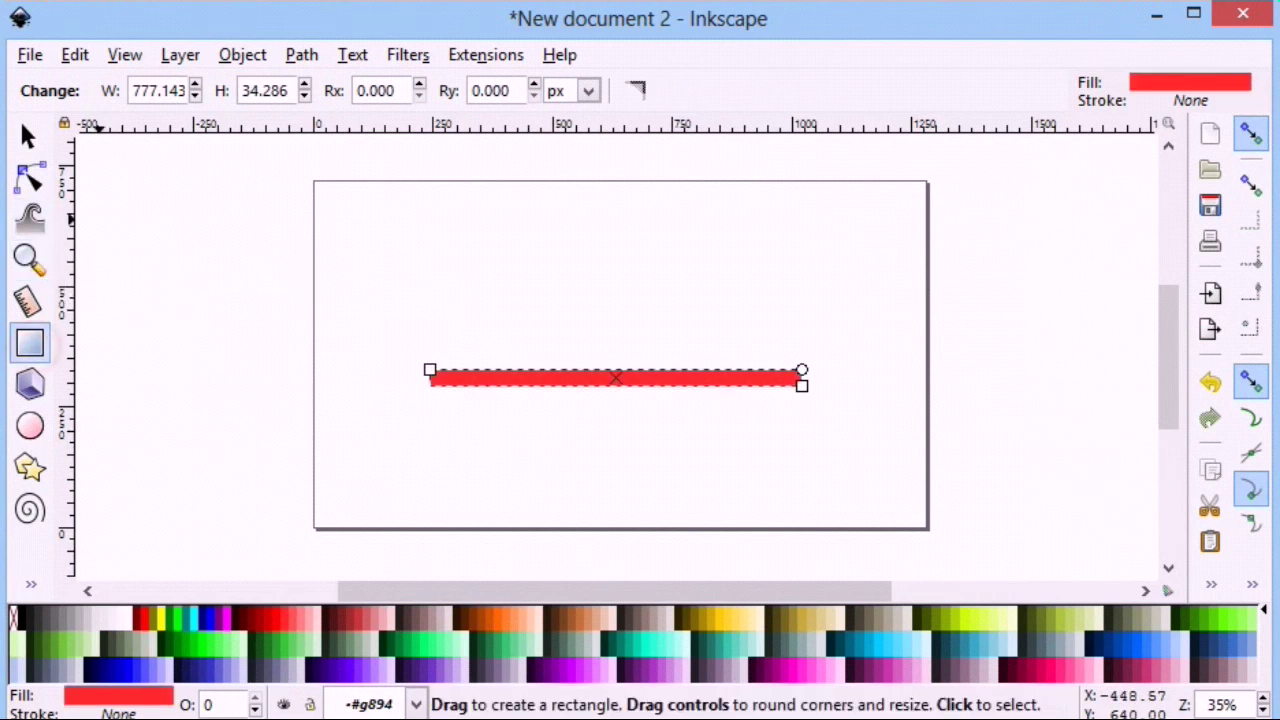
drag(430, 386, 408, 547)
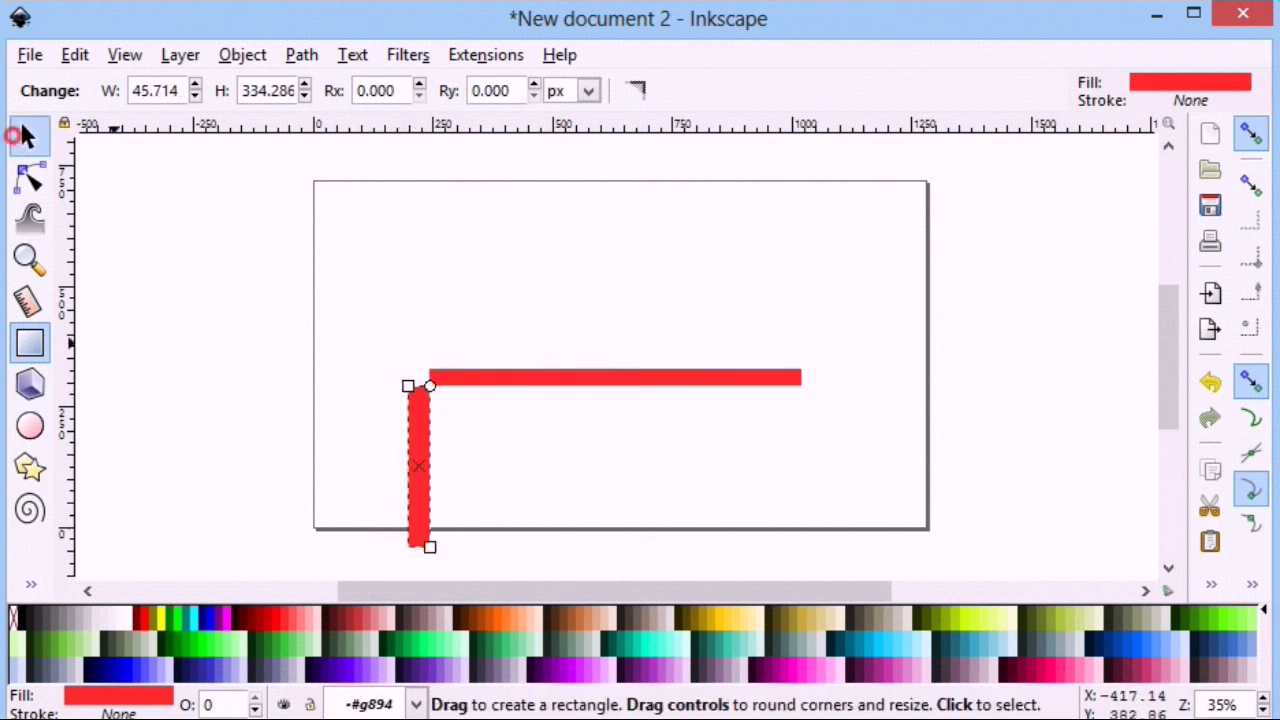
Convert the tall leg rectangle into an editable path, ready for node editing.
click(27, 137)
click(301, 54)
click(380, 86)
scroll(620, 350, down, 1)
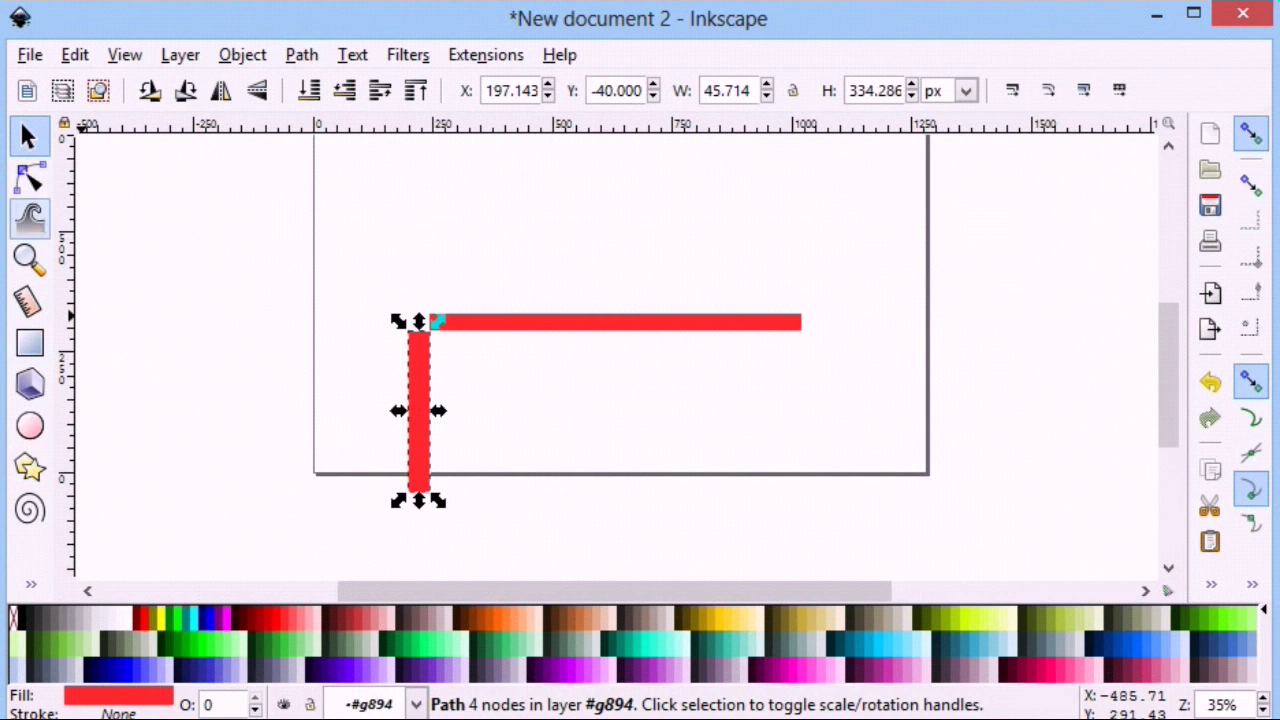
click(30, 178)
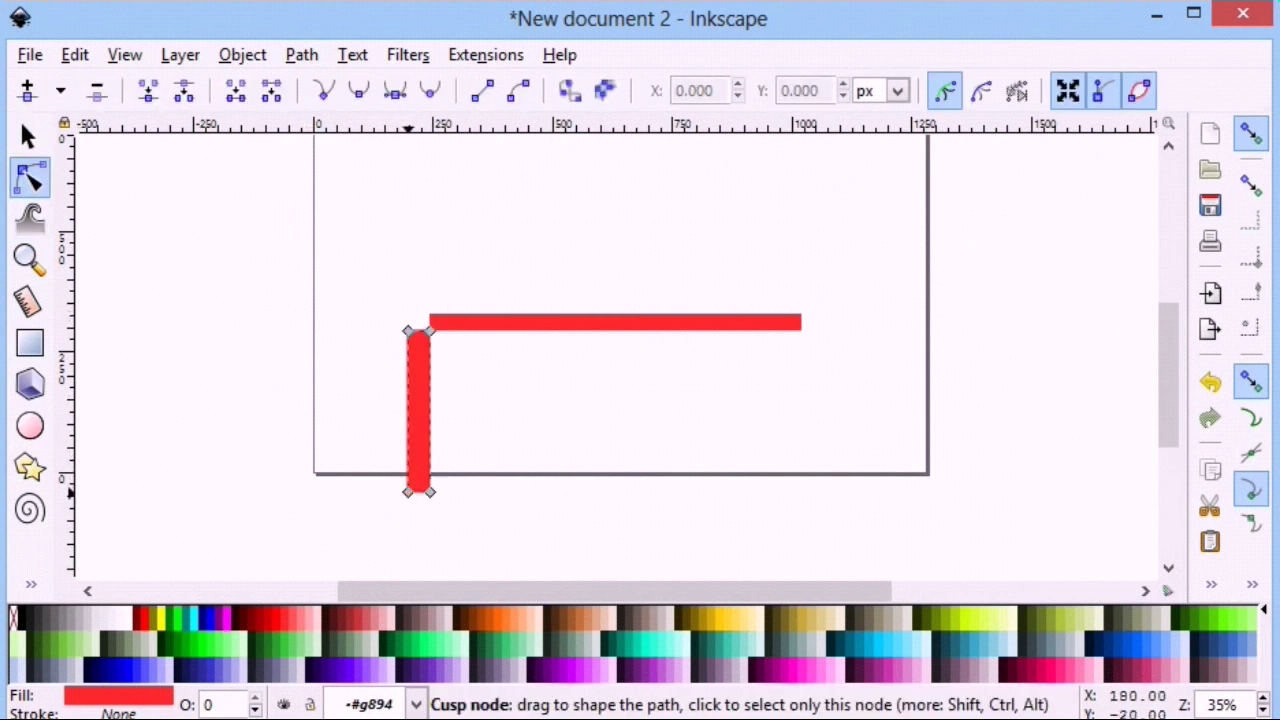
Rotate the leg clockwise to slant it, then pull its bottom-left and top-right corners outward.
key(s)
click(425, 410)
drag(434, 318, 457, 335)
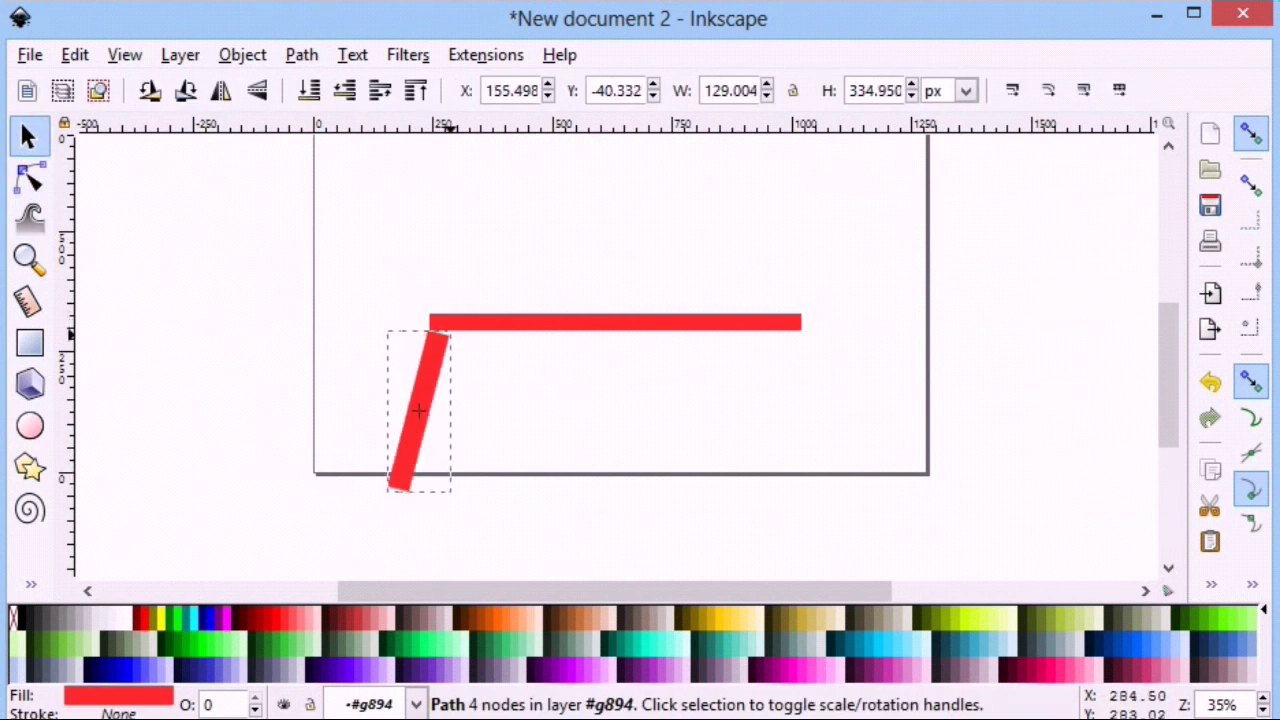
click(30, 178)
mouse_move(387, 487)
mouse_down()
mouse_move(405, 491)
mouse_move(380, 495)
mouse_up()
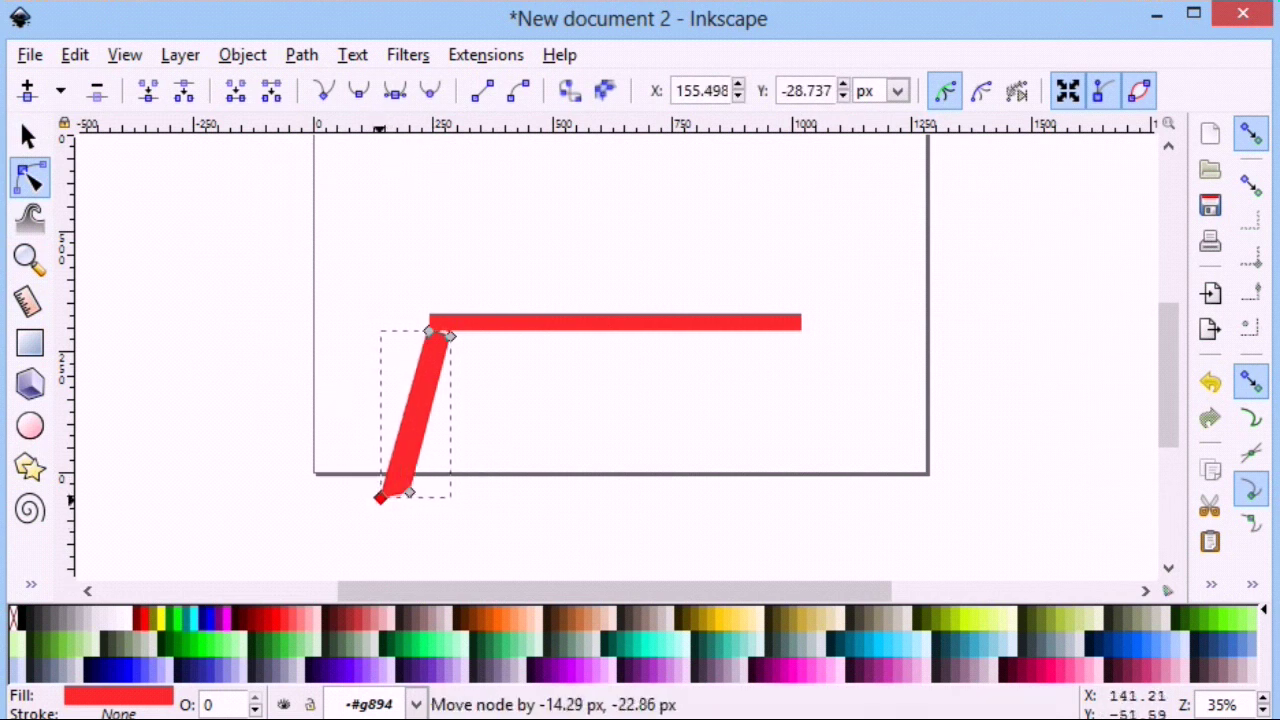
drag(449, 336, 454, 330)
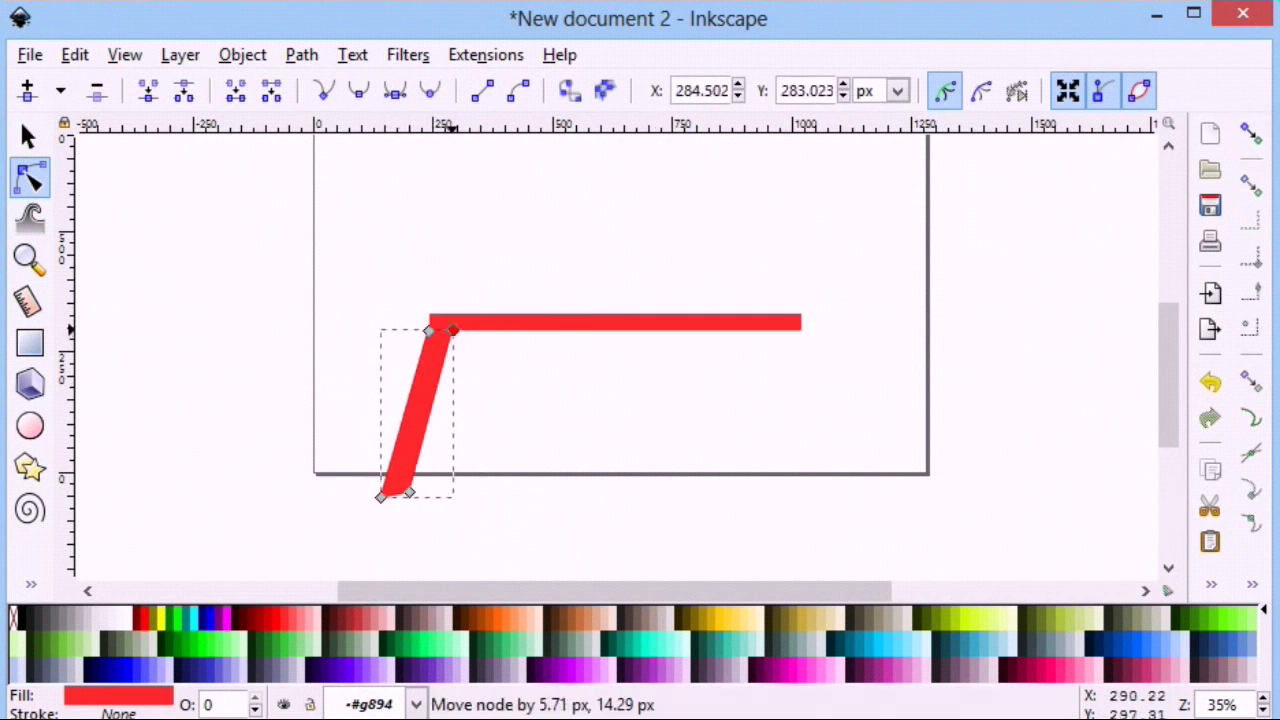
Lower the leg's bottom-right corner and drag its corner nodes to make it narrower.
click(300, 377)
click(410, 420)
drag(409, 494, 408, 500)
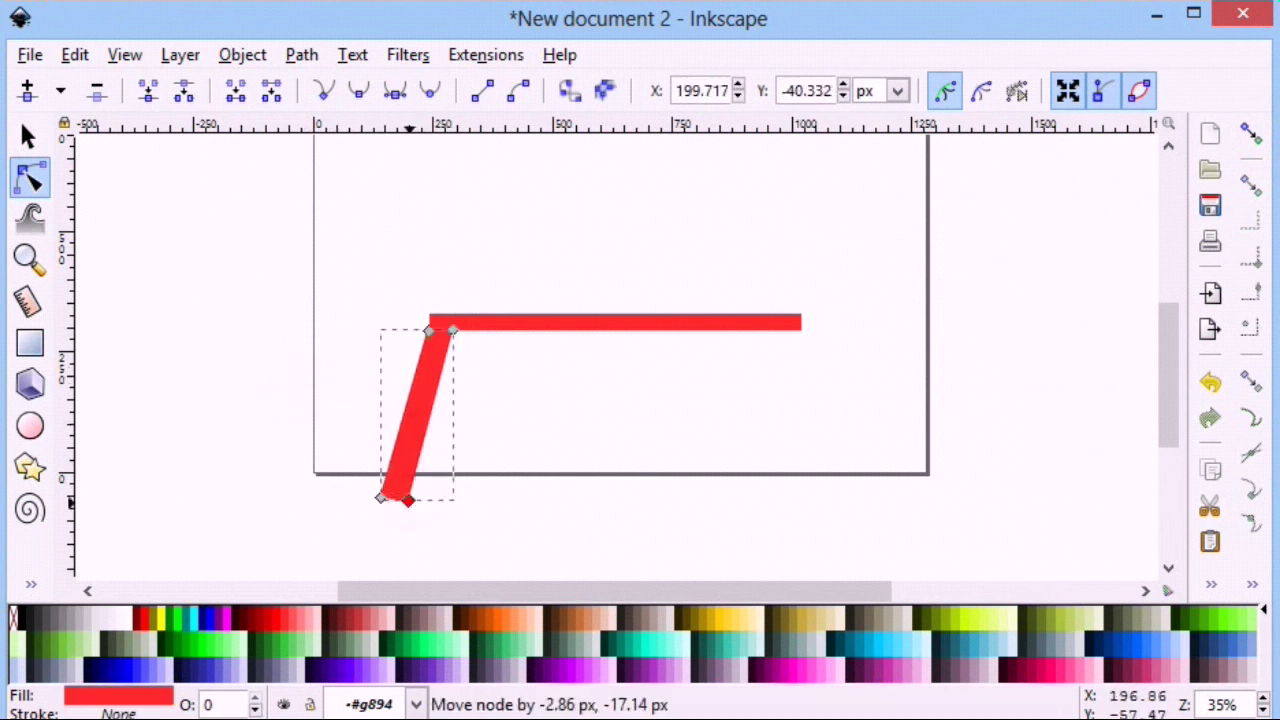
click(330, 367)
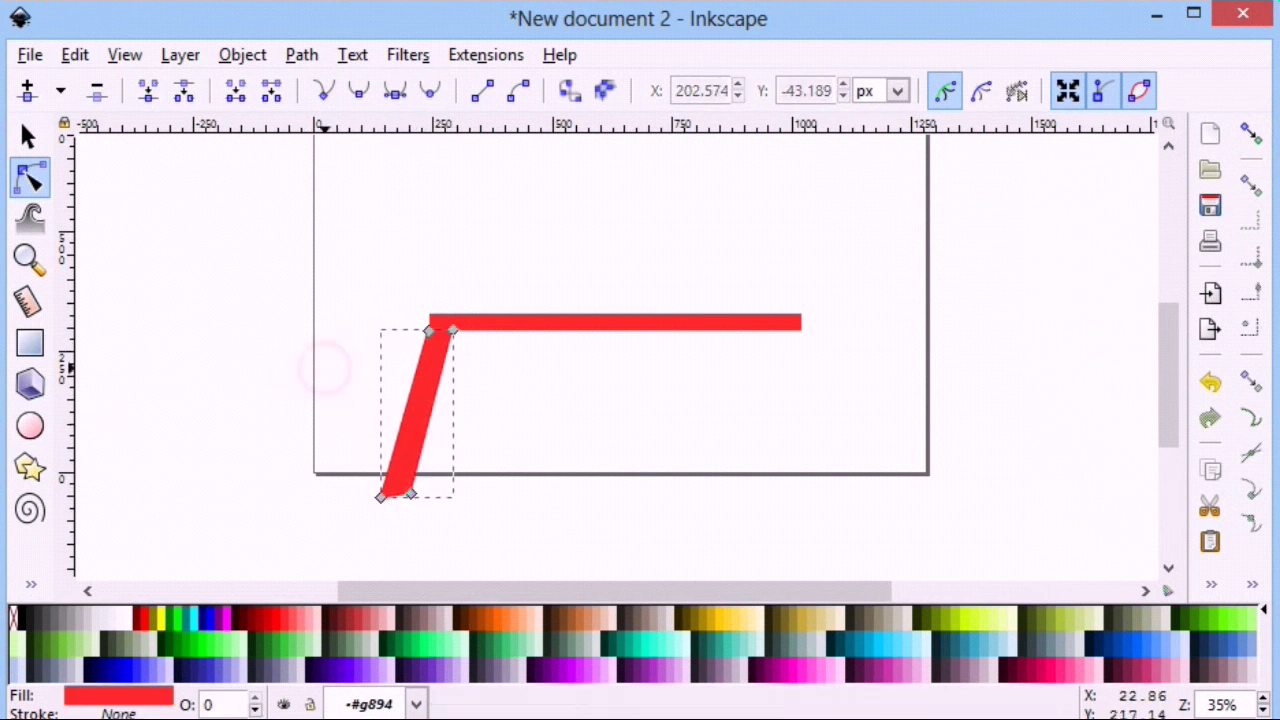
click(407, 424)
click(407, 424)
drag(371, 414, 382, 416)
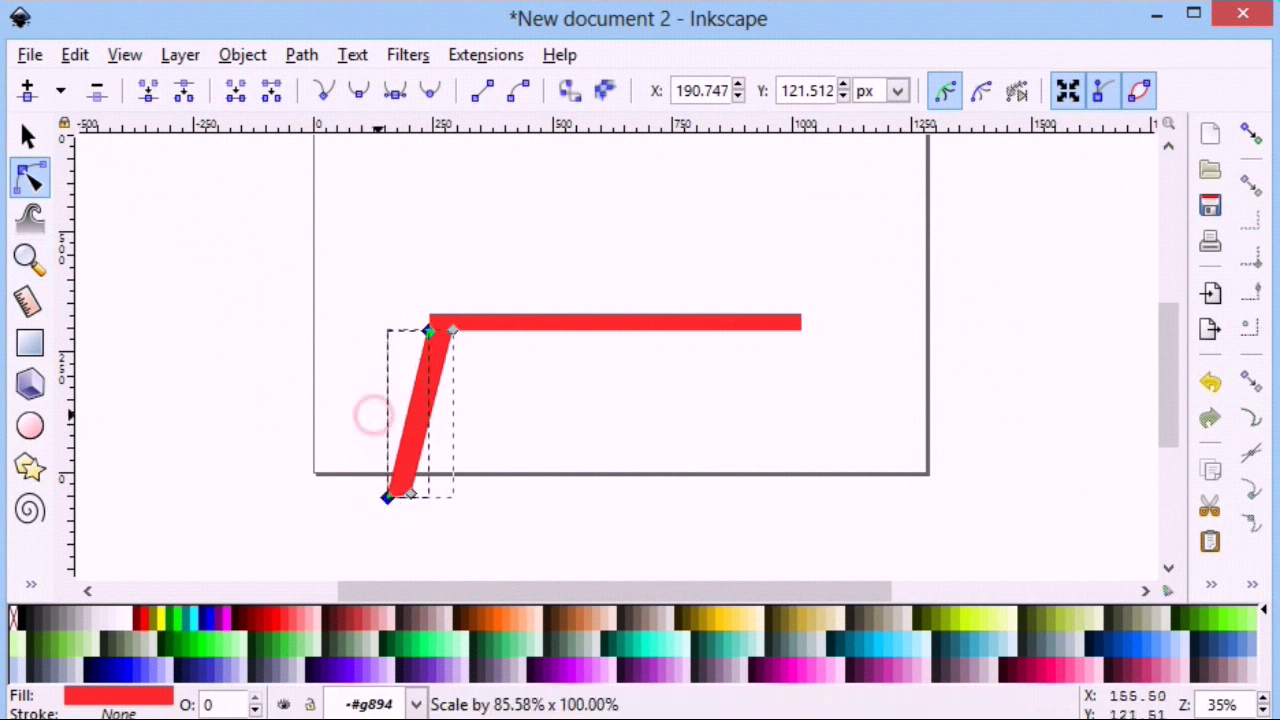
Nudge a top corner of the leg and reselect the finished slanted leg.
click(531, 440)
click(434, 357)
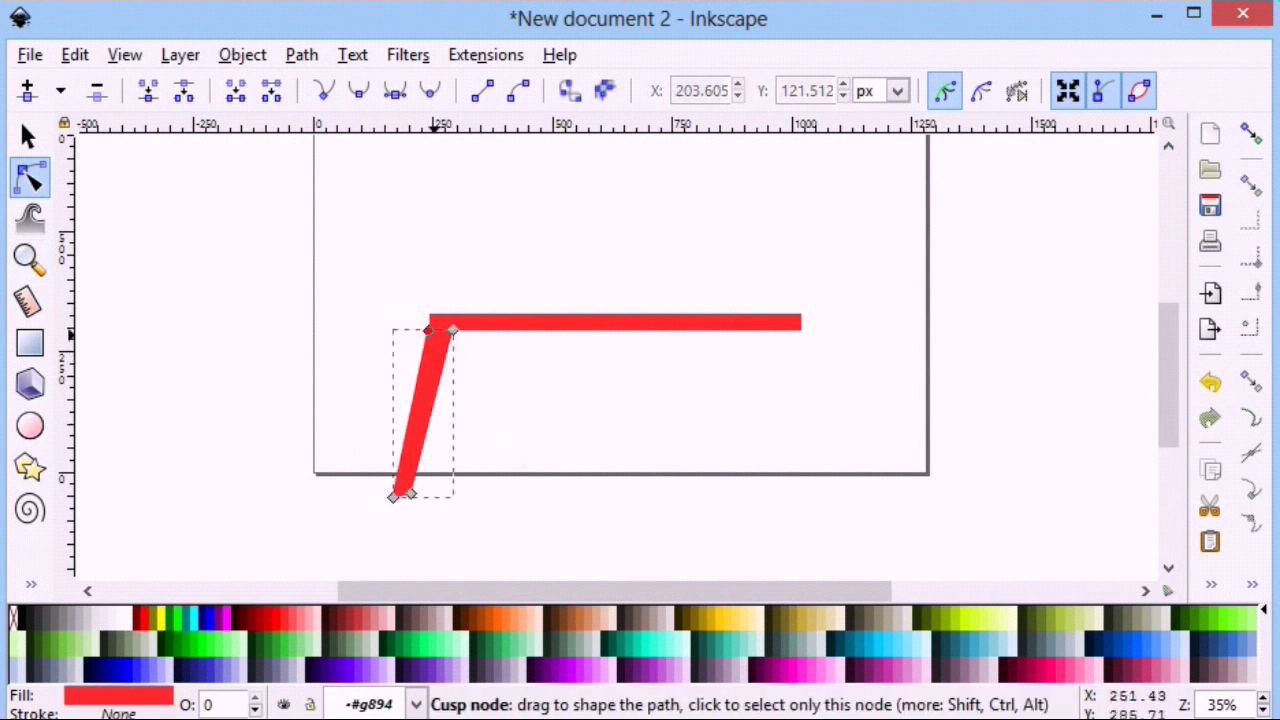
drag(437, 335, 438, 332)
click(523, 400)
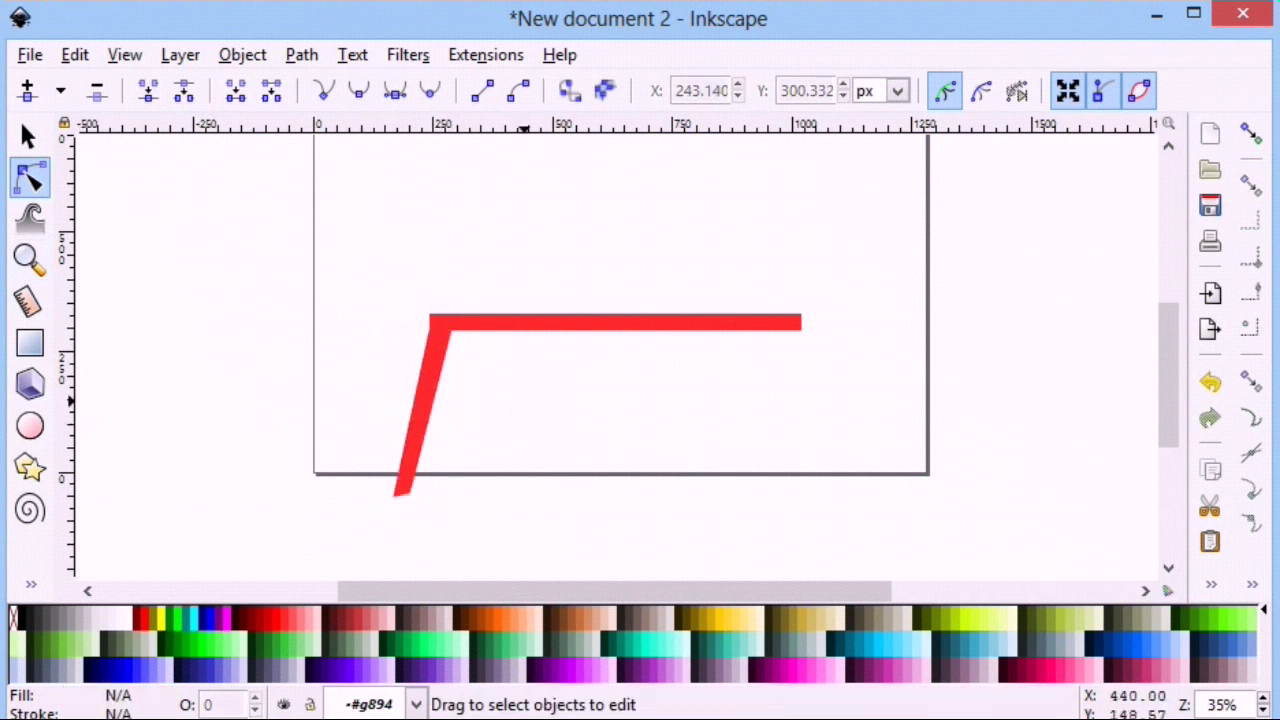
key(s)
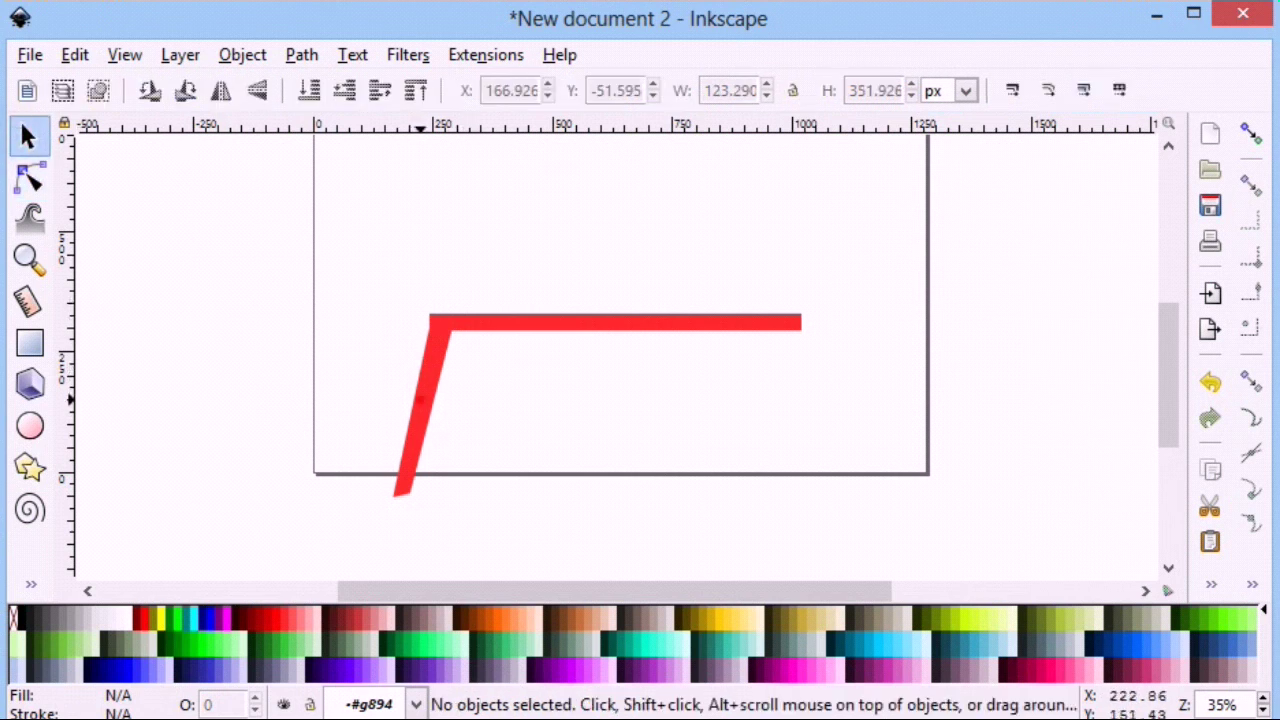
click(418, 400)
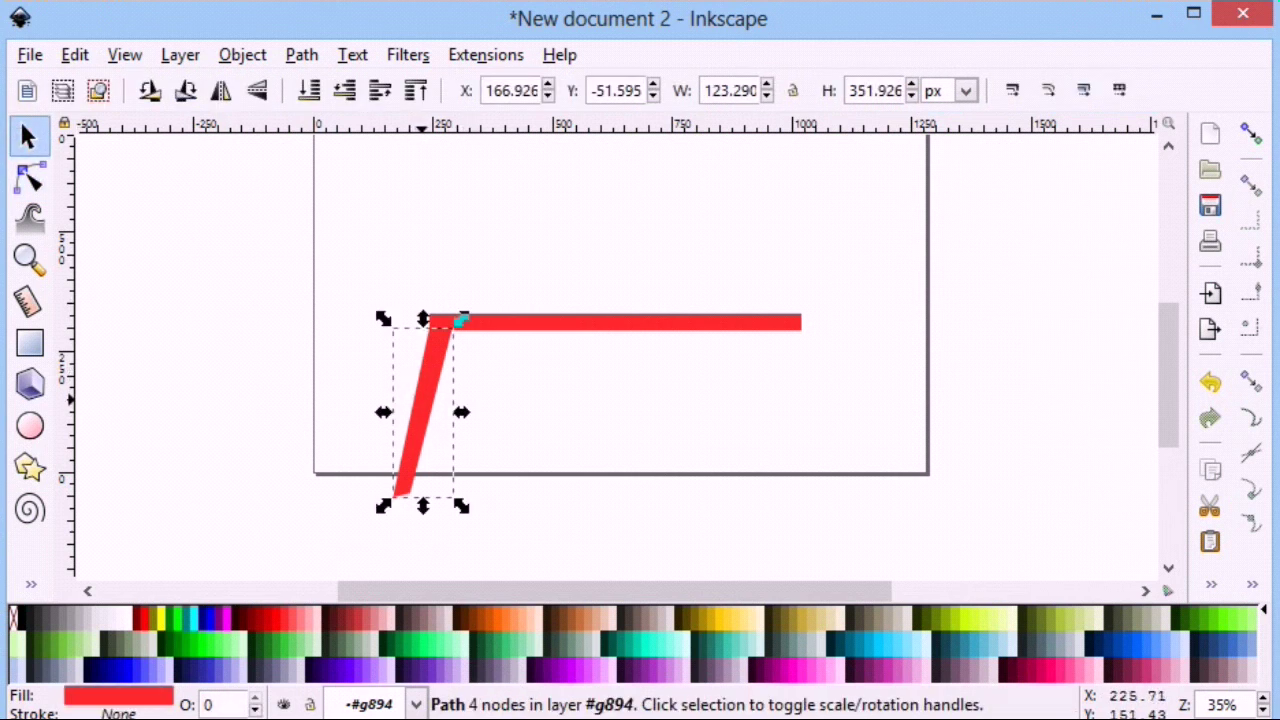
Nudge the slanted leg, then duplicate it and make the copy shorter.
drag(437, 399, 501, 393)
right_click(443, 395)
click(514, 143)
drag(491, 500, 491, 470)
Fine-tune the left leg's position and fill both legs dark navy.
click(369, 423)
click(449, 368)
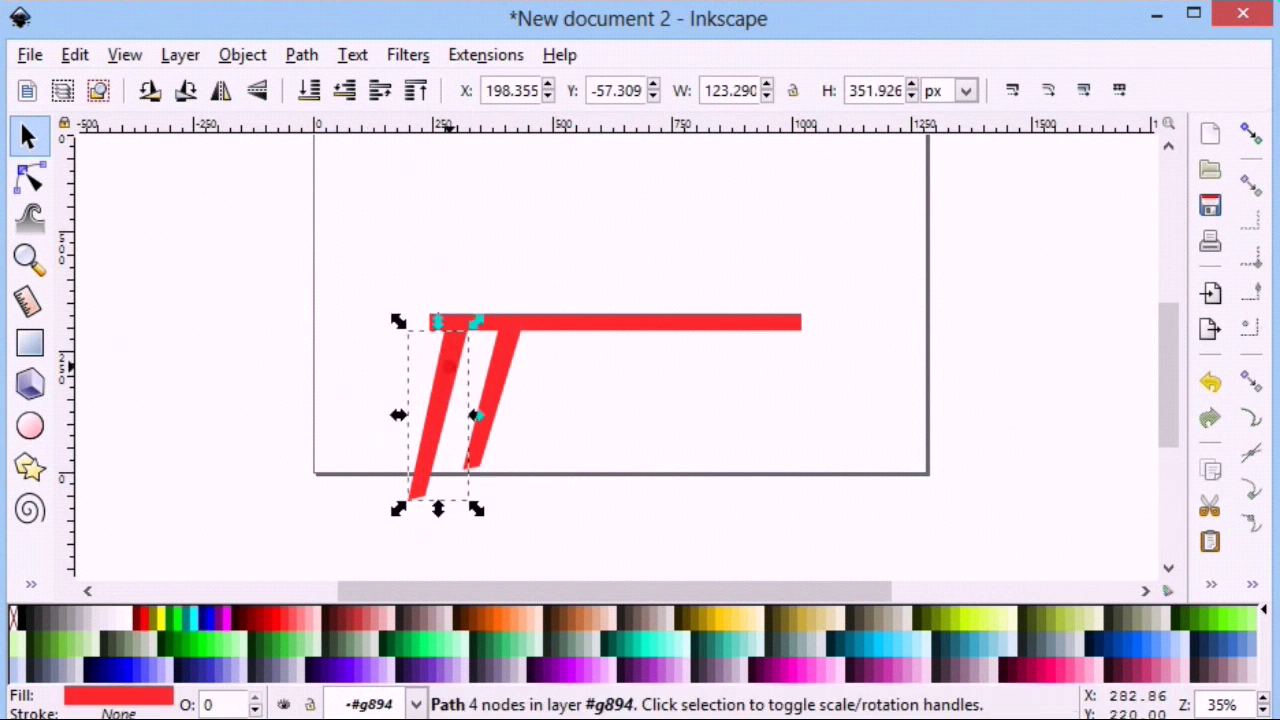
drag(449, 361, 450, 359)
click(375, 372)
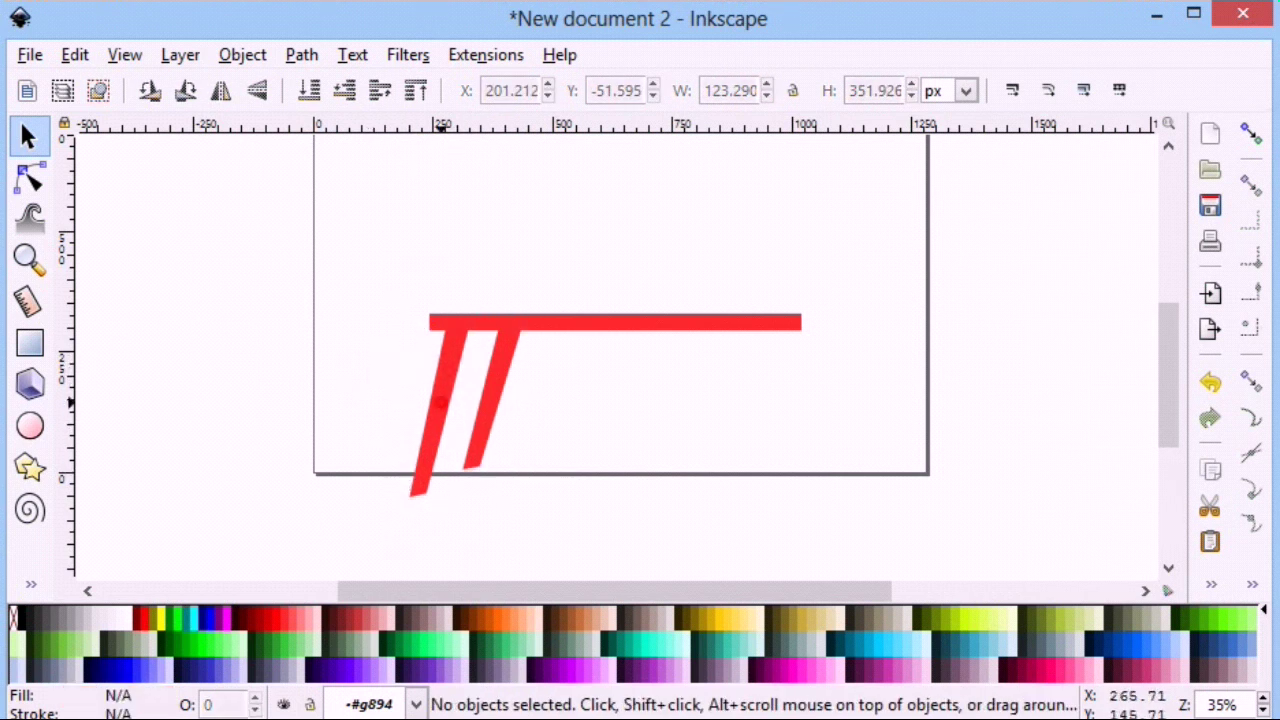
click(440, 403)
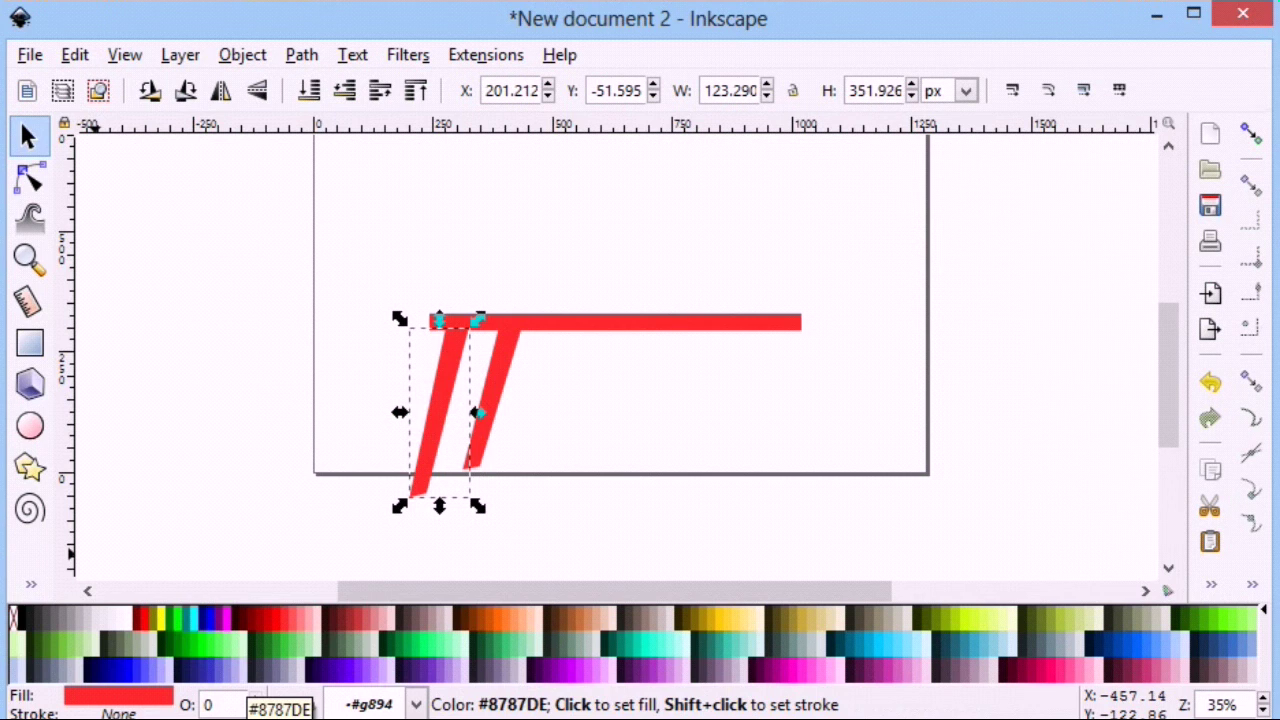
click(100, 668)
click(495, 385)
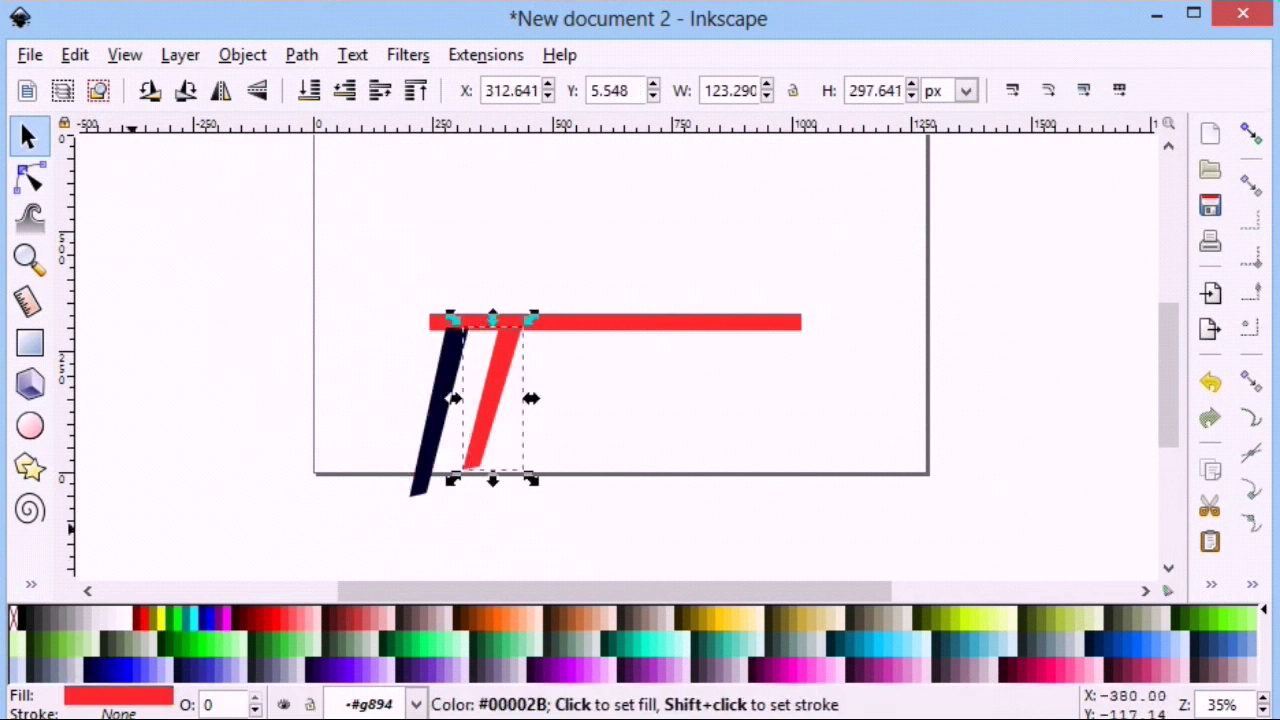
click(88, 666)
click(363, 363)
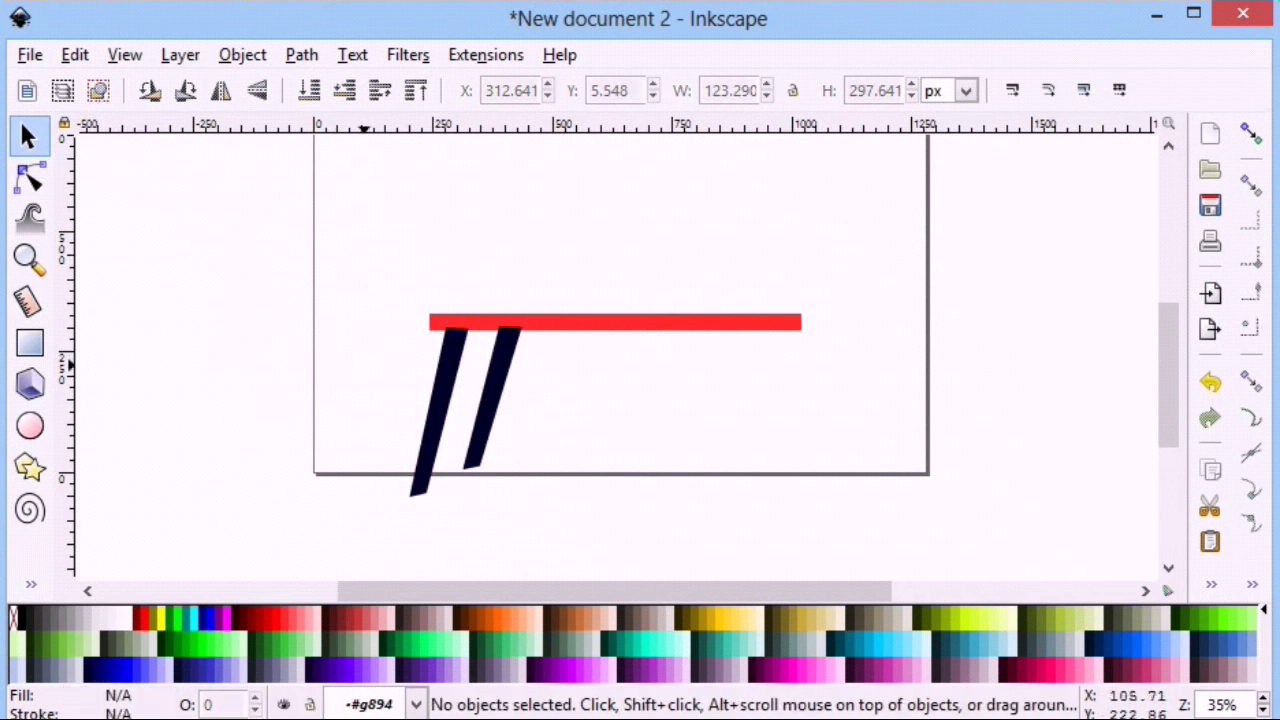
Mirror the shorter leg horizontally and move it under the tabletop's right end.
right_click(471, 424)
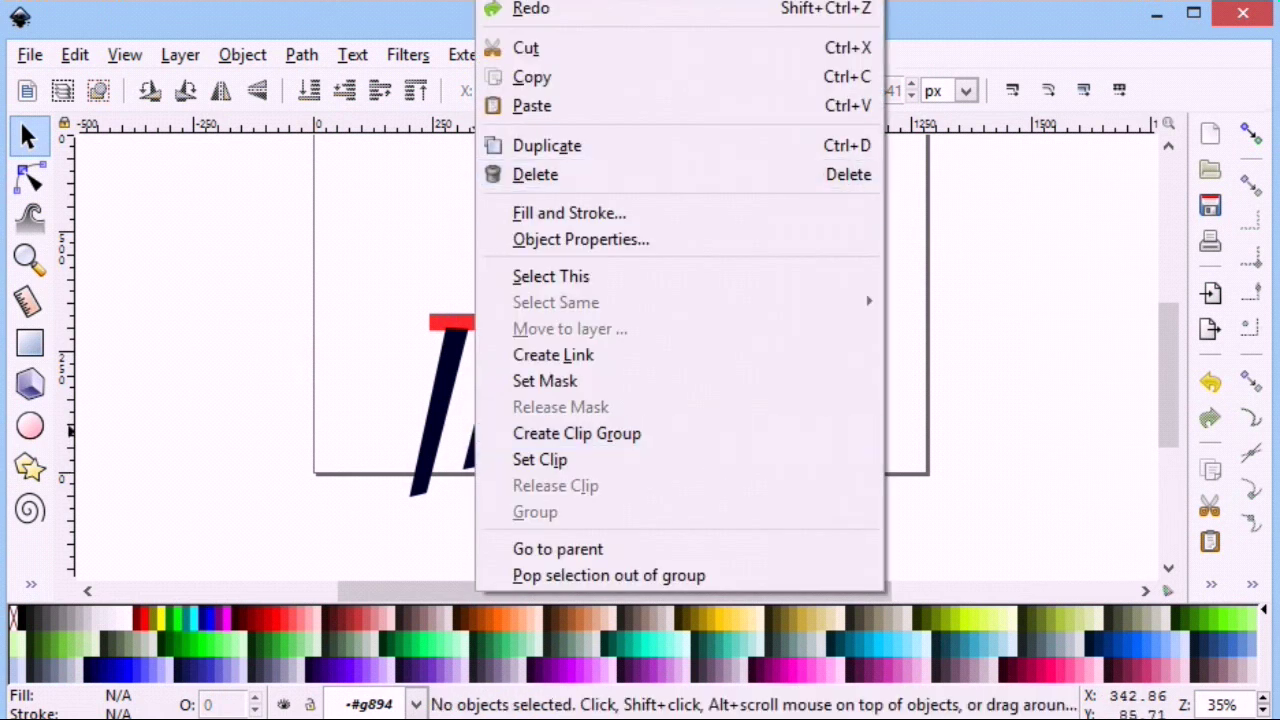
click(480, 437)
right_click(482, 437)
key(Escape)
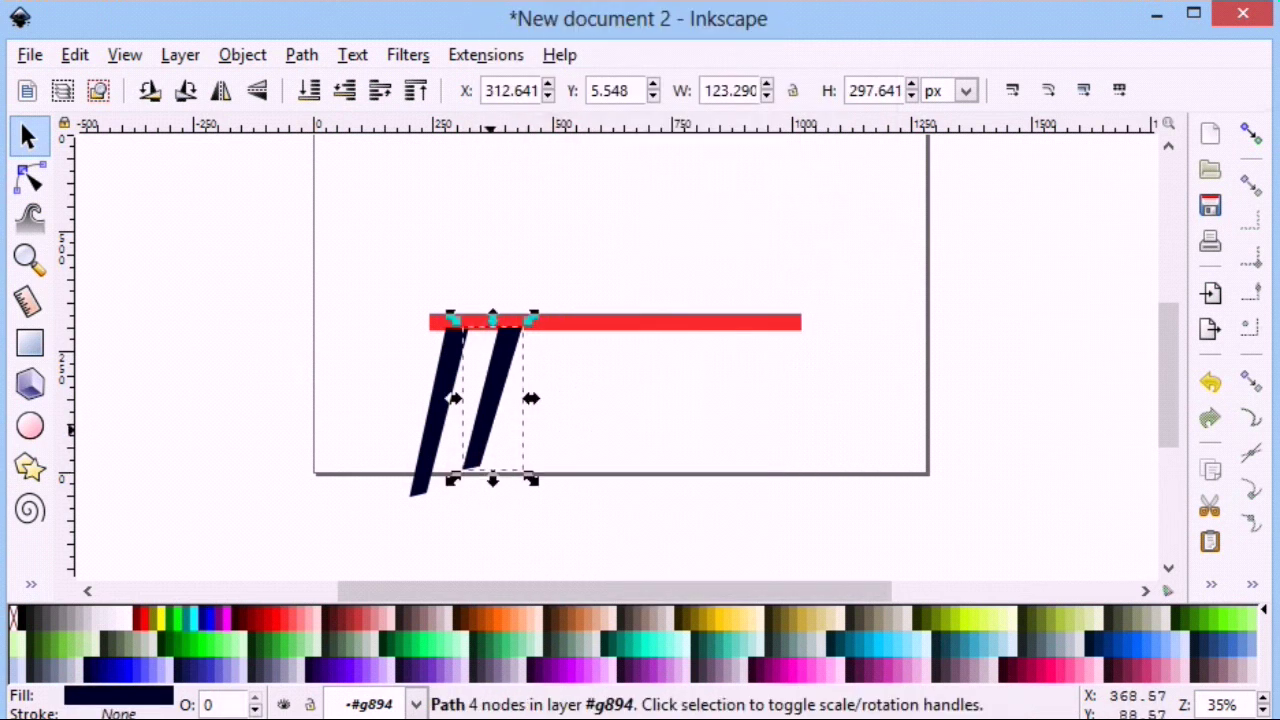
click(220, 90)
drag(493, 400, 746, 396)
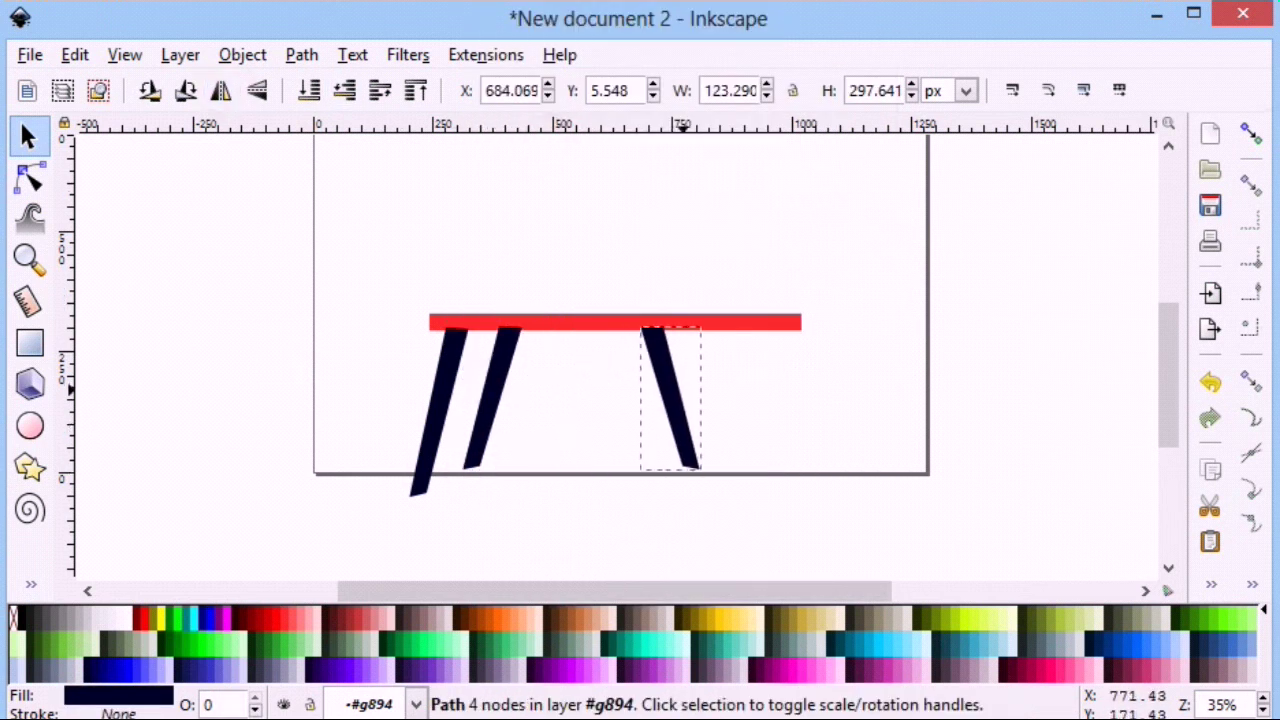
Duplicate the long leg, mirror it, and place it under the far right end.
click(447, 381)
right_click(447, 381)
click(570, 143)
click(220, 90)
drag(447, 400, 805, 400)
Group the tabletop and all four legs, then raise the table slightly on the page.
click(610, 435)
scroll(610, 435, up, 1)
scroll(604, 435, down, 1)
drag(875, 530, 345, 278)
click(242, 54)
click(270, 400)
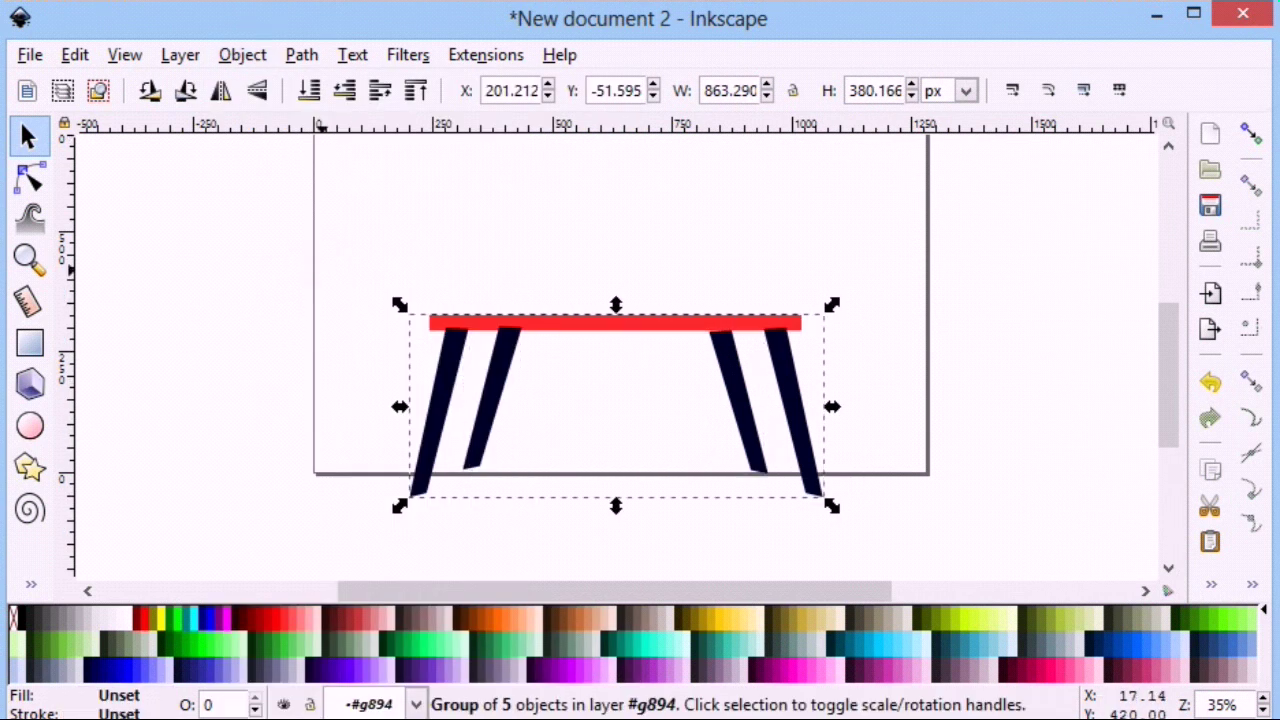
drag(606, 318, 610, 285)
click(373, 216)
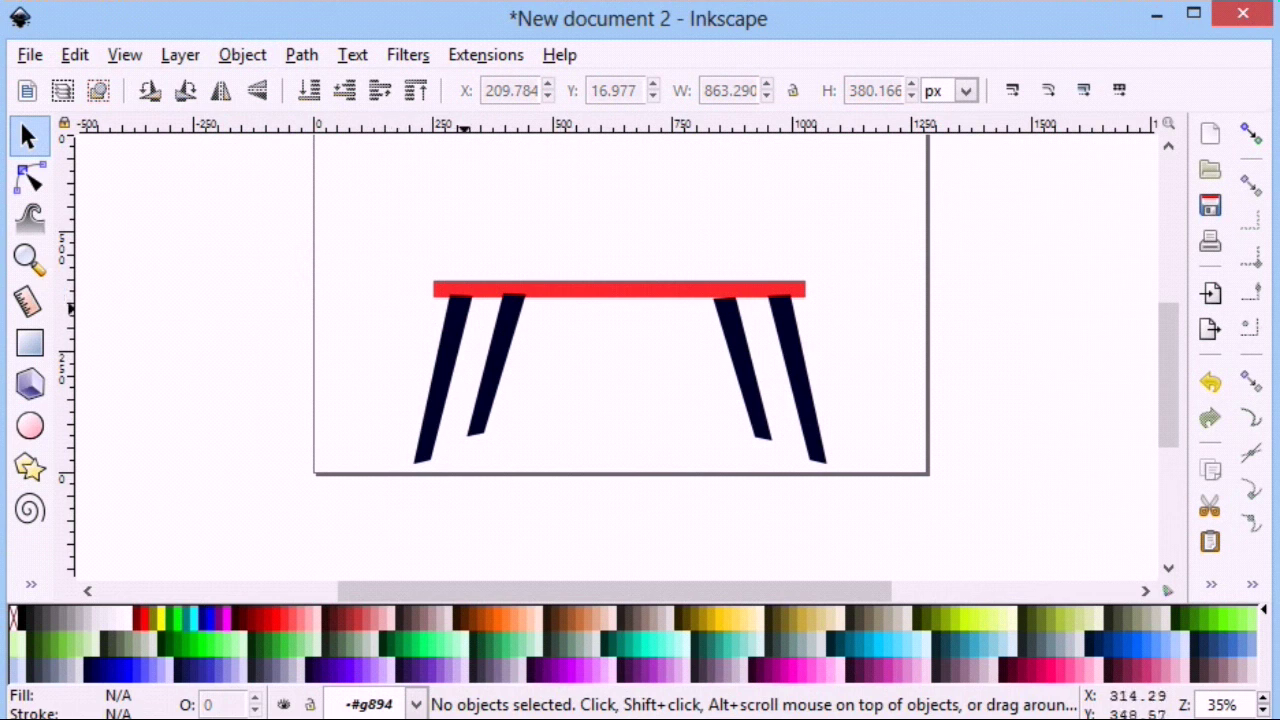
Draw a small dark box and move it onto the tabletop's right end as the mug body.
click(30, 342)
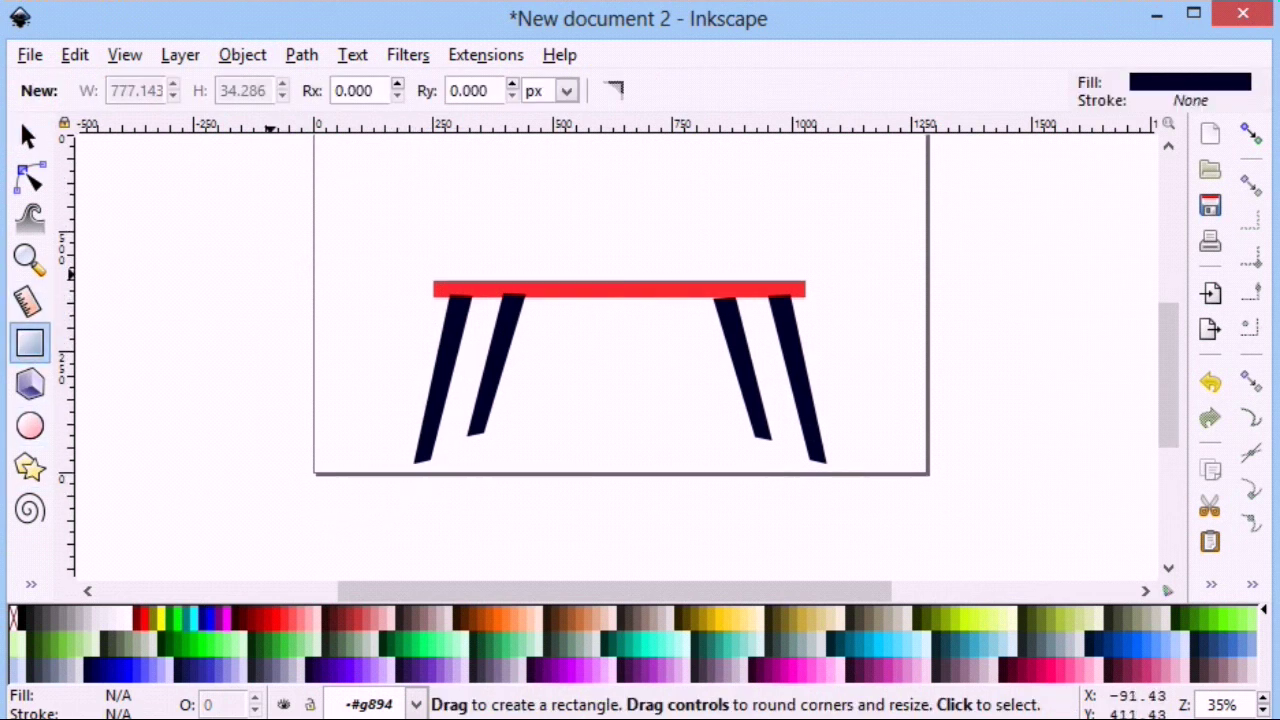
mouse_move(702, 216)
mouse_down()
mouse_move(740, 272)
mouse_move(738, 256)
mouse_move(760, 257)
mouse_up()
key(s)
click(849, 266)
key(5)
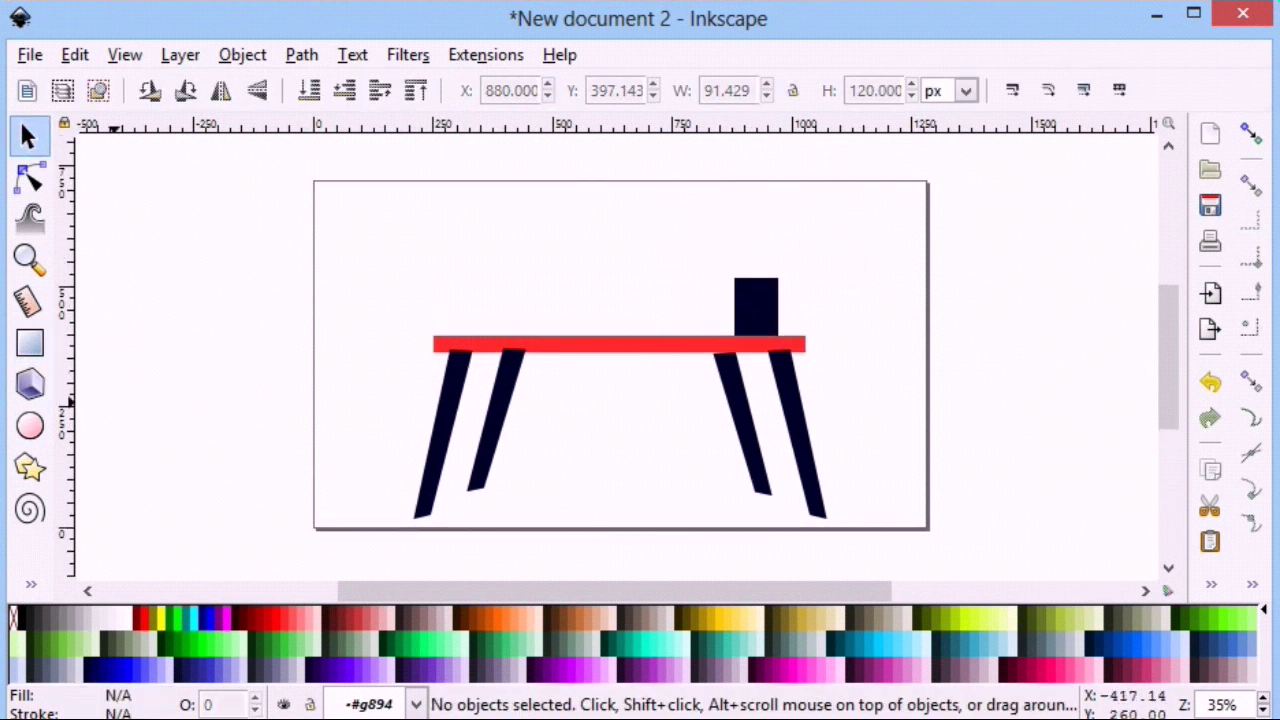
Set the Pen tool to Spiro mode with an Ellipse stroke shape.
click(30, 509)
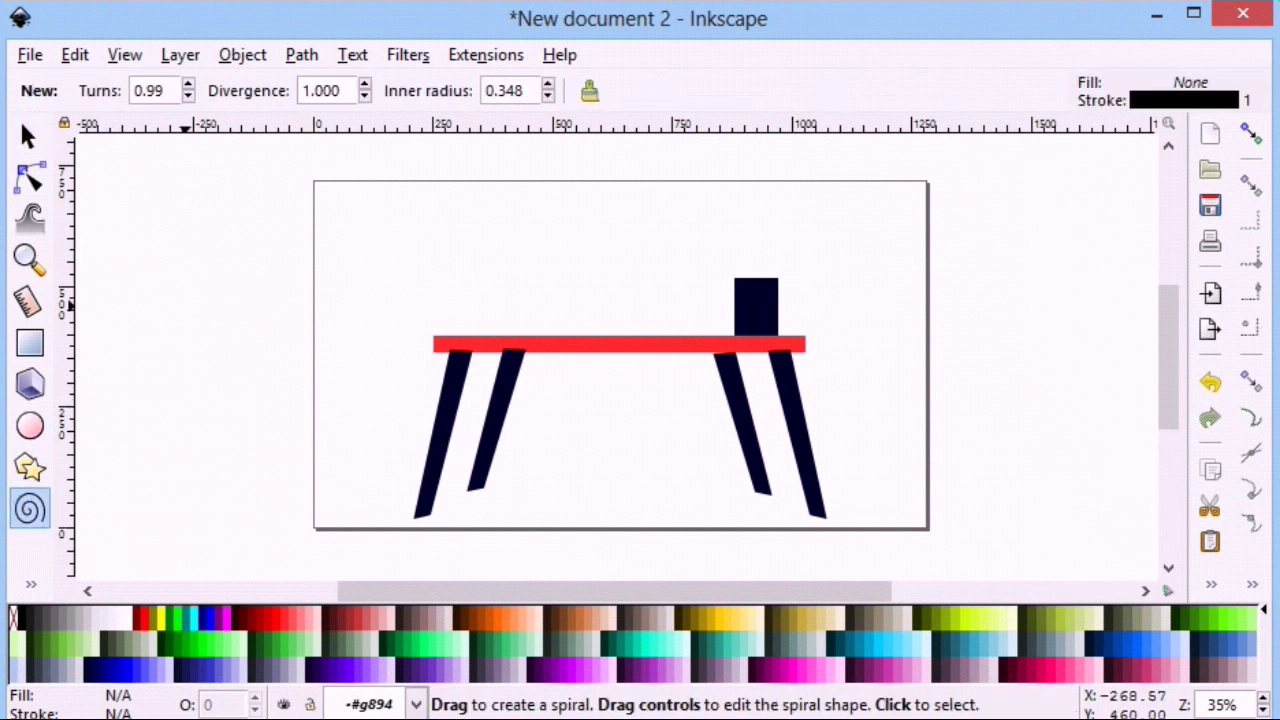
key(s)
click(31, 584)
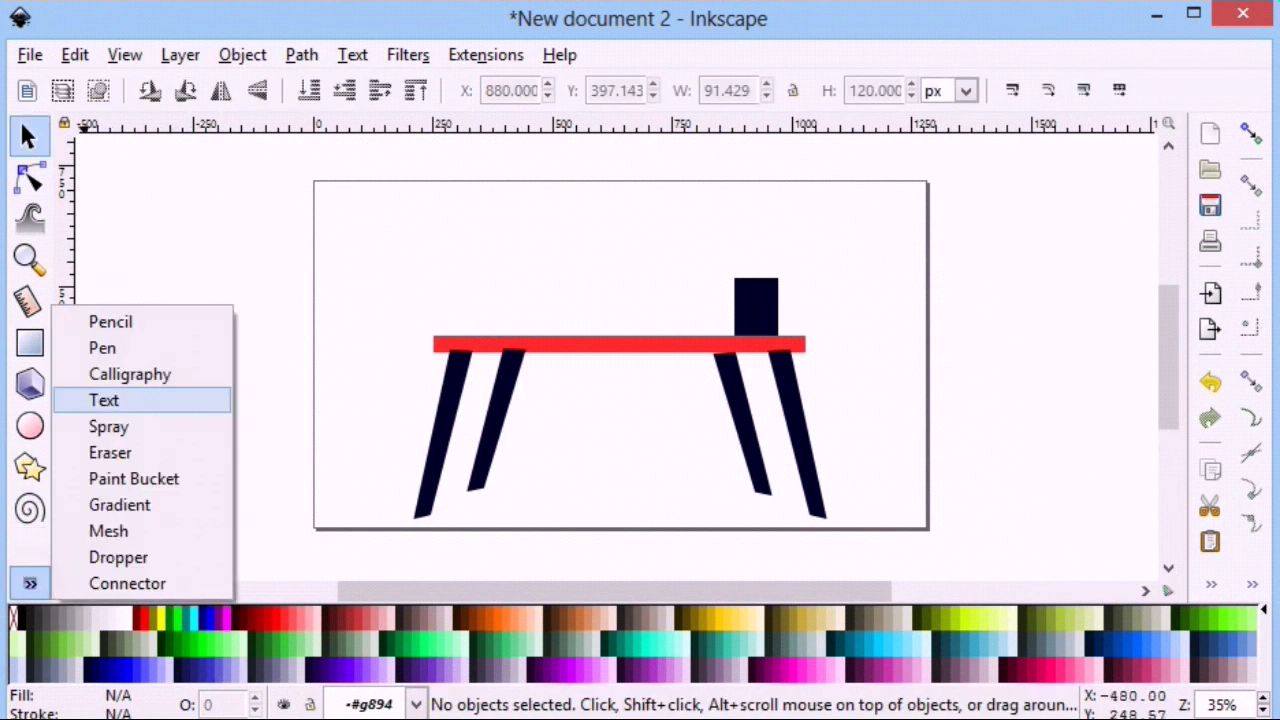
click(110, 346)
click(118, 90)
click(400, 91)
click(337, 214)
Draw a three-point curved handle path in the left margin.
click(229, 354)
click(261, 377)
double_click(229, 404)
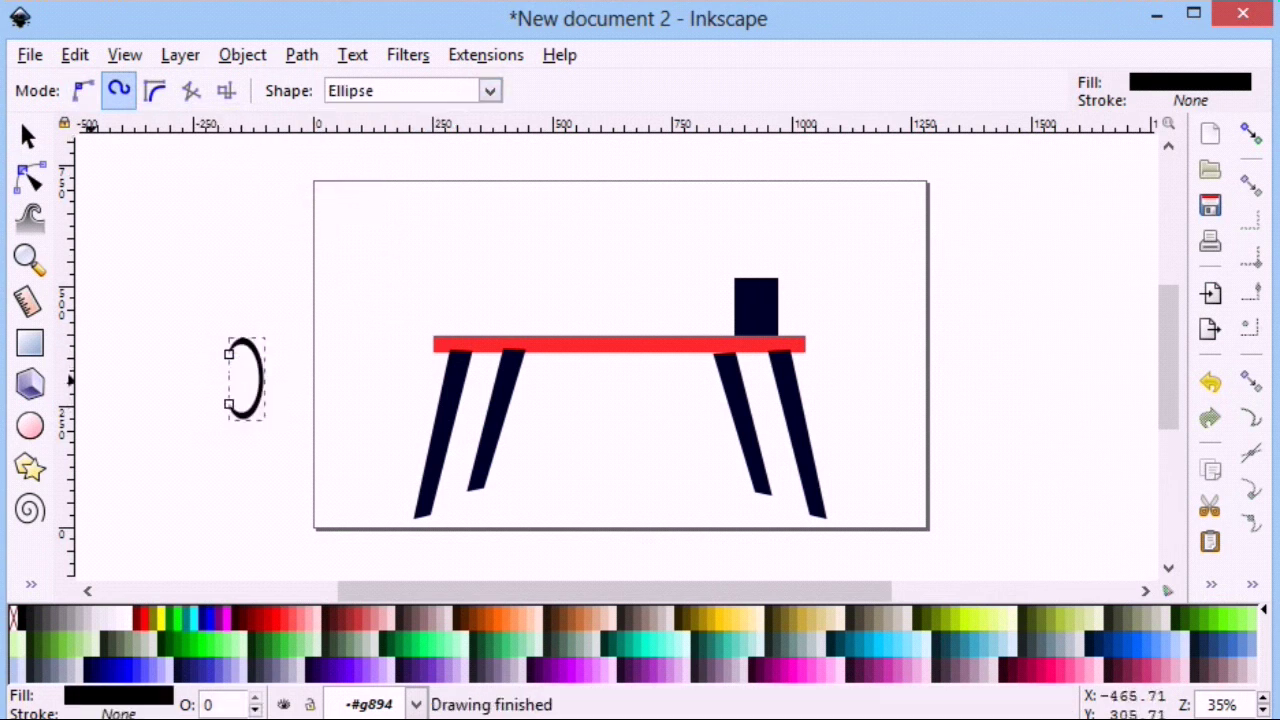
key(s)
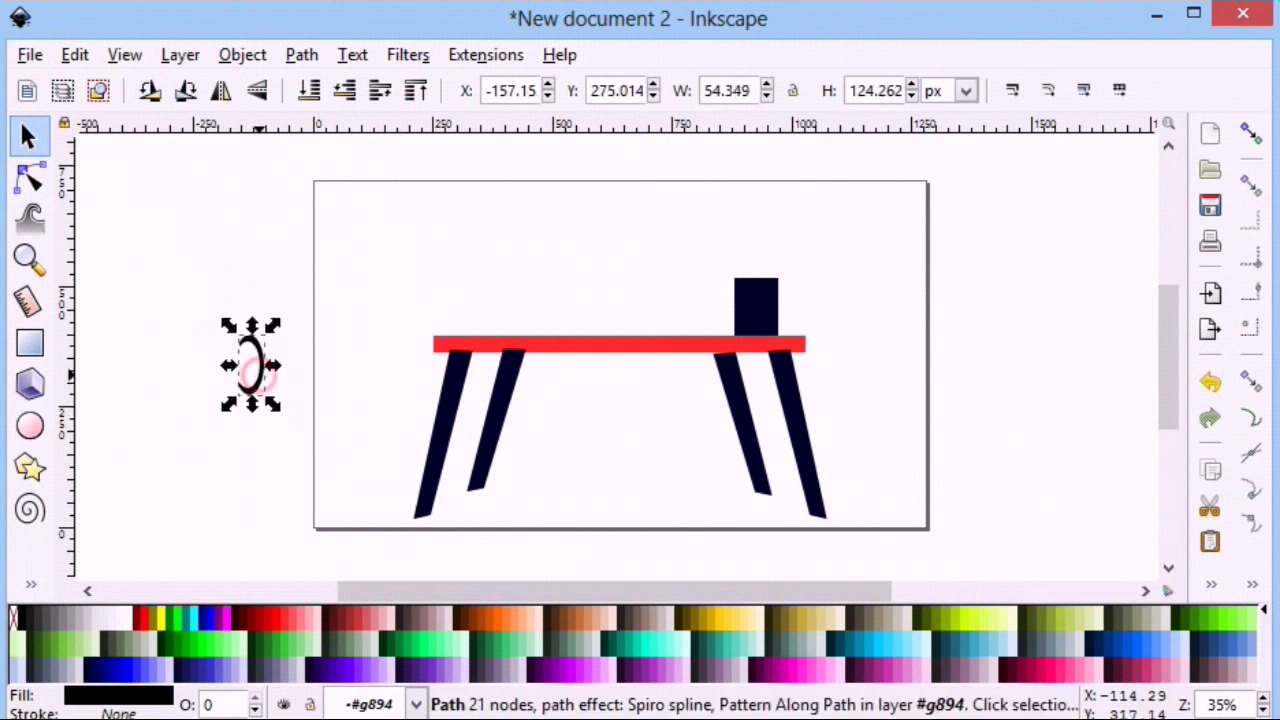
Move the oval beside the black block and shrink it to fit as the mug handle.
drag(258, 375, 787, 300)
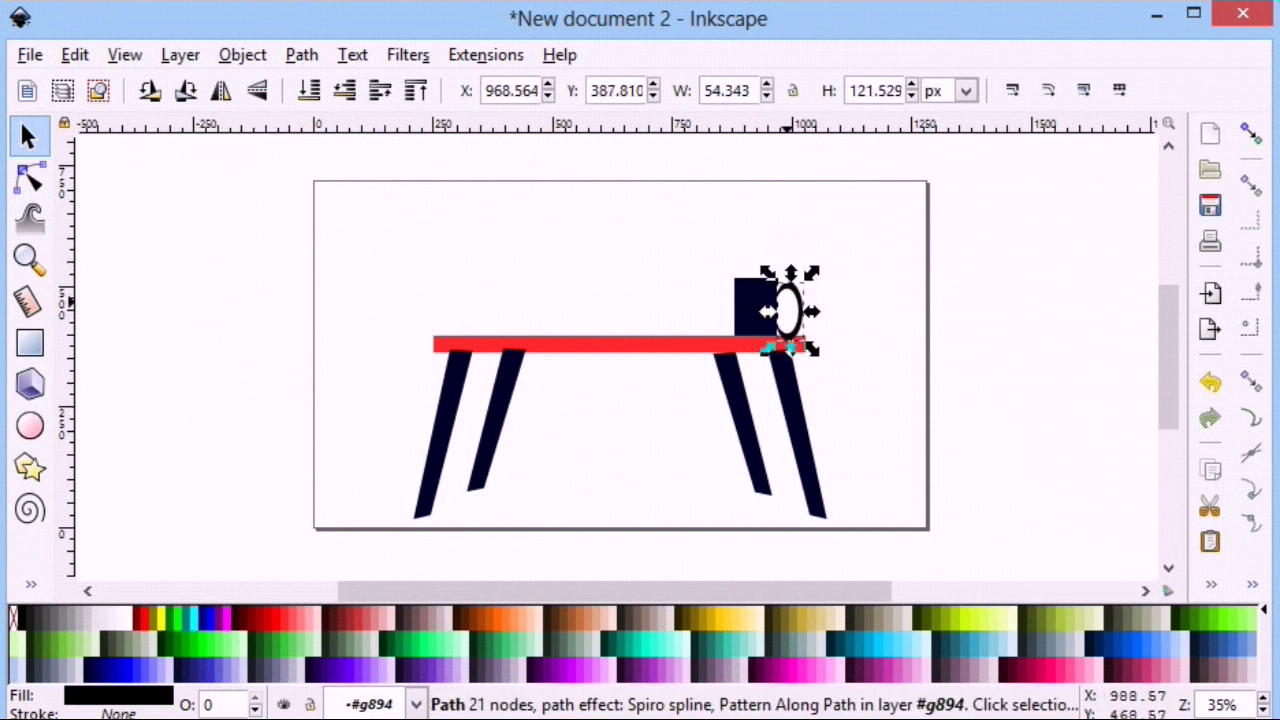
drag(790, 349, 797, 328)
click(840, 311)
click(812, 345)
click(850, 310)
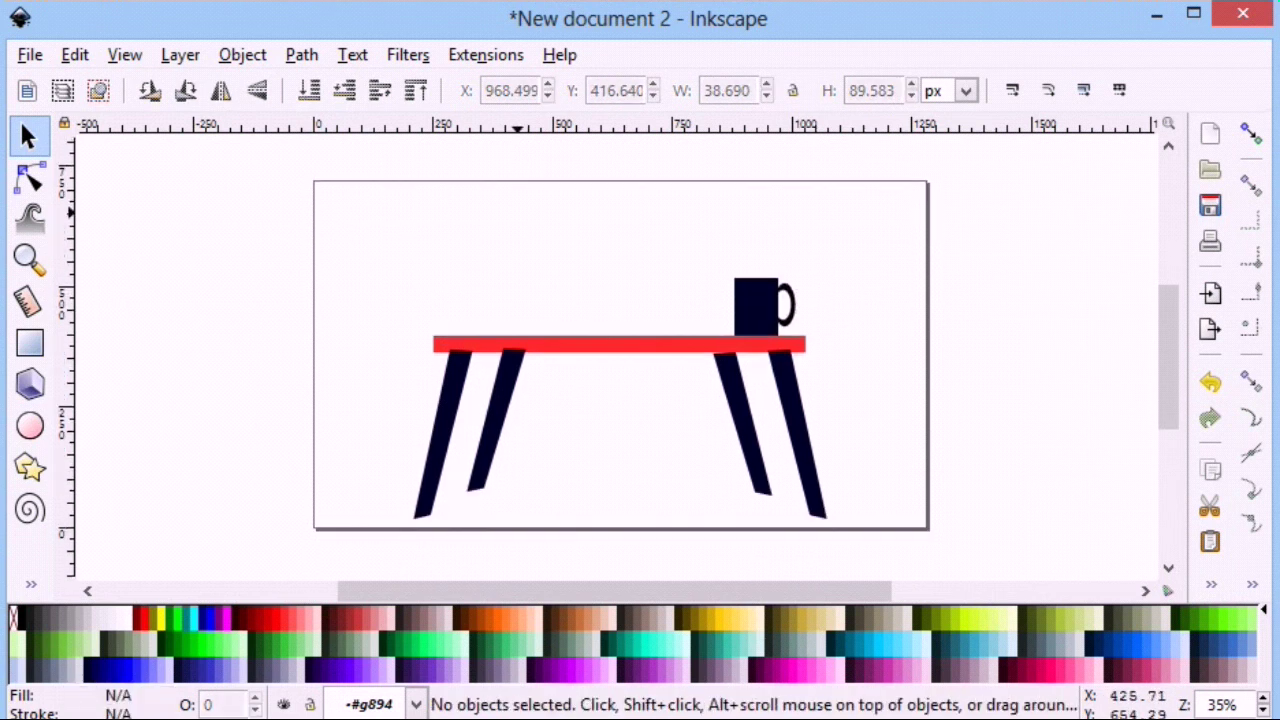
scroll(665, 470, up, 3)
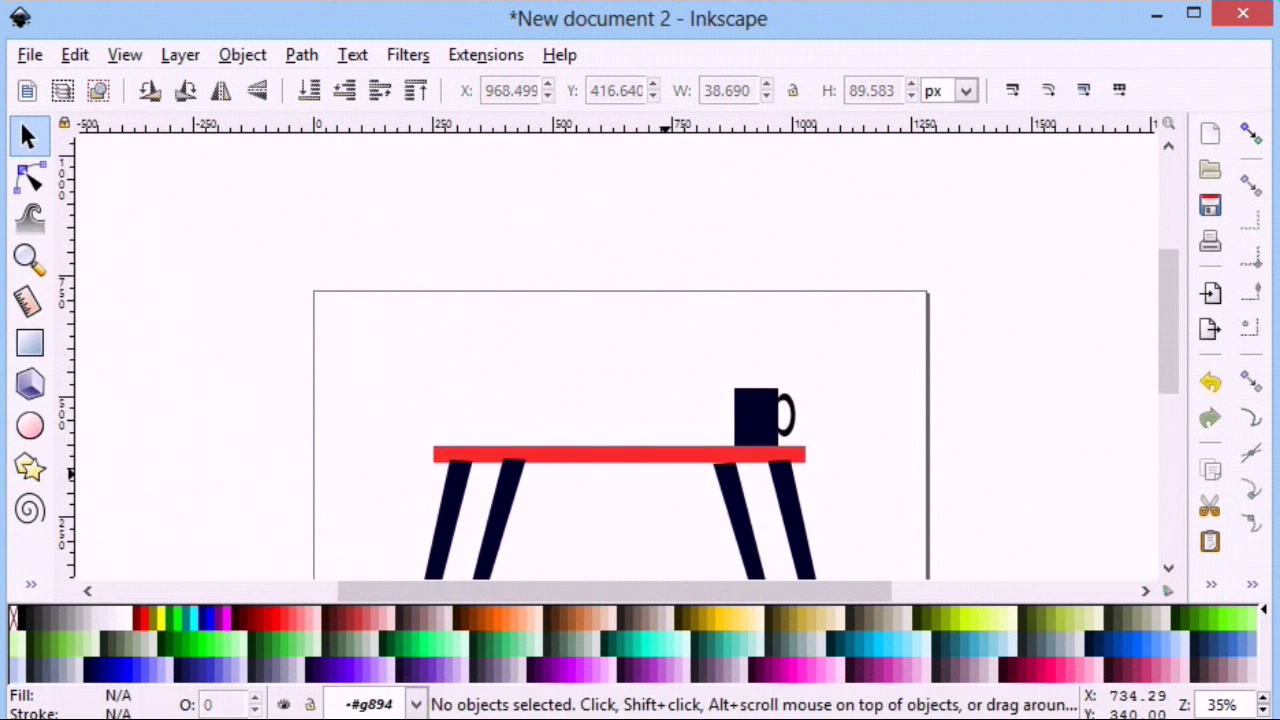
Set the Bezier pen to draw paths with the shape set to None.
click(31, 584)
click(100, 347)
click(410, 90)
click(346, 120)
Draw a closed looping steam curve, then shrink it and place it above the mug.
click(226, 451)
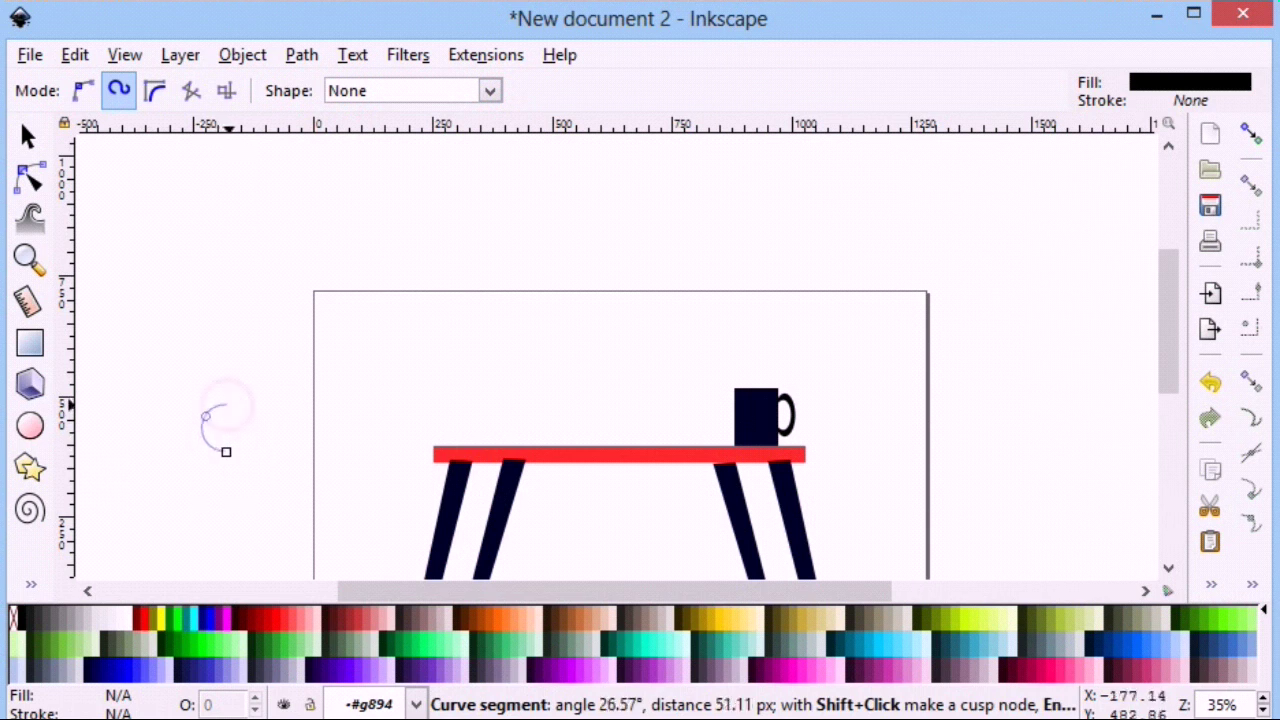
click(249, 373)
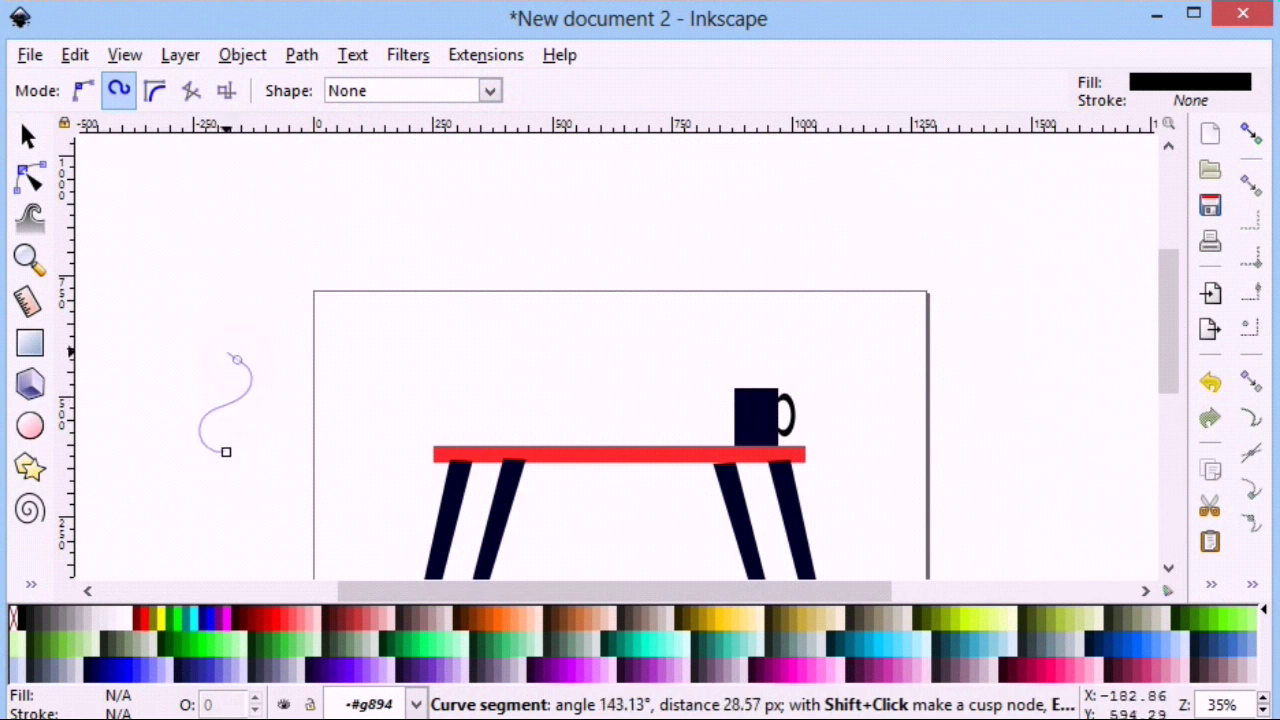
click(218, 312)
click(248, 322)
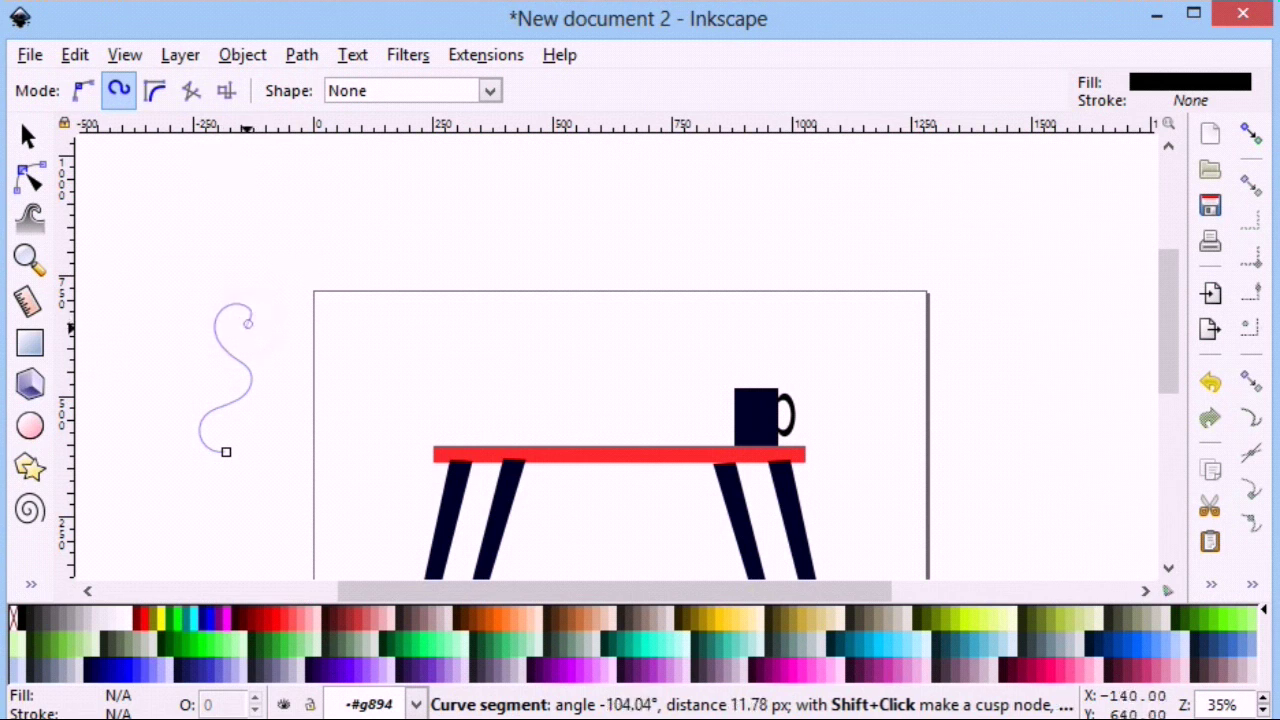
click(273, 369)
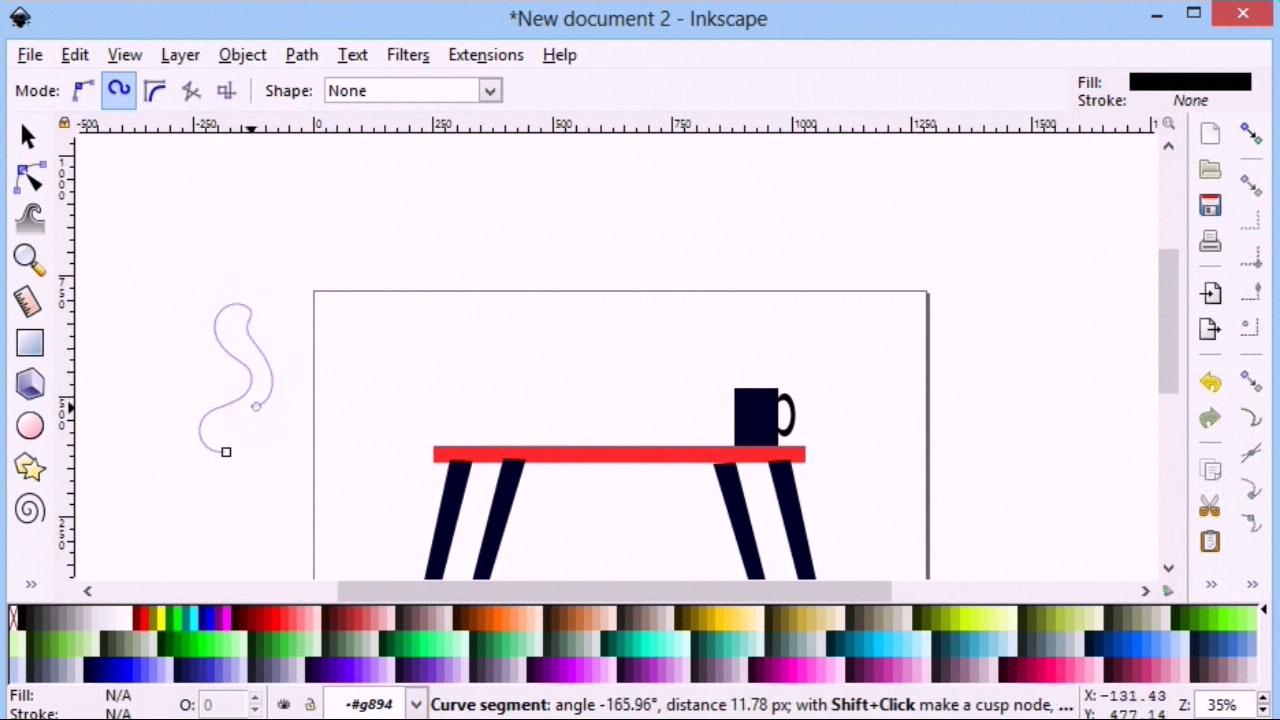
click(226, 451)
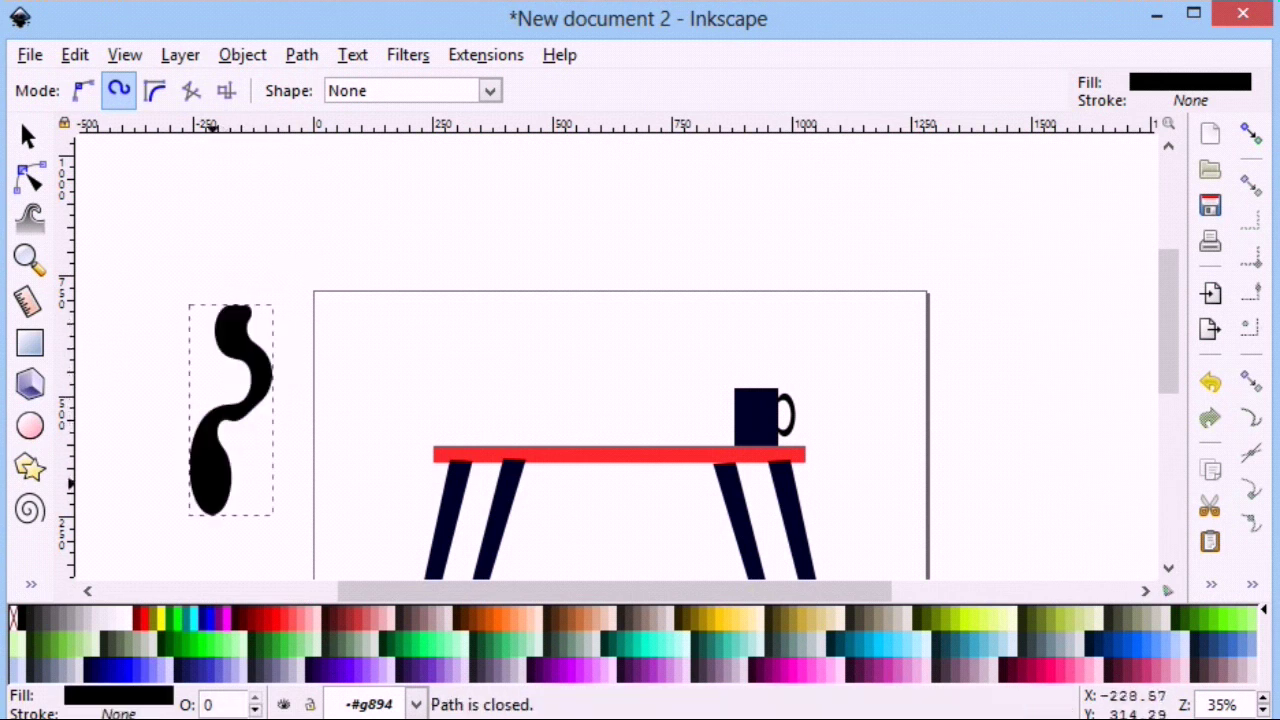
click(28, 137)
mouse_move(178, 520)
mouse_down()
mouse_move(250, 368)
mouse_move(792, 357)
mouse_move(763, 364)
mouse_up()
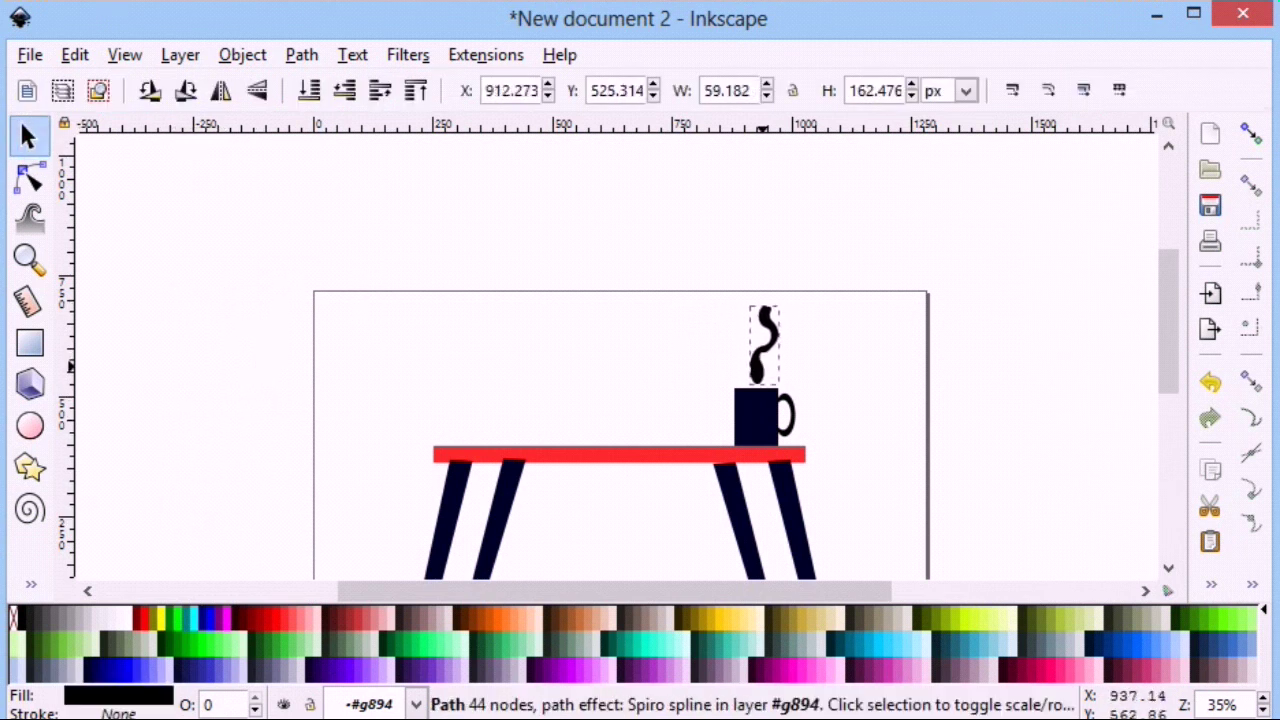
Fill the steam shape light gray.
click(110, 617)
click(453, 318)
scroll(453, 318, down, 1)
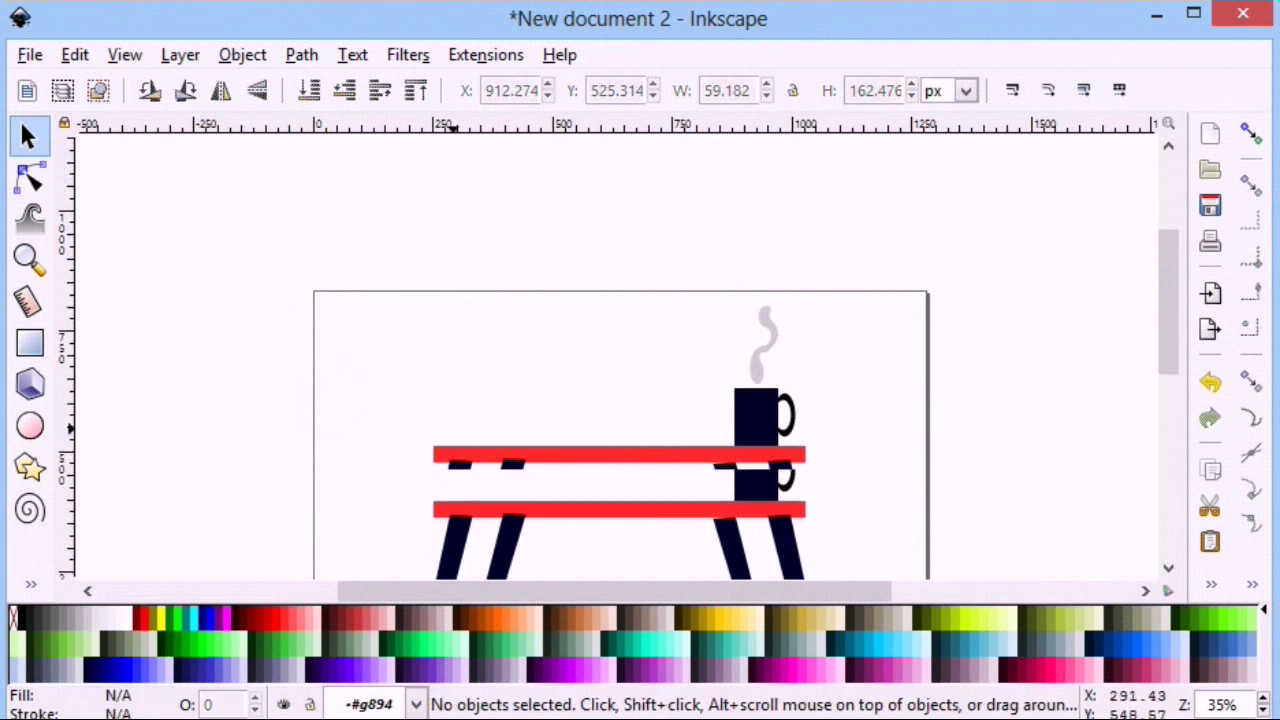
scroll(453, 318, down, 1)
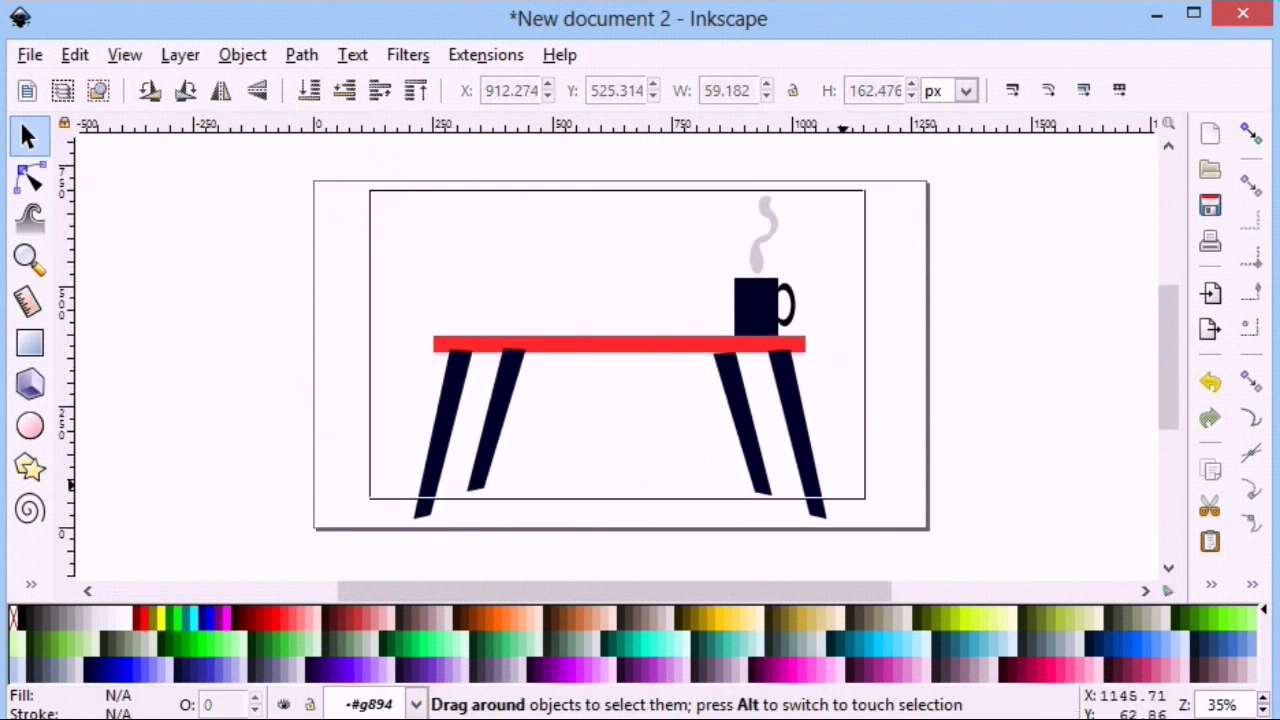
Group the table, mug and steam, resize the group, and draw a rectangle left of the tabletop.
drag(369, 190, 870, 535)
click(242, 54)
click(269, 276)
drag(400, 189, 499, 284)
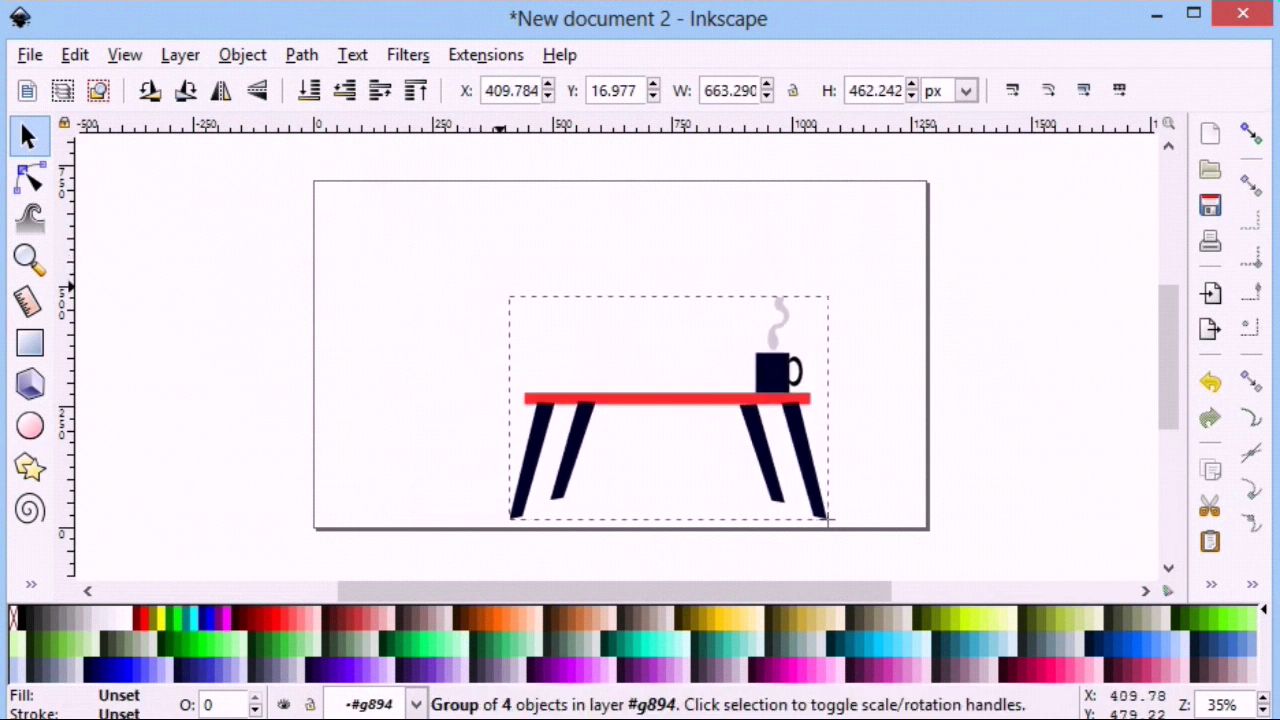
drag(608, 403, 569, 406)
drag(800, 292, 810, 286)
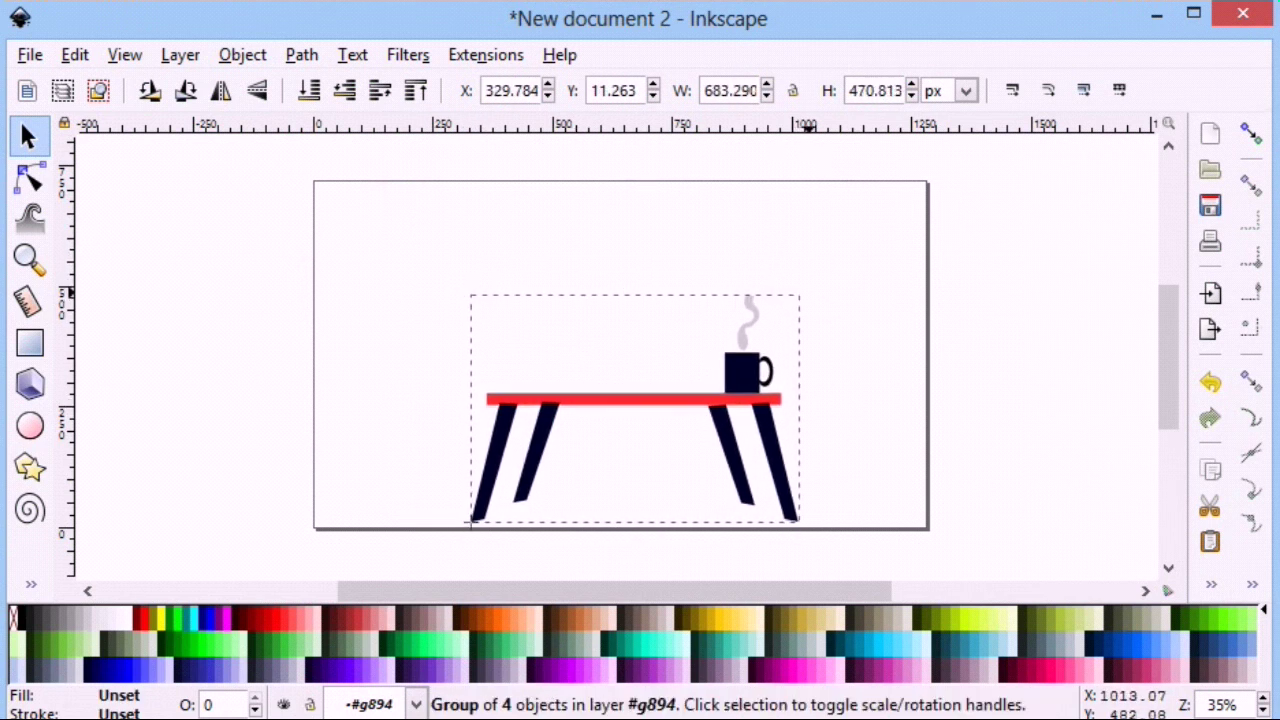
click(400, 277)
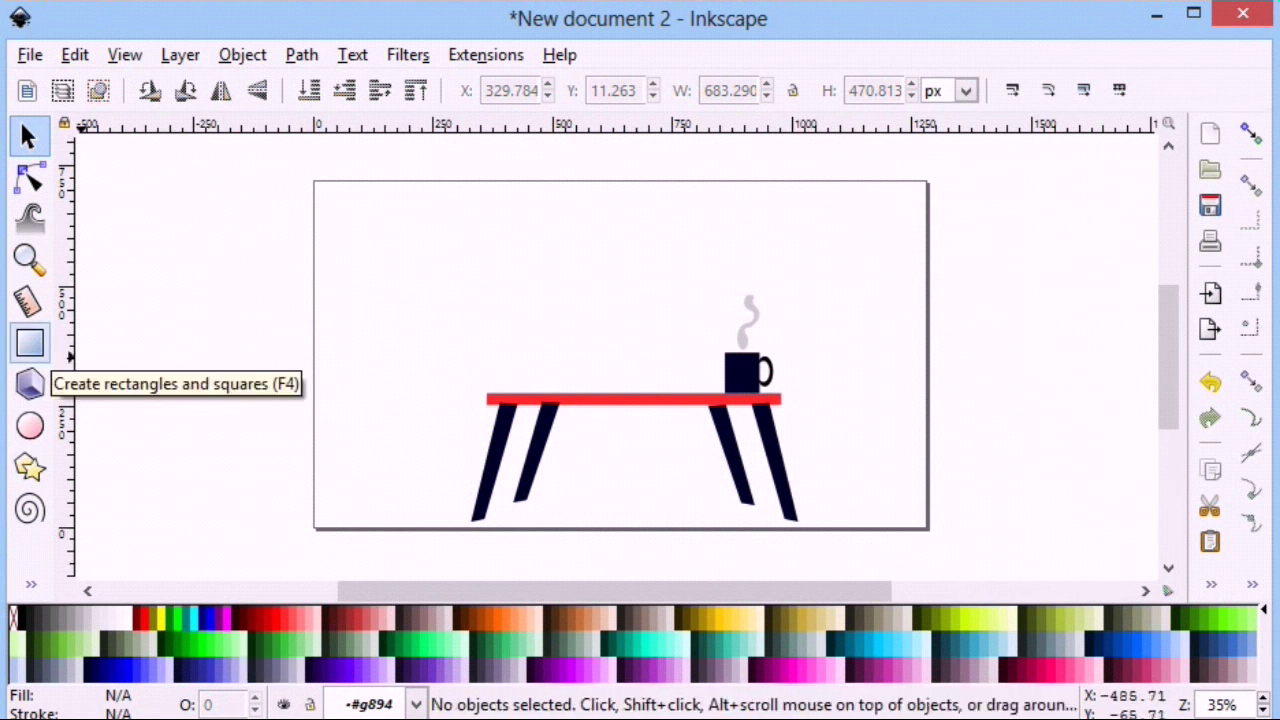
click(30, 343)
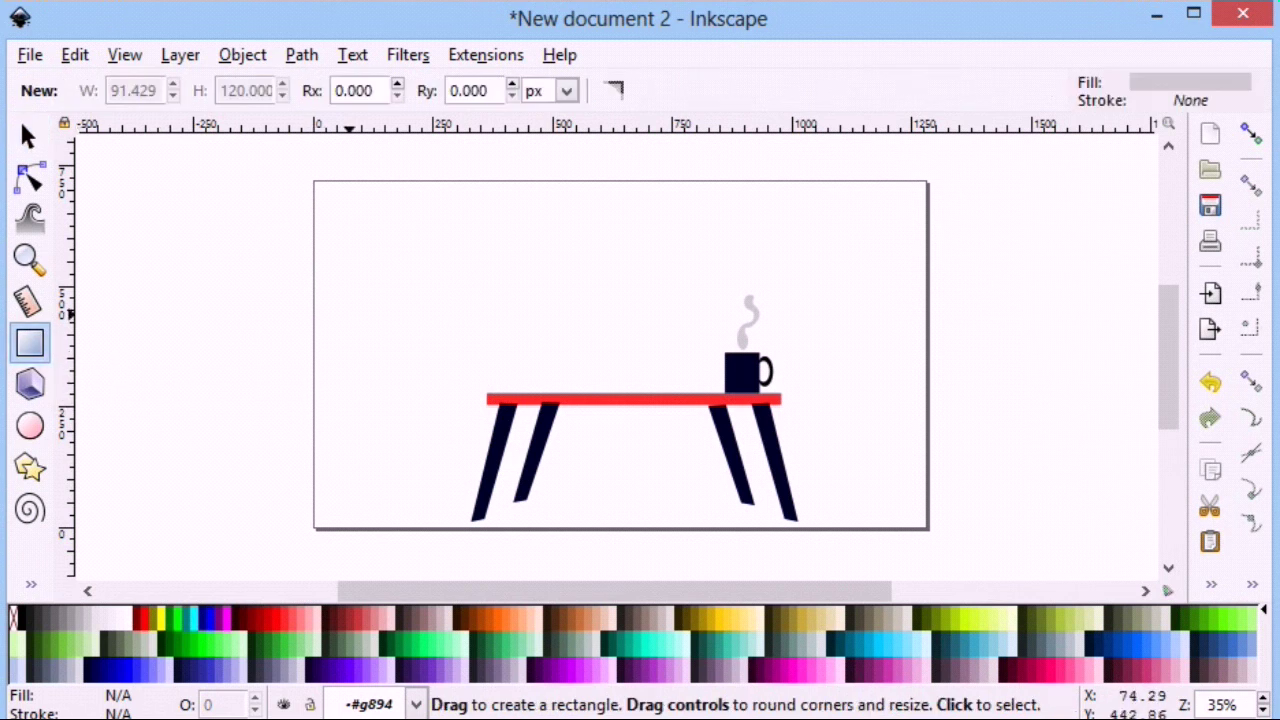
drag(349, 302, 480, 397)
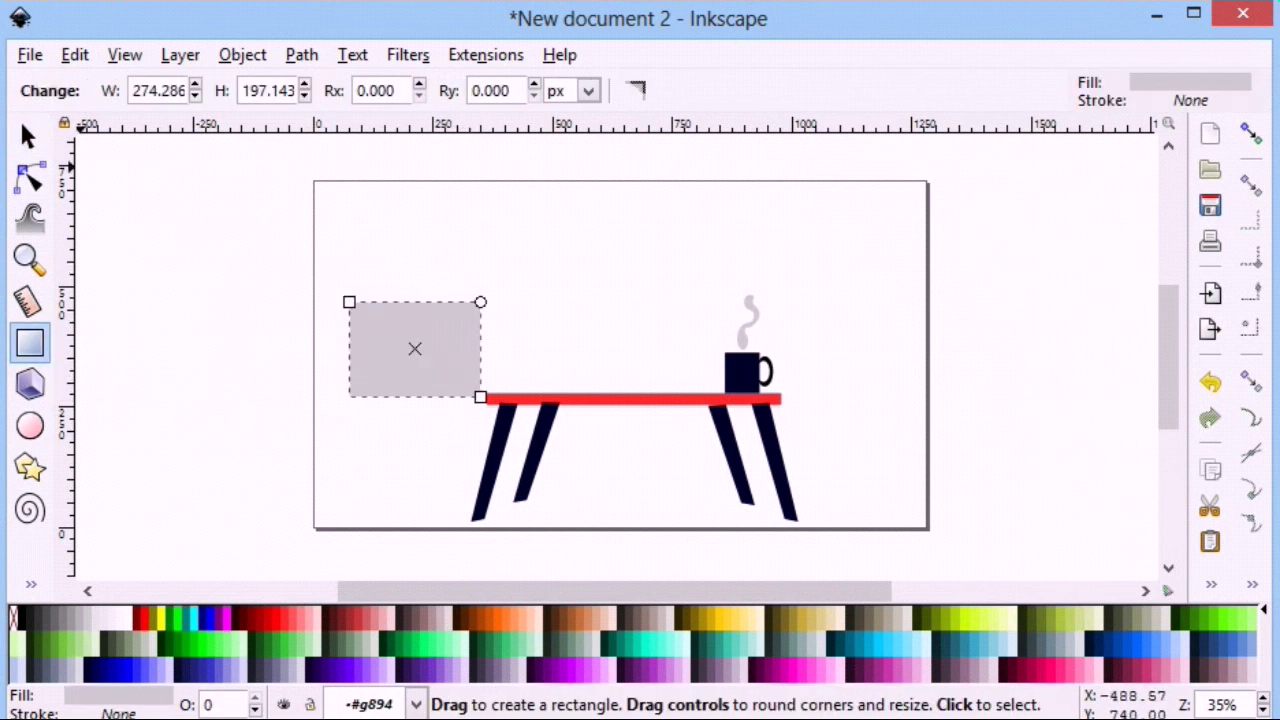
Skew the gray rectangle into a slanted laptop-screen shape.
click(28, 136)
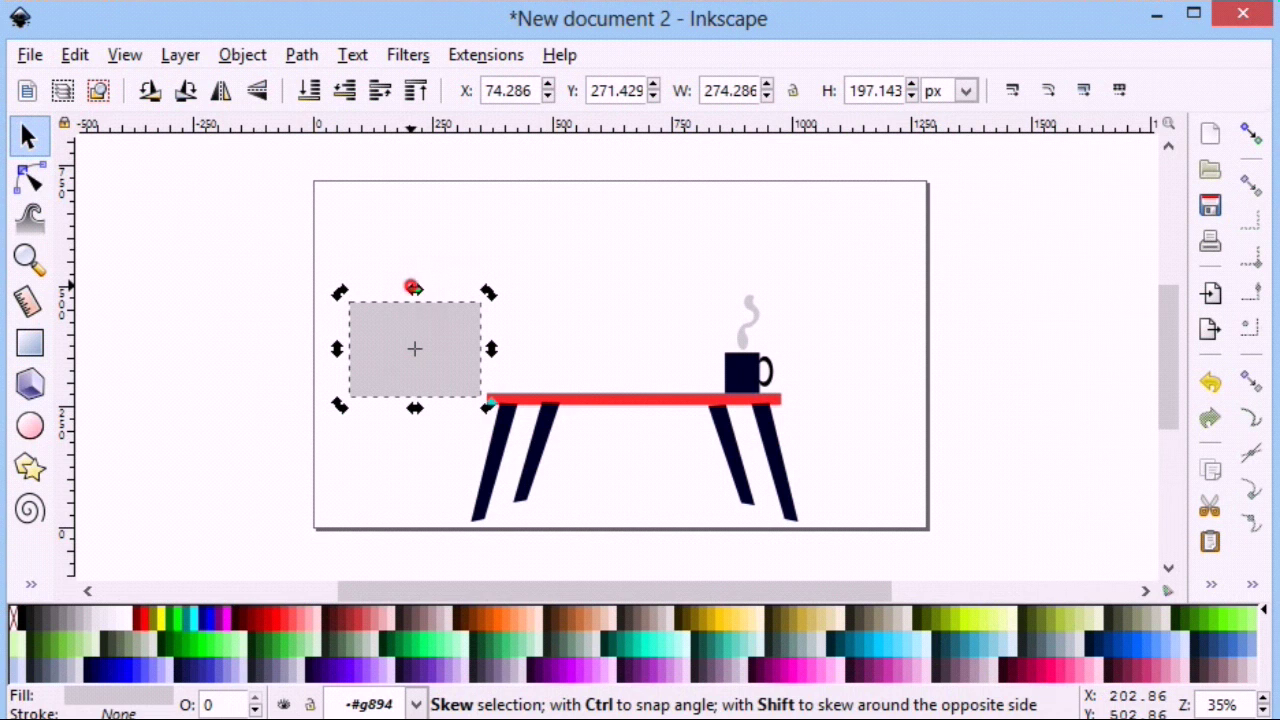
drag(415, 290, 422, 290)
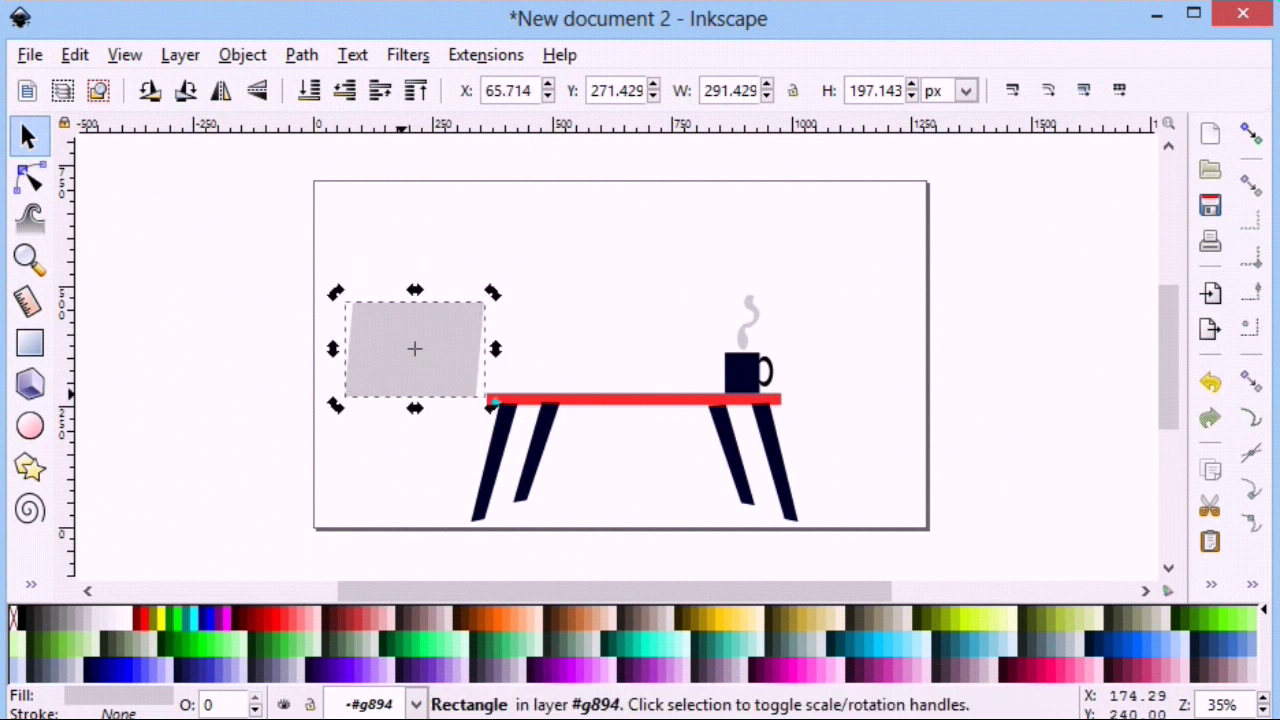
key(Escape)
click(404, 382)
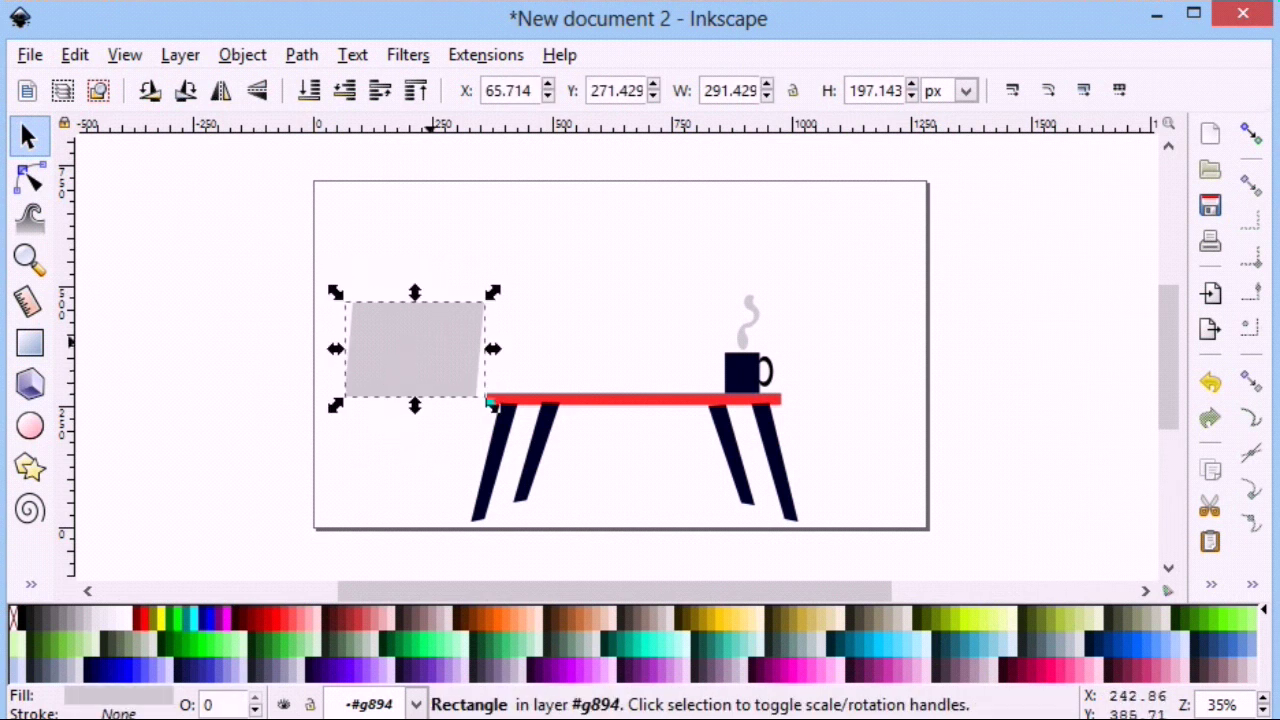
click(435, 341)
drag(414, 289, 400, 448)
Move the screen above the table's left side and draw a thin base strip beneath it.
click(402, 448)
drag(409, 360, 516, 323)
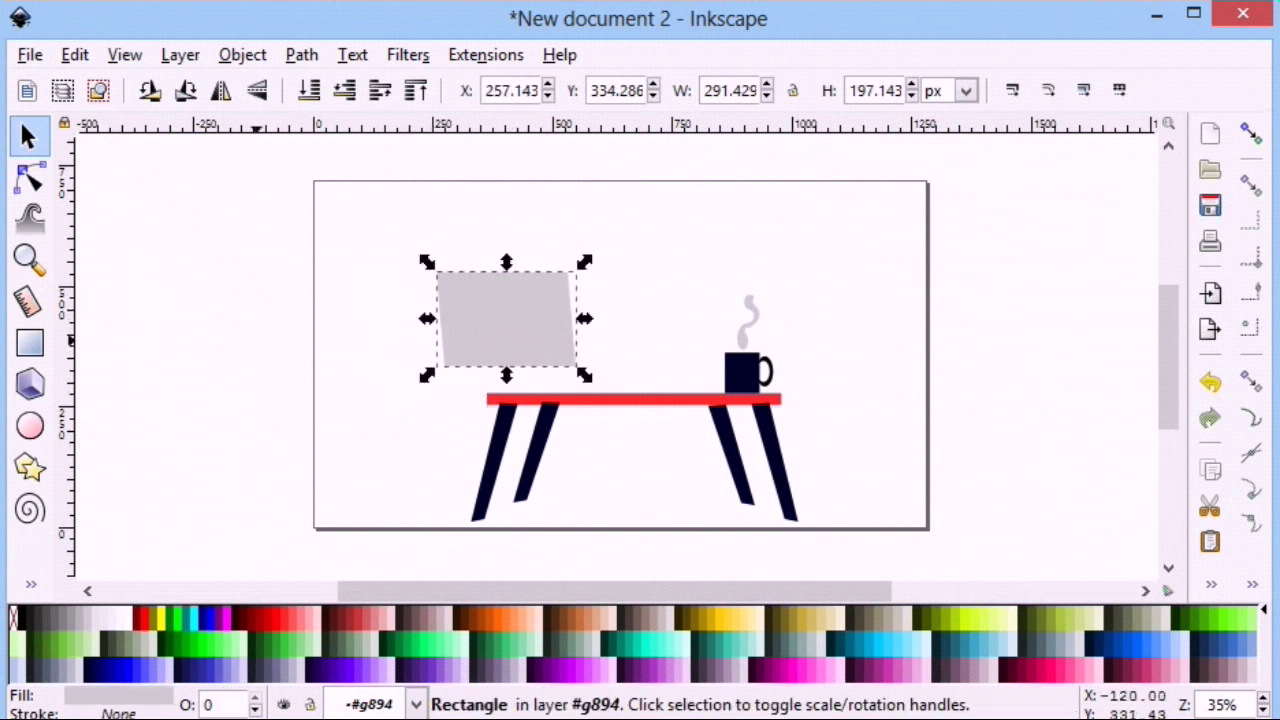
click(29, 342)
drag(446, 364, 582, 379)
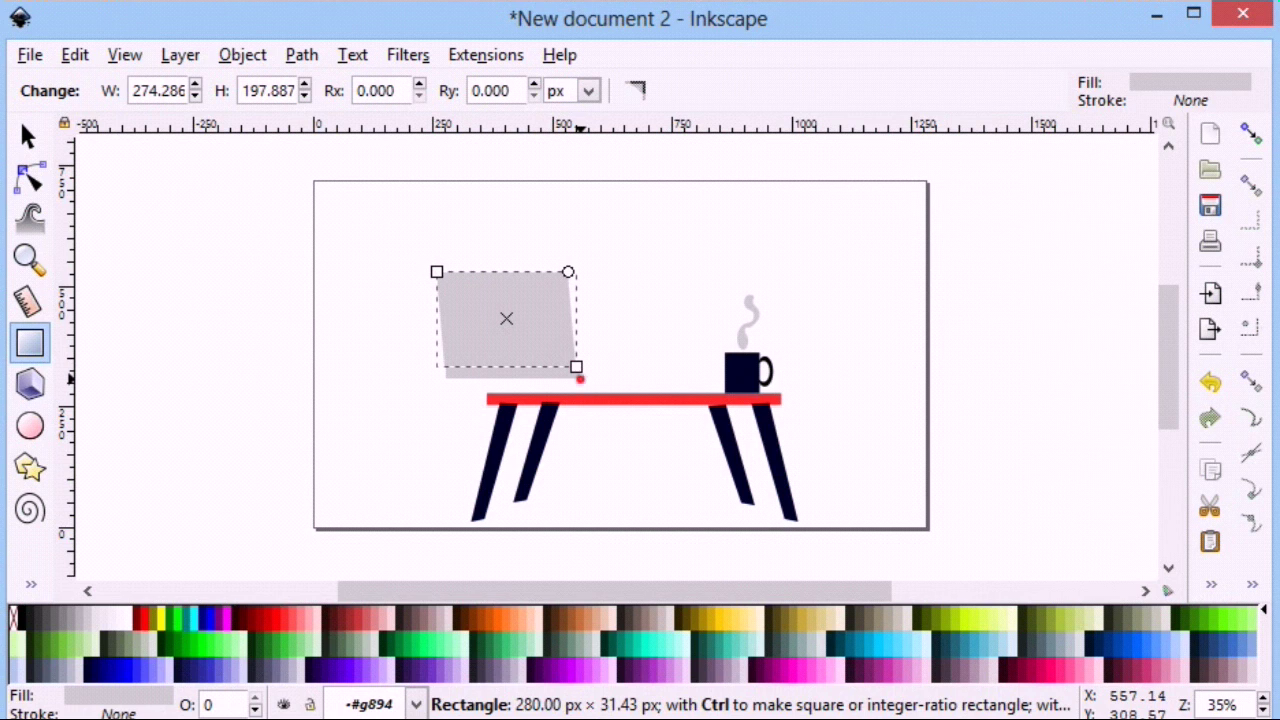
Duplicate the laptop base and narrow the copy into a short strip on its right.
drag(580, 379, 580, 378)
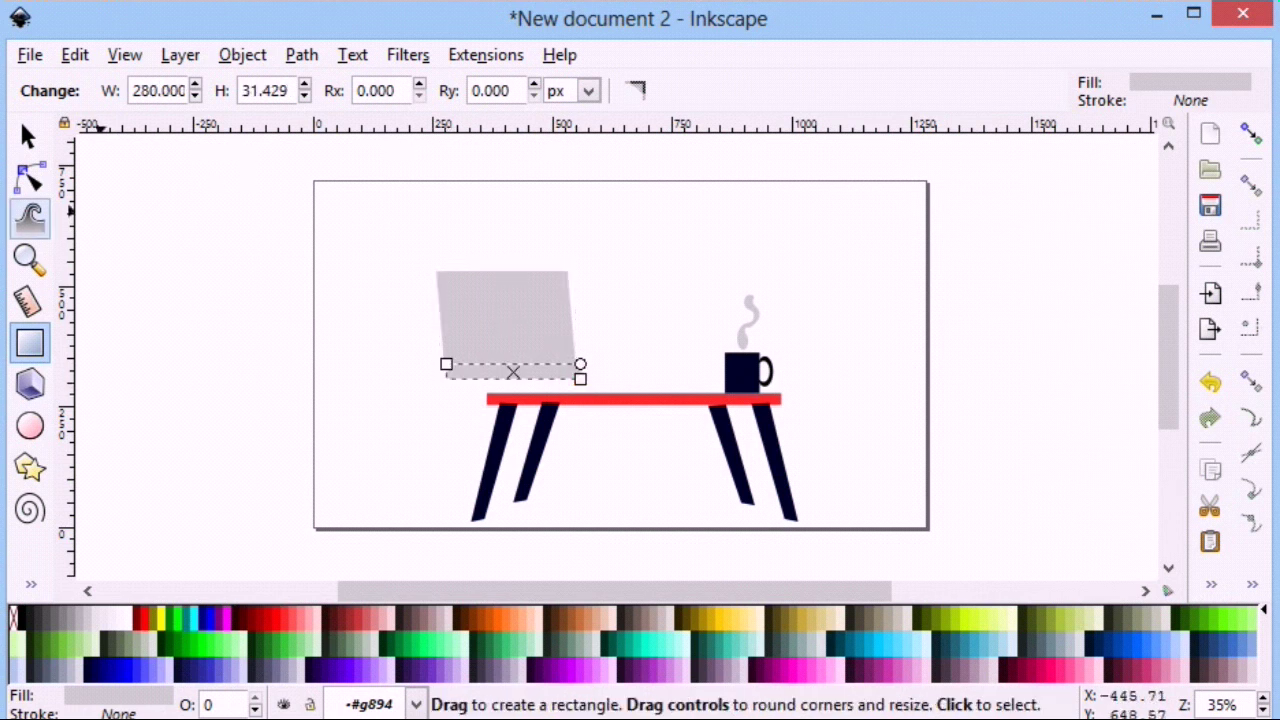
key(s)
right_click(538, 377)
click(605, 143)
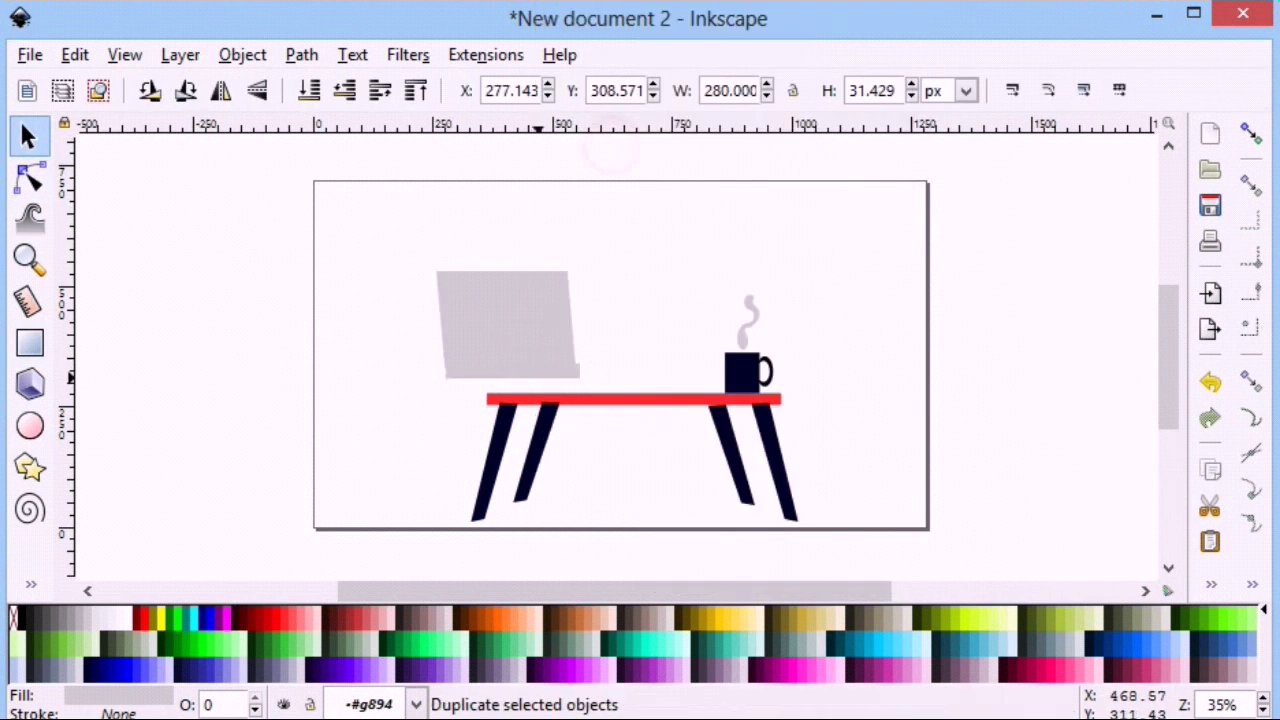
drag(436, 372, 618, 369)
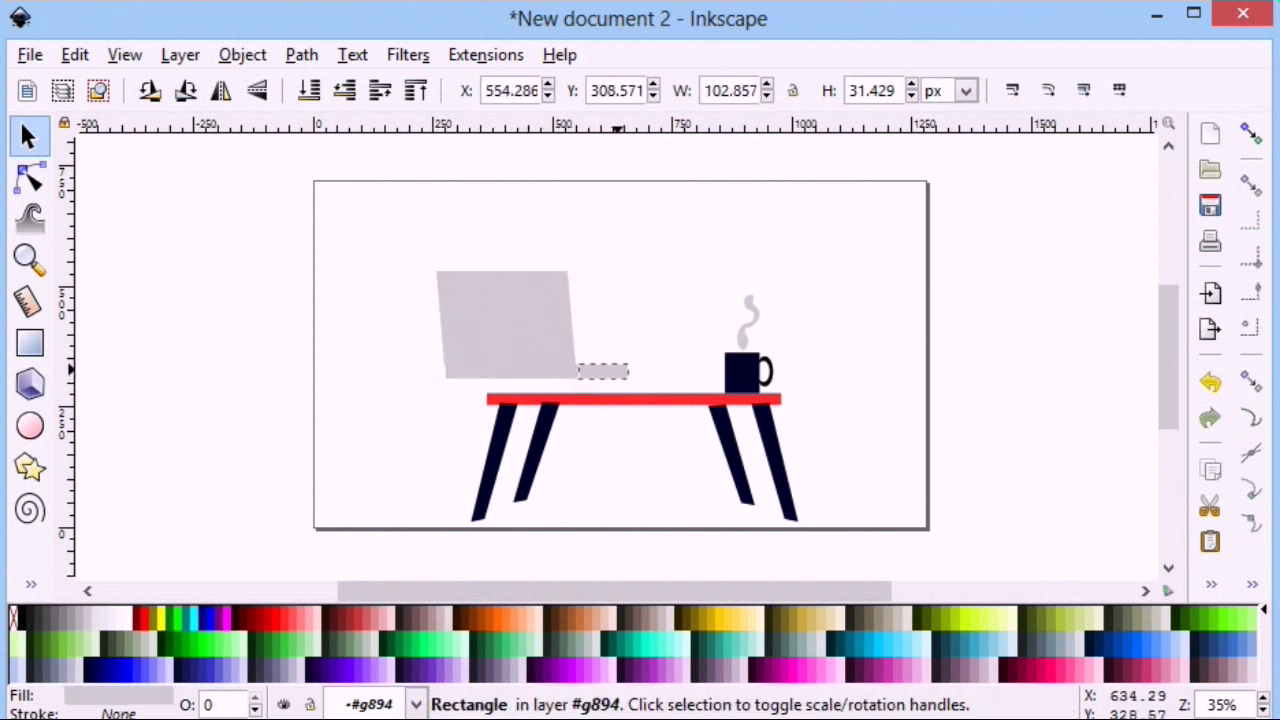
click(405, 400)
Color the laptop base light blue, and the screen and side strip blue.
click(508, 374)
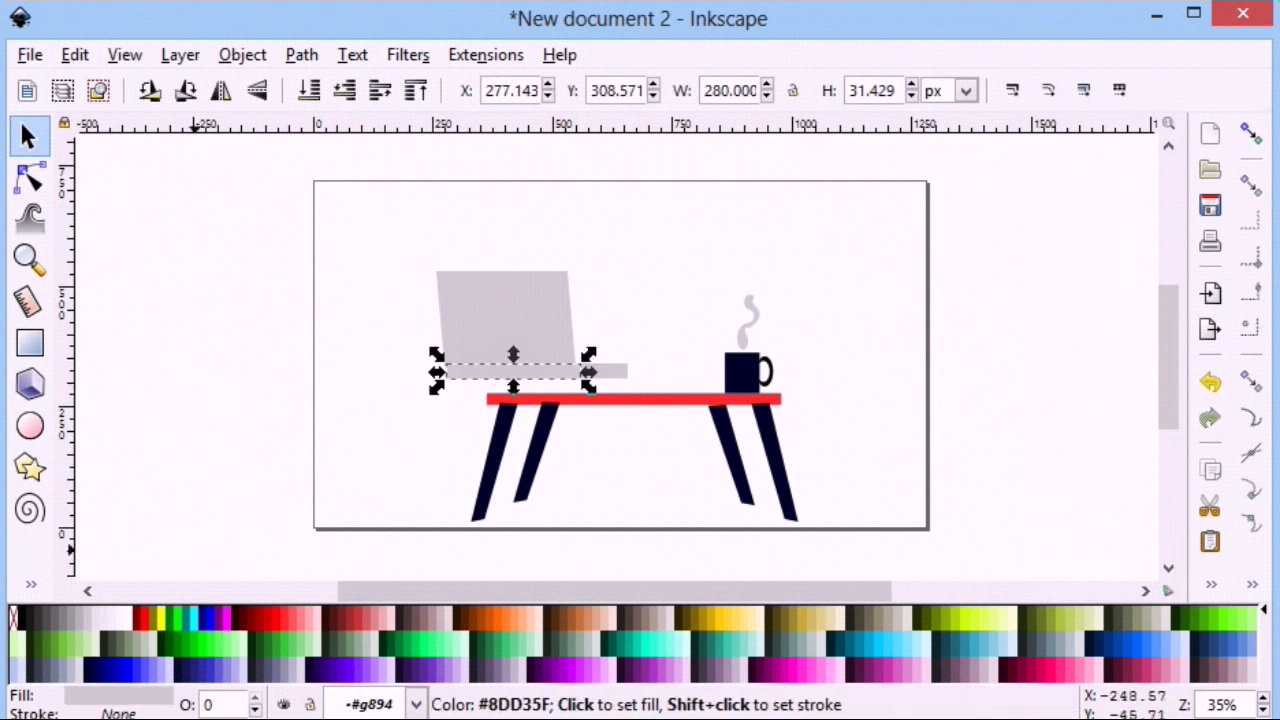
click(150, 668)
shift+click(543, 294)
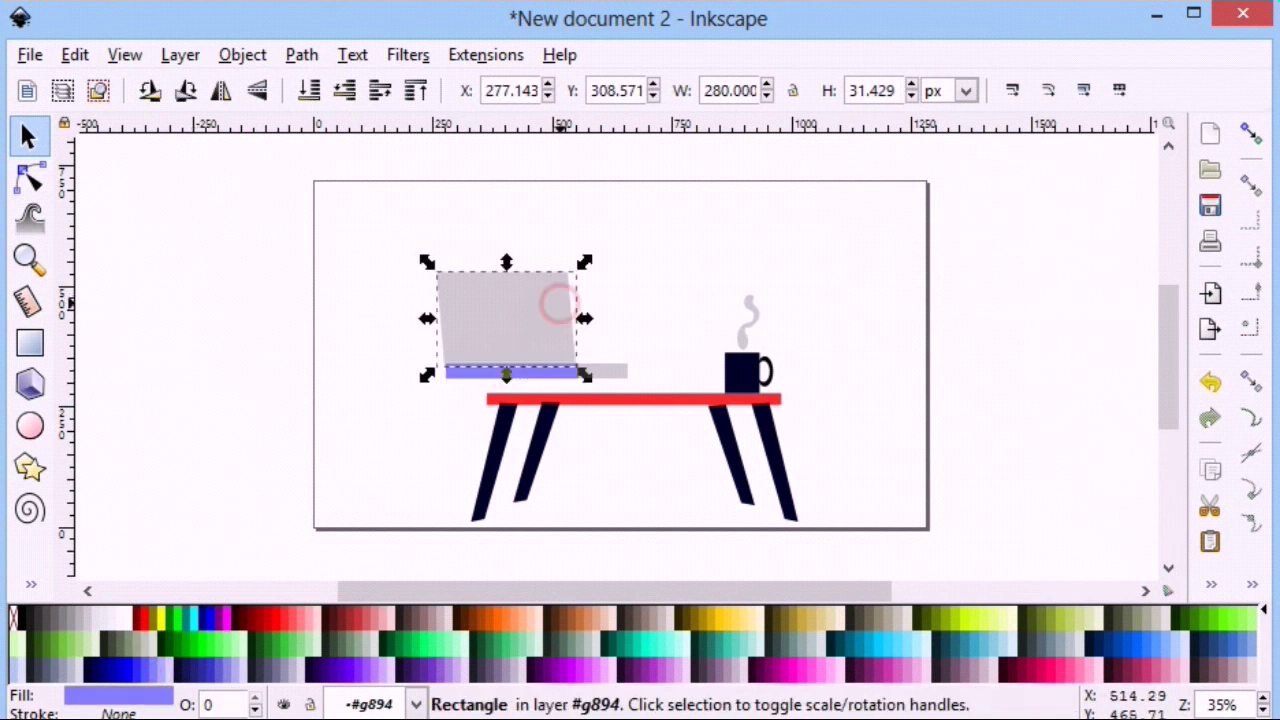
click(145, 668)
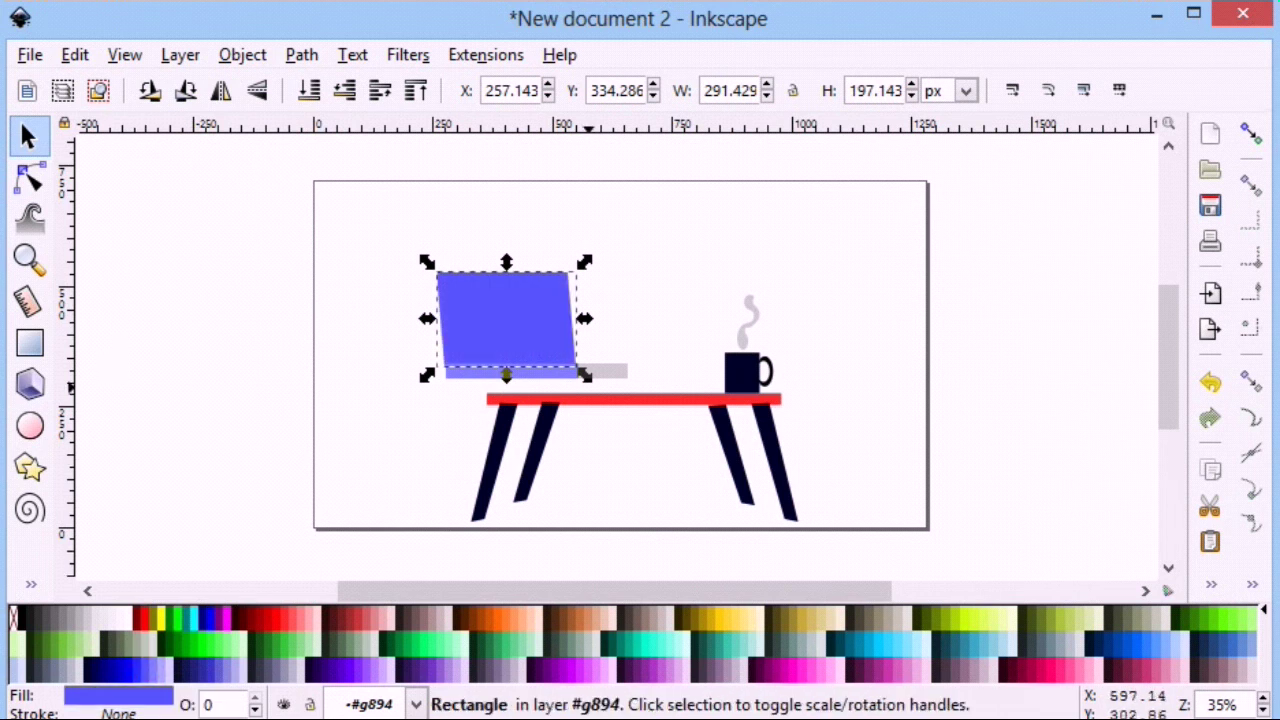
click(605, 371)
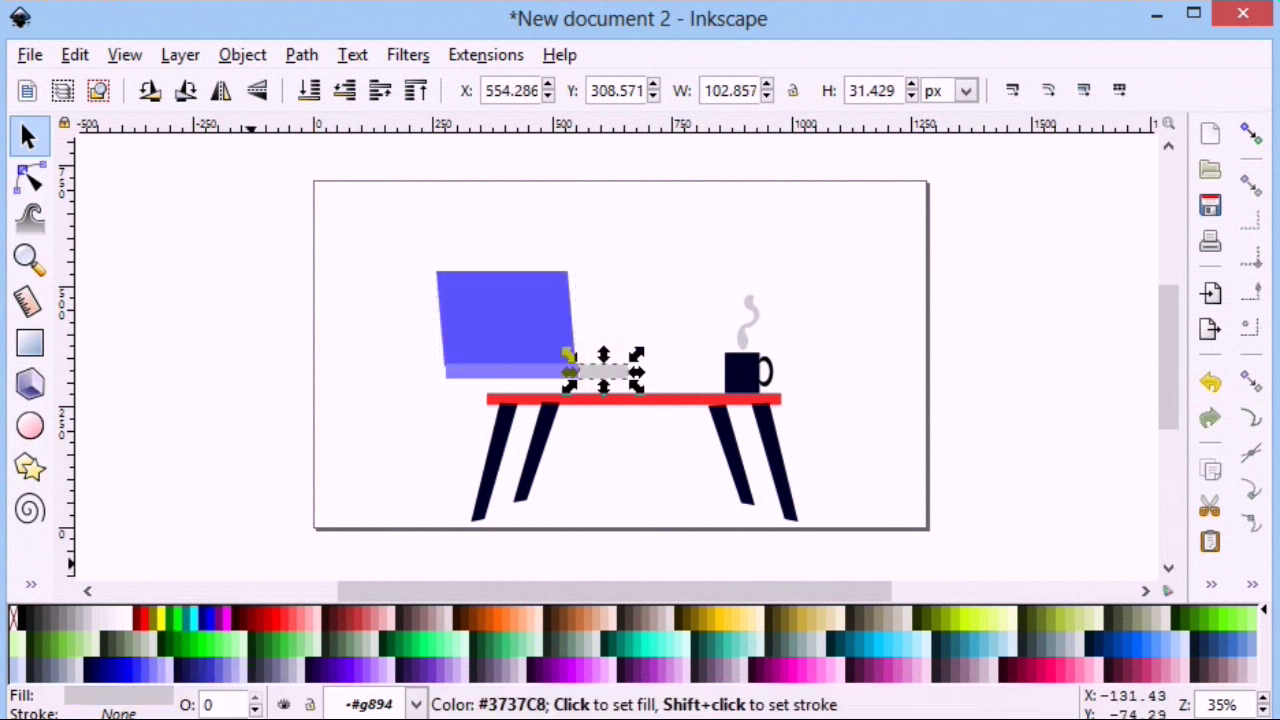
click(145, 668)
click(354, 452)
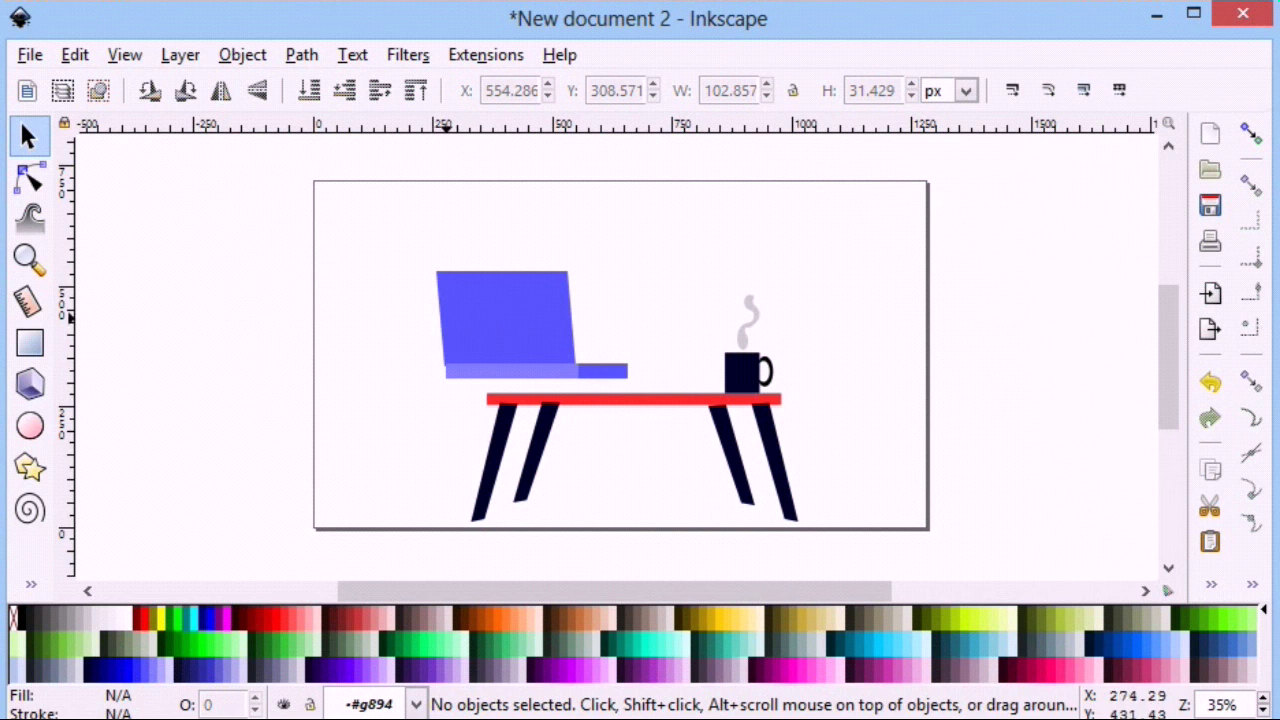
click(508, 370)
Zoom in on the laptop and nudge its screen slightly up and right.
click(27, 136)
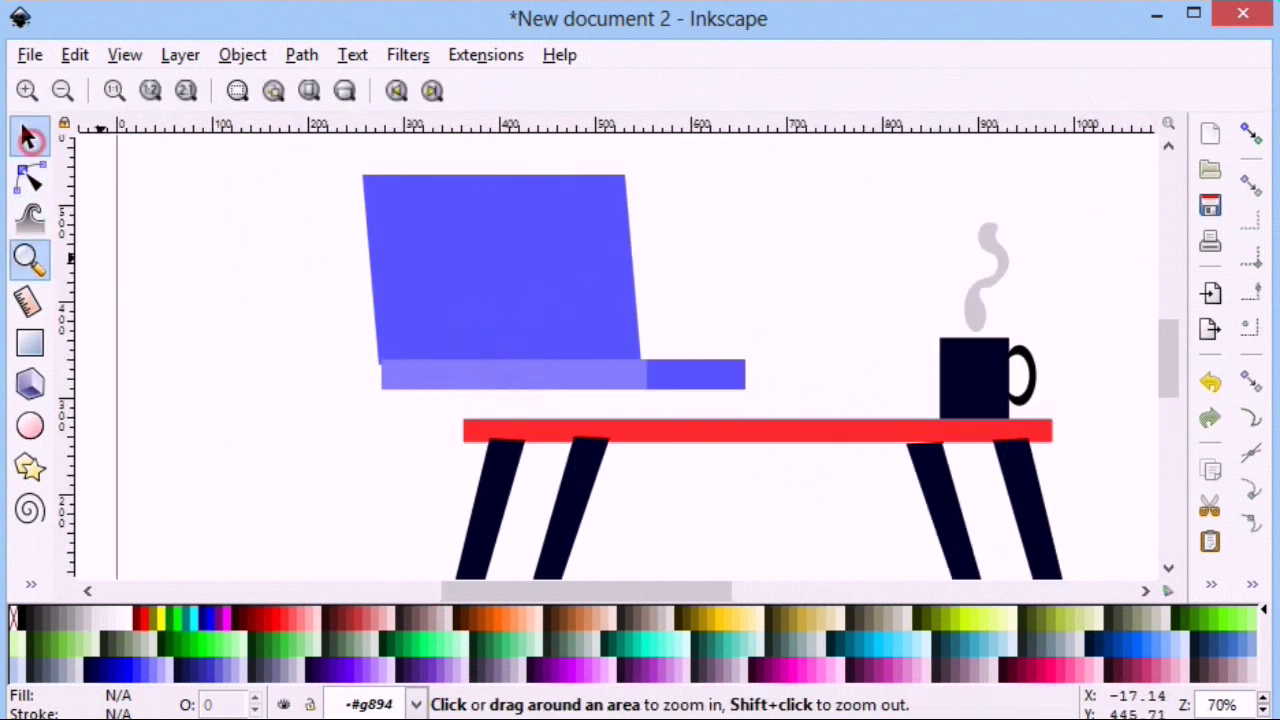
click(479, 280)
drag(485, 279, 490, 280)
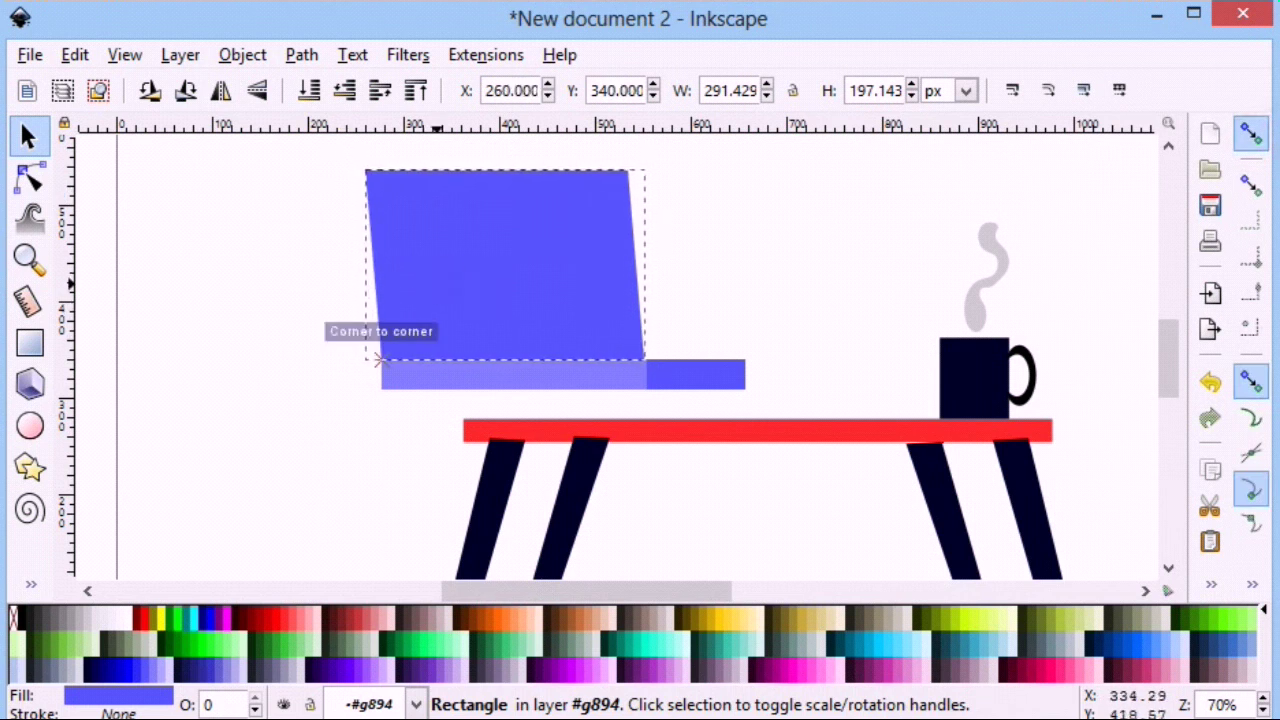
click(263, 456)
scroll(250, 480, up, 1)
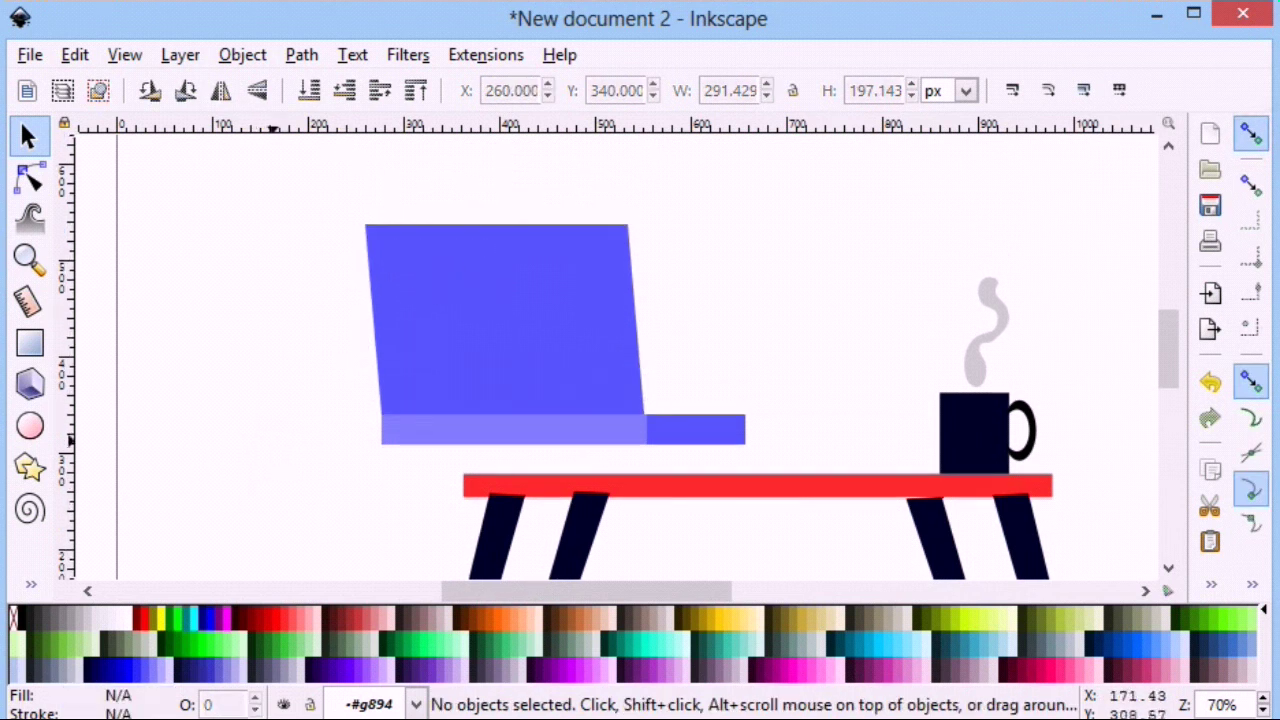
Draw a small closed Spiro blob for the logo shape.
click(30, 584)
click(100, 347)
click(215, 416)
click(231, 377)
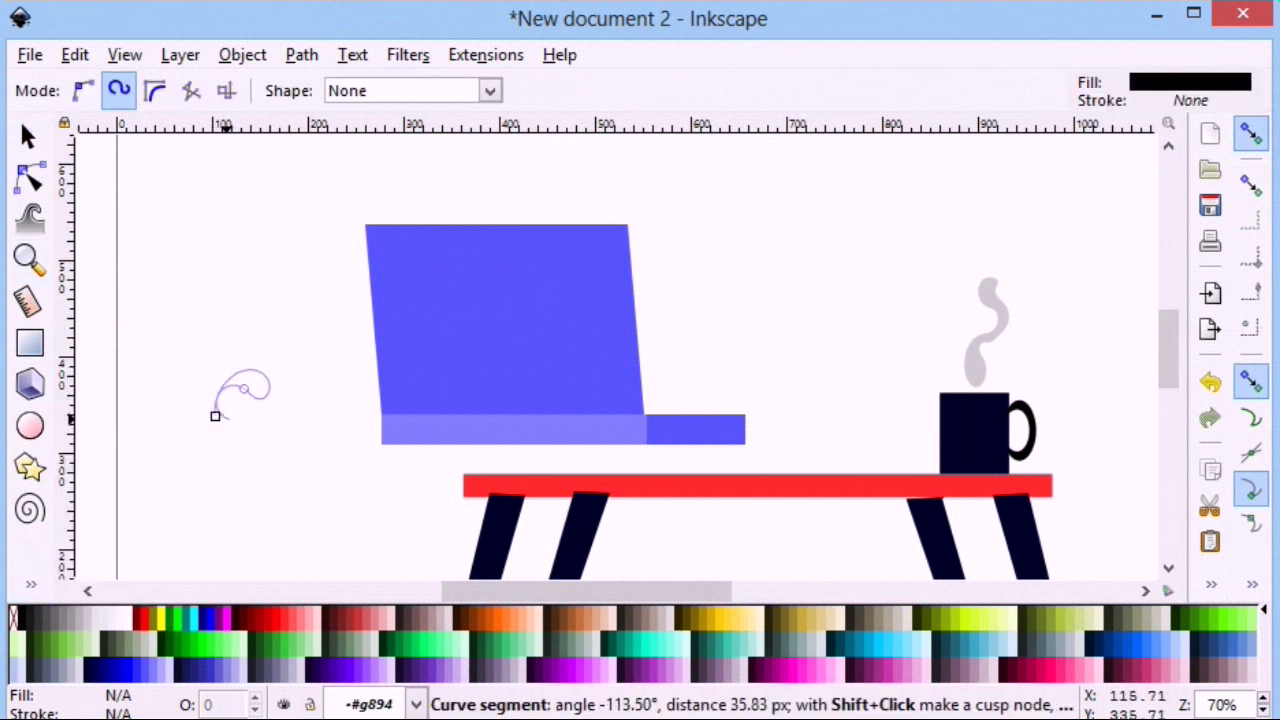
click(215, 416)
Move the blob onto the laptop screen, tilt it about -25° and fill it light grey.
mouse_move(242, 388)
mouse_down()
mouse_move(482, 354)
mouse_move(498, 324)
mouse_up()
click(498, 324)
mouse_move(540, 280)
mouse_down()
mouse_move(545, 309)
mouse_move(541, 285)
mouse_up()
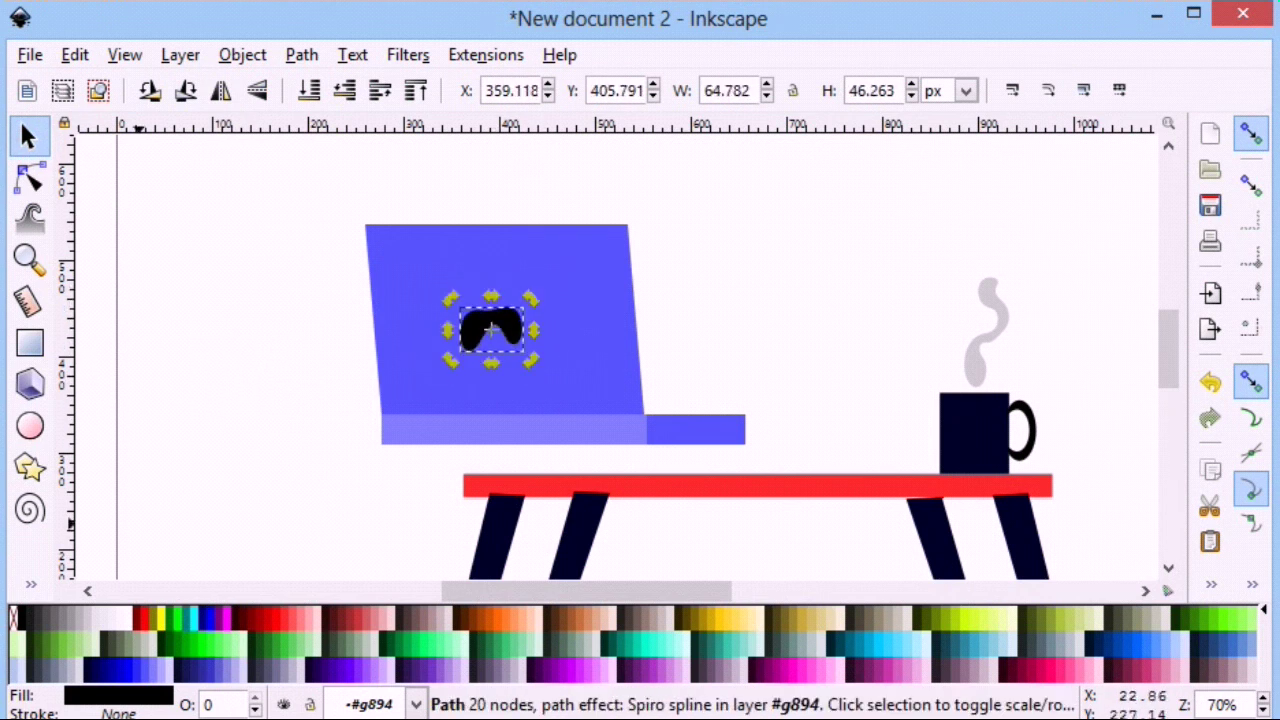
click(113, 617)
key(Escape)
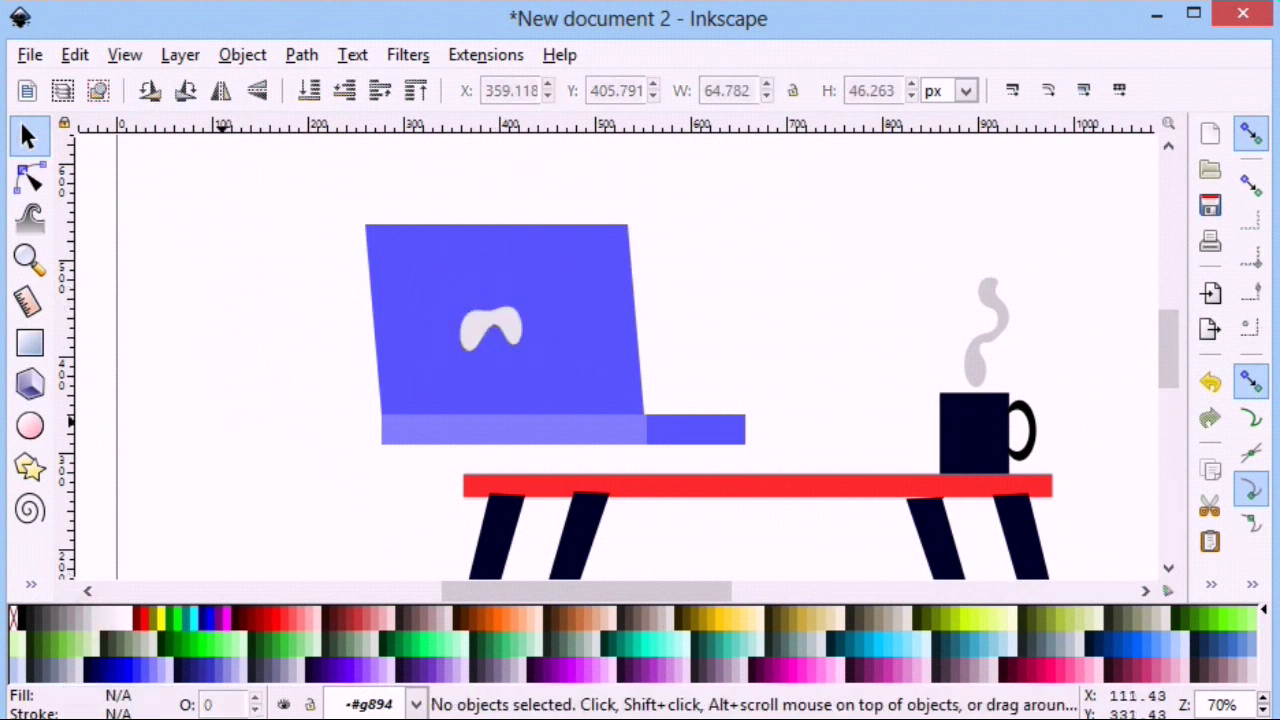
scroll(267, 480, up, 1)
Group the four laptop parts and scale the group down onto the red tabletop.
drag(312, 224, 772, 518)
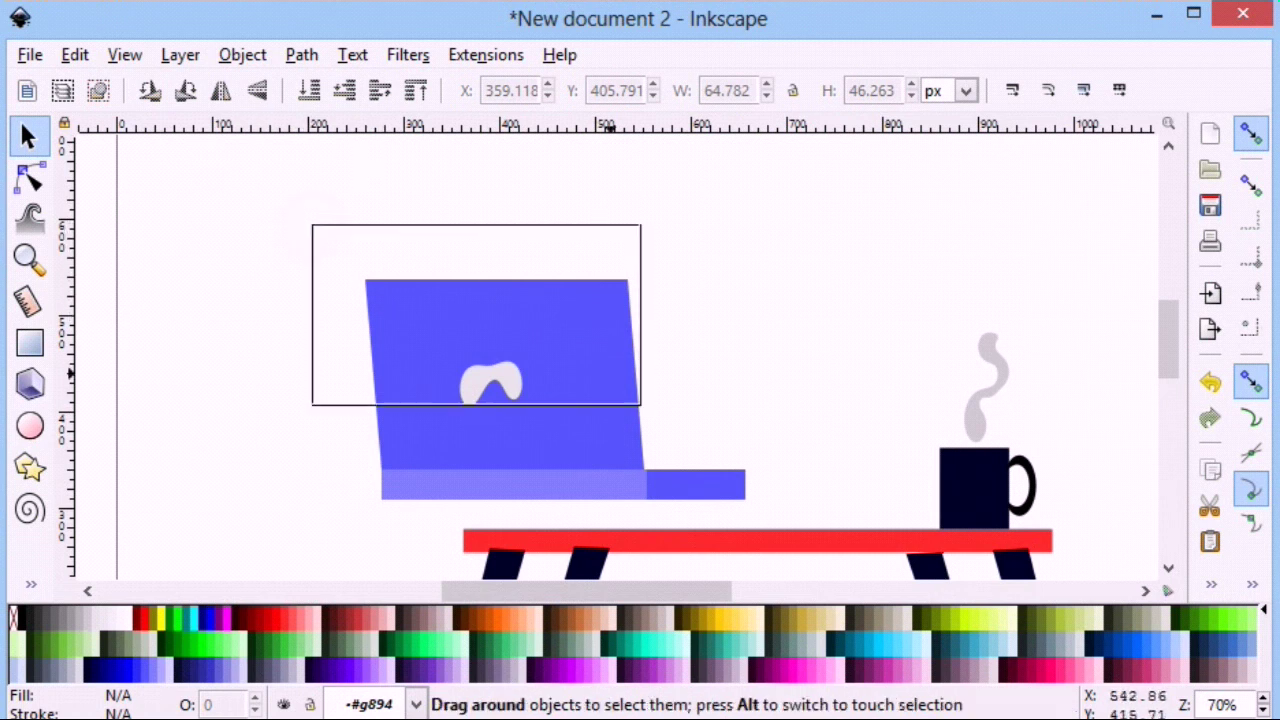
click(242, 54)
click(278, 280)
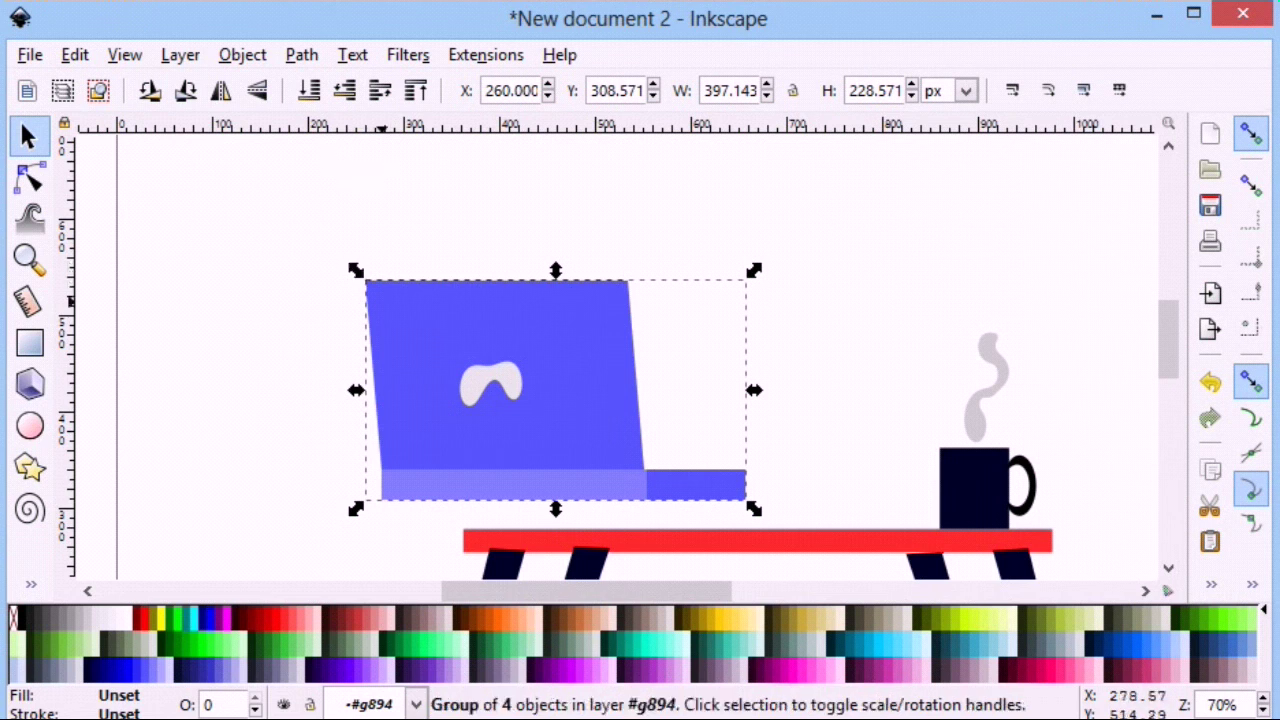
drag(354, 270, 432, 325)
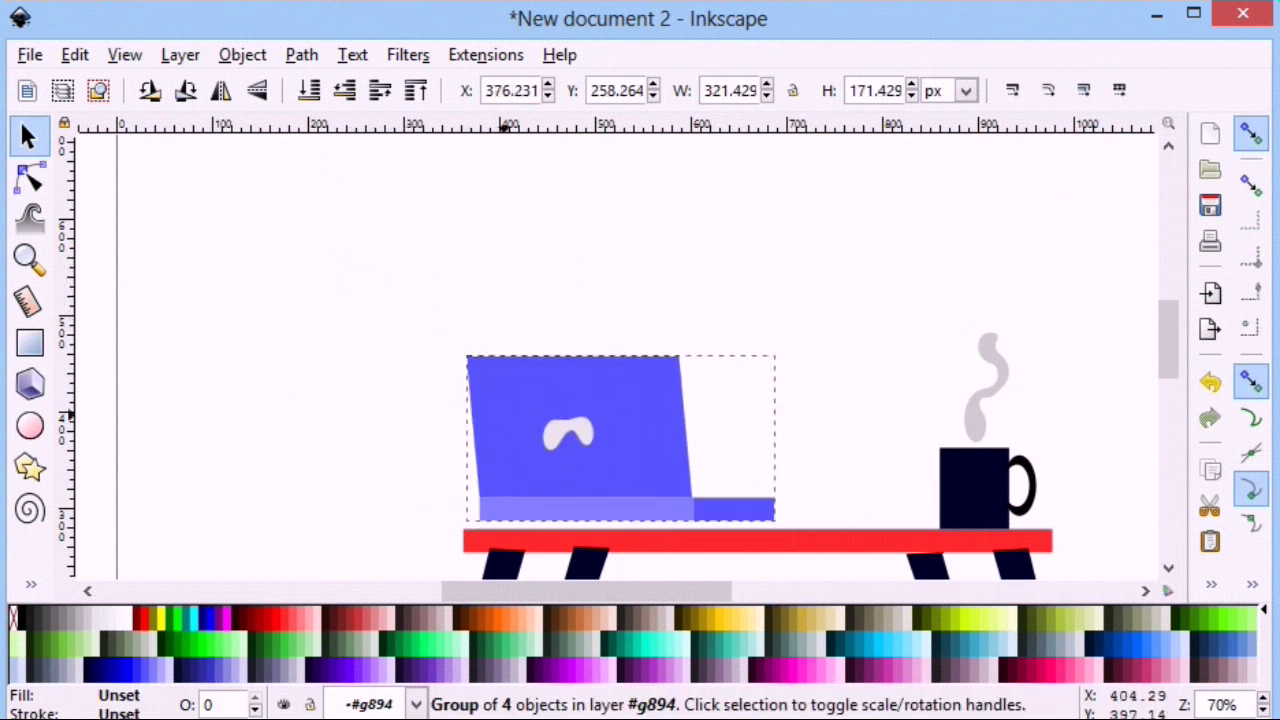
drag(494, 359, 507, 387)
Turn off snapping and shift the laptop slightly to the right.
click(1250, 133)
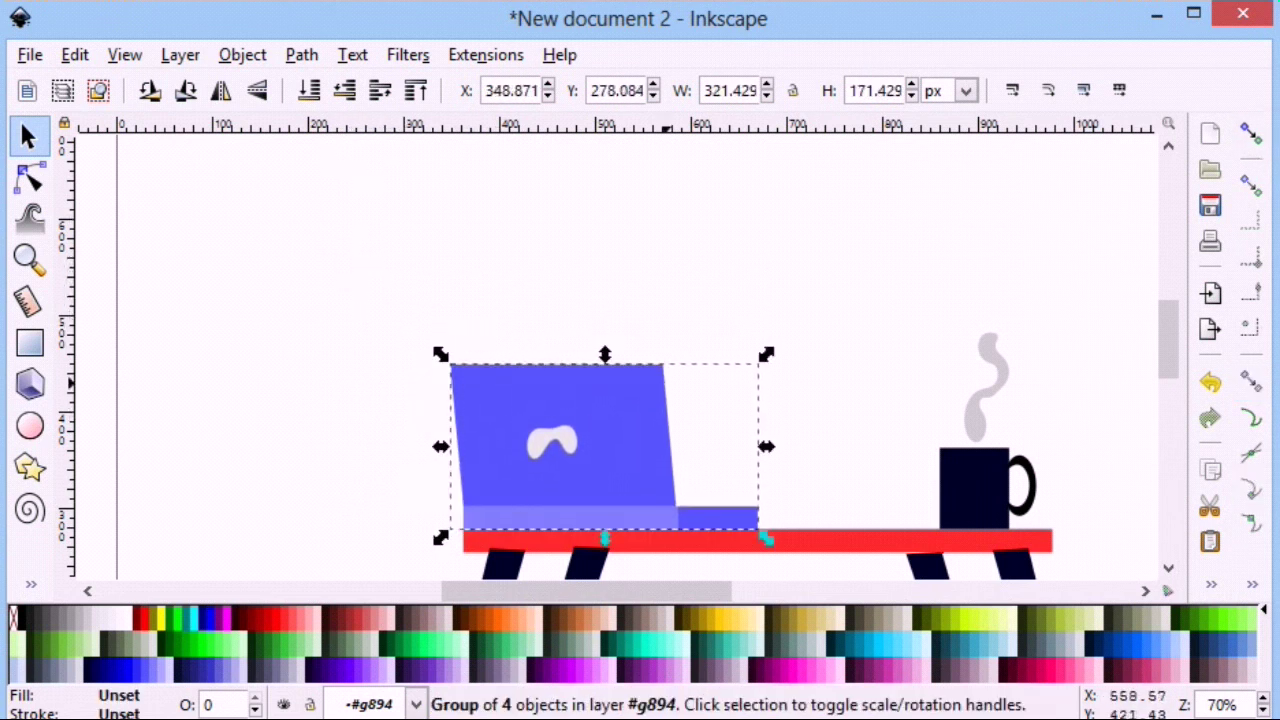
drag(462, 526, 470, 528)
drag(505, 393, 515, 392)
click(300, 370)
scroll(410, 425, down, 2)
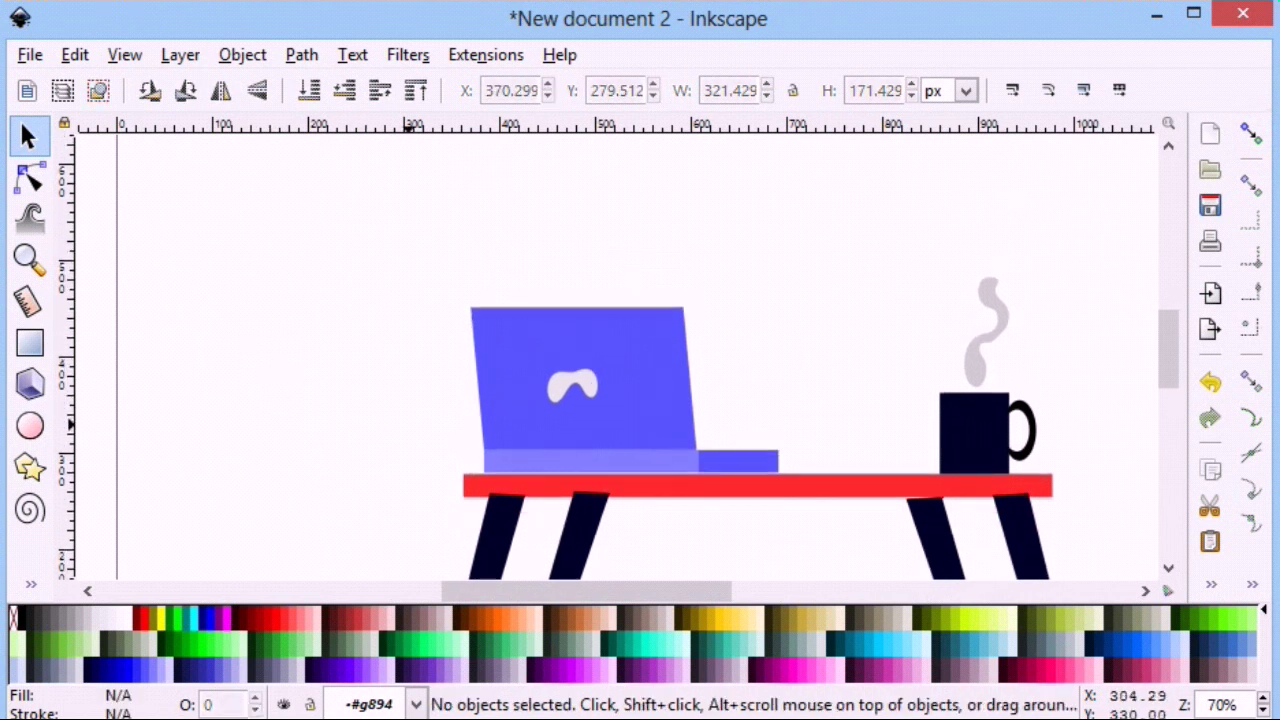
Narrow and shorten the laptop group to about 287 × 160 px.
click(720, 460)
drag(787, 389, 763, 389)
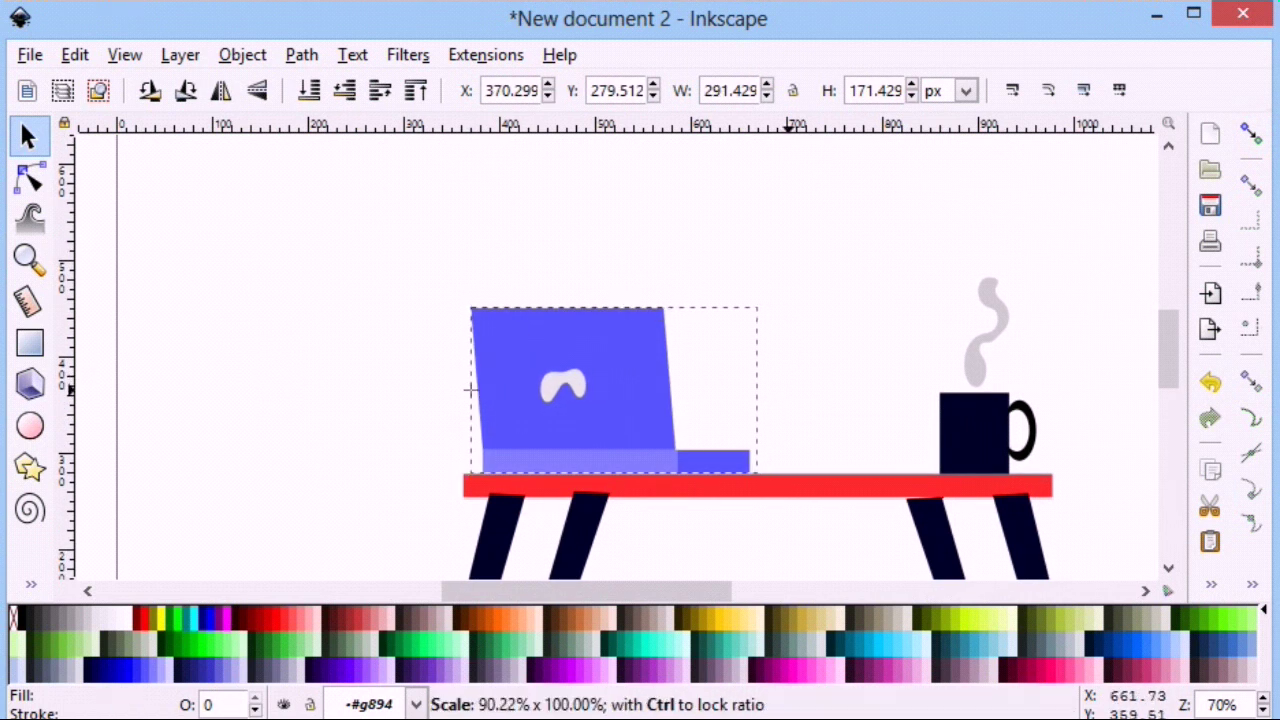
click(189, 385)
scroll(189, 385, down, 4)
click(509, 260)
drag(608, 189, 608, 197)
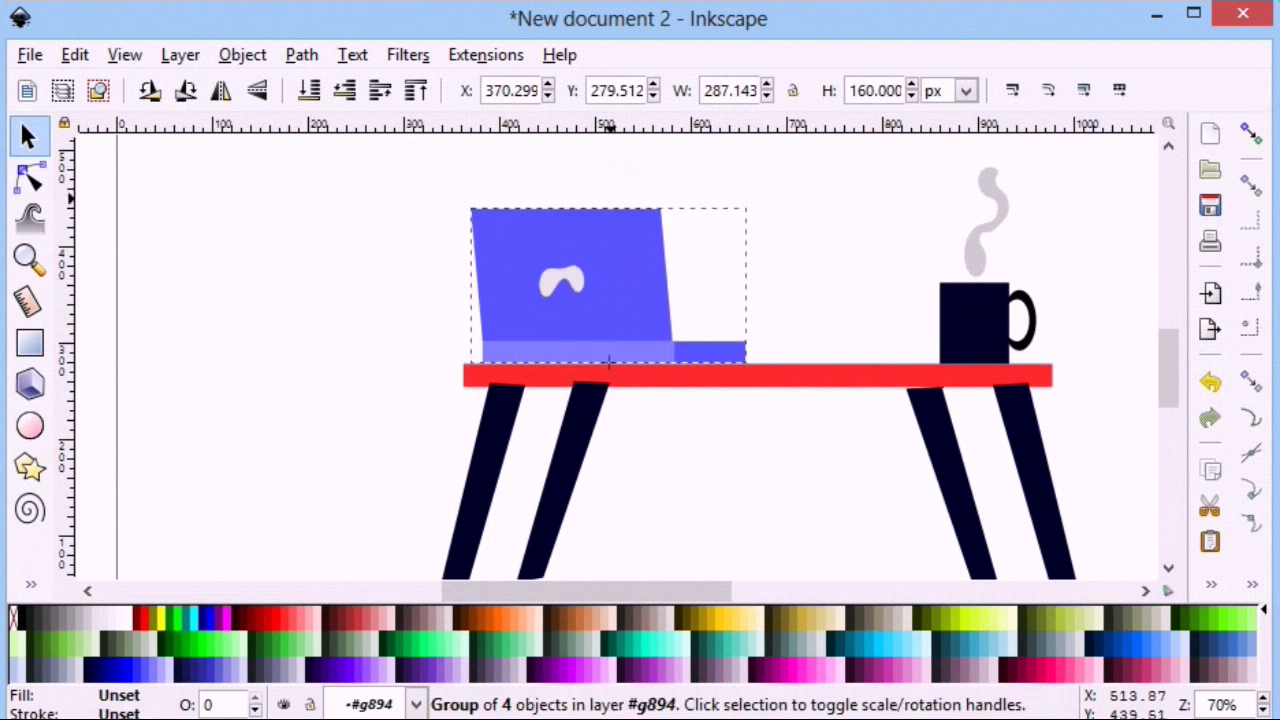
click(221, 290)
scroll(221, 290, down, 2)
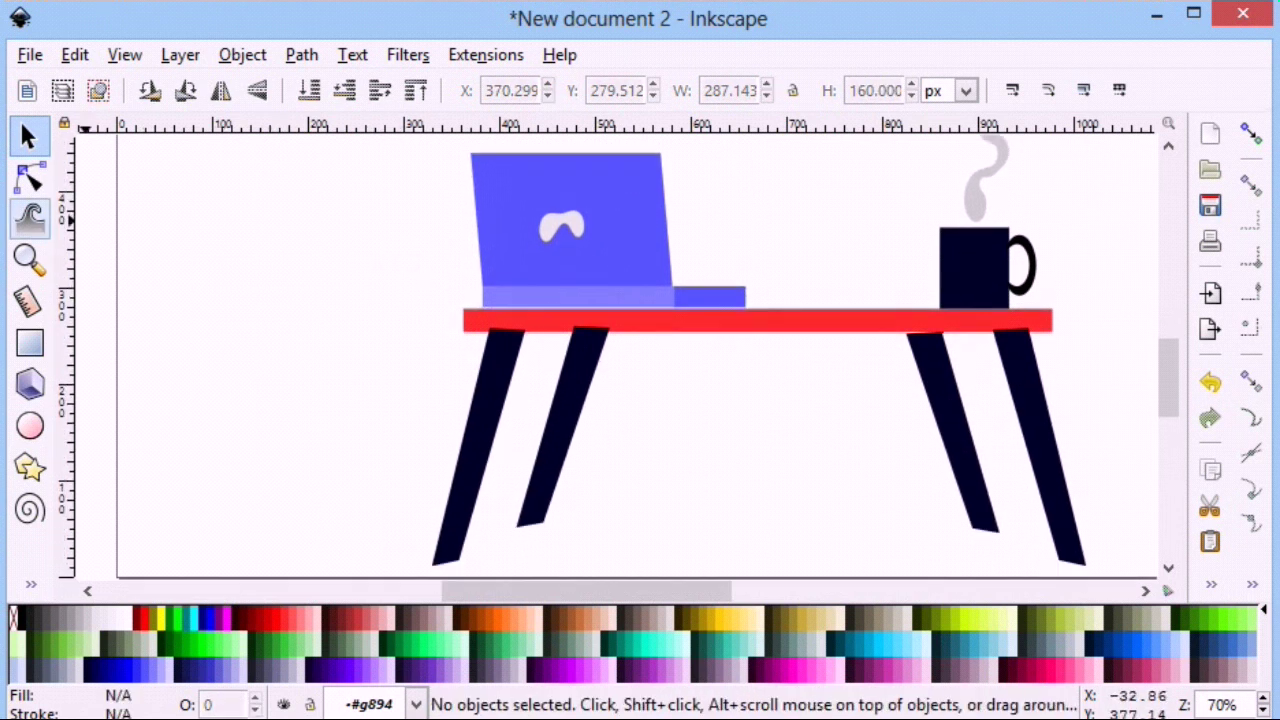
click(928, 392)
Drag the top nodes of the third and rightmost legs up to the tabletop's underside.
click(283, 140)
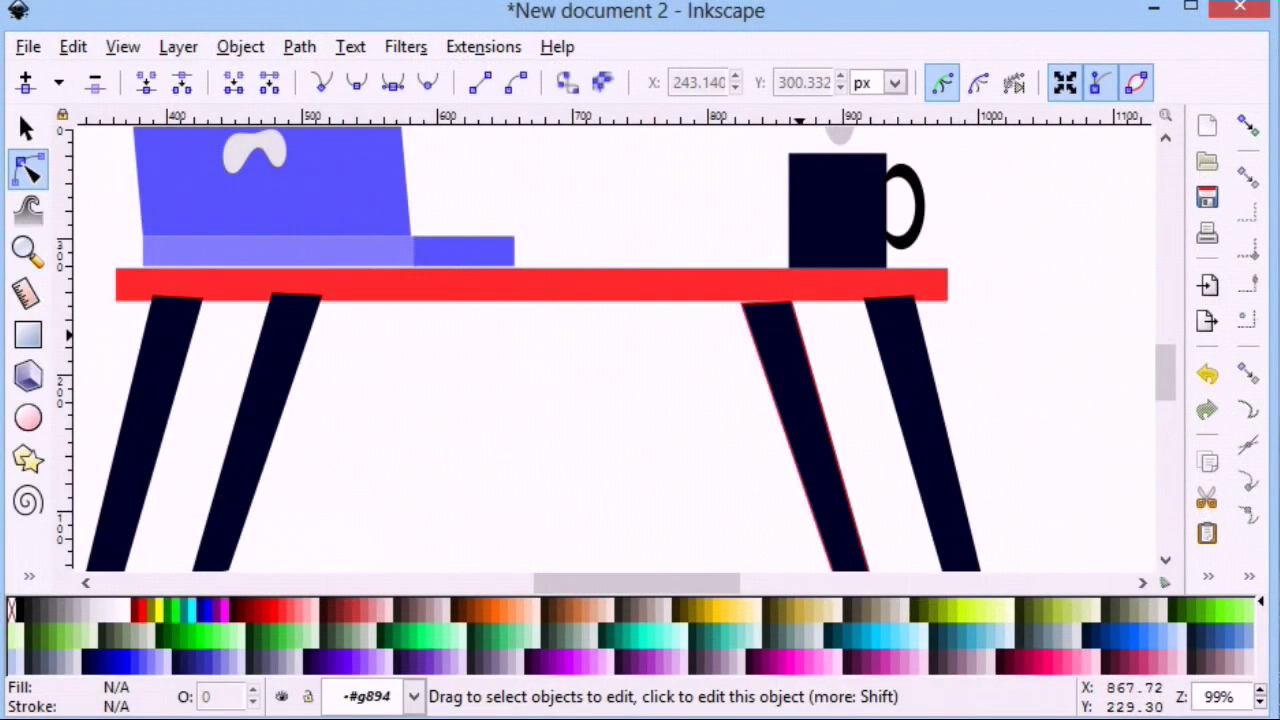
drag(741, 302, 737, 298)
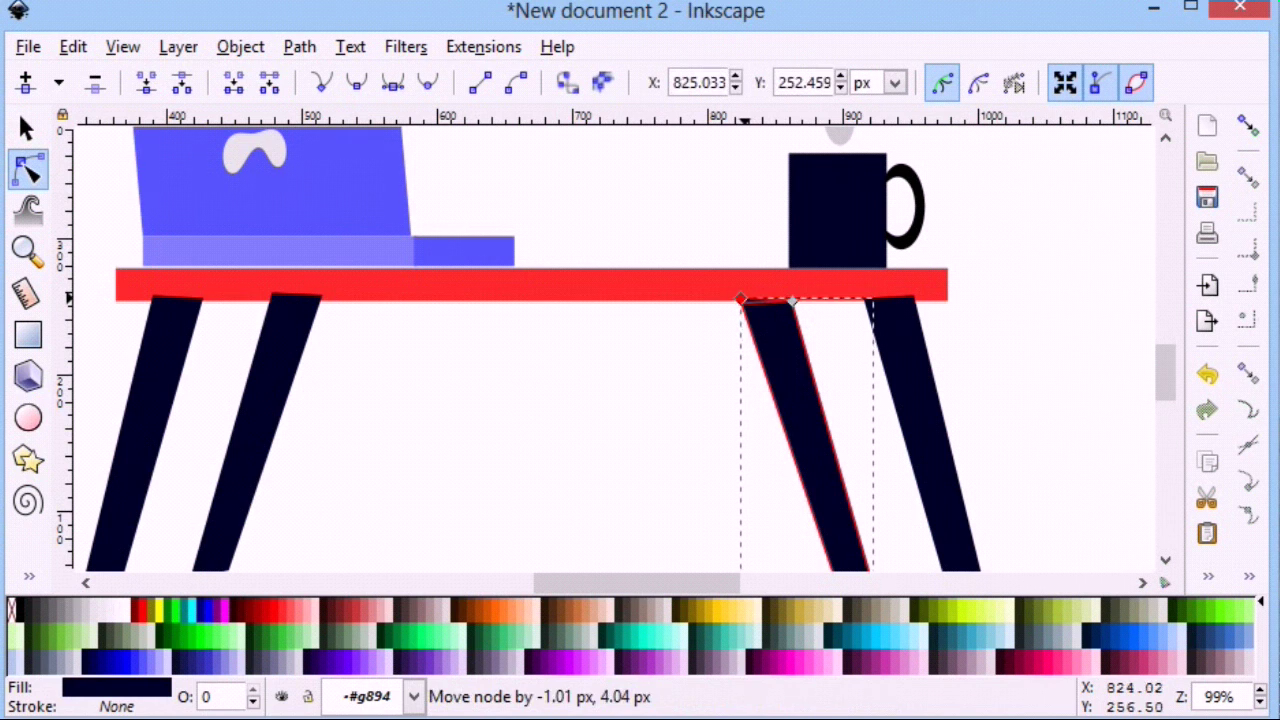
click(1029, 326)
click(918, 318)
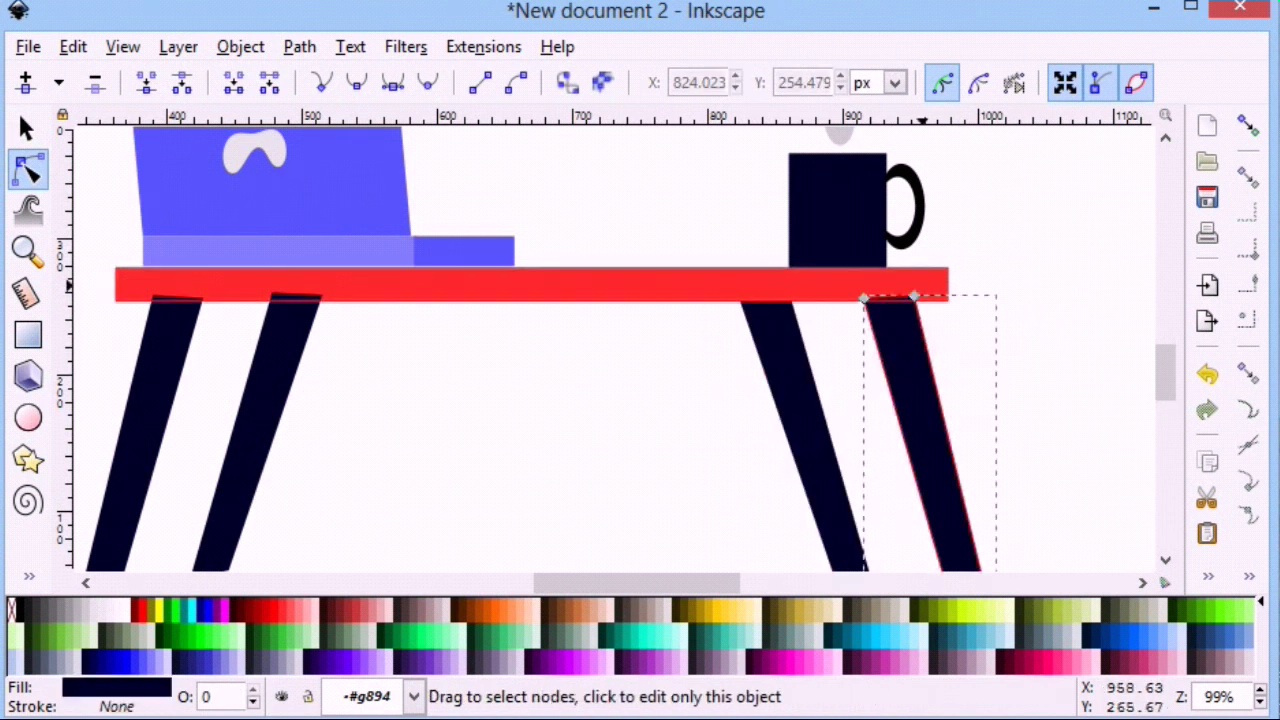
drag(914, 298, 913, 305)
click(1010, 270)
click(906, 315)
drag(914, 302, 915, 301)
click(1032, 278)
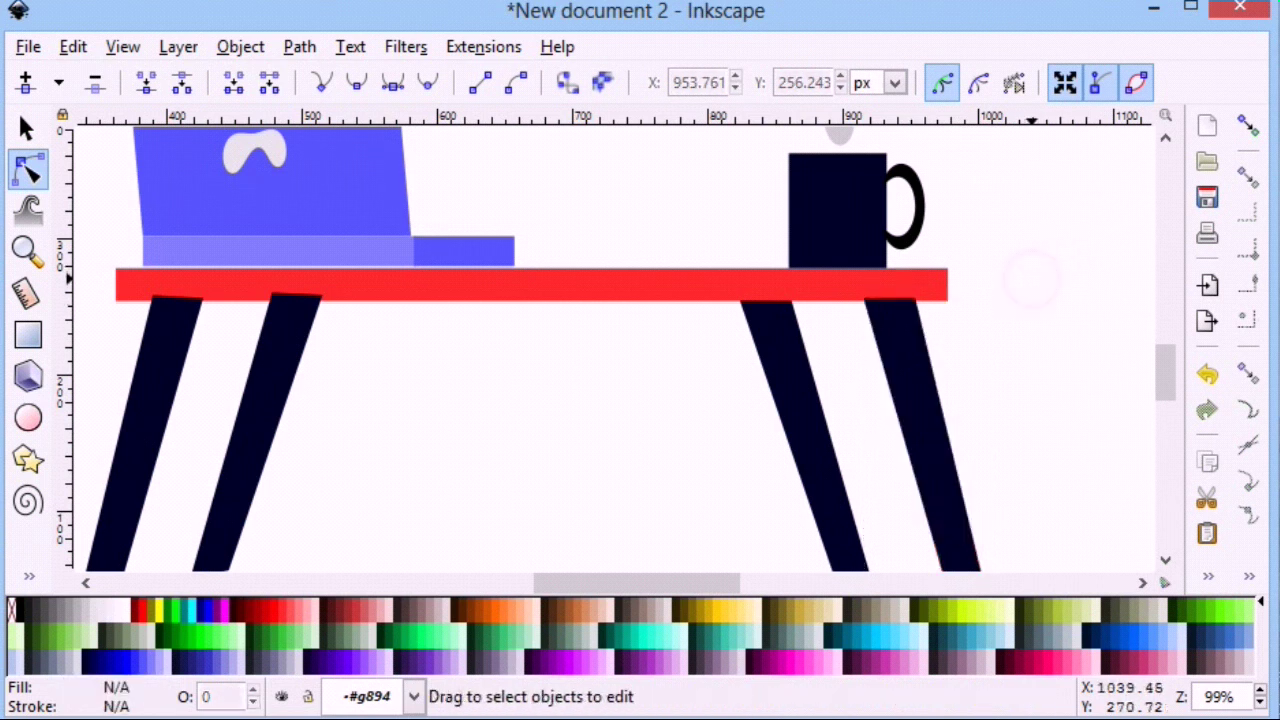
Select the table group and step into it to pick individual legs.
key(s)
key(ctrl+a)
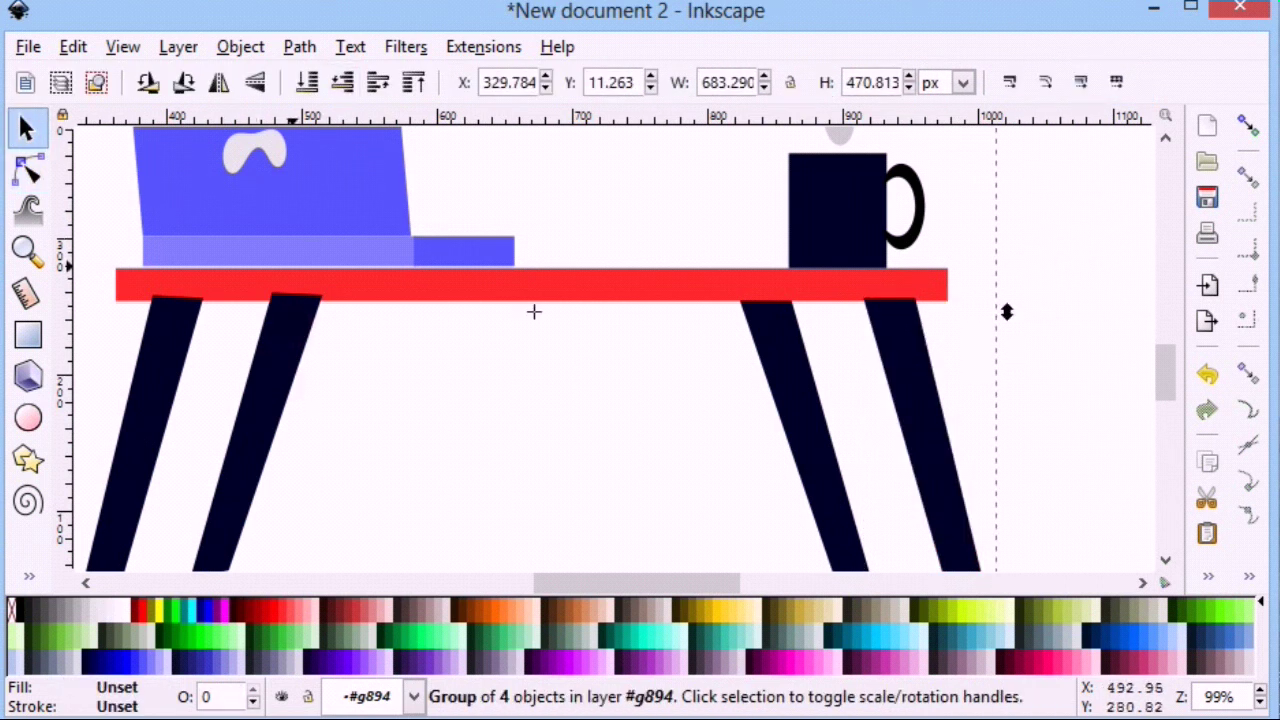
double_click(288, 350)
double_click(288, 350)
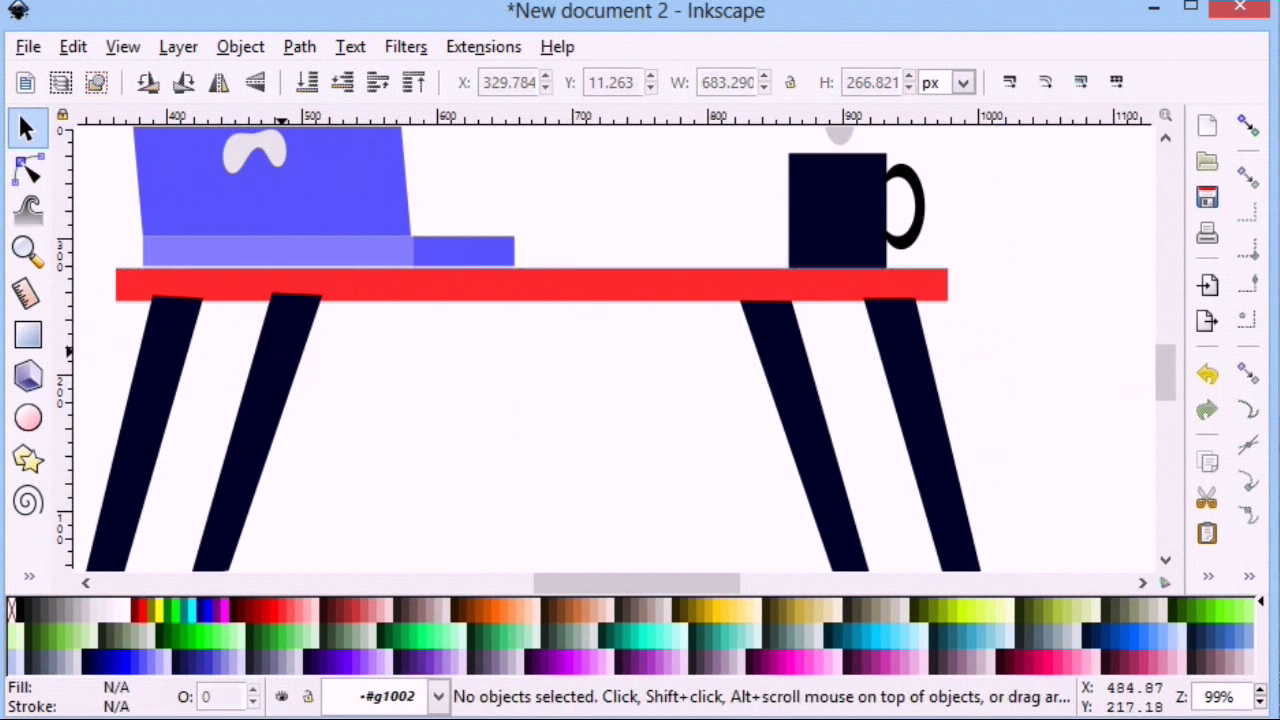
click(152, 405)
click(400, 445)
click(780, 372)
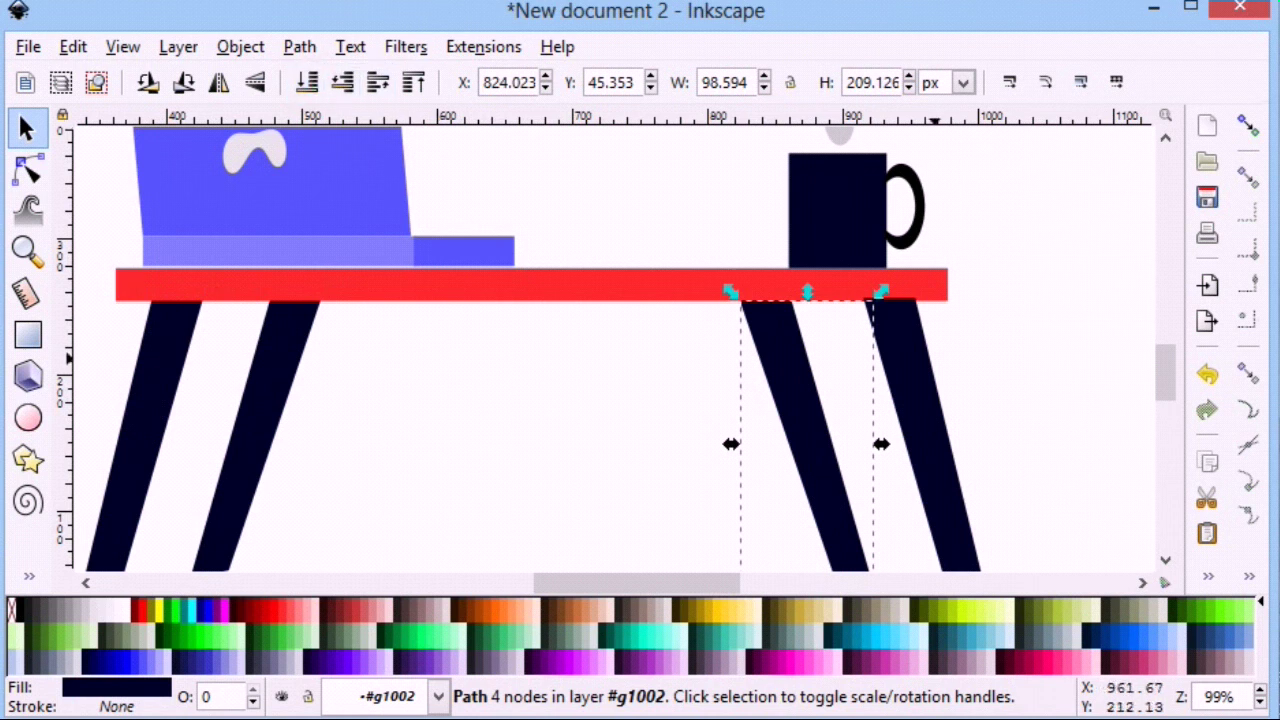
key(Tab)
click(586, 451)
scroll(586, 451, down, 1)
scroll(586, 451, up, 4)
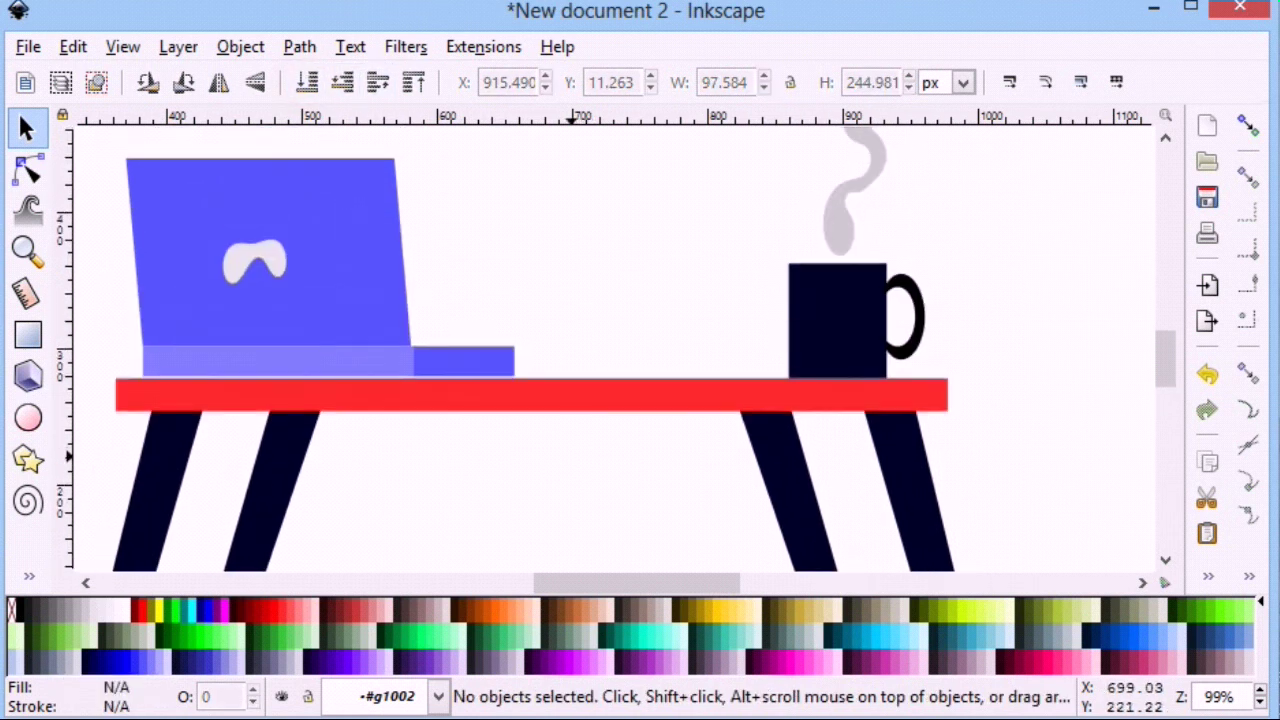
Zoom out to 70% to see the whole table.
click(28, 250)
click(60, 82)
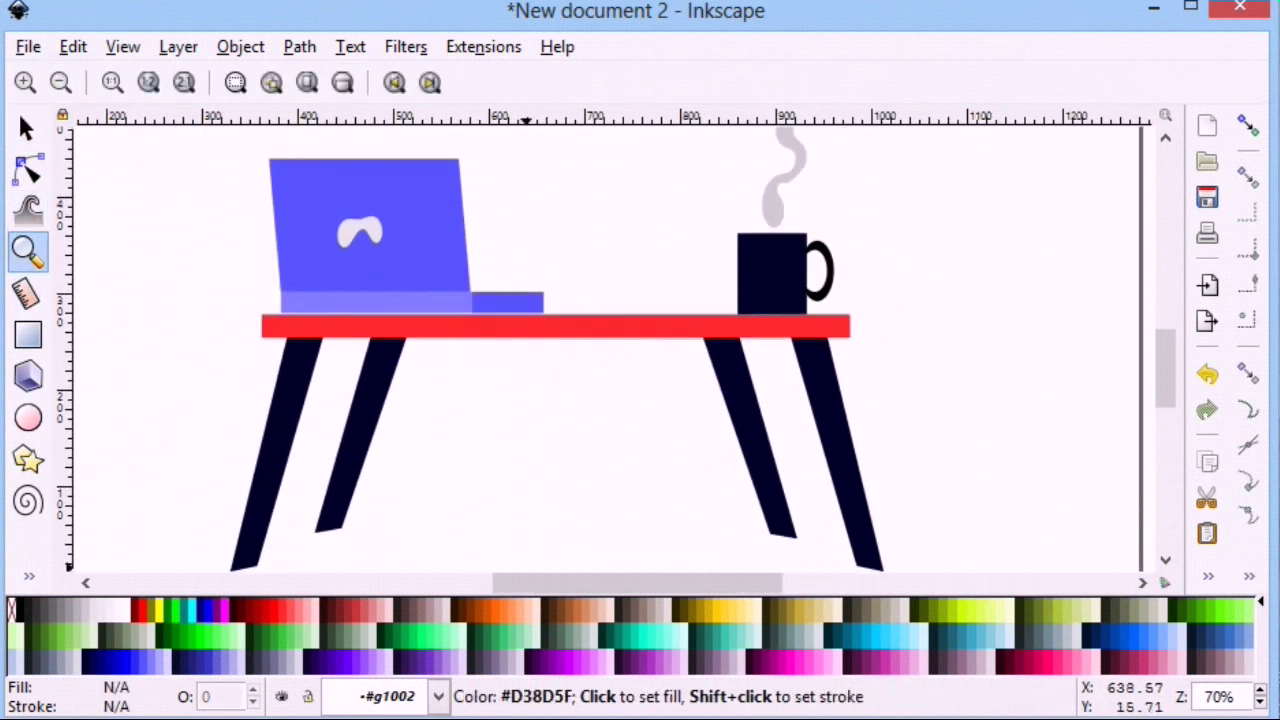
scroll(525, 563, left, 2)
scroll(392, 470, up, 3)
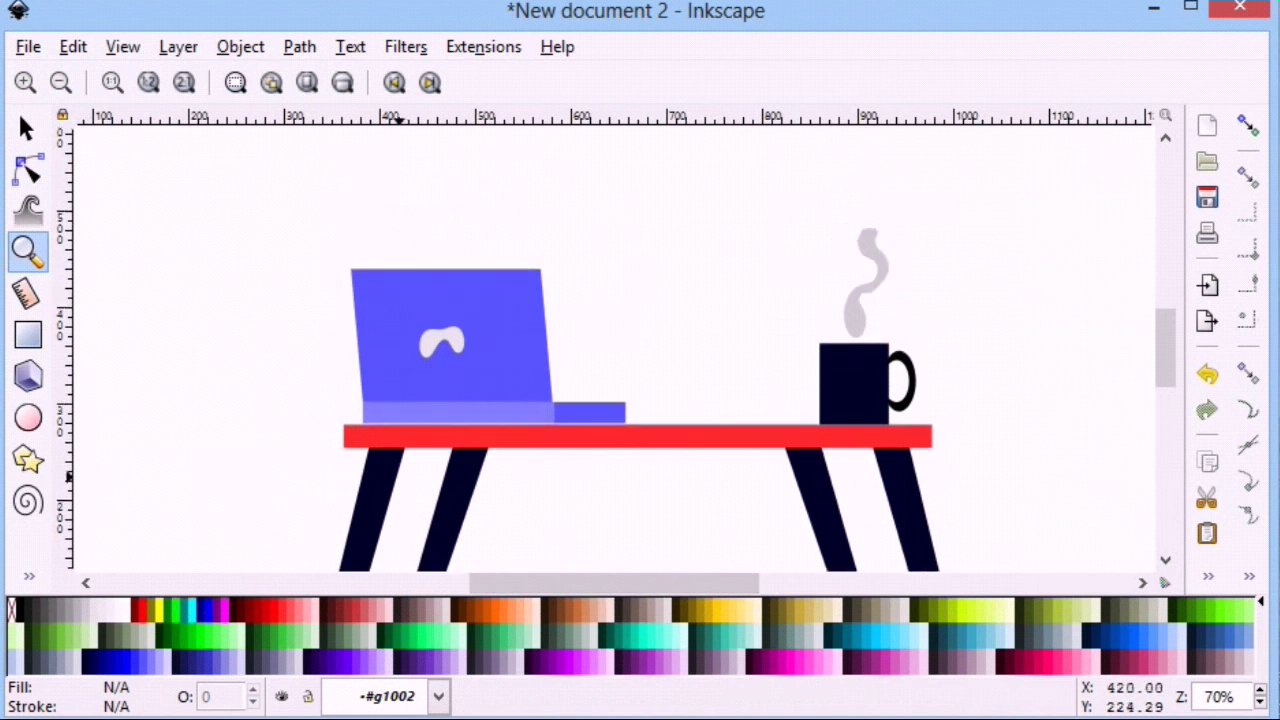
Draw a tall rectangle left of the laptop and fill it red.
click(28, 335)
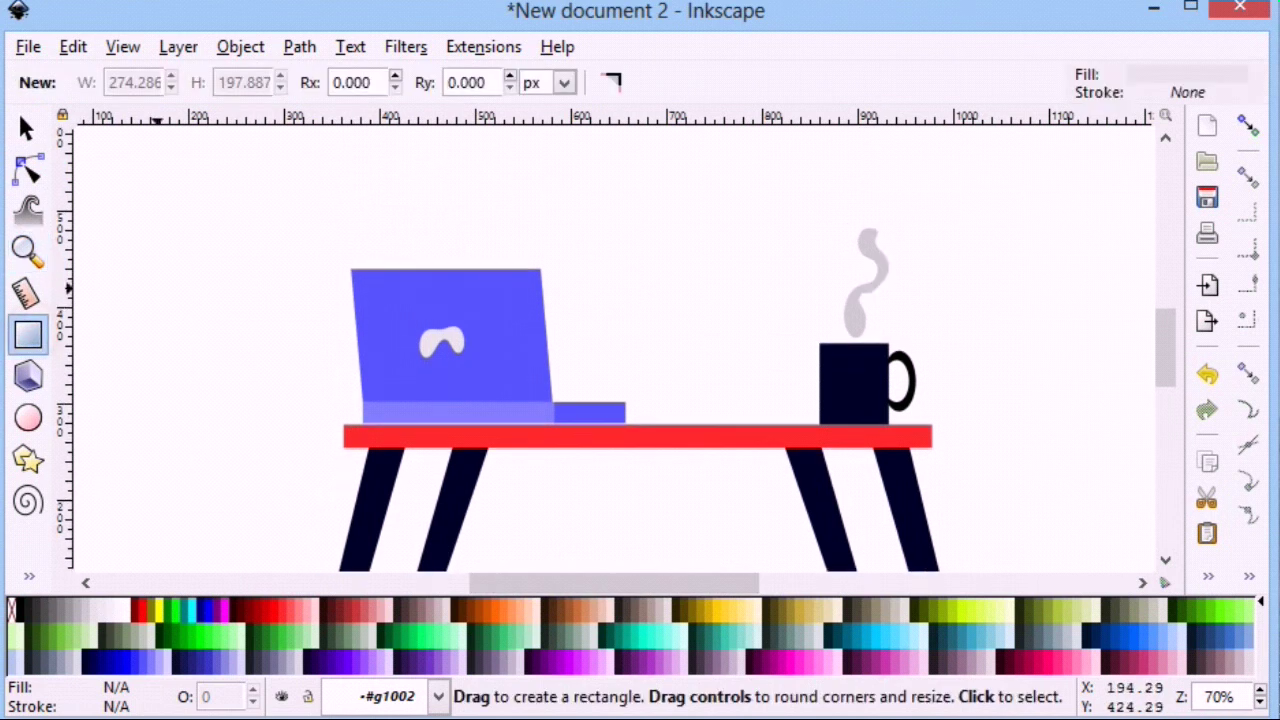
drag(212, 276, 282, 391)
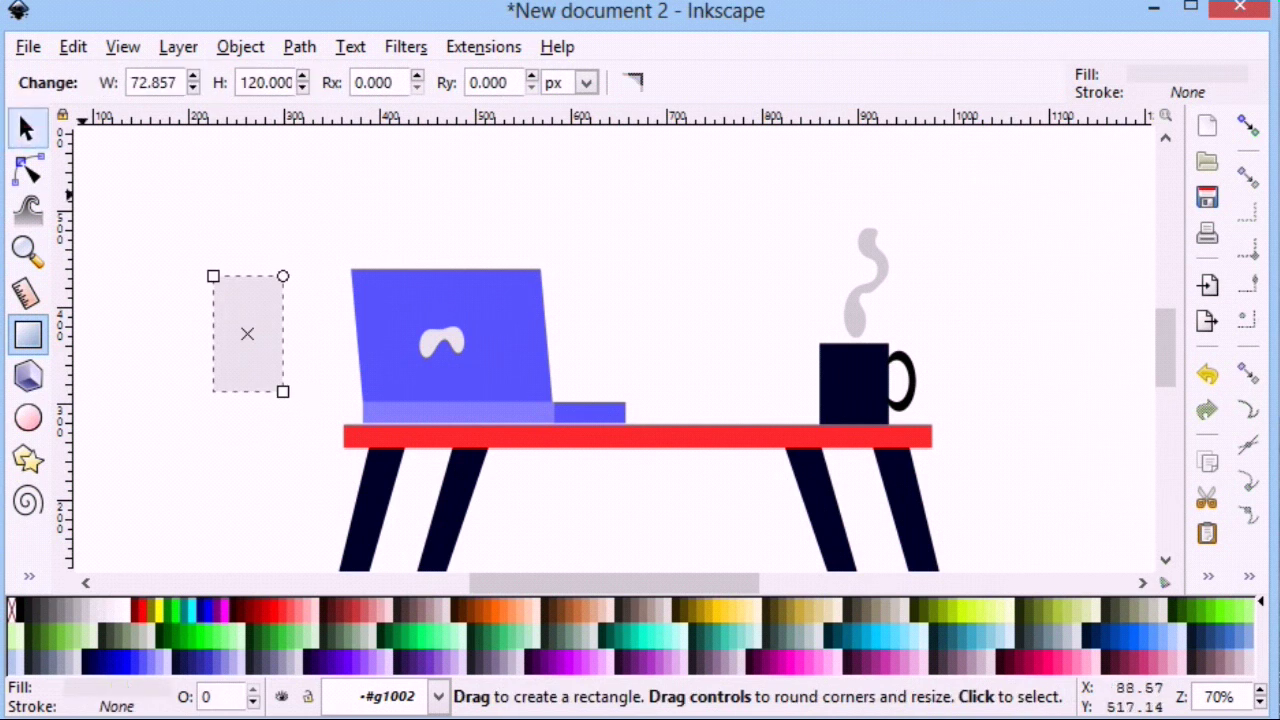
click(26, 128)
click(284, 614)
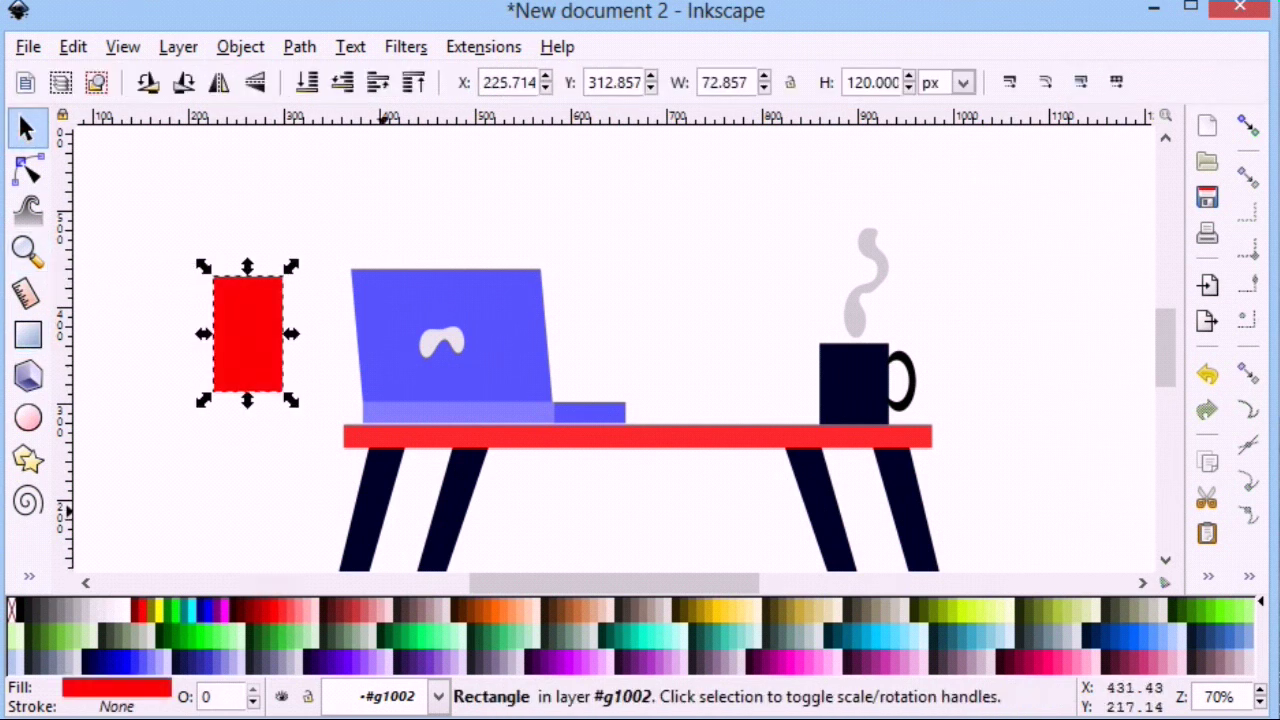
Add a small black ellipse dot near the top of the red rectangle.
click(28, 418)
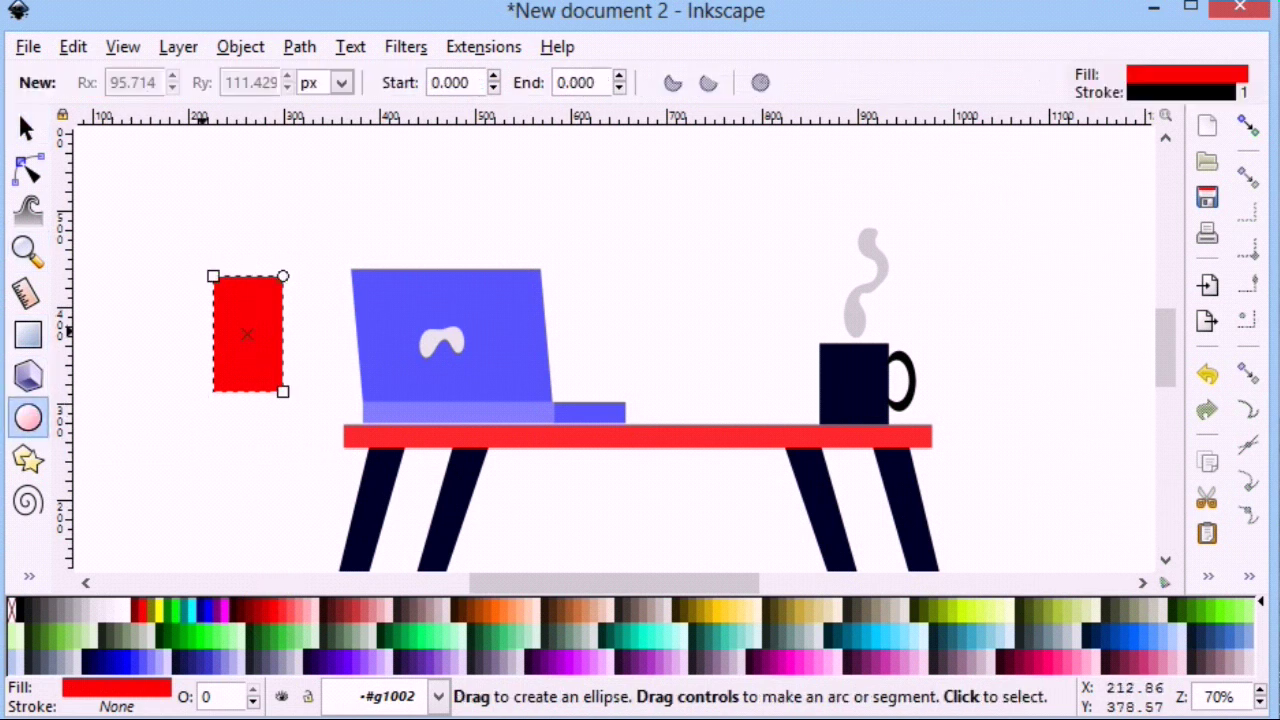
mouse_move(231, 293)
mouse_down()
mouse_move(254, 307)
mouse_move(243, 304)
mouse_up()
key(s)
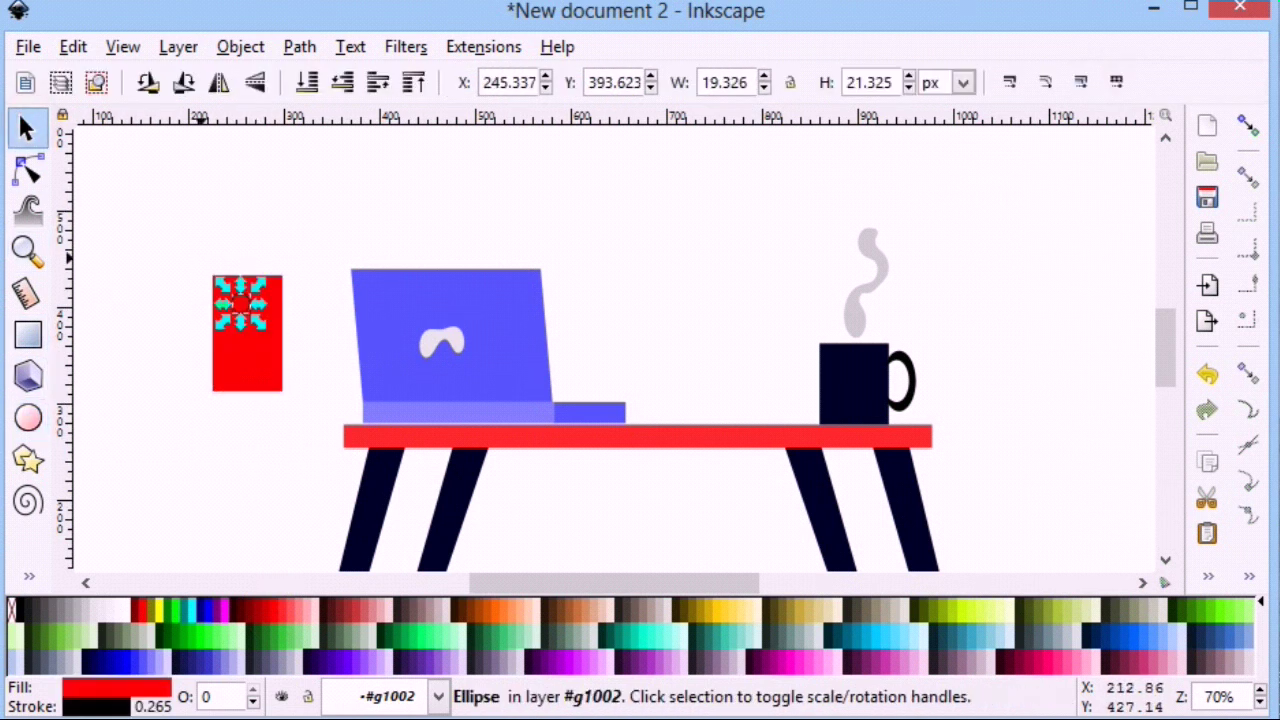
click(246, 303)
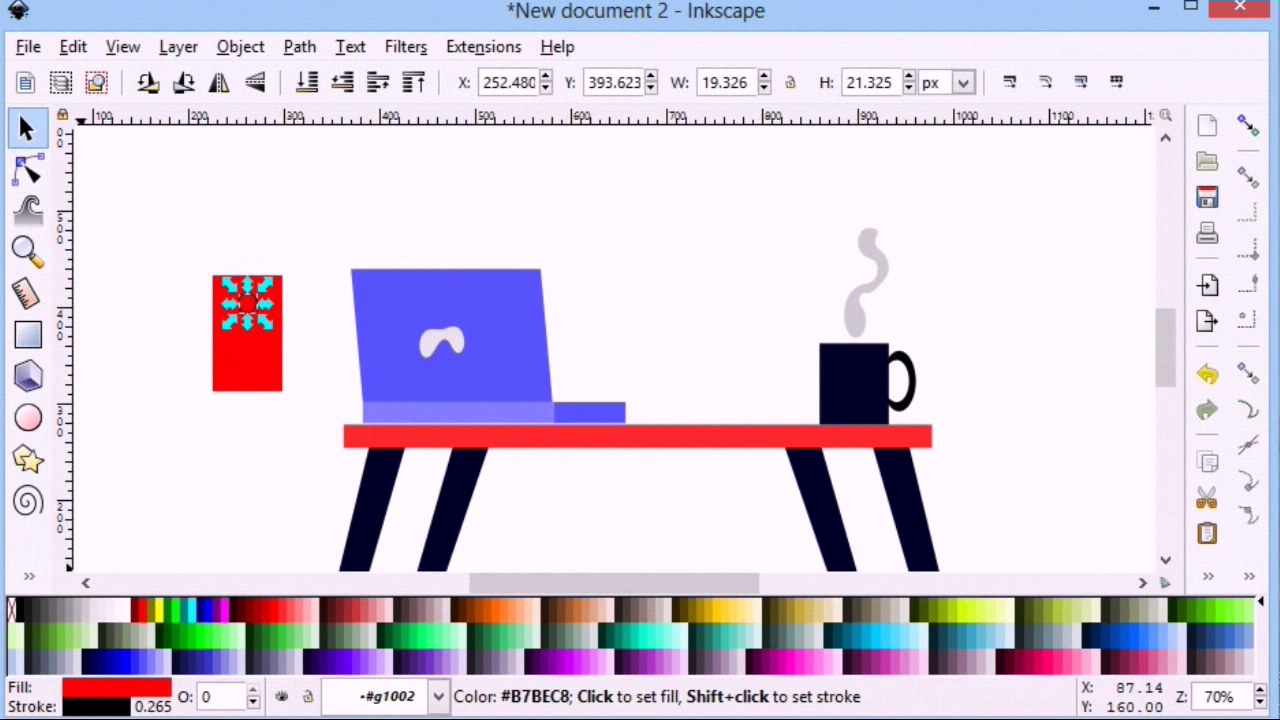
click(21, 607)
click(250, 370)
click(301, 437)
Group the rectangle and dot and move the phone onto the table beside the mug.
drag(311, 414, 183, 274)
click(240, 47)
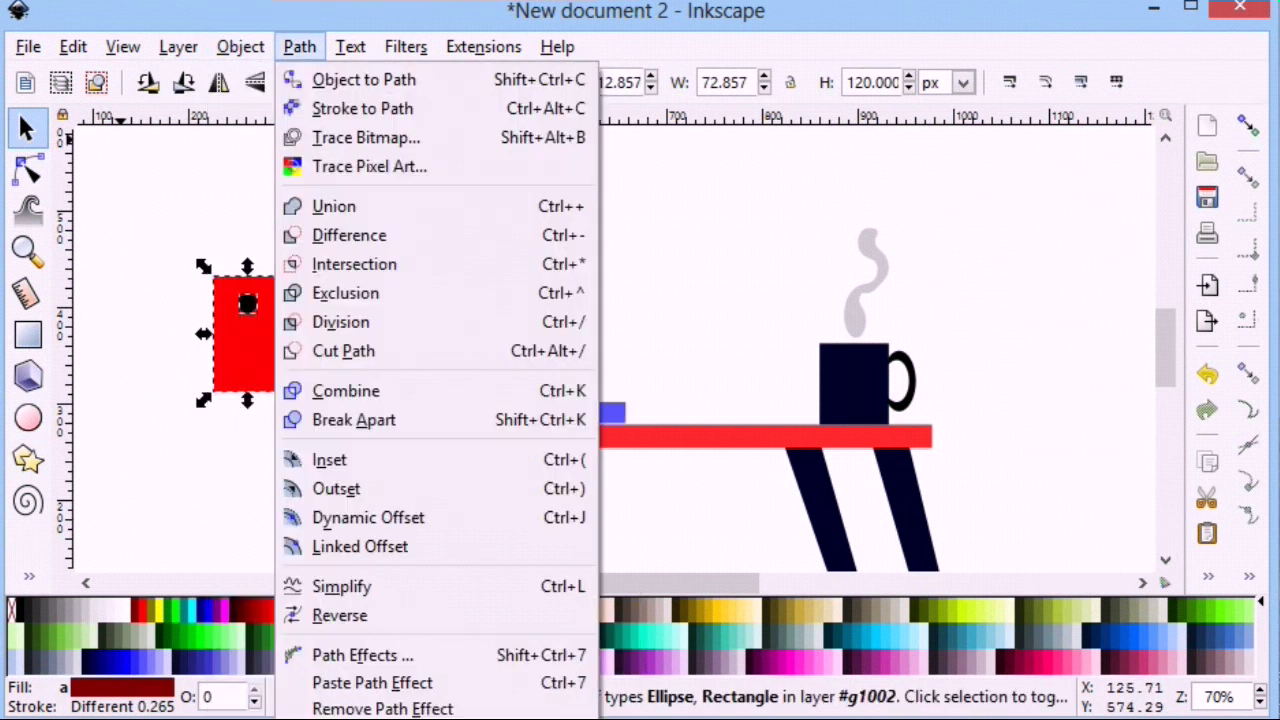
click(271, 266)
drag(231, 385, 709, 407)
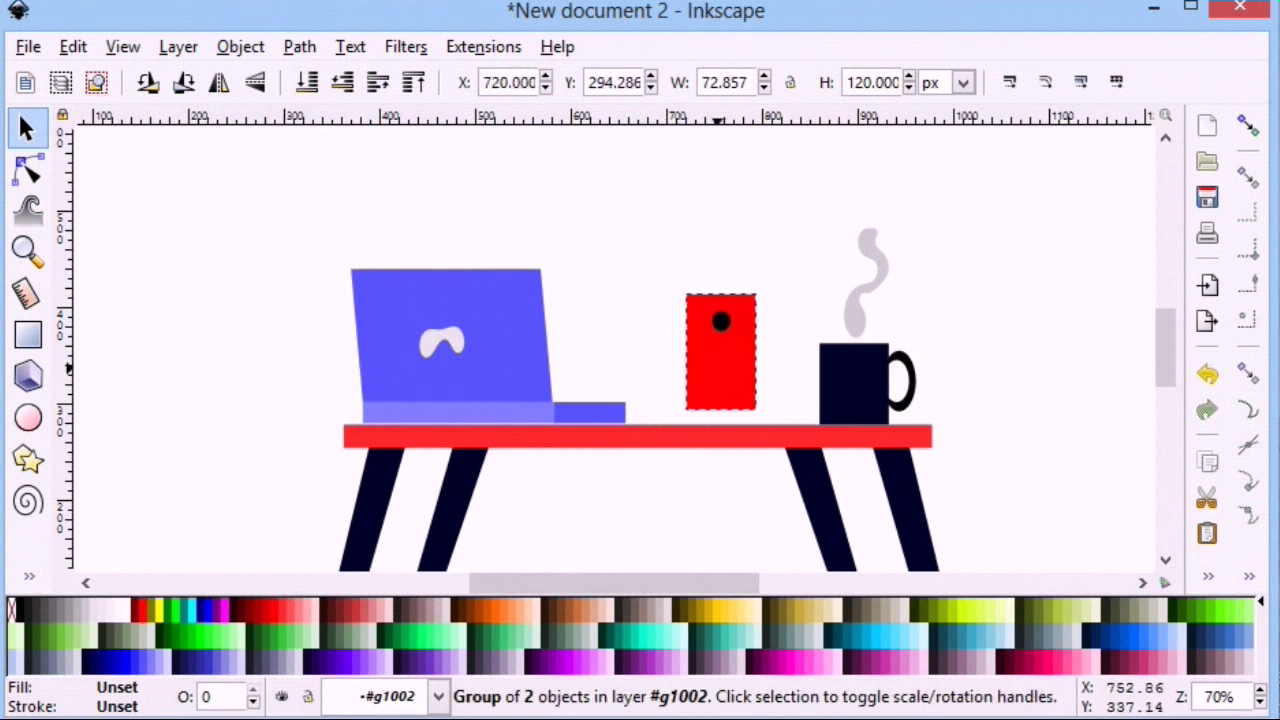
click(709, 407)
drag(723, 287, 730, 288)
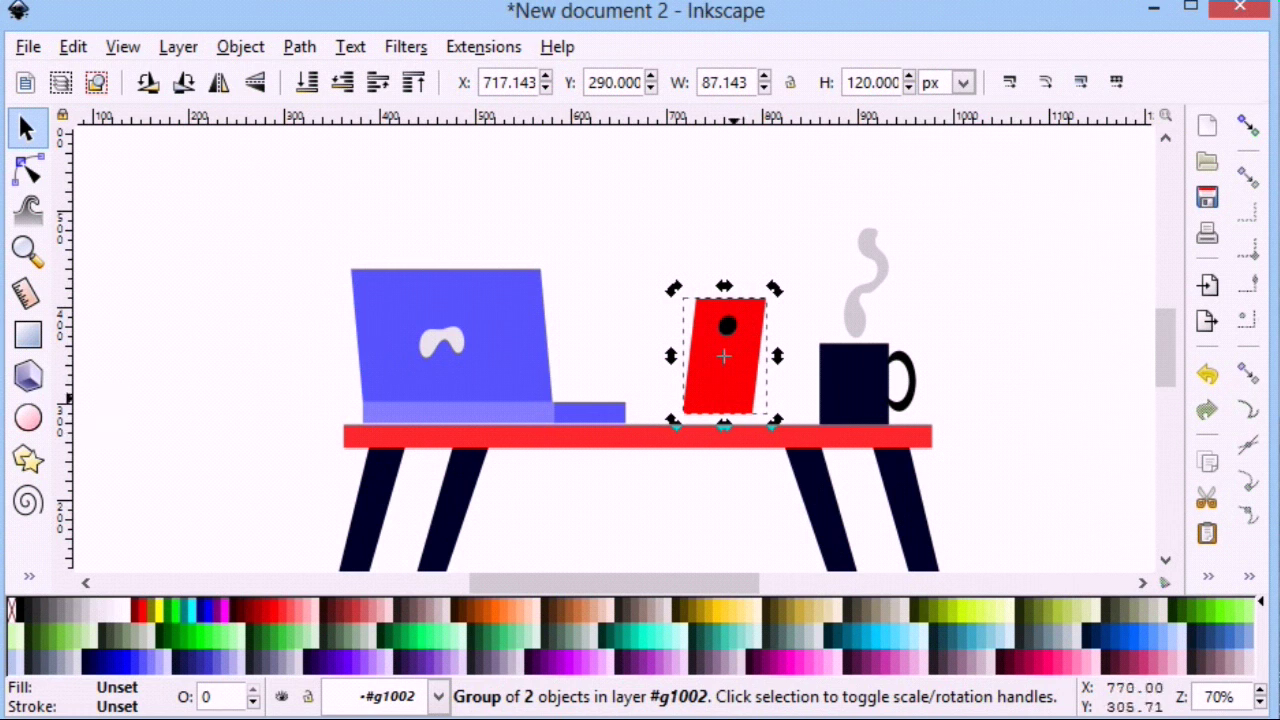
key(ctrl+z)
Resize the phone to about 61 × 107 px between the laptop and mug.
mouse_move(677, 418)
mouse_down()
mouse_move(755, 353)
mouse_move(743, 381)
mouse_up()
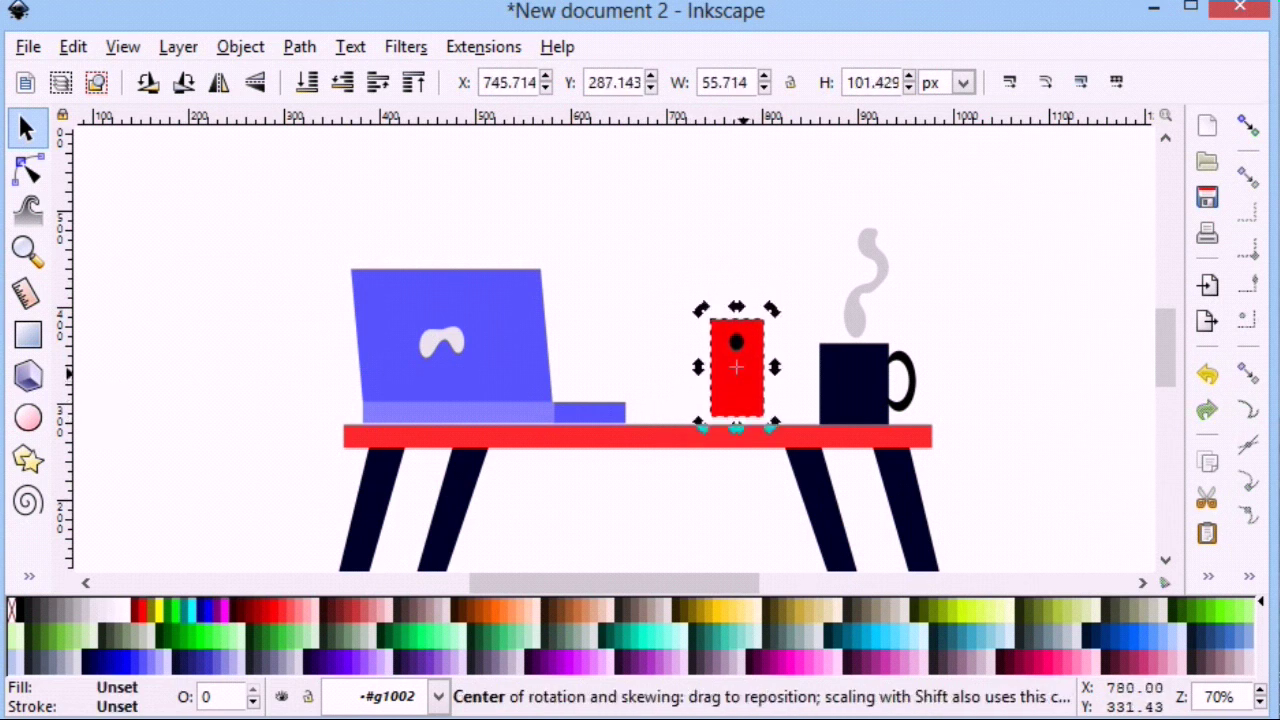
drag(744, 364, 750, 353)
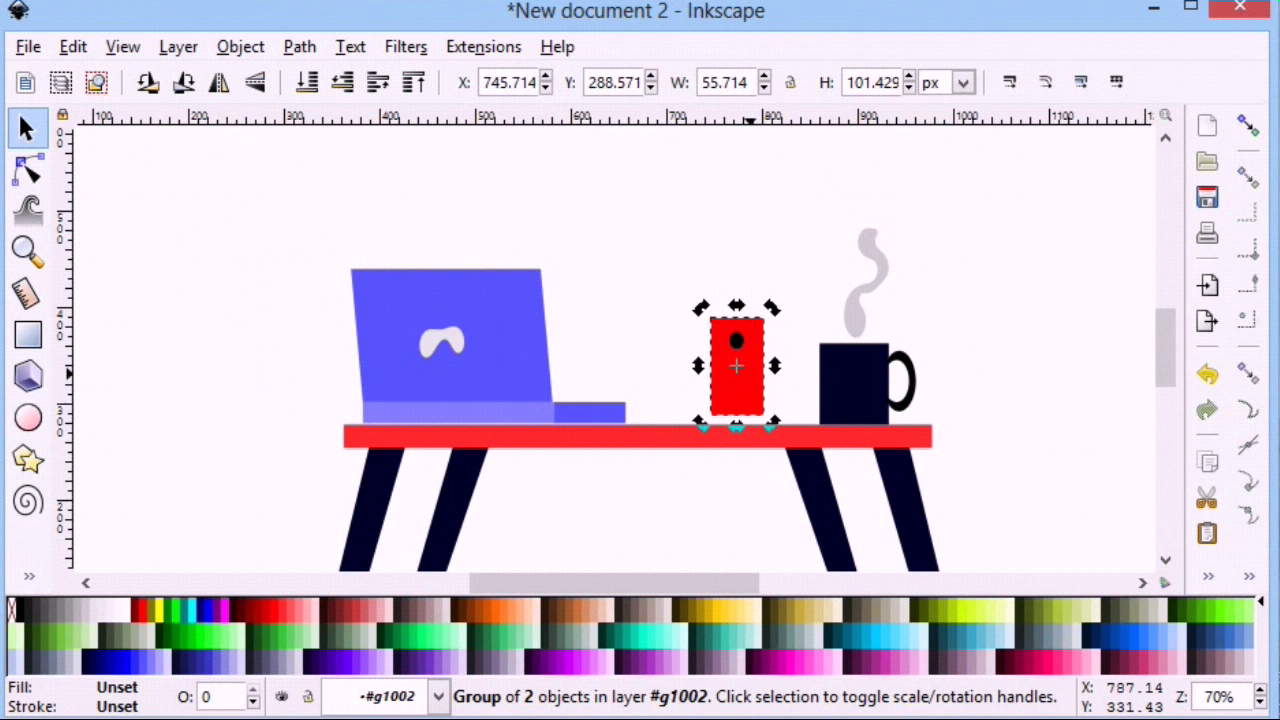
scroll(748, 372, up, 2)
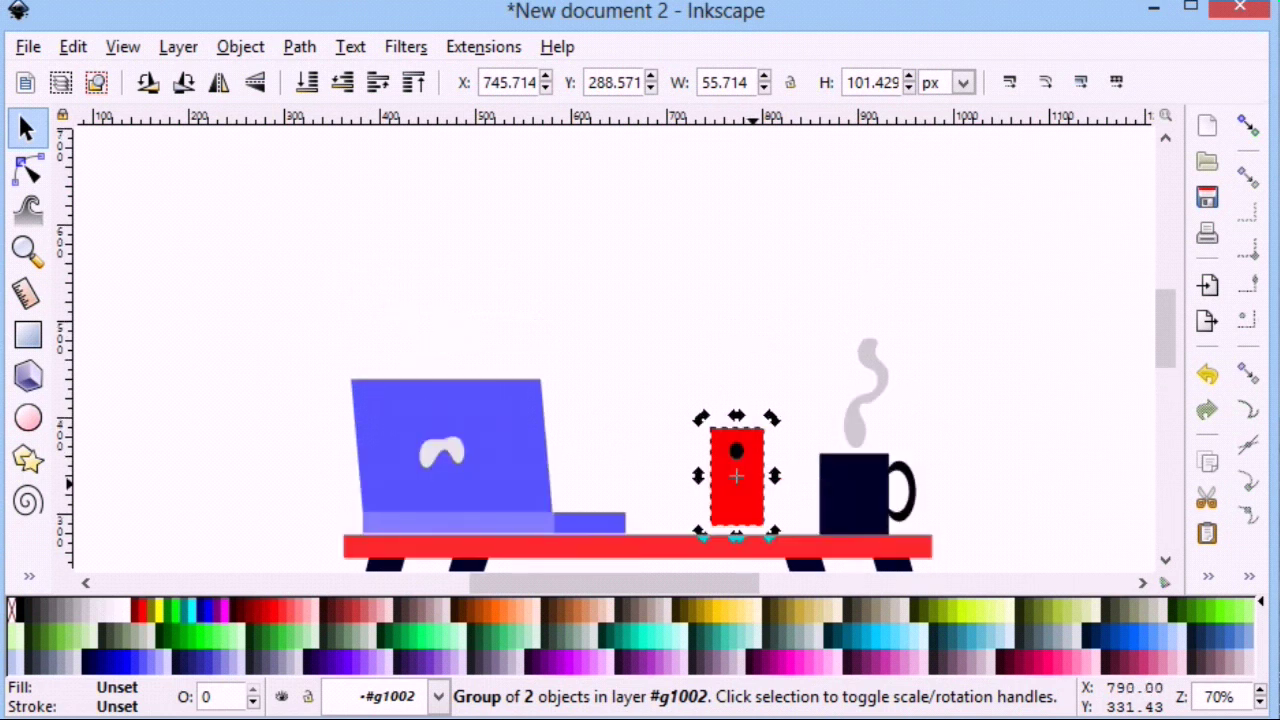
scroll(740, 400, down, 1)
key(Escape)
click(747, 422)
right_click(747, 422)
key(Escape)
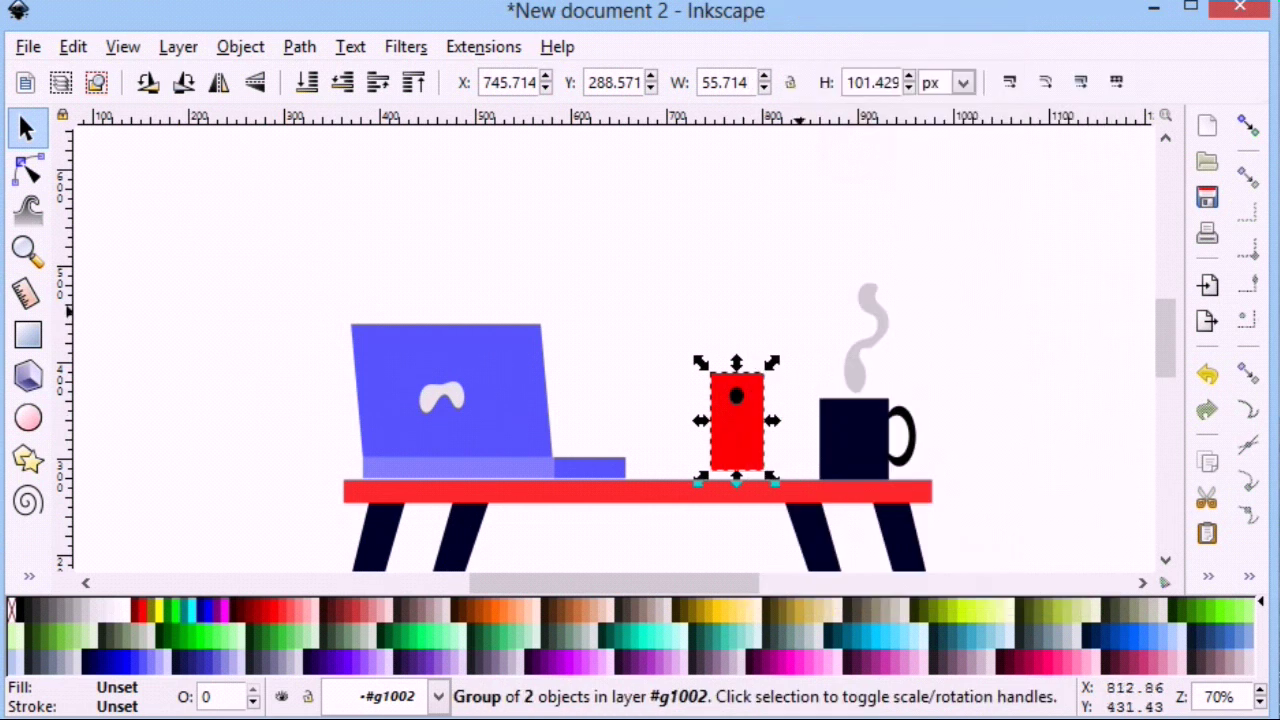
drag(700, 363, 704, 368)
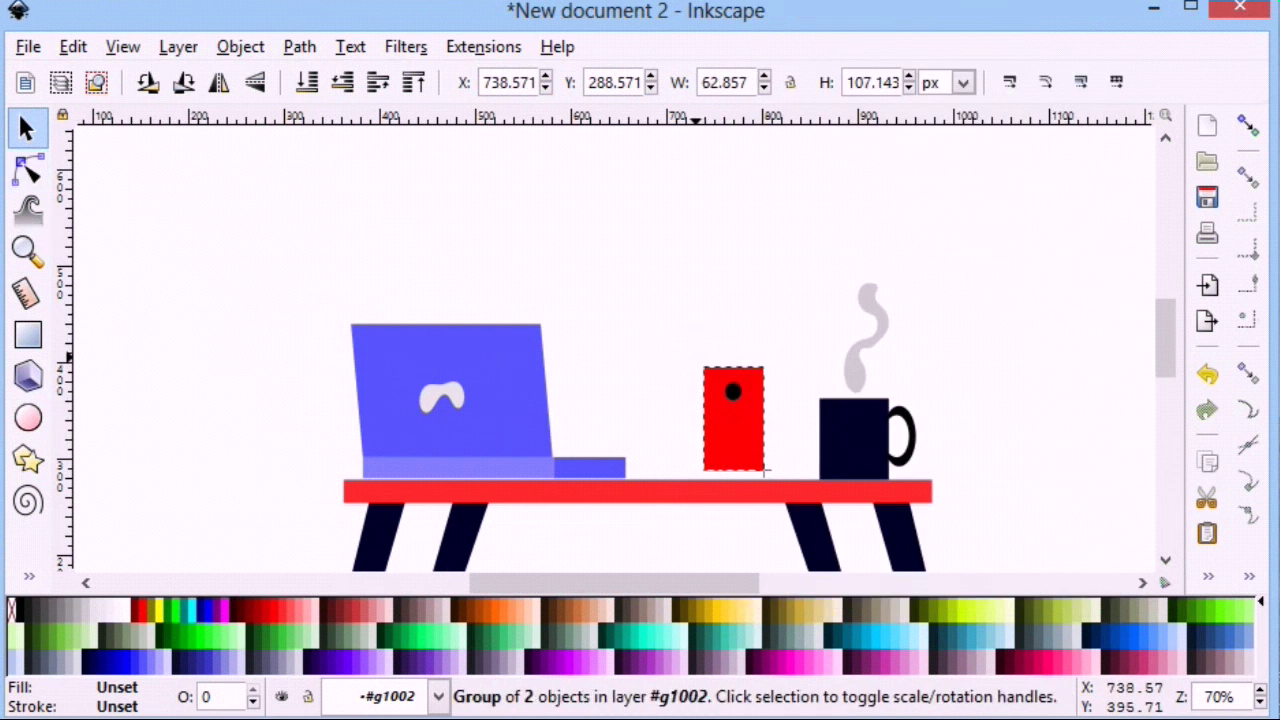
drag(764, 470, 765, 471)
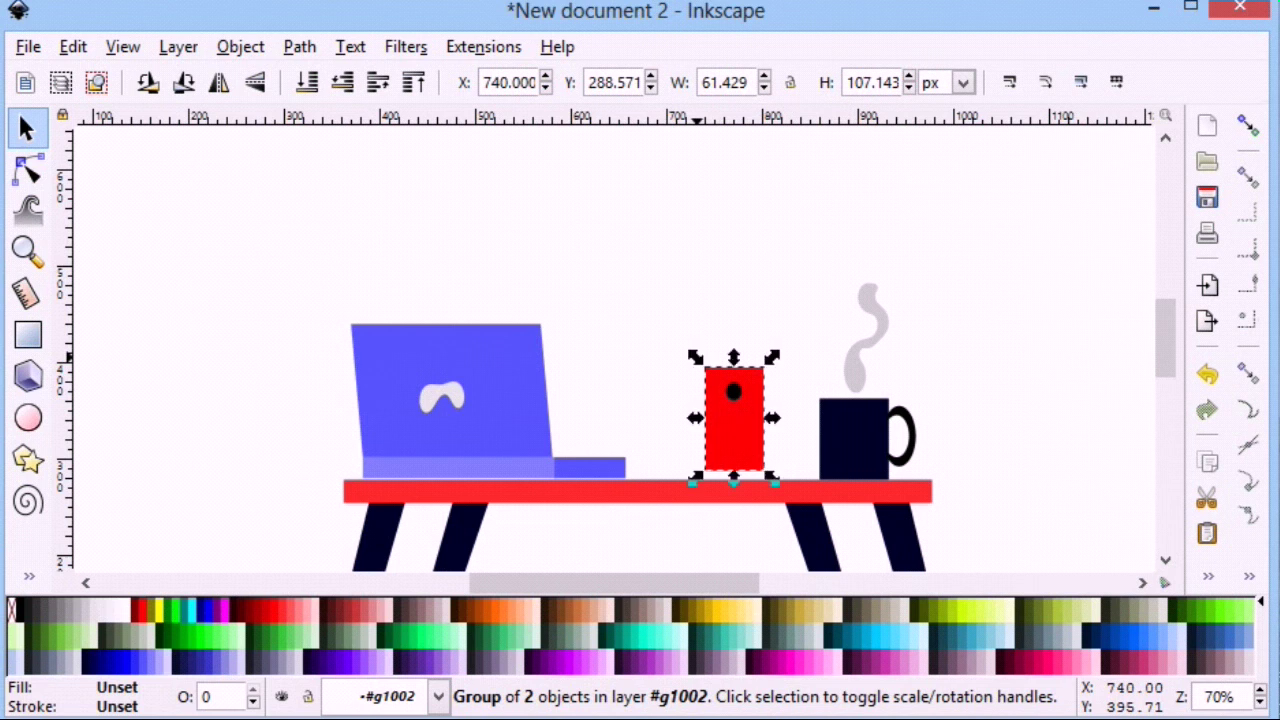
Delete both overlapping old phone groups.
click(77, 614)
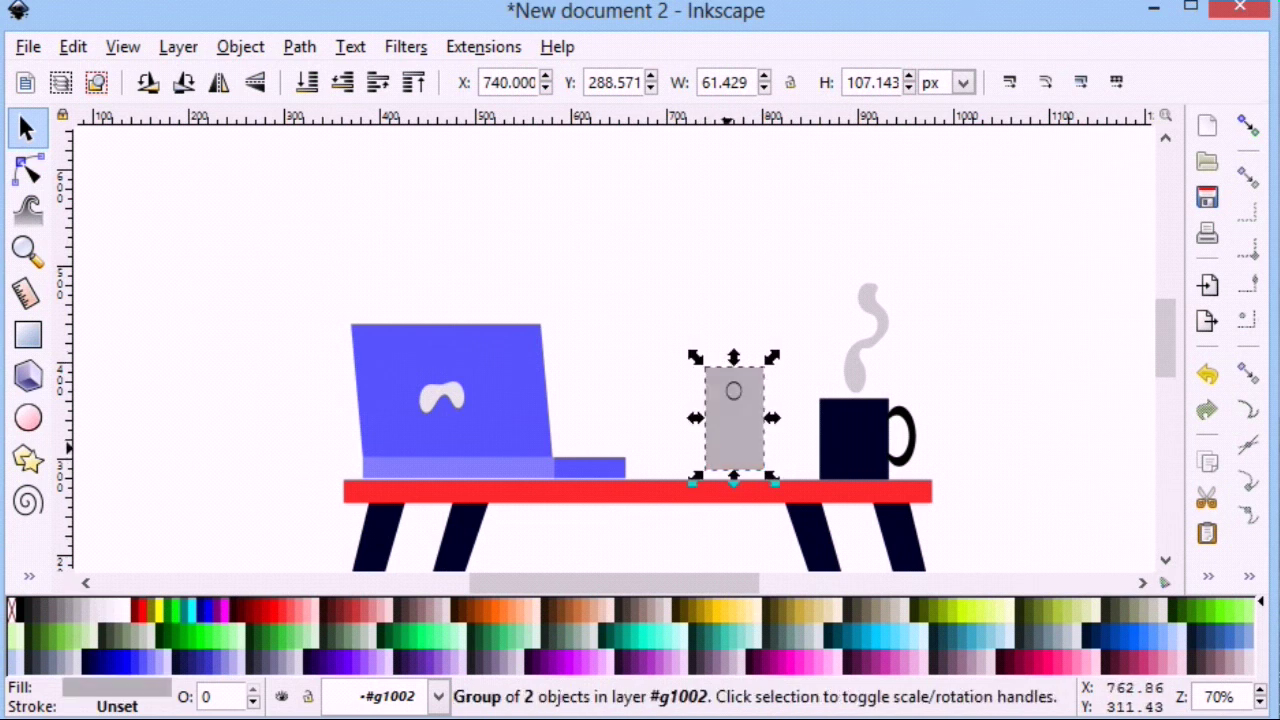
drag(733, 480, 733, 486)
click(307, 84)
click(786, 285)
click(714, 448)
click(690, 330)
drag(679, 331, 783, 477)
key(Delete)
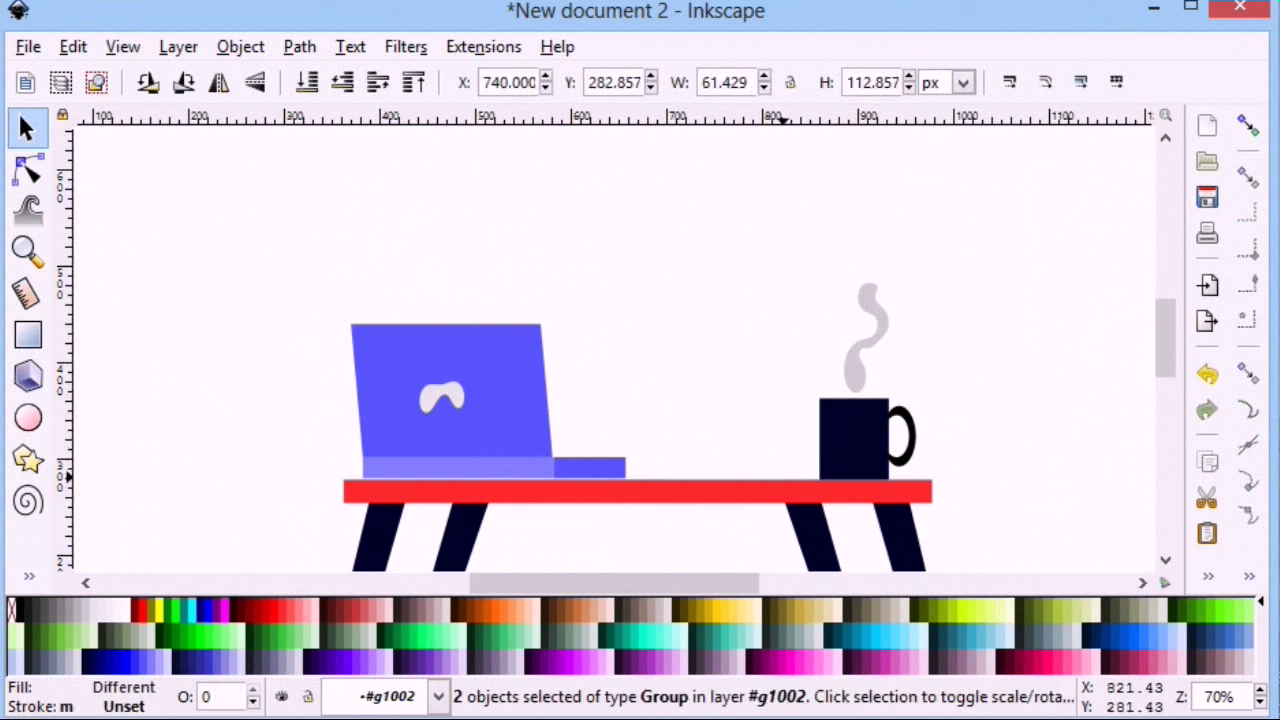
Draw a new red rectangle between the laptop and mug.
key(r)
drag(686, 360, 740, 457)
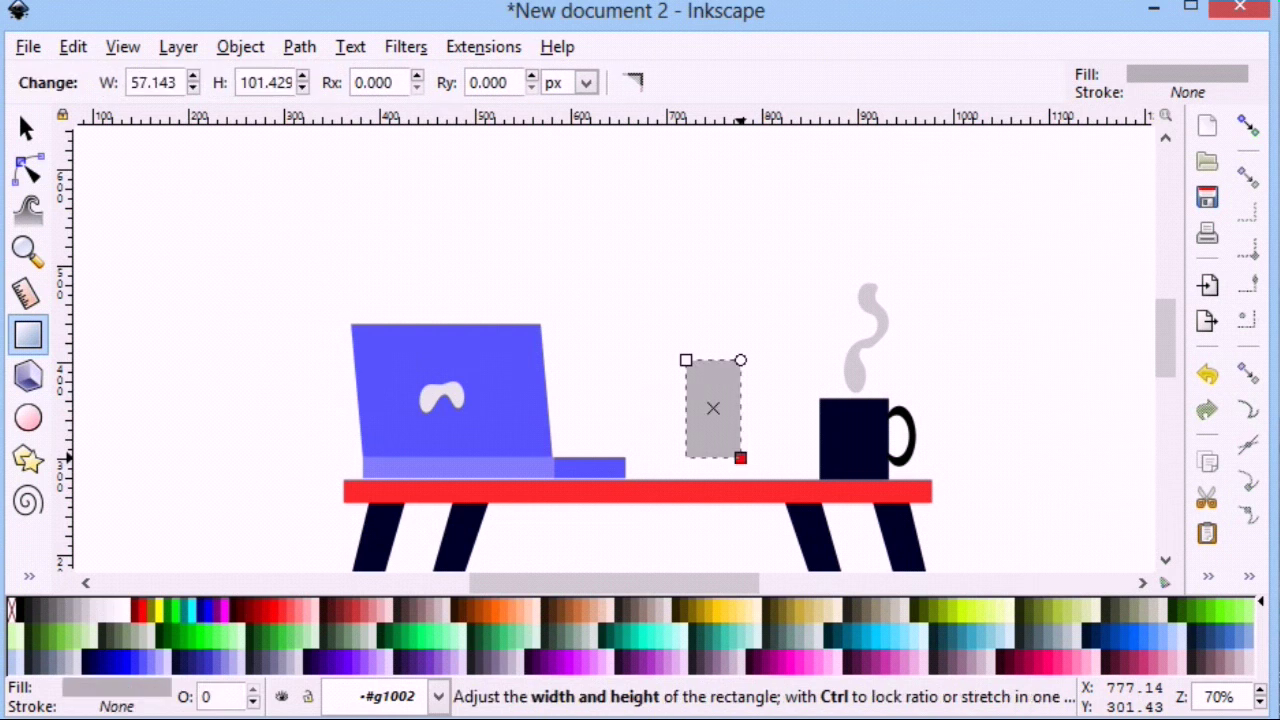
click(26, 128)
drag(718, 397, 728, 403)
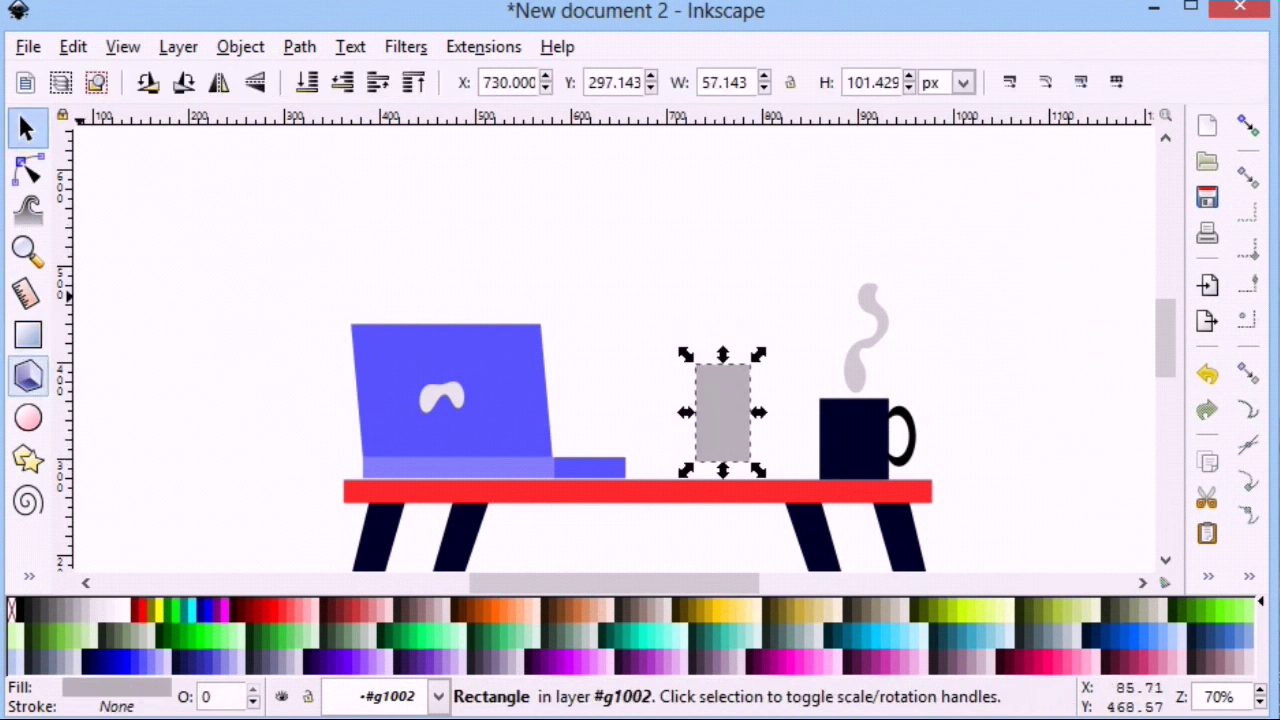
click(286, 607)
Add a small black ellipse dot near the rectangle's top.
click(28, 418)
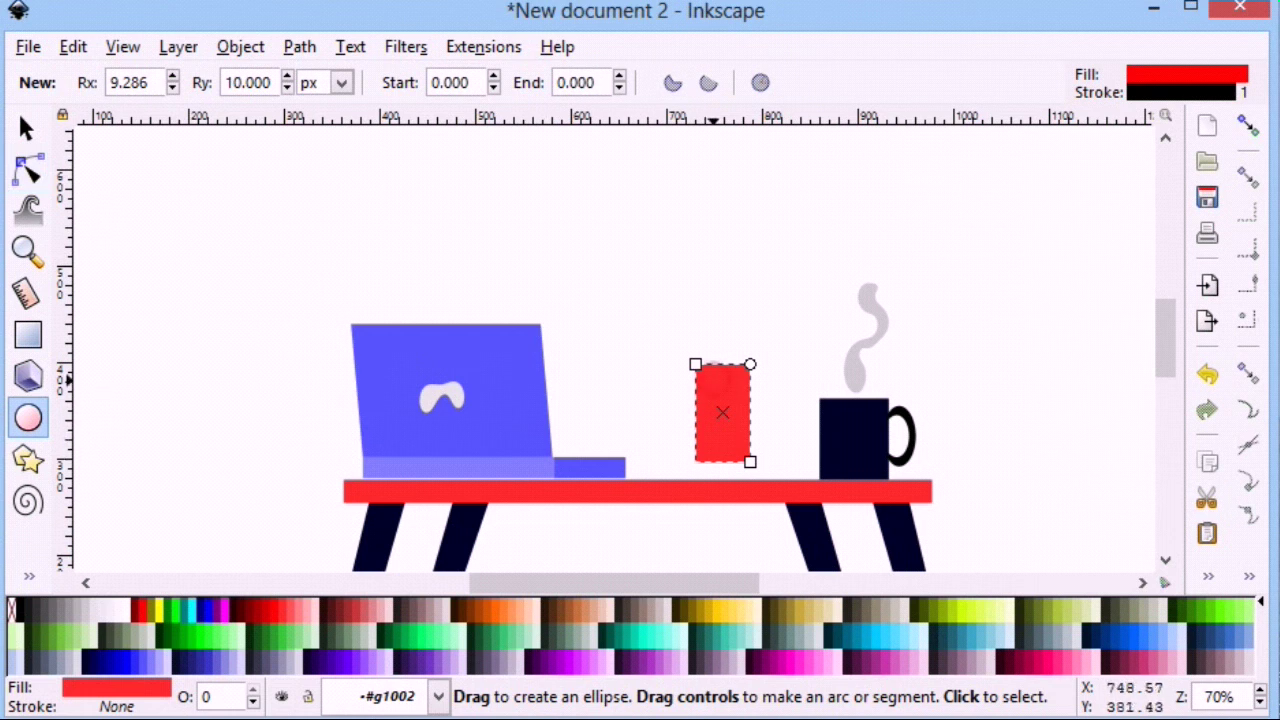
drag(711, 377, 729, 400)
click(24, 607)
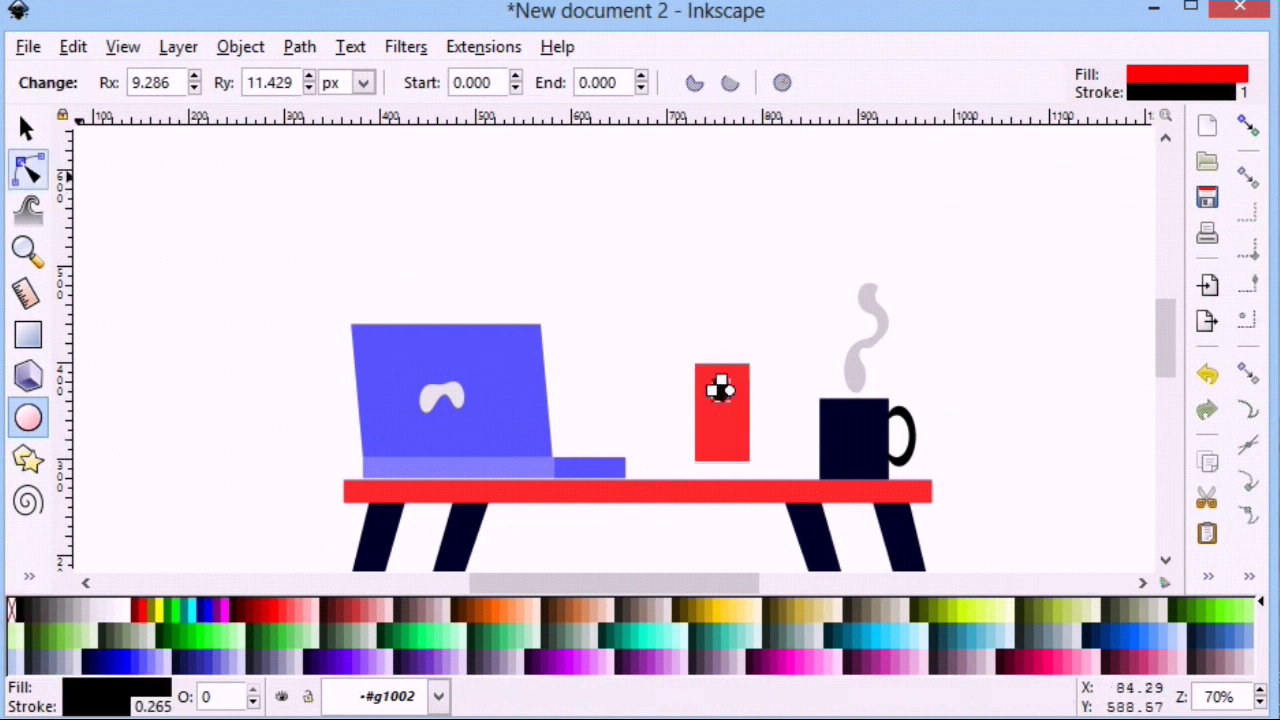
key(s)
key(Escape)
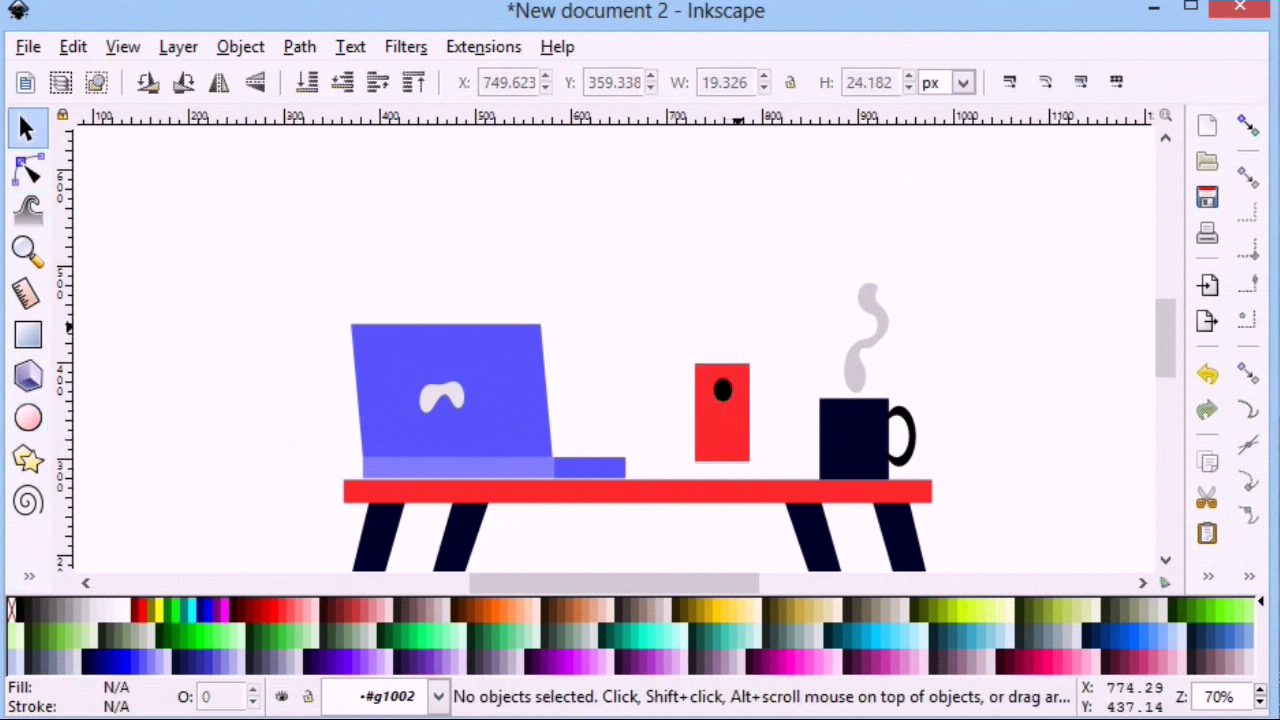
scroll(733, 360, down, 1)
Group the rectangle and dot into a 57 × 101 px phone and lift it slightly.
drag(790, 299, 681, 423)
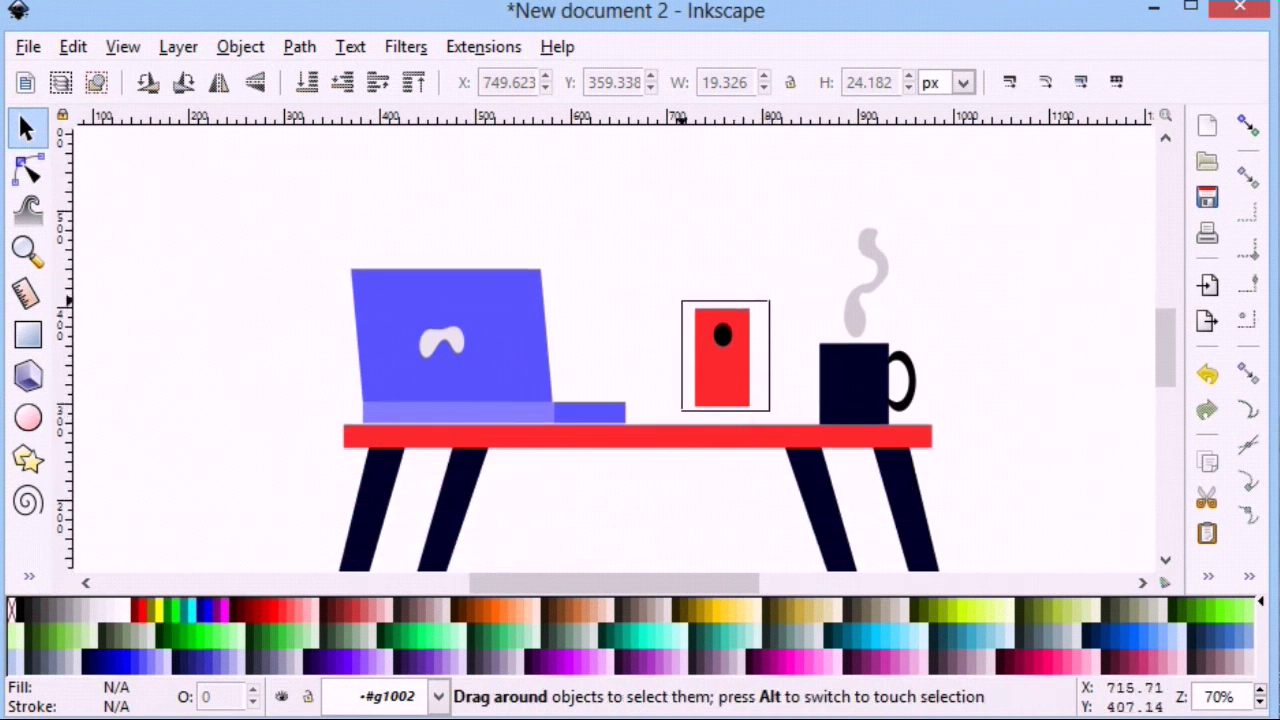
click(230, 50)
click(252, 266)
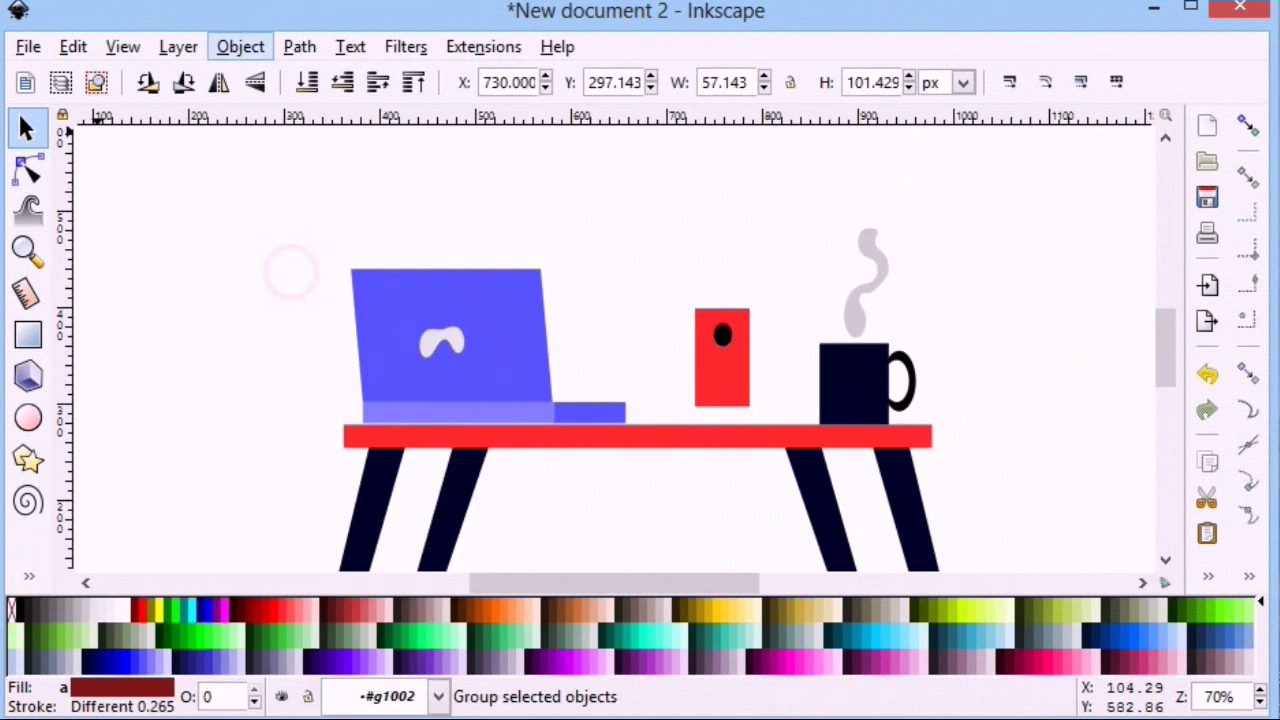
drag(723, 357, 728, 312)
click(590, 330)
scroll(590, 330, up, 2)
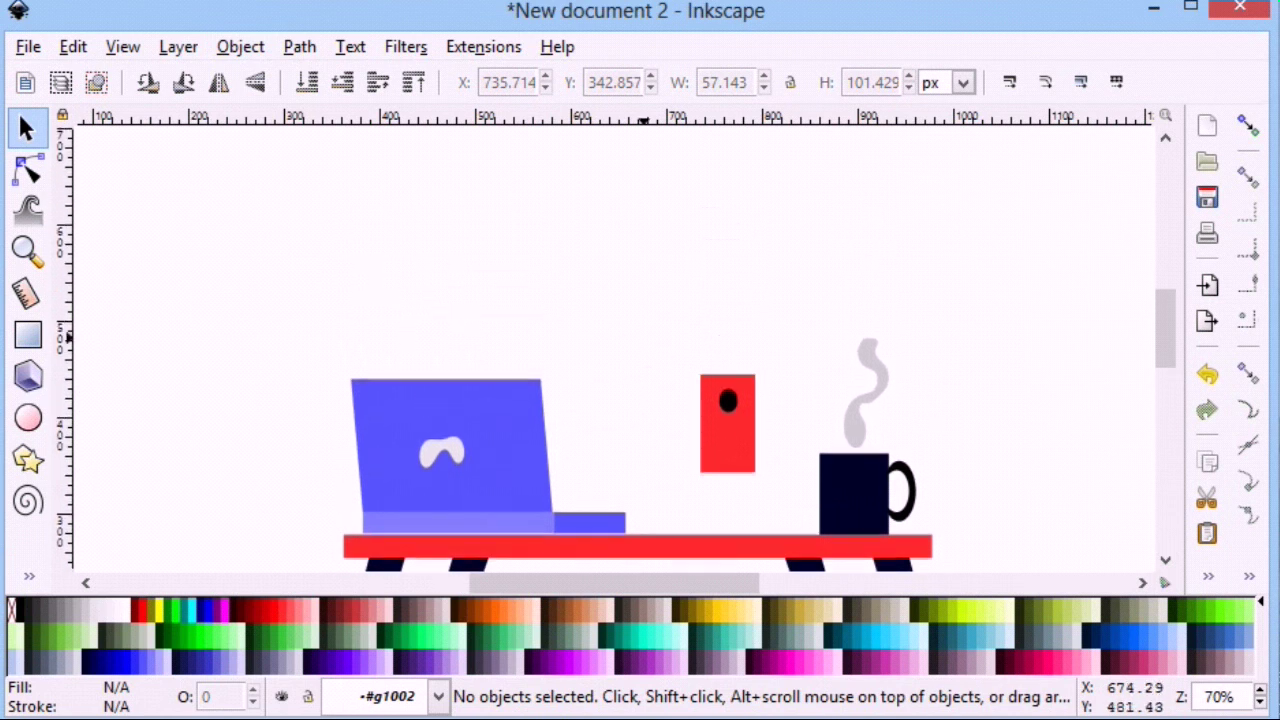
click(28, 576)
Set the Pen to straight segments and try a zigzag left of the phone, then cancel it.
click(135, 339)
click(81, 82)
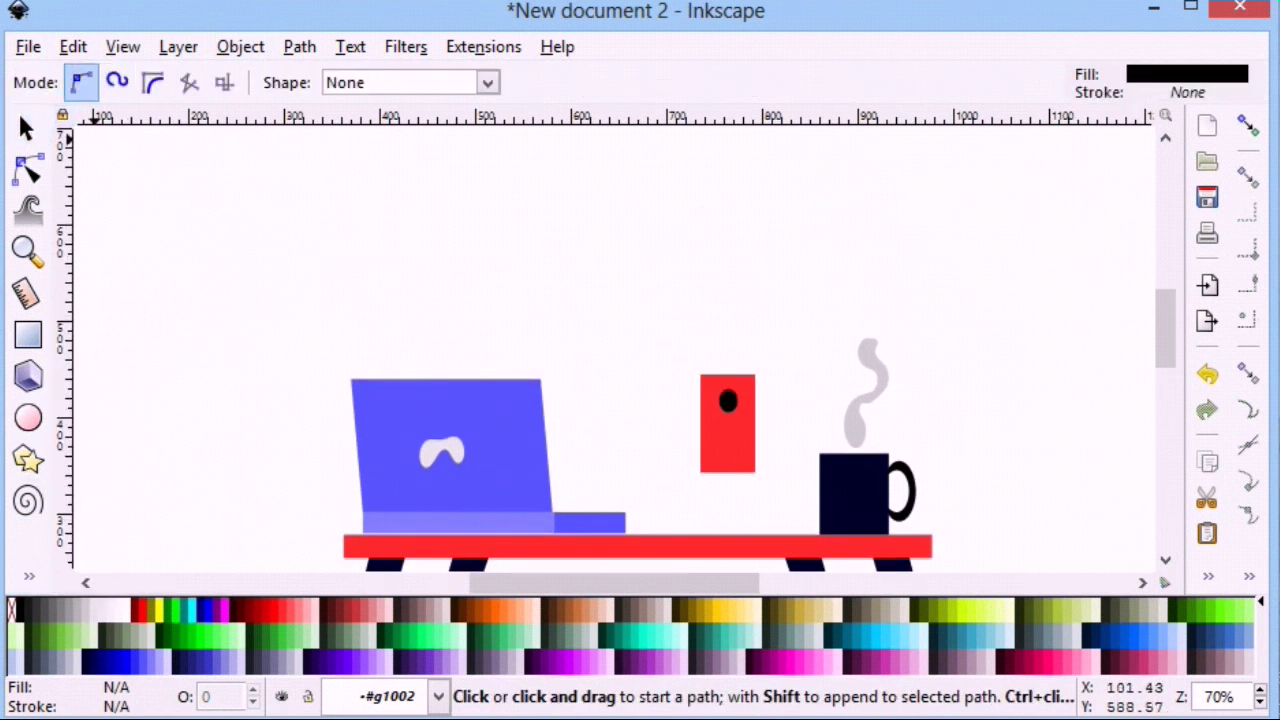
click(635, 389)
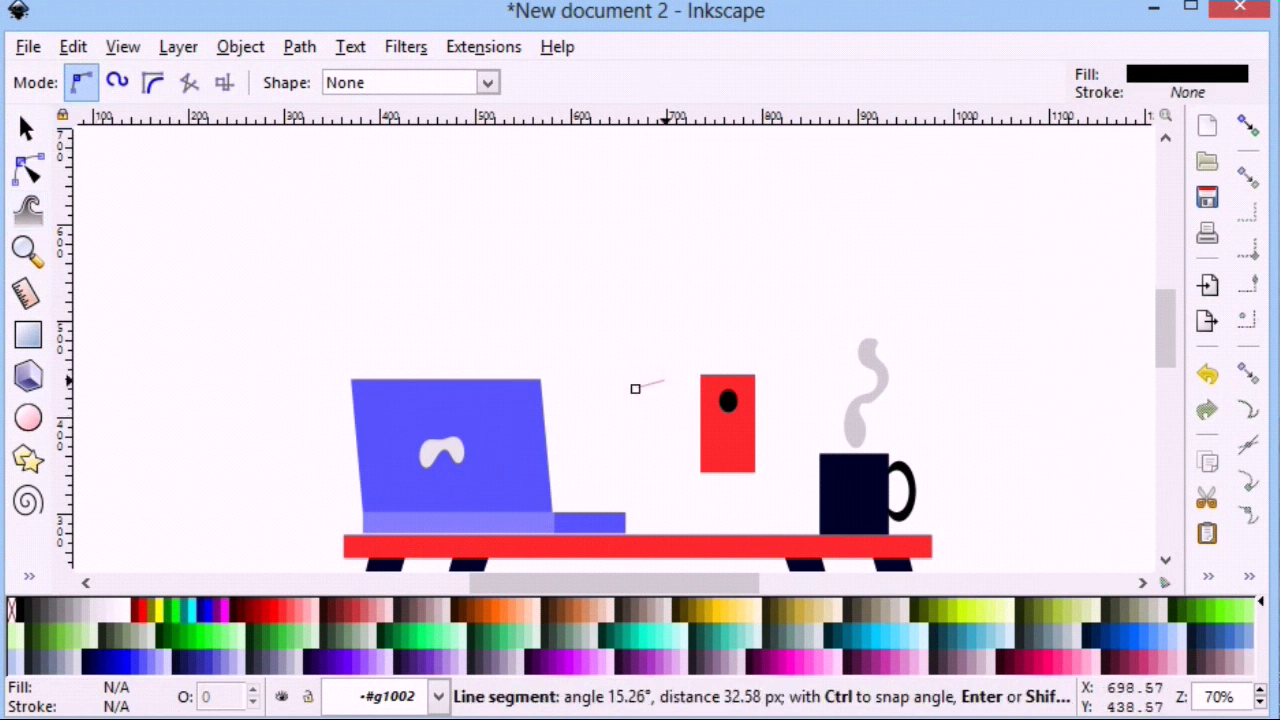
click(642, 408)
click(670, 397)
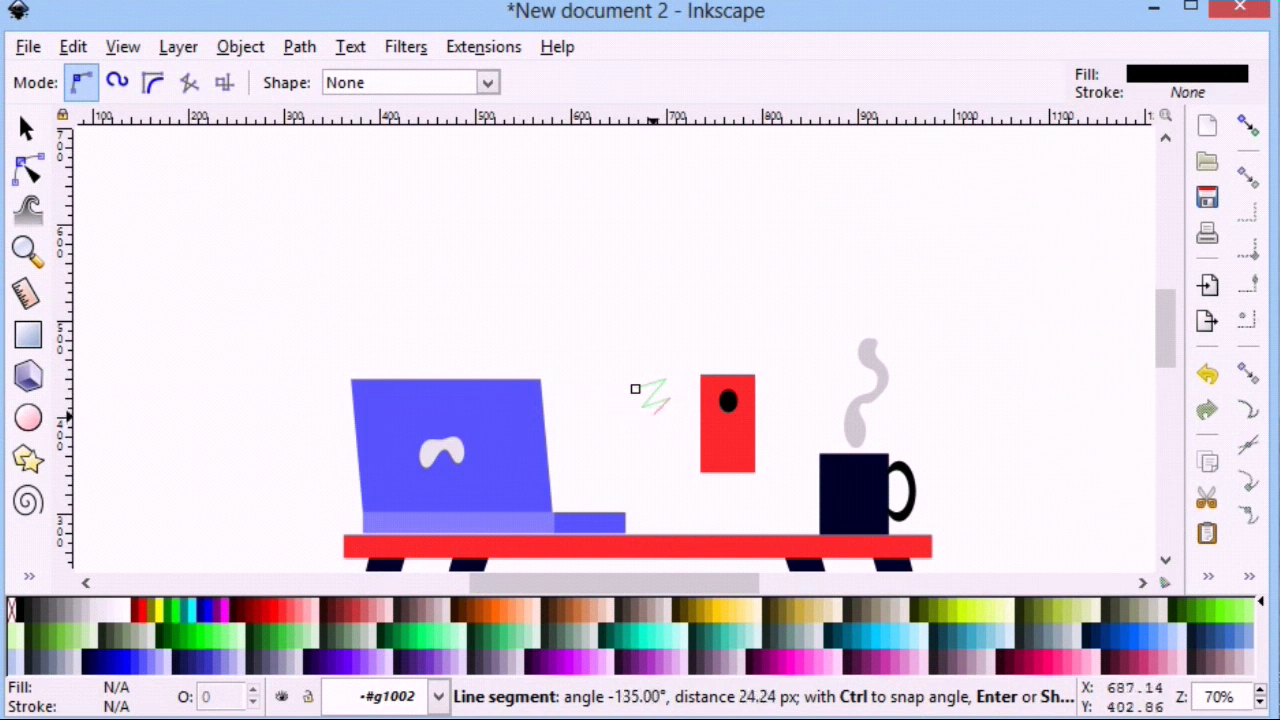
key(Escape)
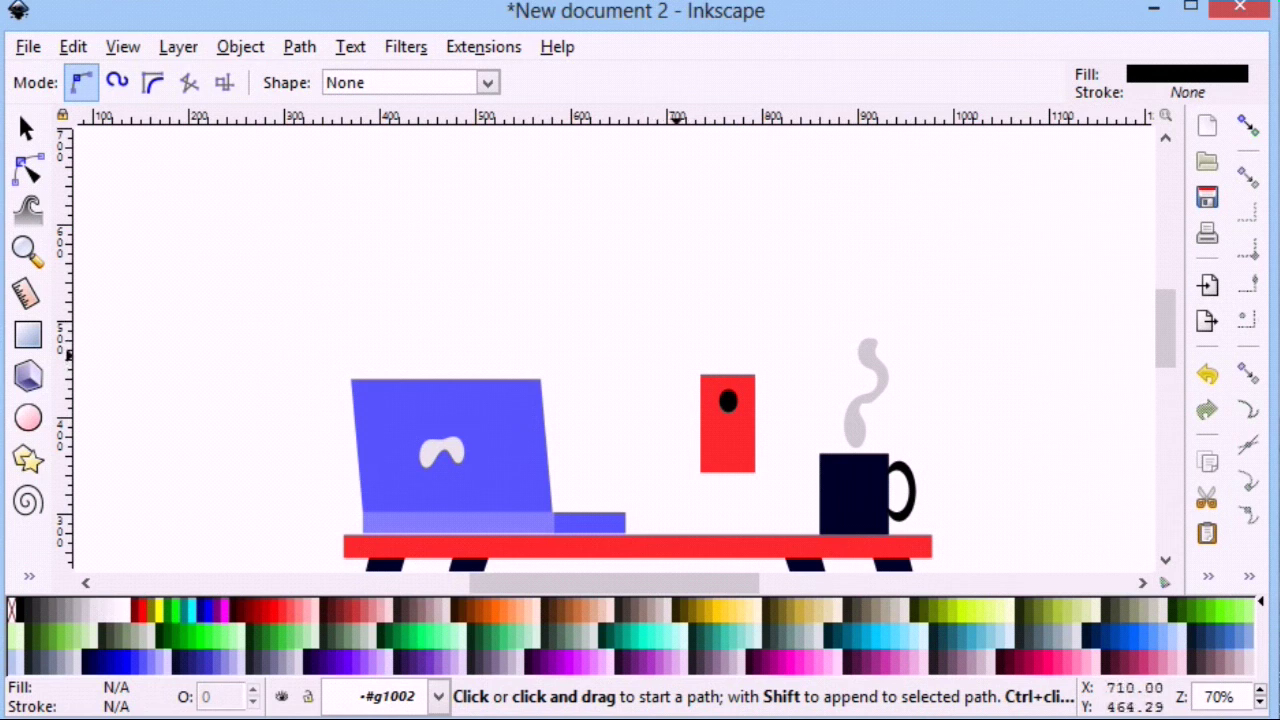
Draw a closed lightning-bolt zigzag above the phone and pull its bottom node slightly down.
click(676, 355)
click(670, 322)
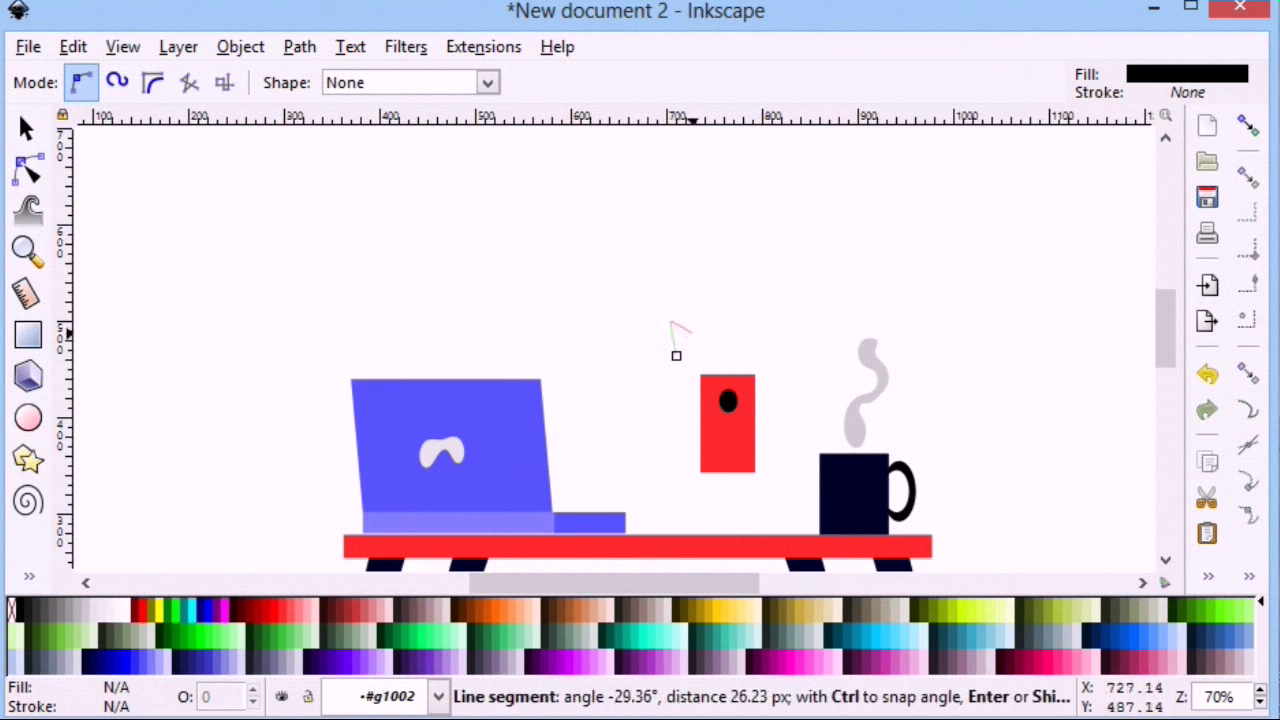
click(702, 302)
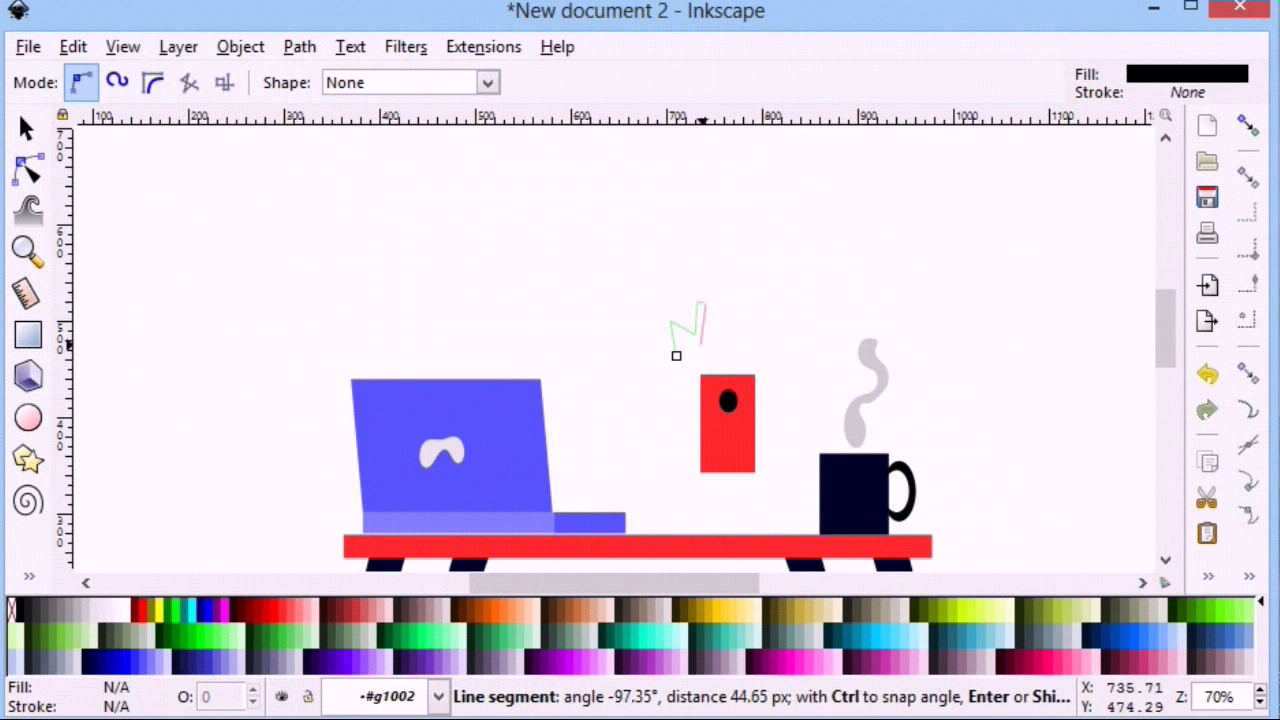
click(702, 342)
click(685, 336)
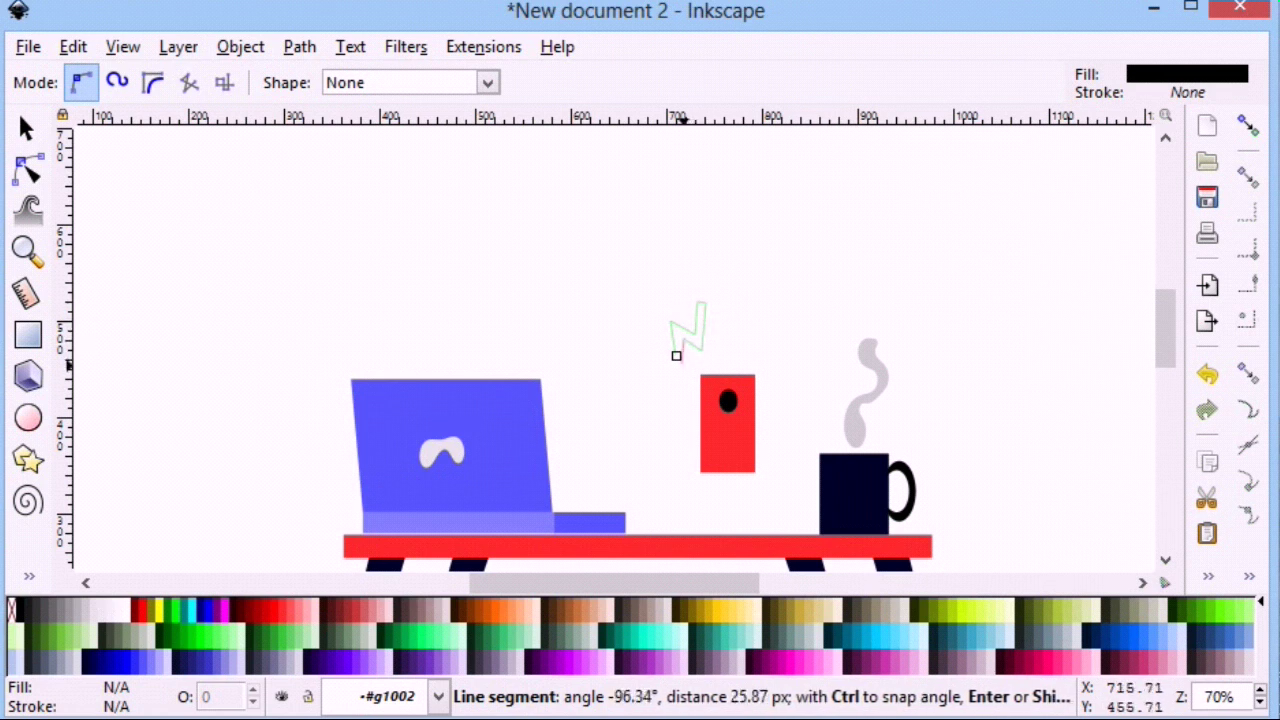
click(676, 355)
click(26, 128)
click(28, 170)
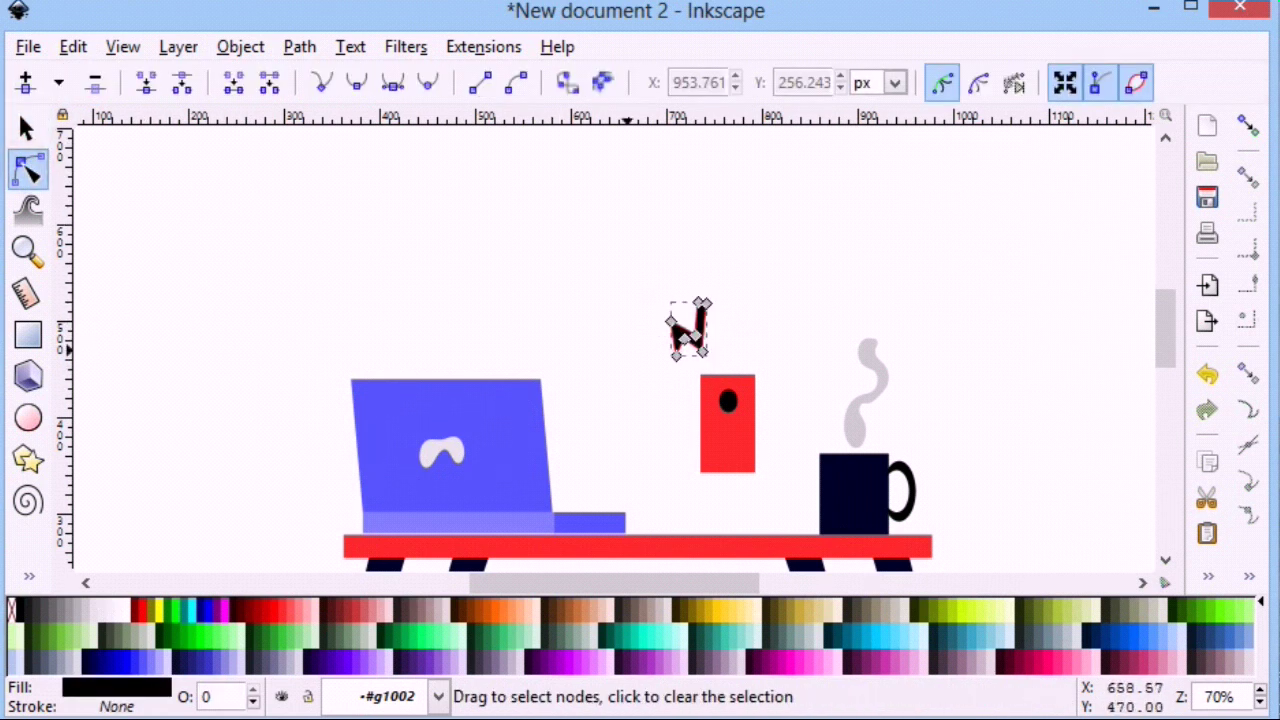
drag(677, 352, 679, 359)
click(634, 310)
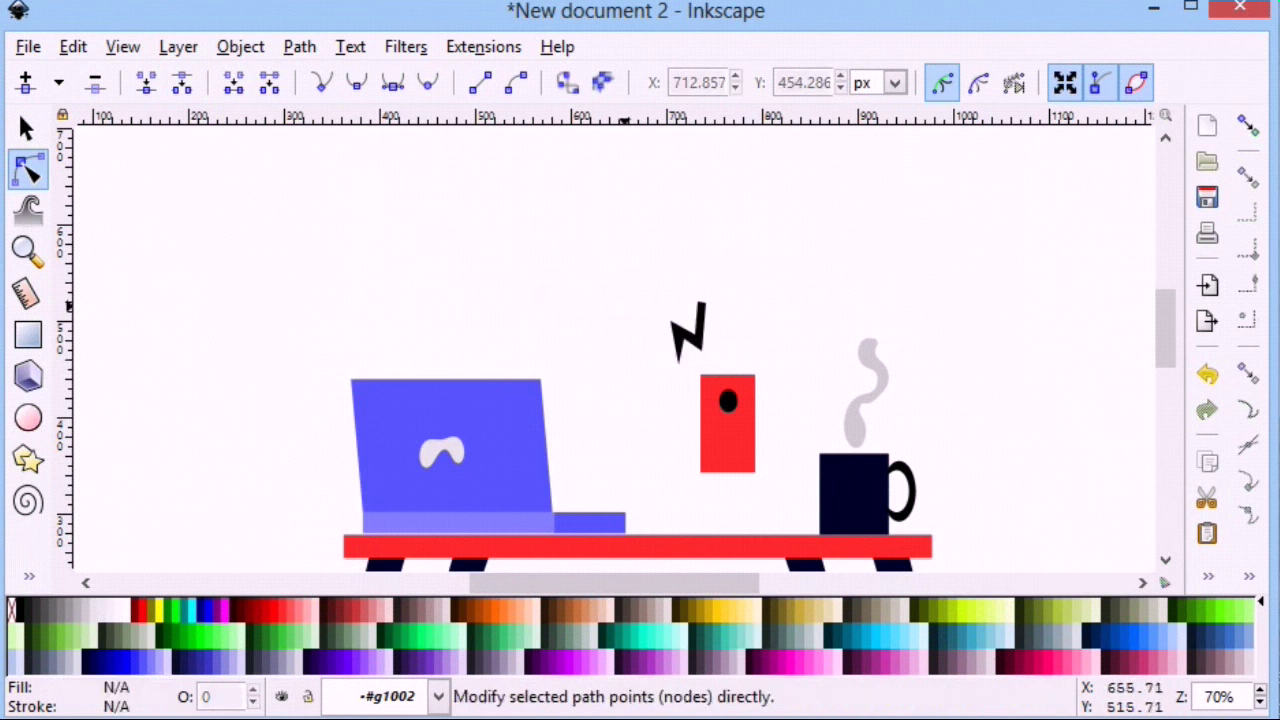
Shrink and tilt the lightning bolt, then duplicate it.
click(26, 128)
click(688, 335)
mouse_move(713, 292)
mouse_down()
mouse_move(716, 330)
mouse_move(673, 380)
mouse_up()
click(700, 330)
right_click(681, 340)
click(700, 331)
Move the top bolt slightly to the right.
click(686, 336)
key(n)
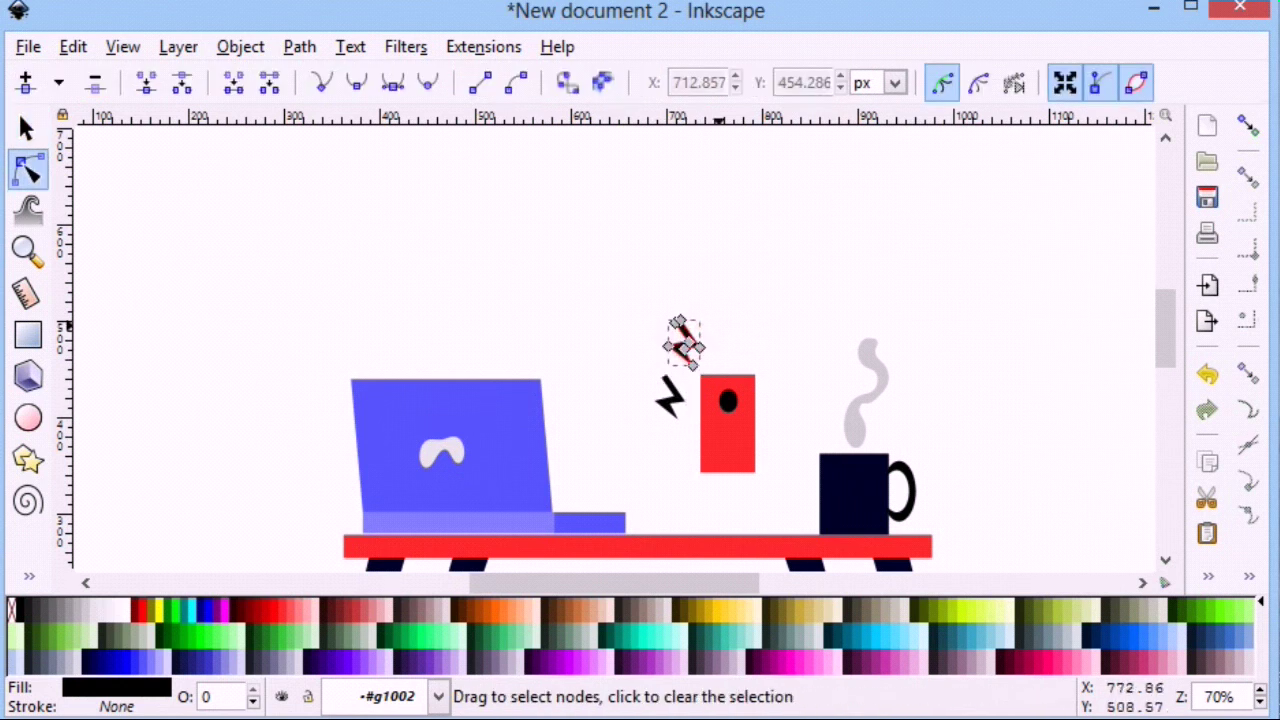
click(26, 128)
drag(709, 342, 725, 342)
Fill both lightning bolts light gray from the palette.
click(668, 398)
click(88, 607)
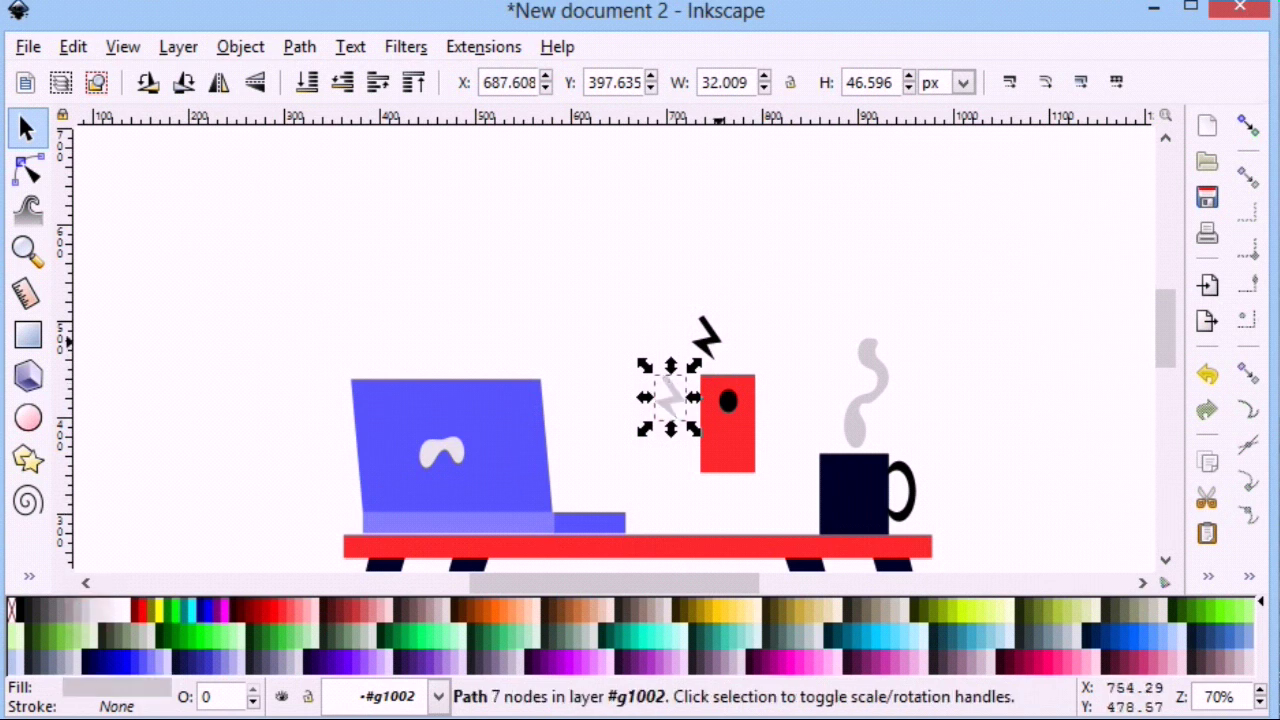
click(708, 338)
click(88, 607)
click(413, 293)
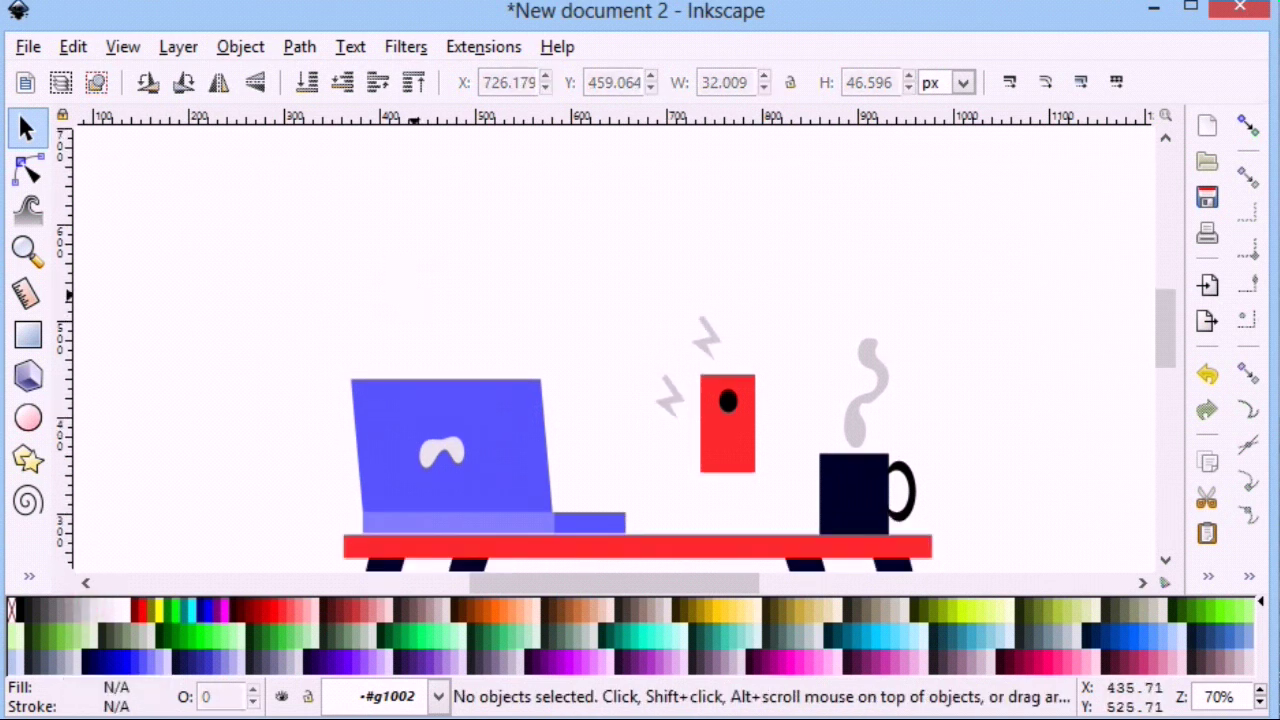
scroll(424, 293, down, 2)
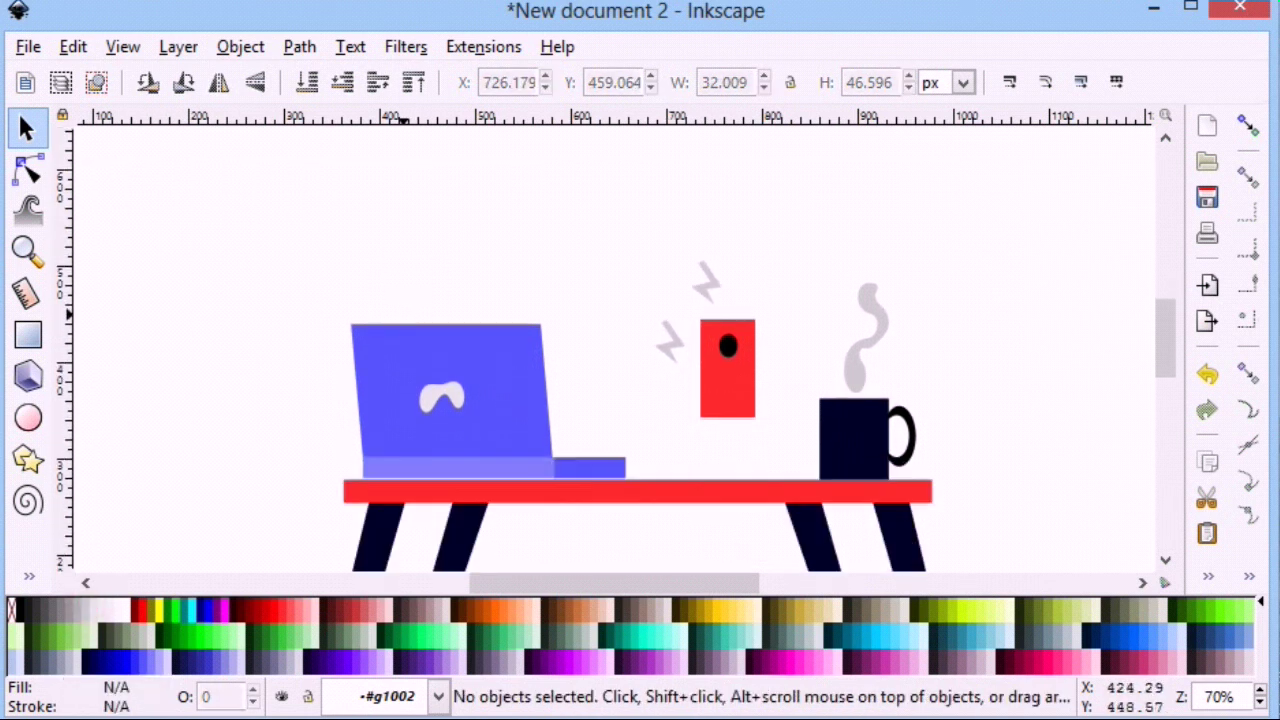
Draw the bubble's rectangle above the desk.
scroll(245, 340, up, 3)
scroll(240, 360, down, 4)
scroll(235, 365, down, 3)
scroll(232, 370, up, 1)
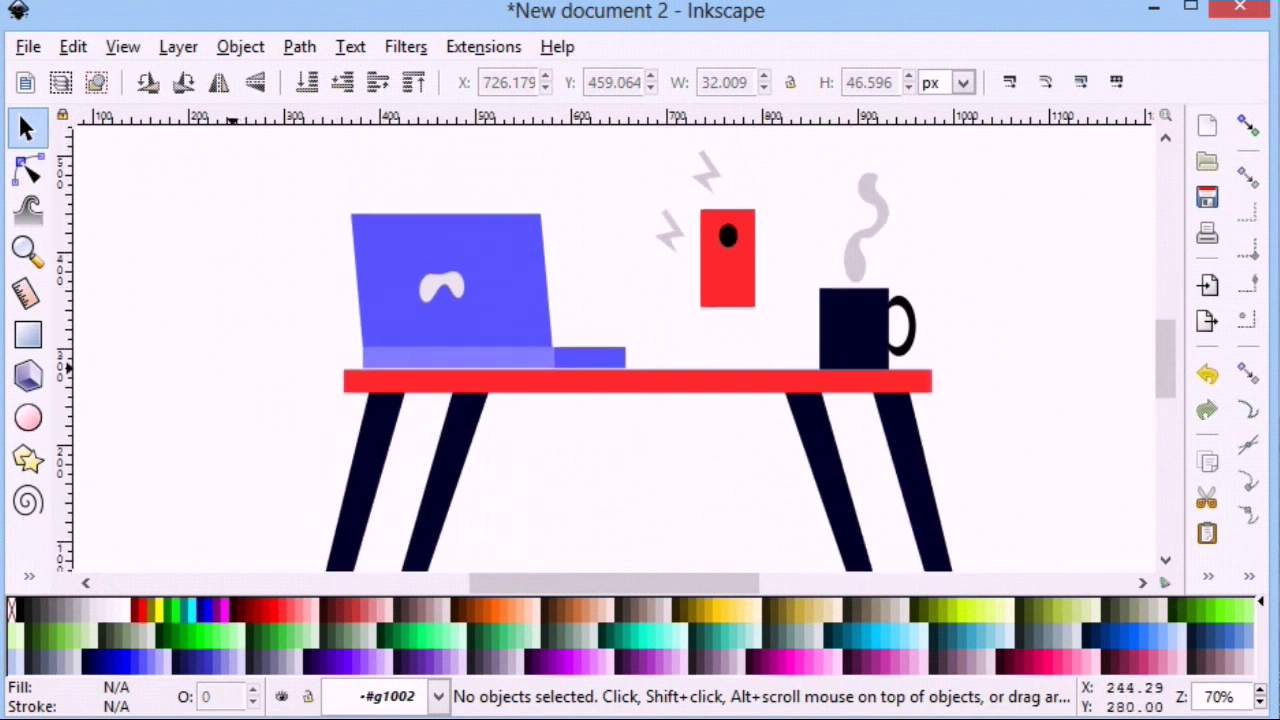
scroll(232, 370, up, 3)
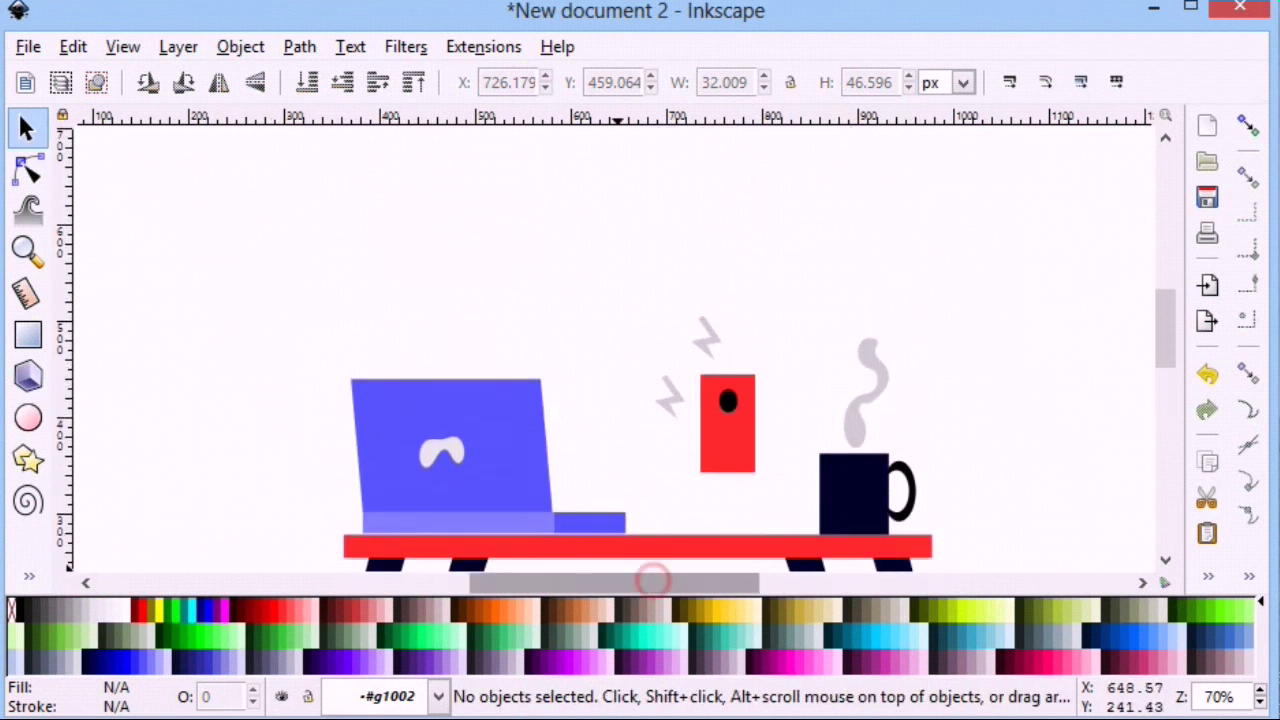
drag(651, 582, 605, 582)
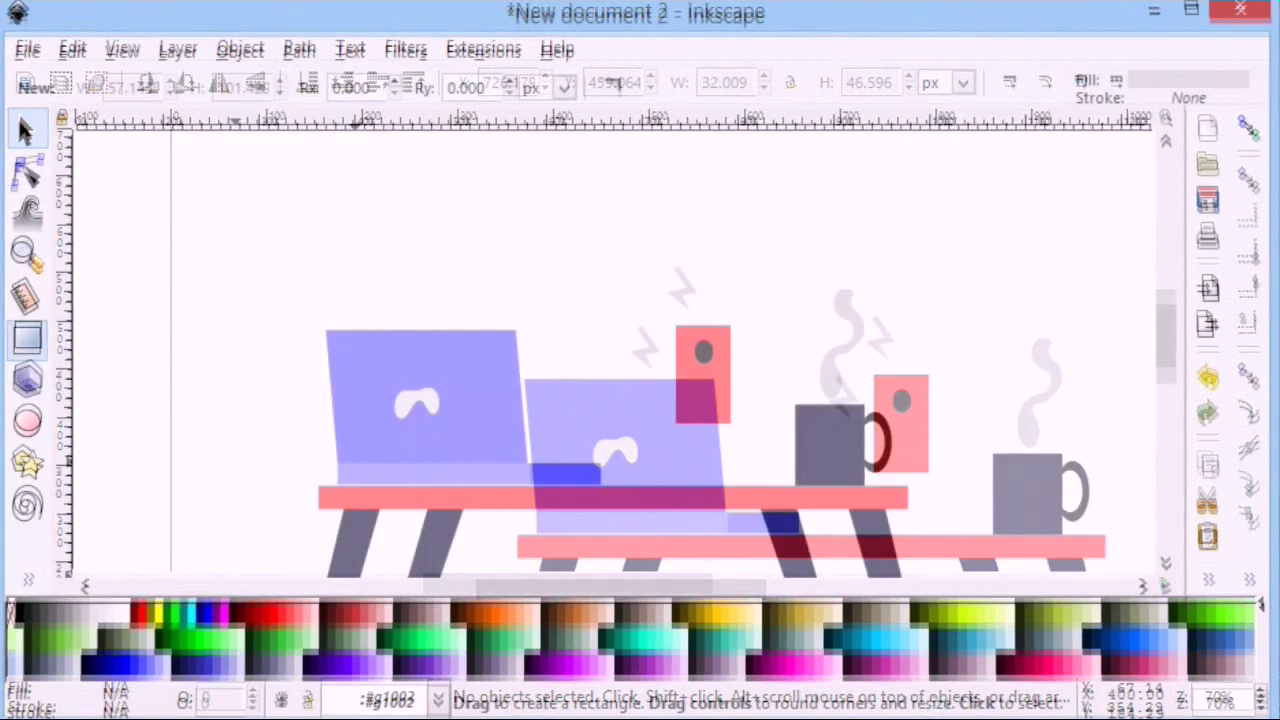
drag(514, 237, 584, 304)
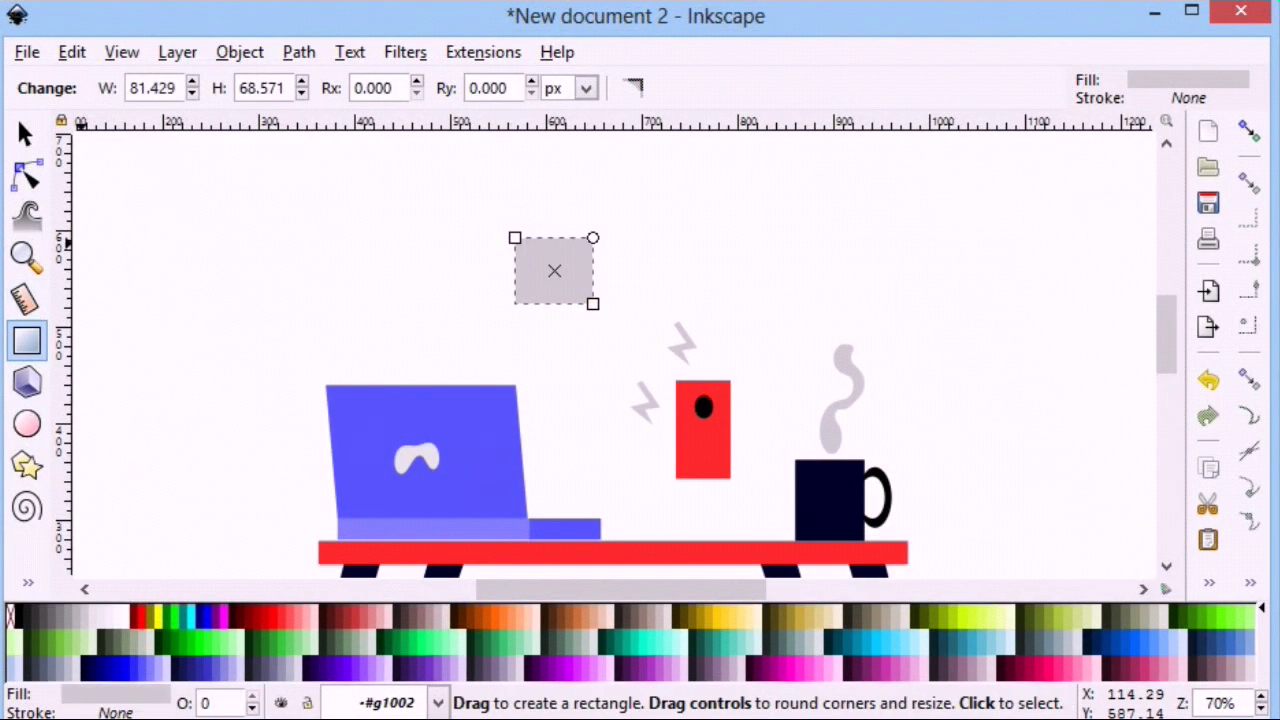
Draw a triangular tail below the rectangle's bottom edge with the Pen tool.
click(27, 582)
click(99, 345)
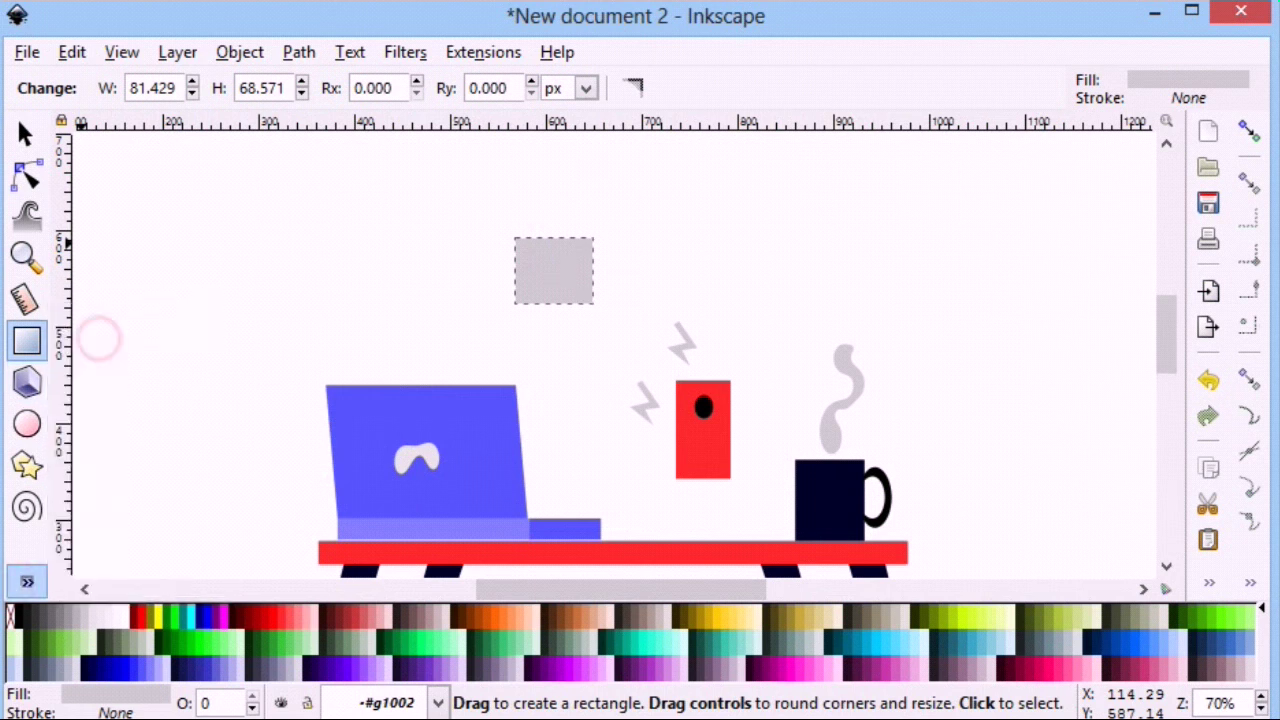
click(571, 304)
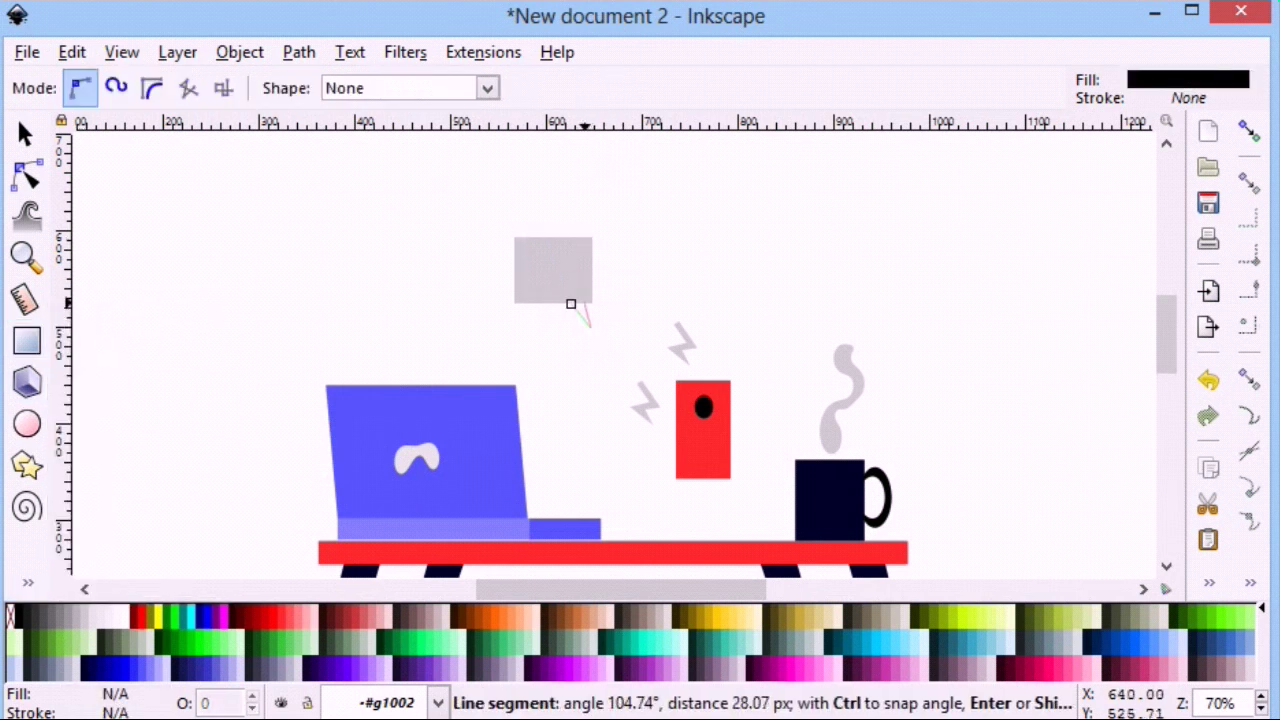
click(590, 325)
click(580, 330)
click(571, 304)
key(s)
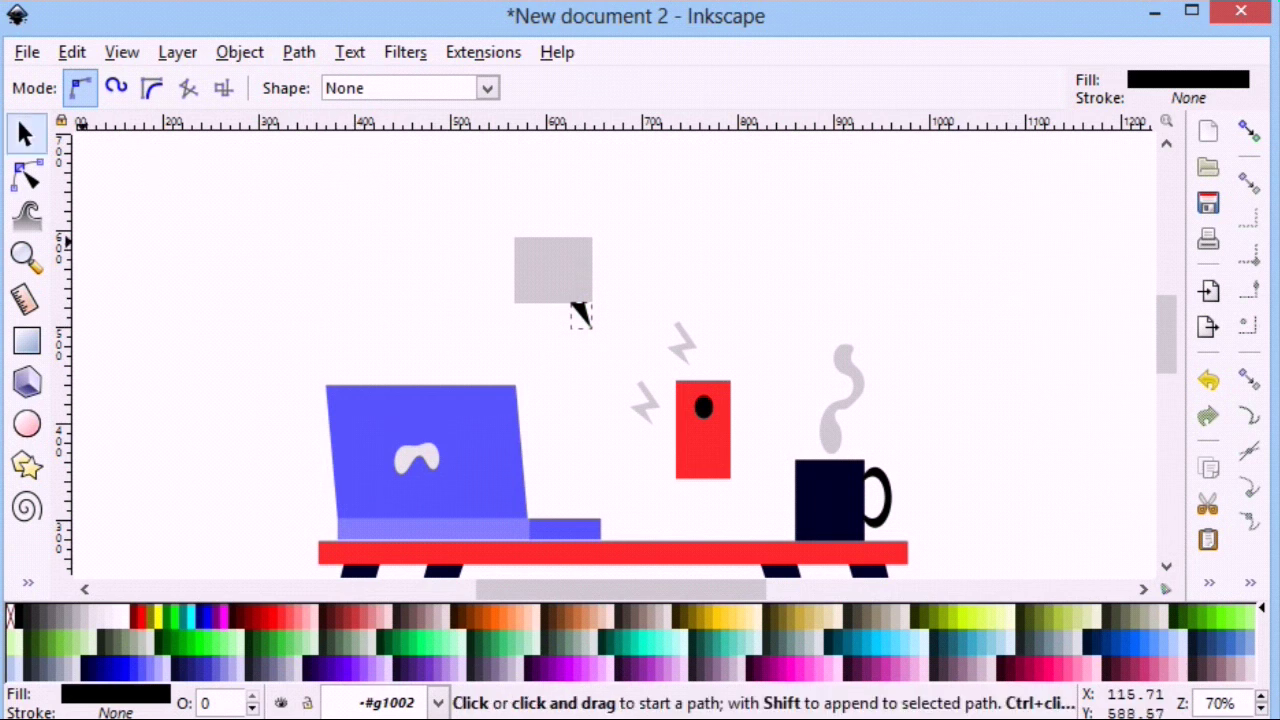
Adjust the tail's nodes to tuck it under the rectangle and shift it slightly left.
key(z)
click(577, 310)
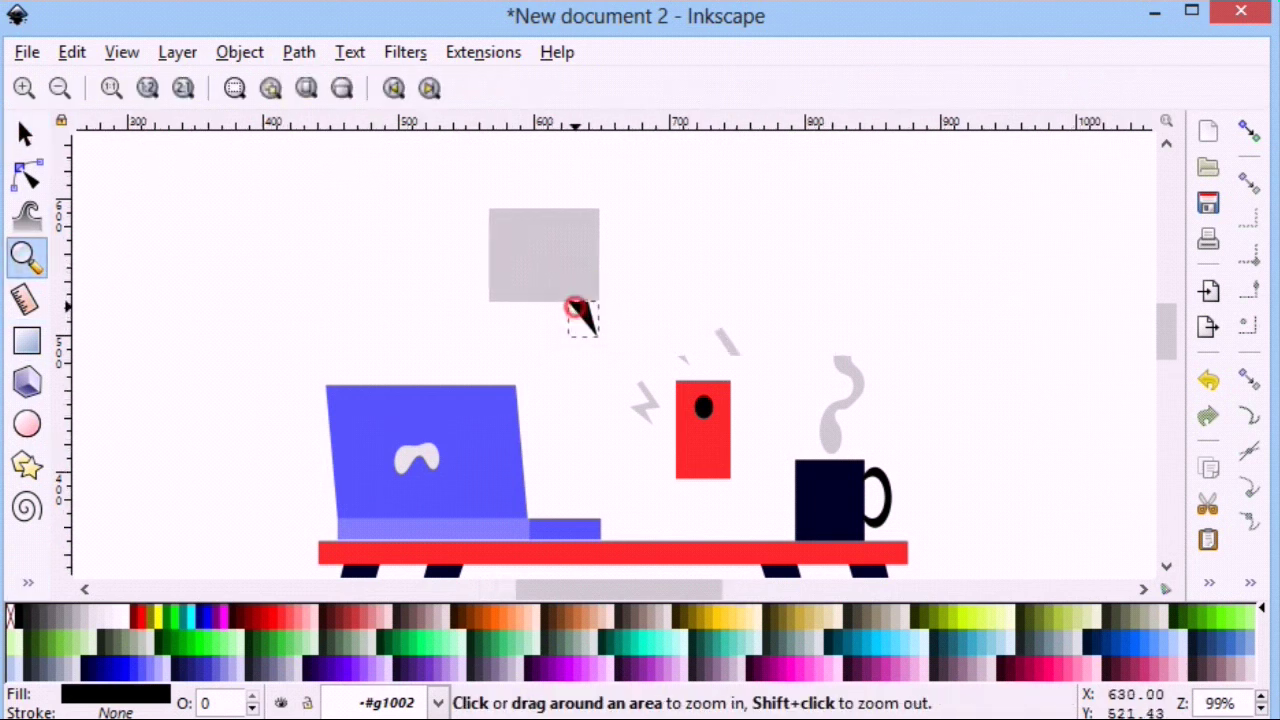
click(580, 316)
key(n)
drag(567, 301, 597, 291)
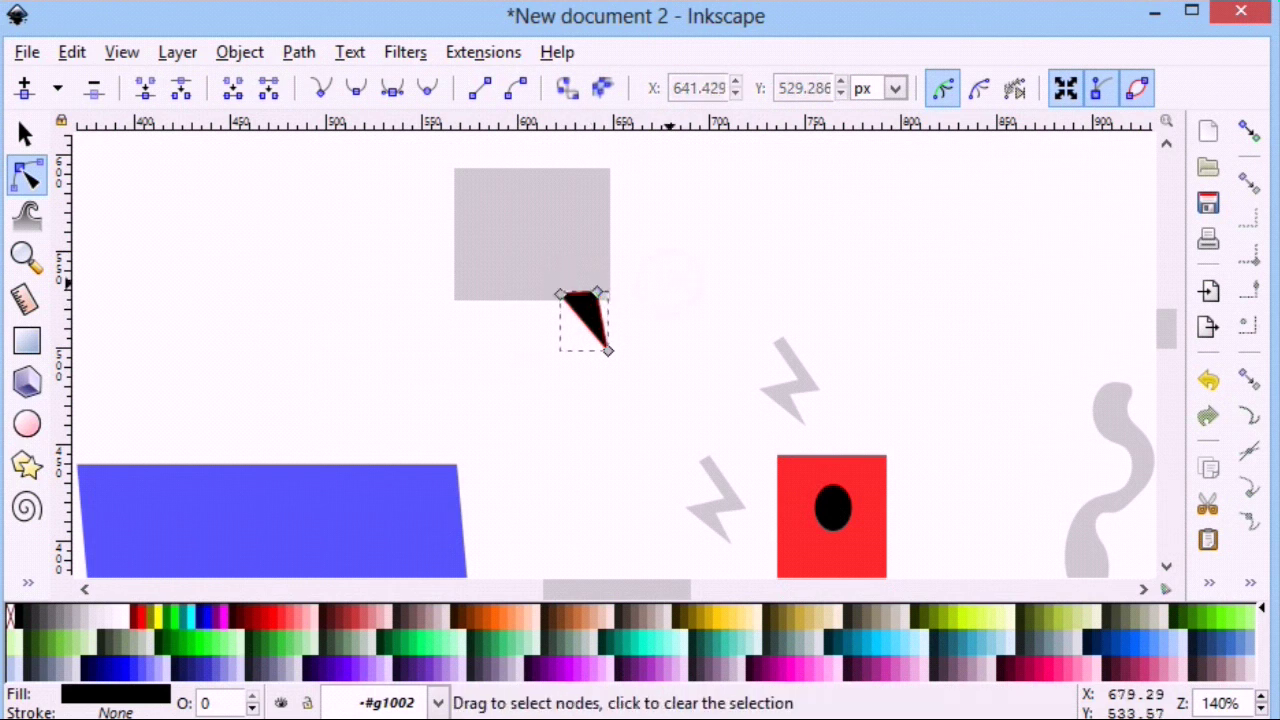
click(669, 283)
click(25, 133)
click(585, 320)
click(585, 320)
click(27, 175)
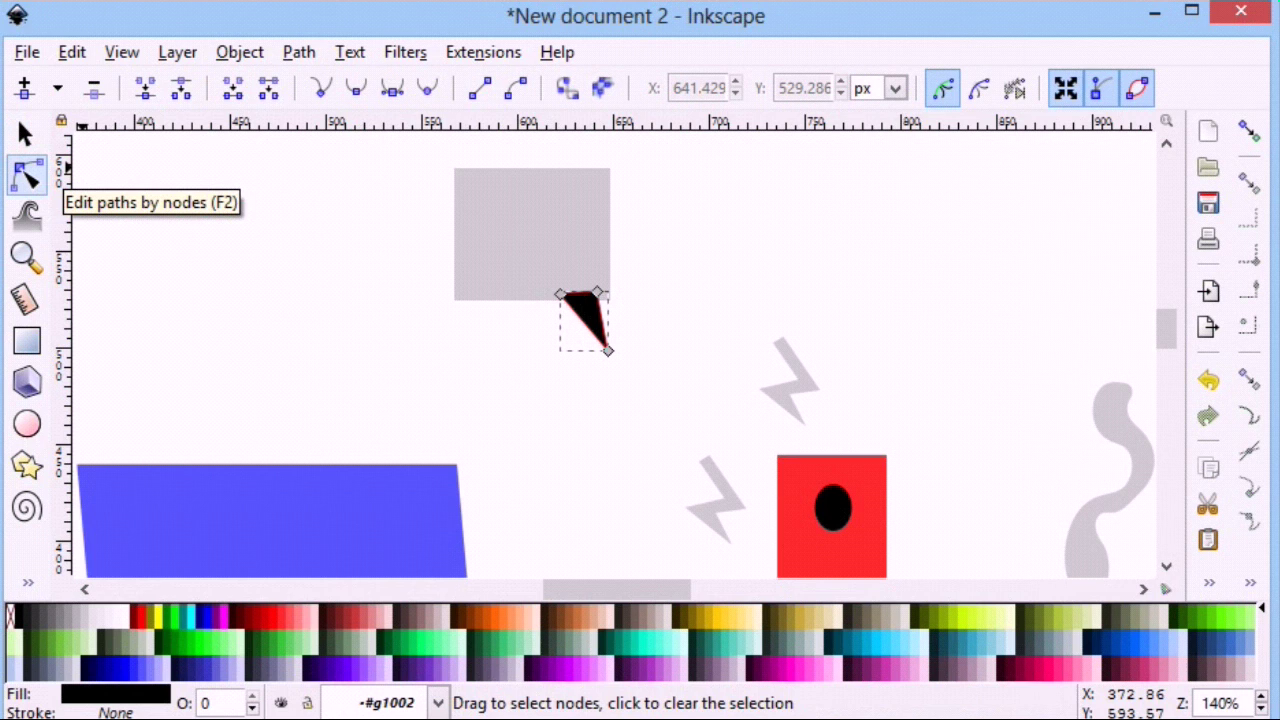
click(25, 133)
drag(585, 322, 577, 322)
click(449, 334)
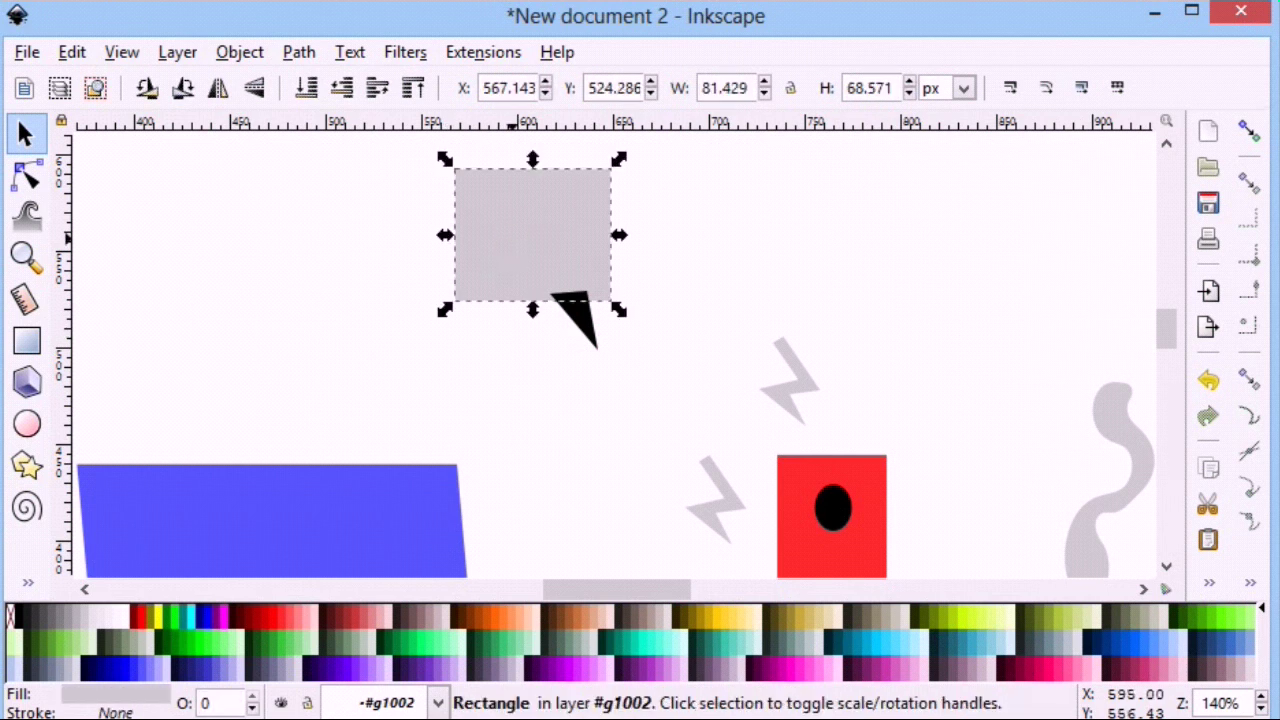
Fill the rectangle and the triangle tail red.
click(294, 620)
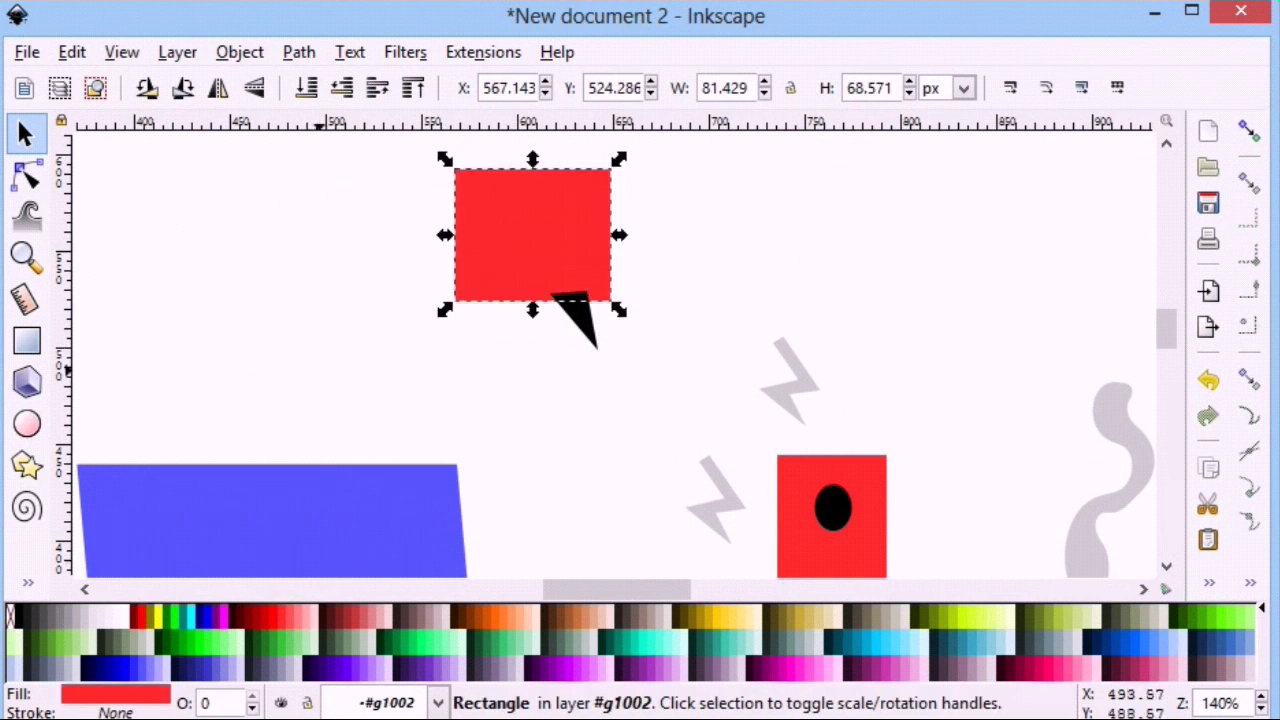
scroll(570, 400, up, 1)
click(575, 372)
click(294, 620)
click(331, 414)
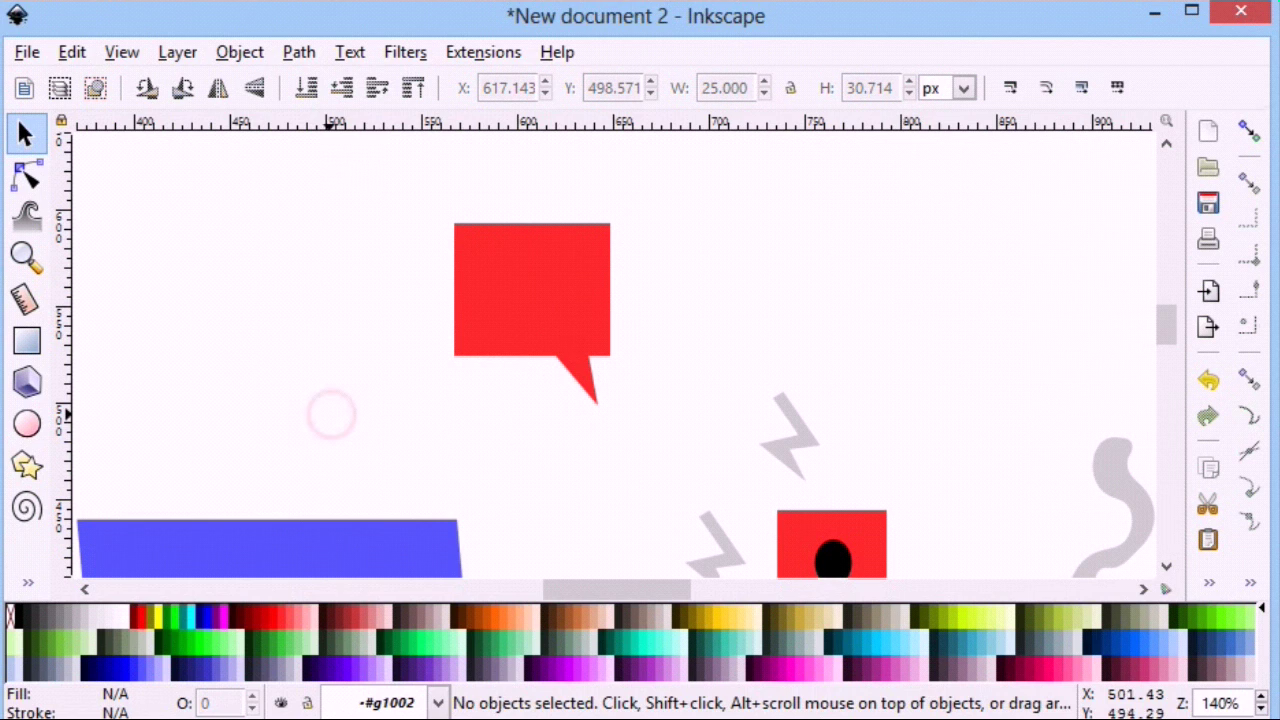
Group the rectangle and tail, and scale the bubble down to about 72 × 79 px.
drag(409, 191, 649, 423)
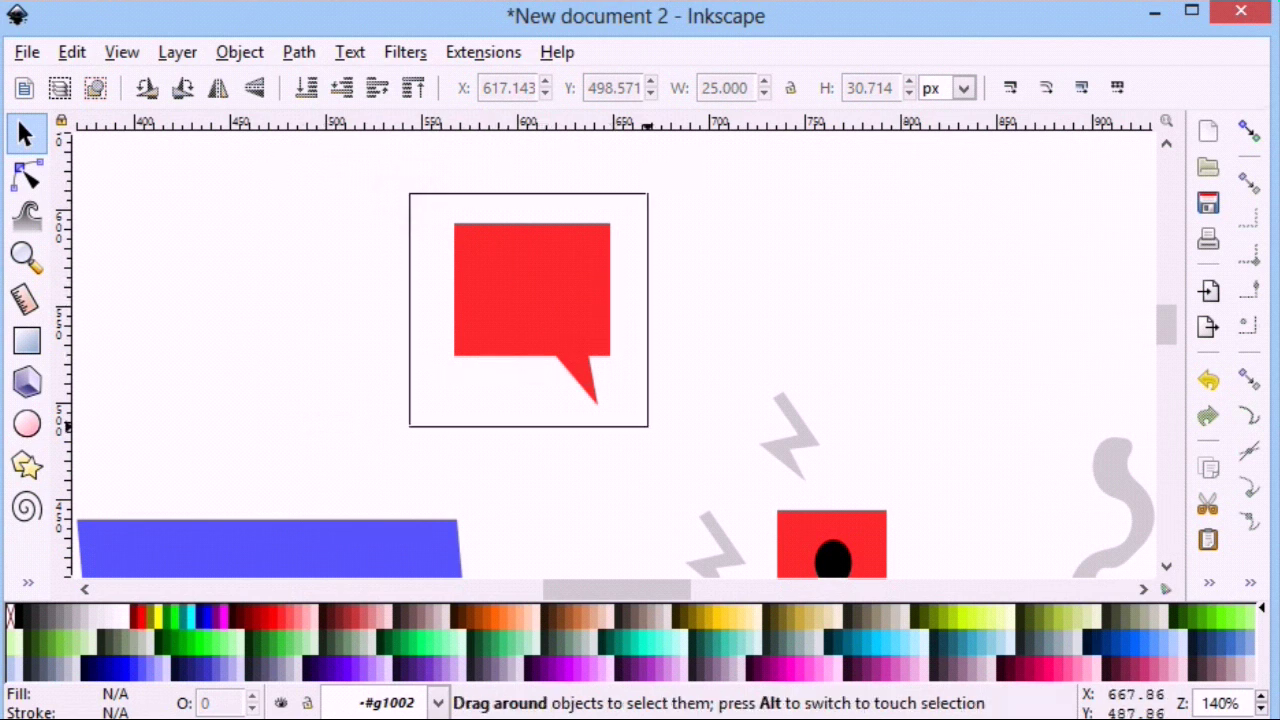
click(239, 51)
click(250, 274)
drag(619, 214, 592, 254)
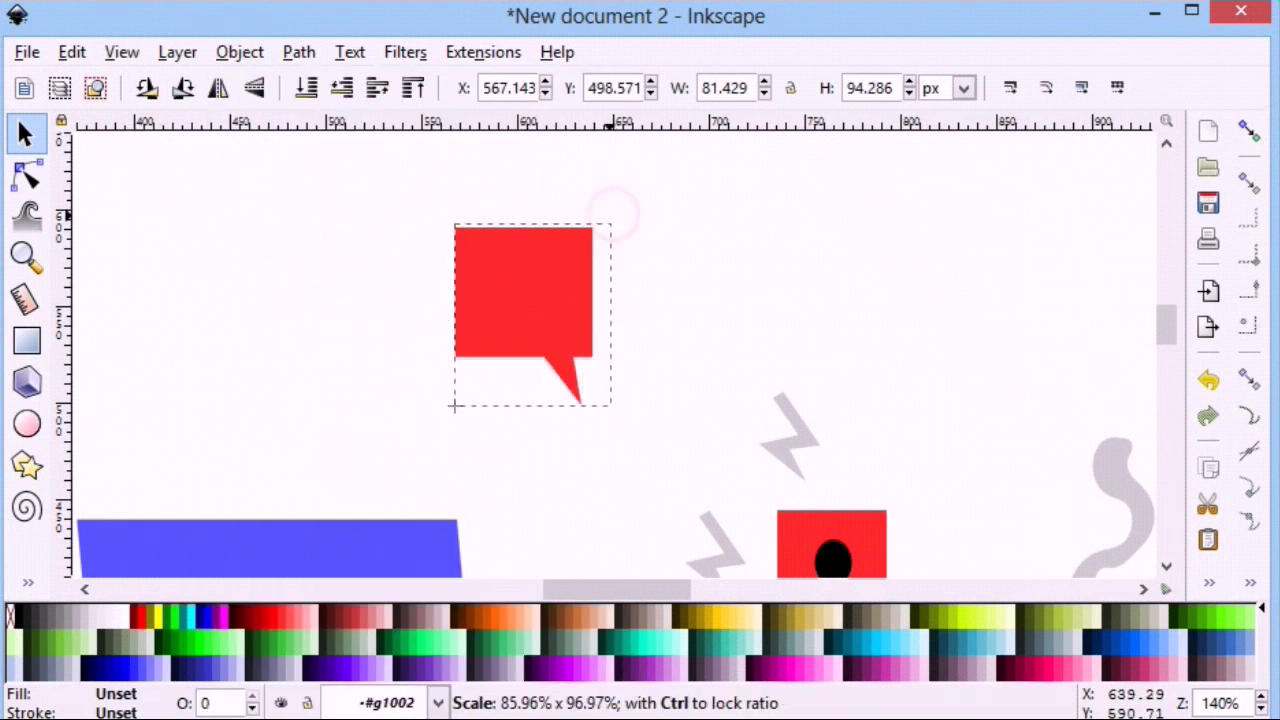
click(331, 251)
click(27, 582)
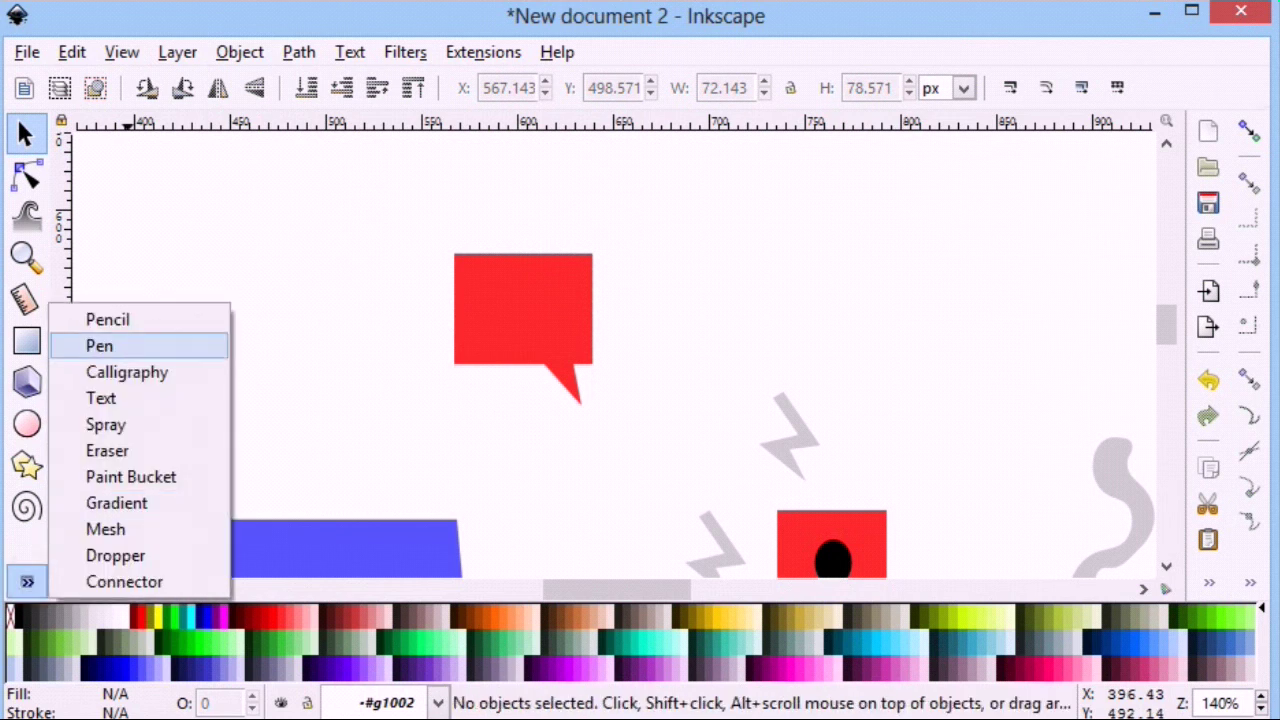
click(125, 398)
Add a '$' text inside the red bubble and remove its outline.
click(503, 290)
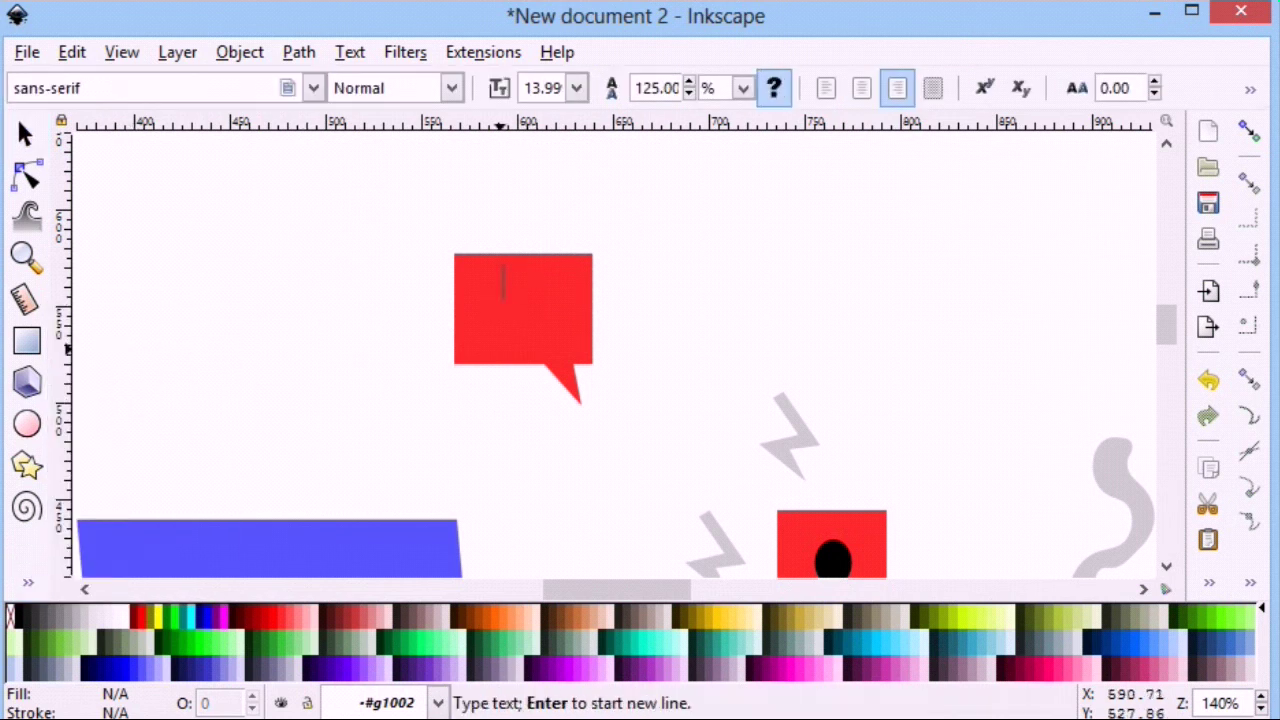
text(S)
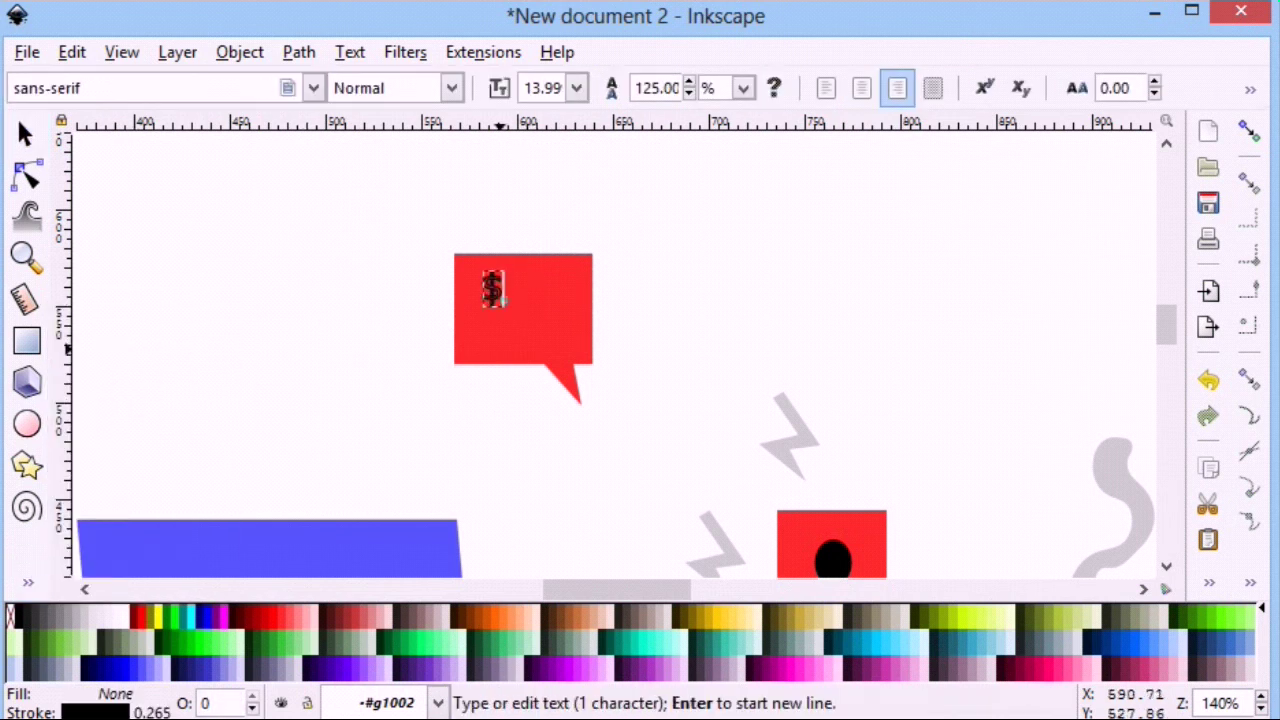
click(25, 133)
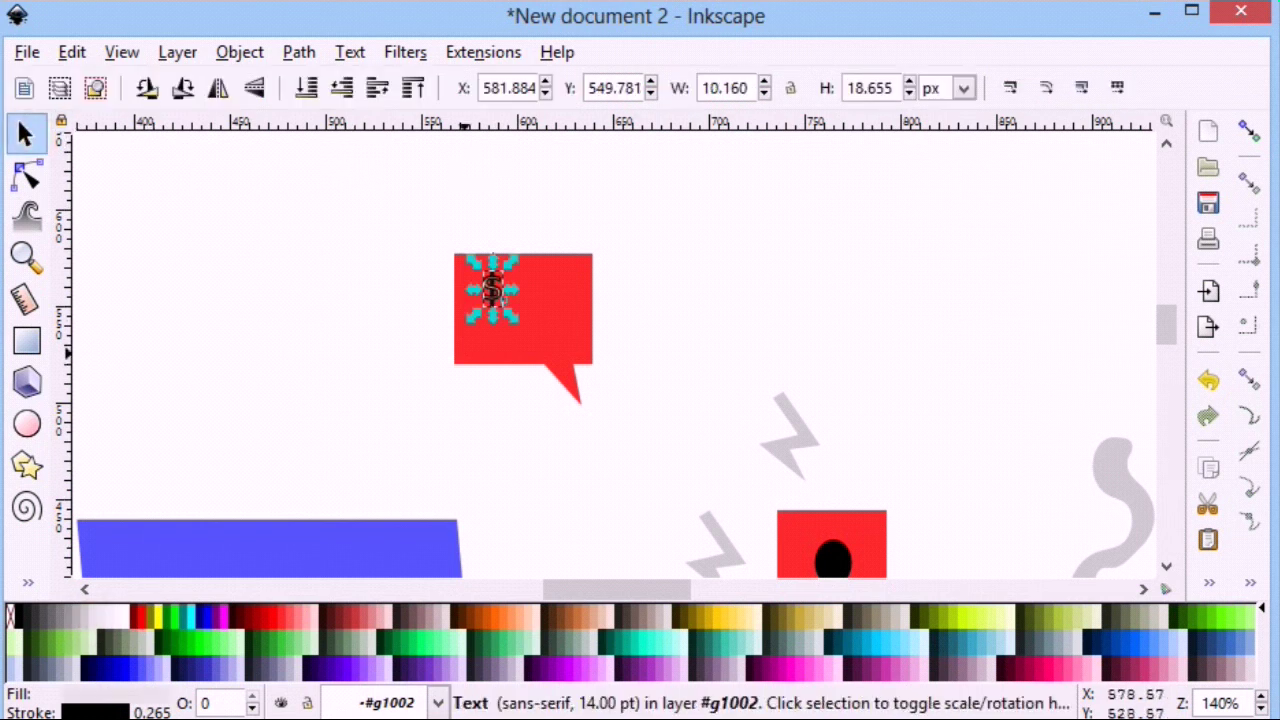
key(ctrl+shift+f)
click(974, 180)
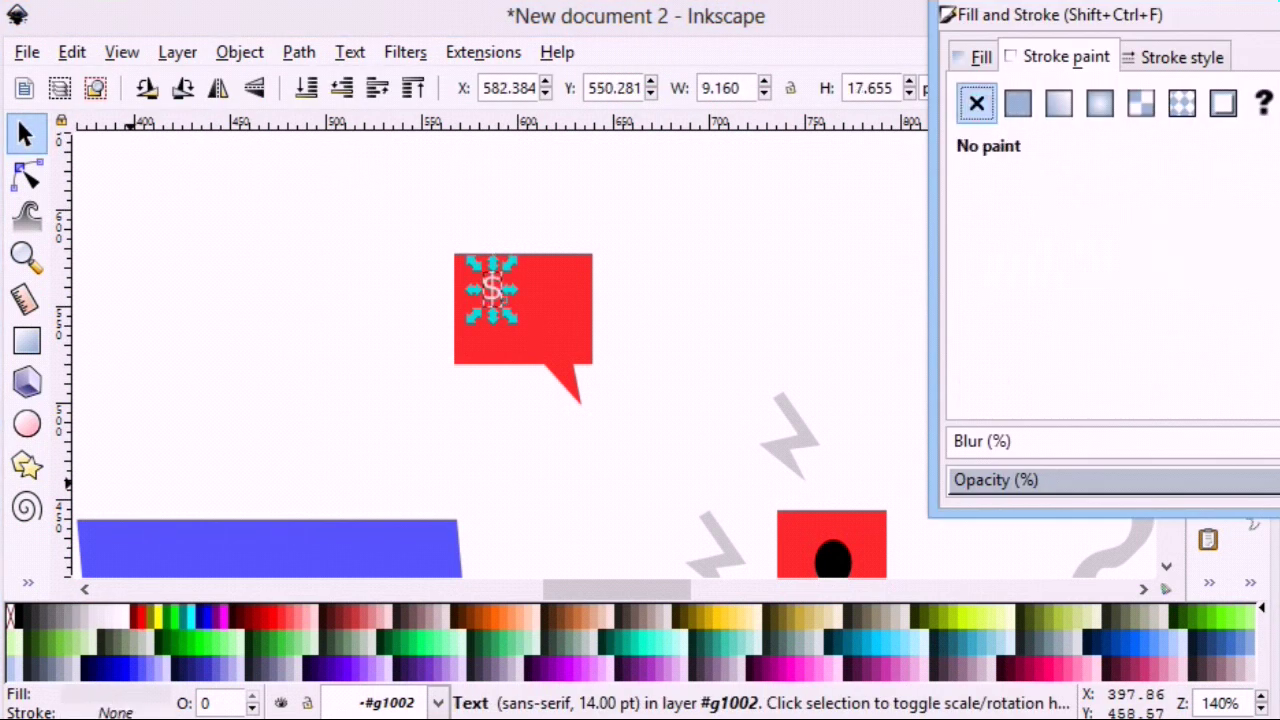
key(ctrl+shift+f)
Center the $ sign in the bubble and enlarge it.
click(500, 292)
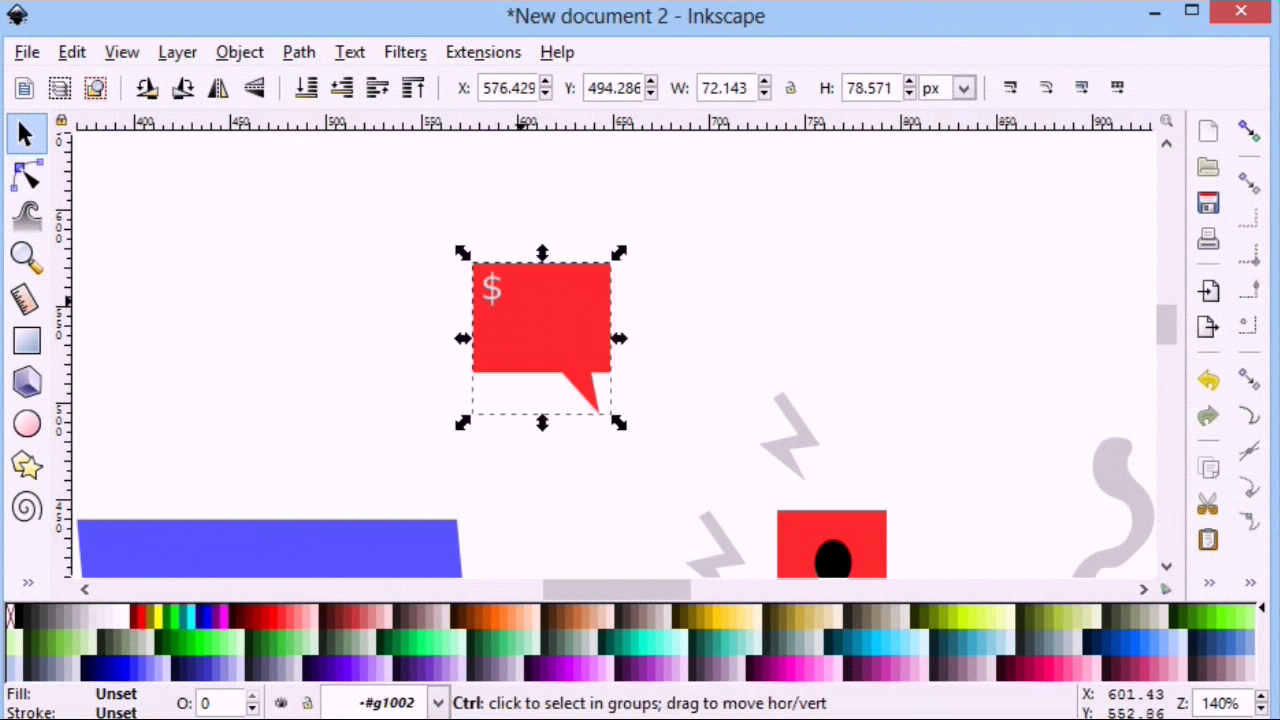
ctrl+click(500, 292)
mouse_move(505, 298)
mouse_down()
mouse_move(537, 311)
mouse_move(503, 357)
mouse_up()
drag(548, 274, 563, 259)
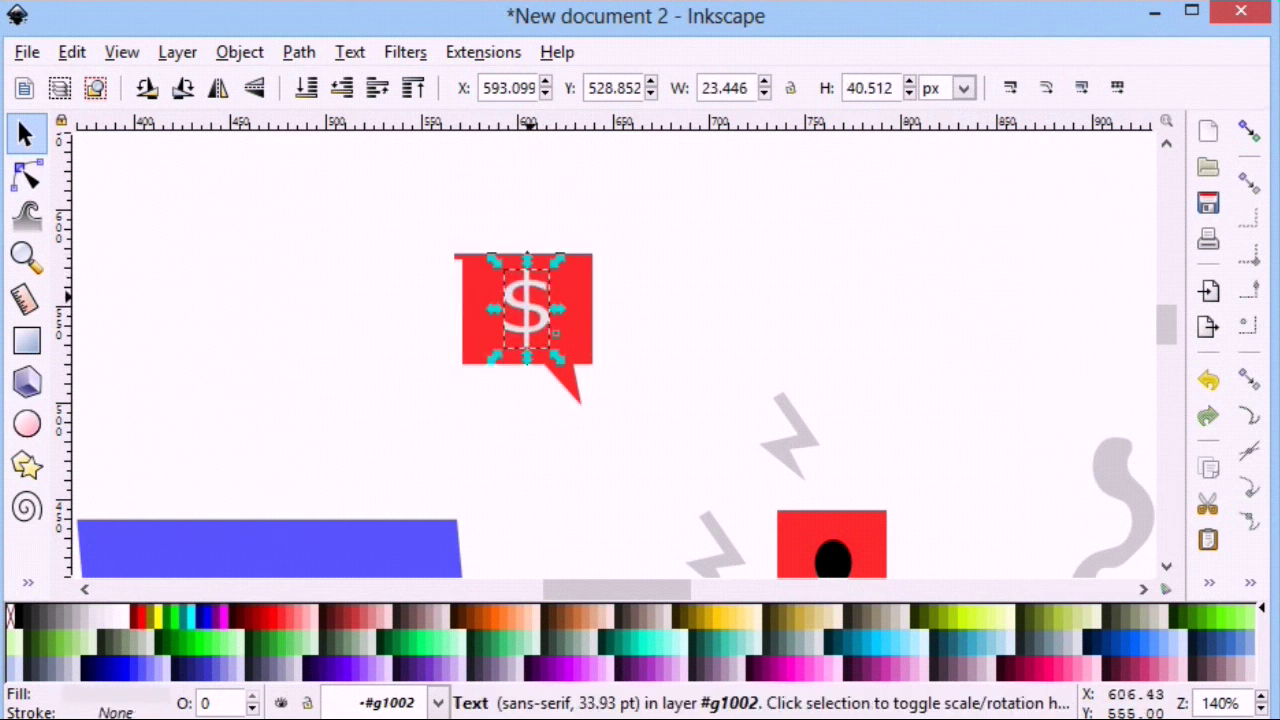
click(467, 250)
Widen the $ sign horizontally, then deselect it.
click(467, 250)
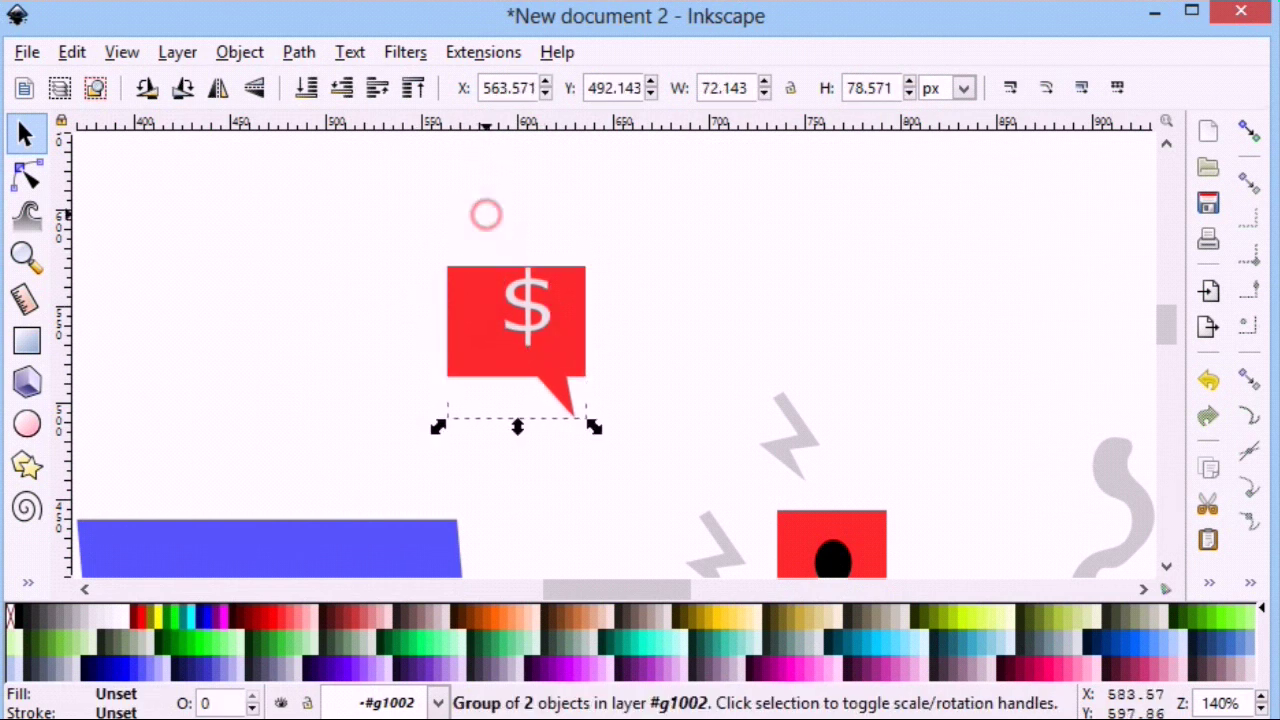
click(486, 214)
click(515, 305)
drag(500, 351, 484, 355)
key(Escape)
scroll(533, 443, up, 3)
scroll(530, 443, down, 2)
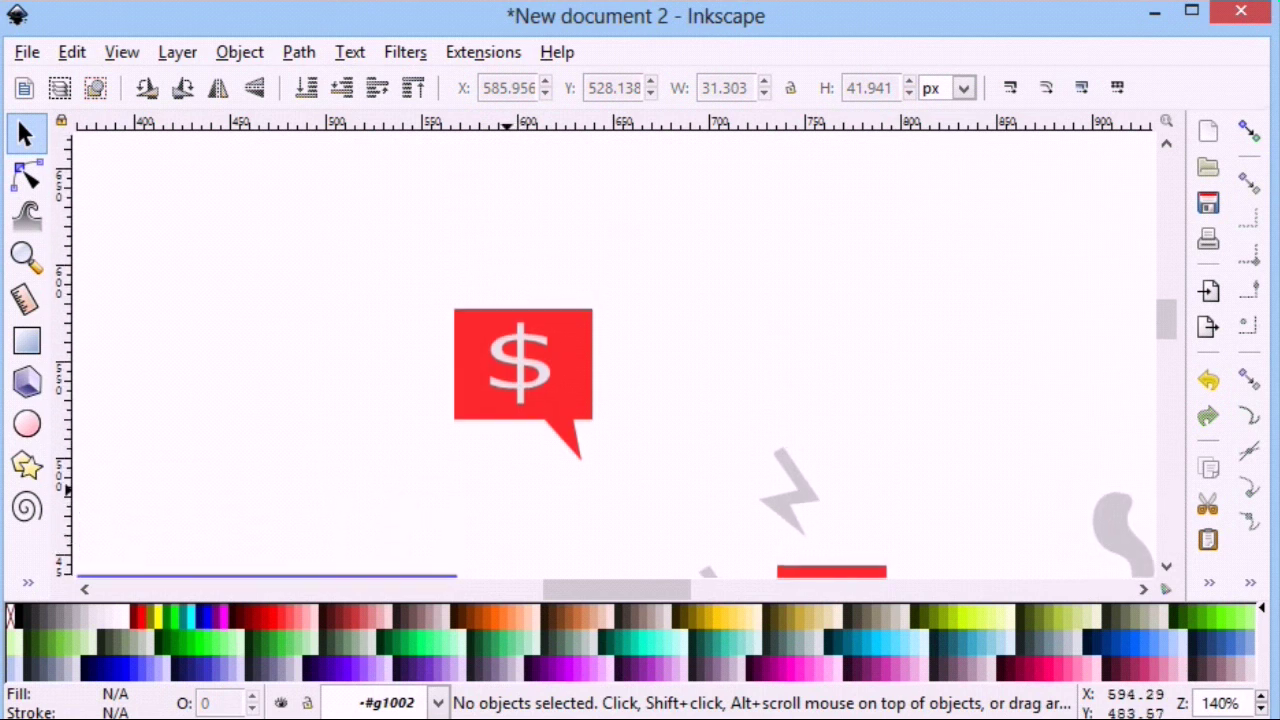
Zoom out, select the $ sign with its red bubble, and group them.
key(minus)
key(minus)
key(minus)
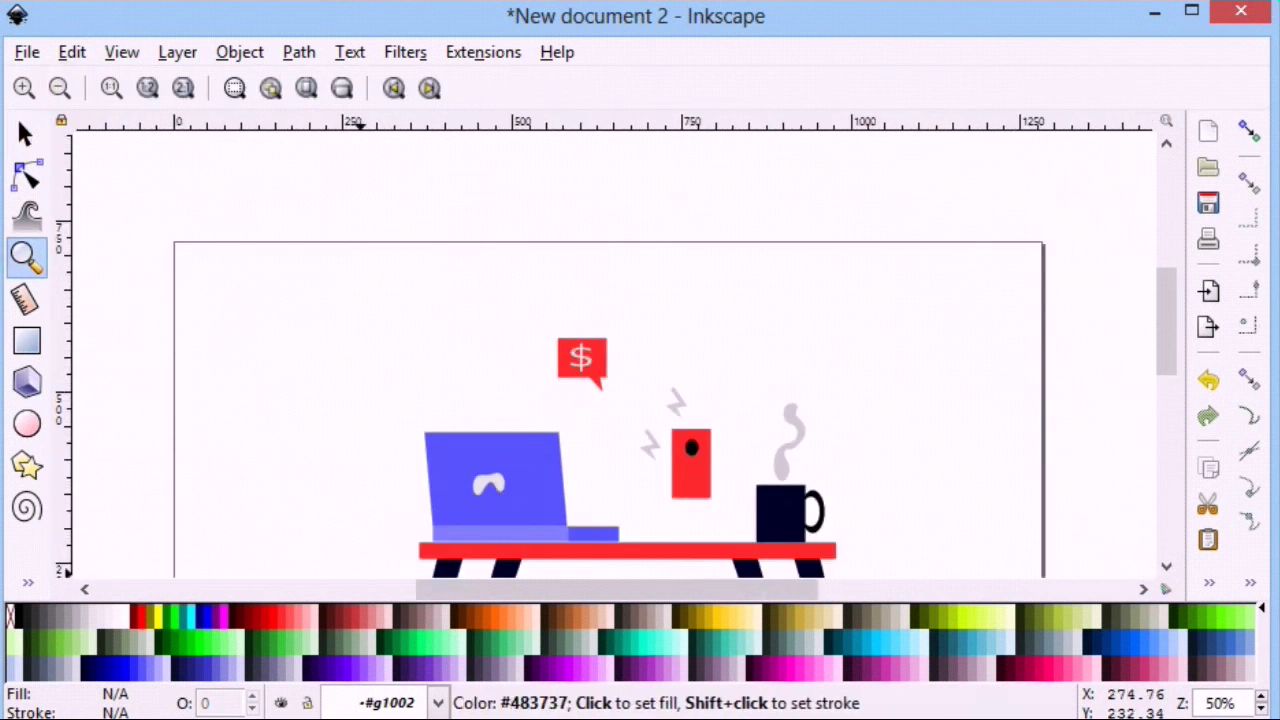
click(25, 133)
click(591, 340)
mouse_move(478, 286)
mouse_down()
mouse_move(631, 343)
mouse_move(601, 321)
mouse_up()
click(240, 52)
click(267, 274)
click(611, 415)
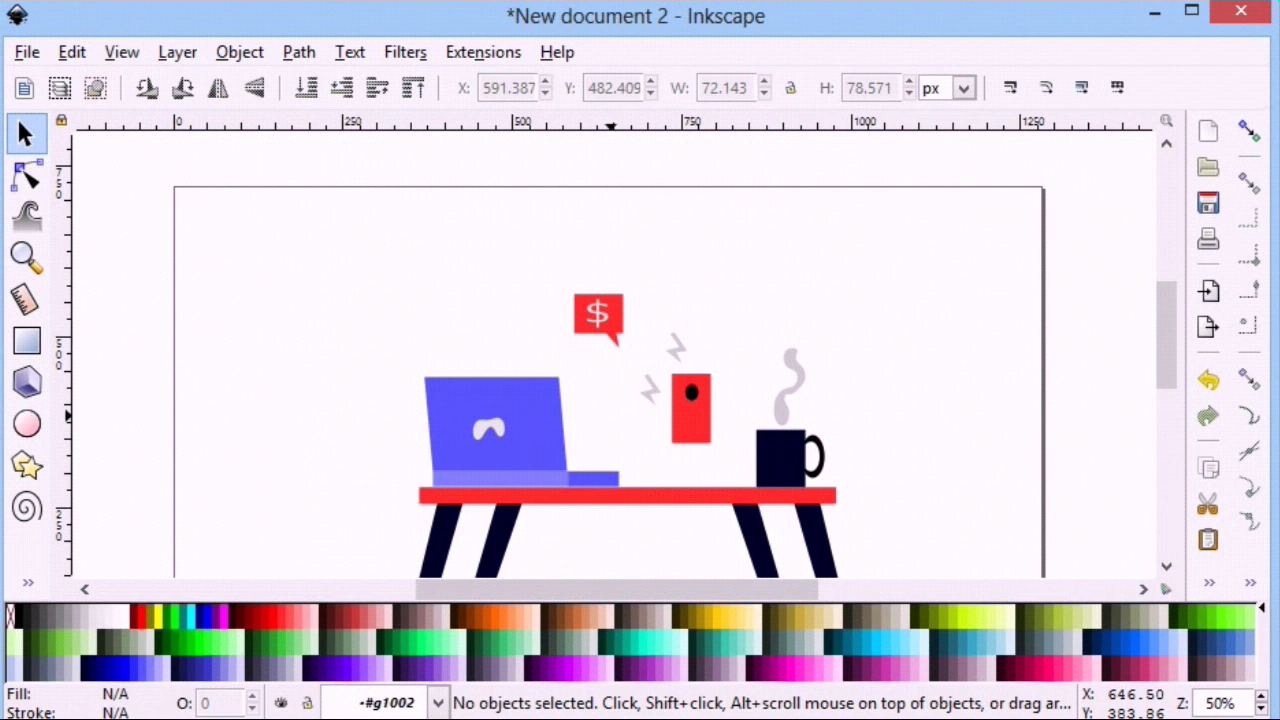
Draw an ellipse at the upper left and delete a stray tiny ellipse.
click(27, 424)
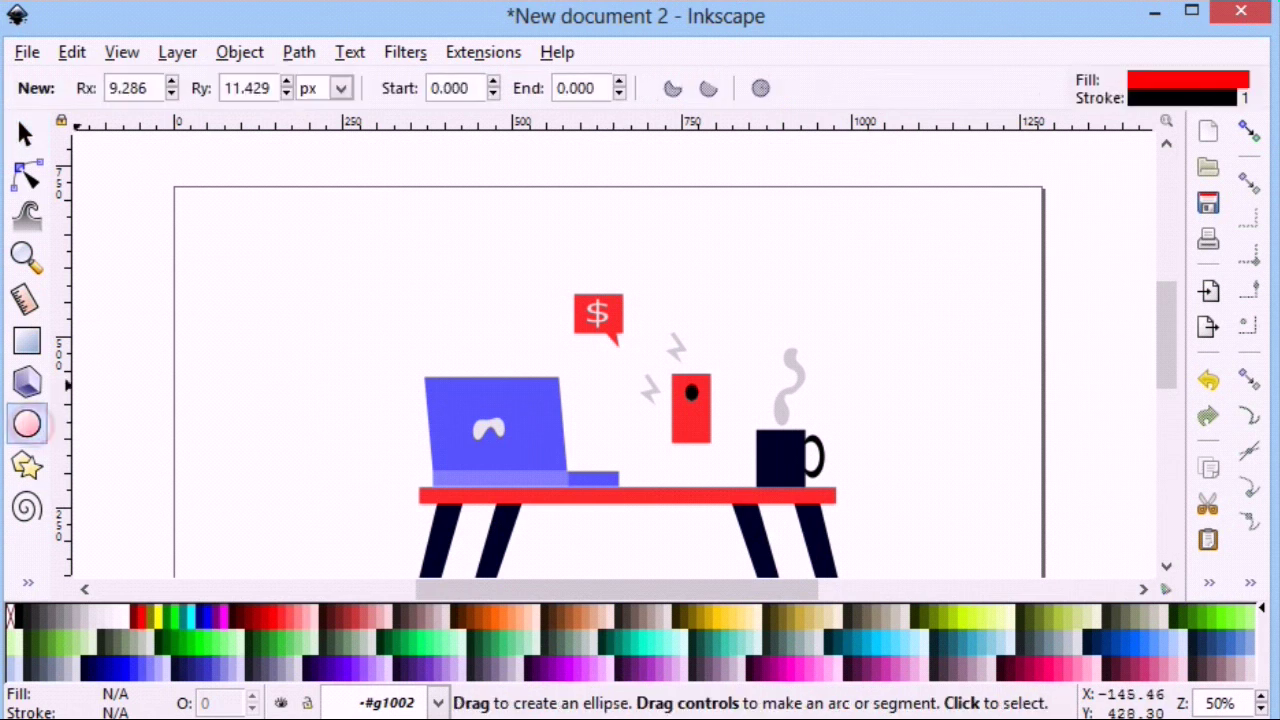
drag(283, 254, 377, 325)
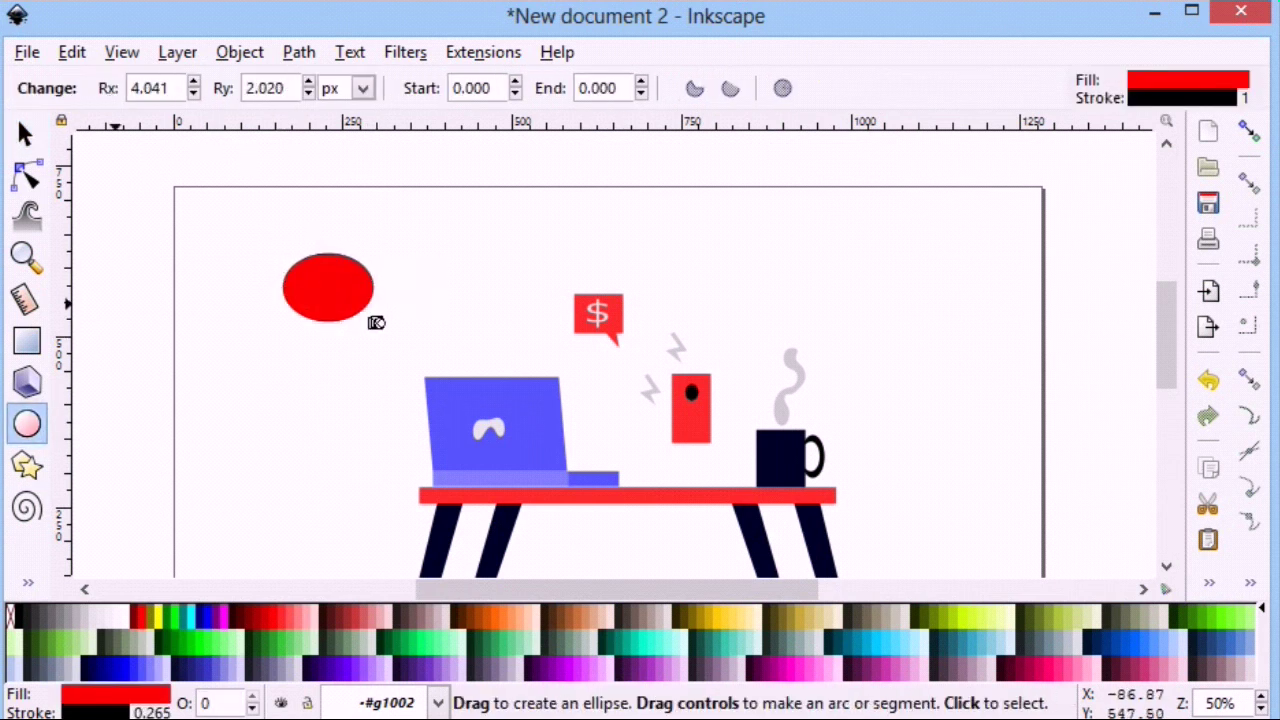
key(s)
key(Delete)
Draw a triangular tail below the ellipse and nudge it into place.
click(27, 583)
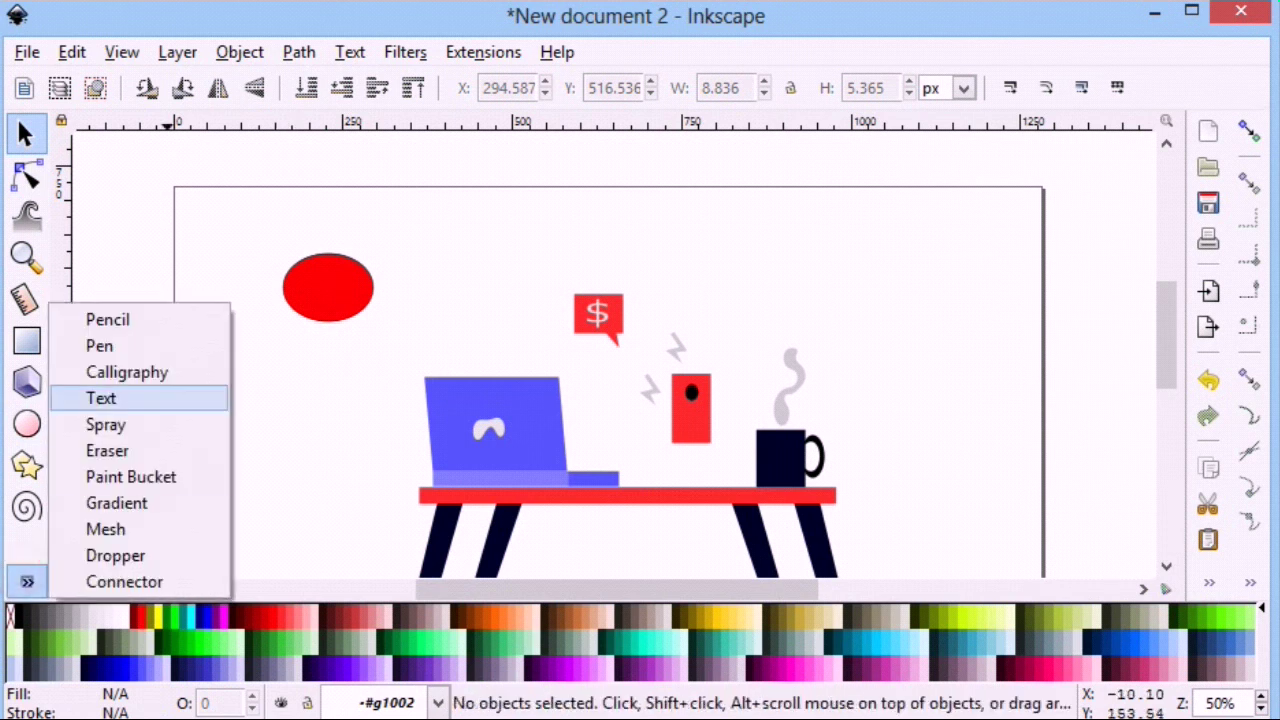
click(90, 346)
click(320, 322)
click(360, 360)
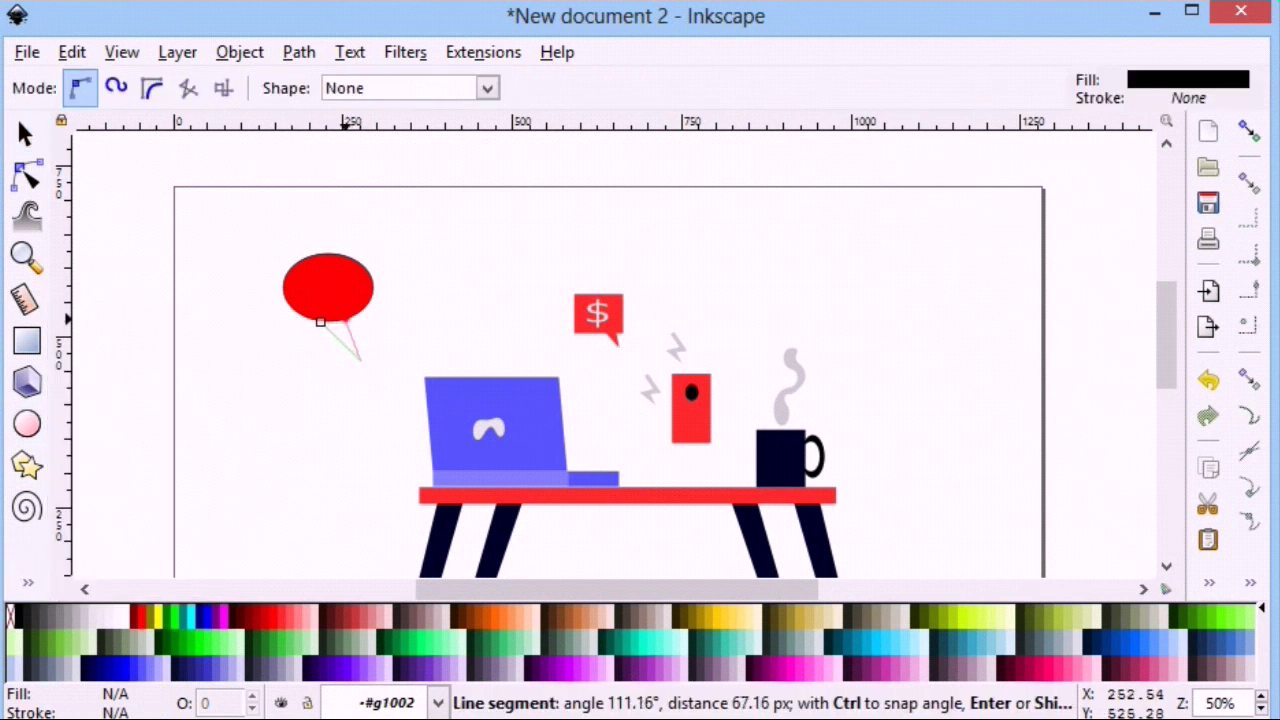
click(320, 322)
click(25, 133)
drag(340, 330, 344, 336)
click(306, 374)
Fill the tail and ellipse lavender #8787DE and remove the ellipse's outline.
click(340, 335)
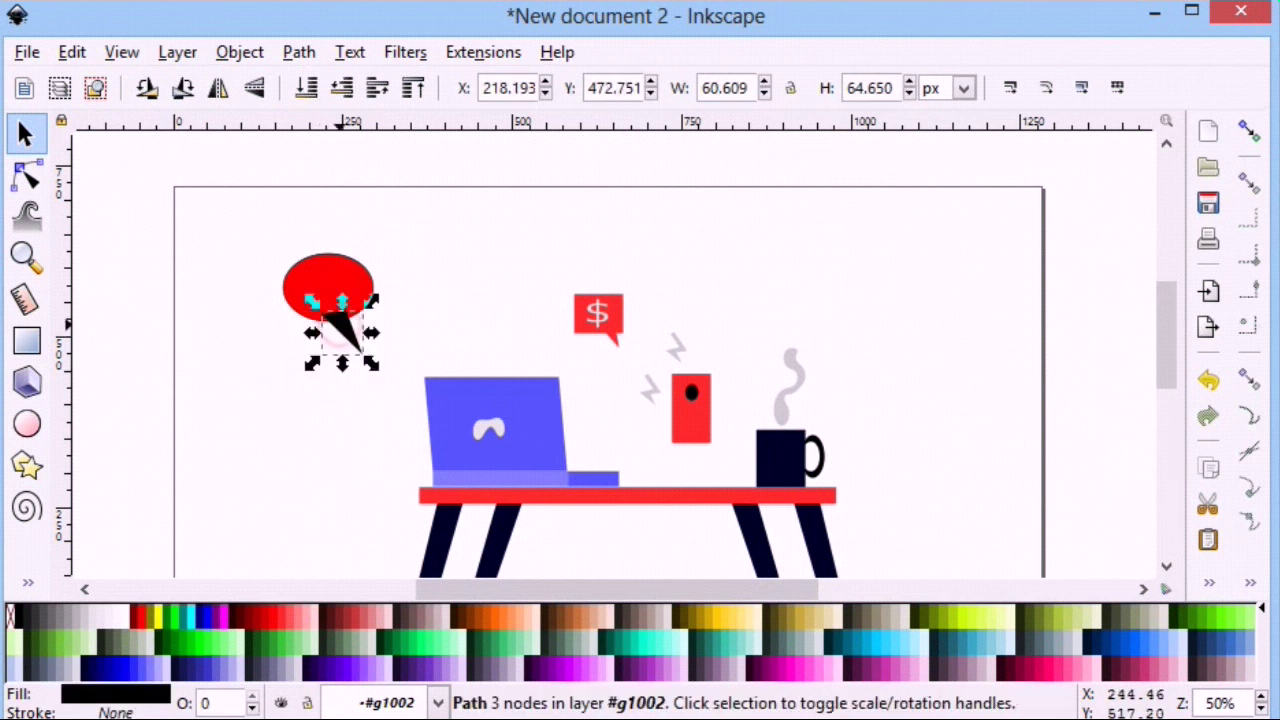
click(284, 614)
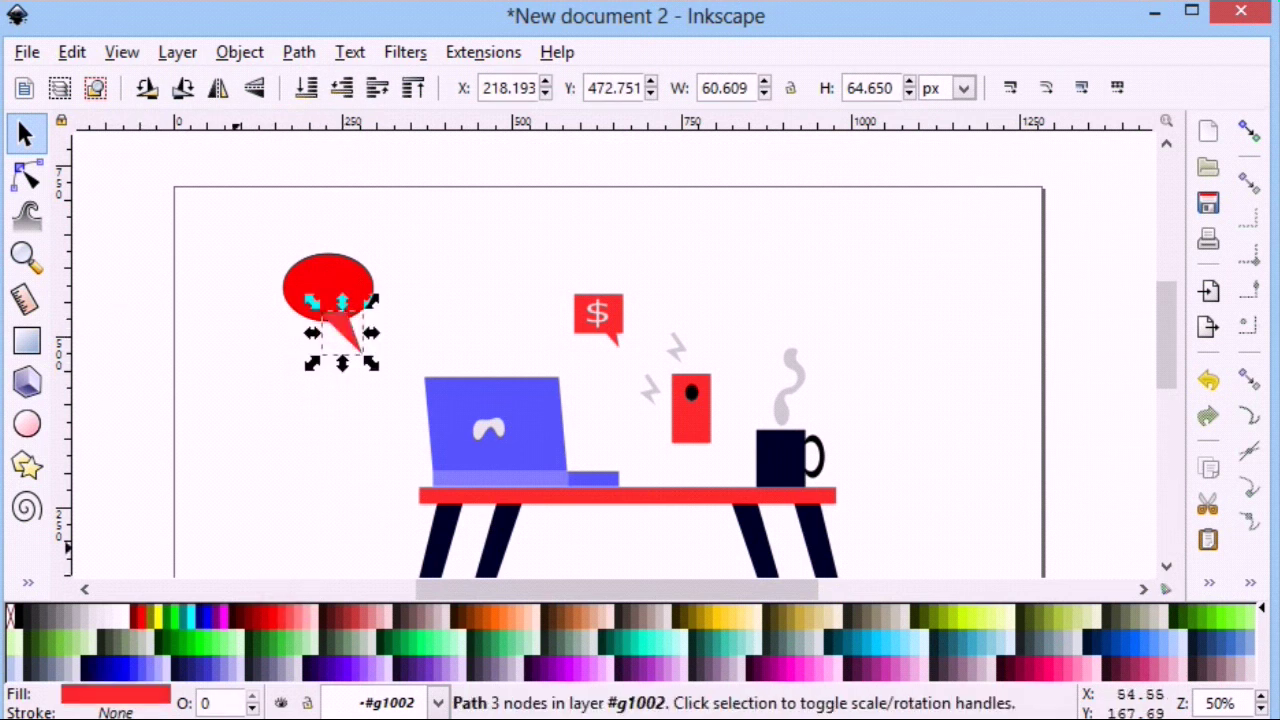
click(222, 668)
click(286, 282)
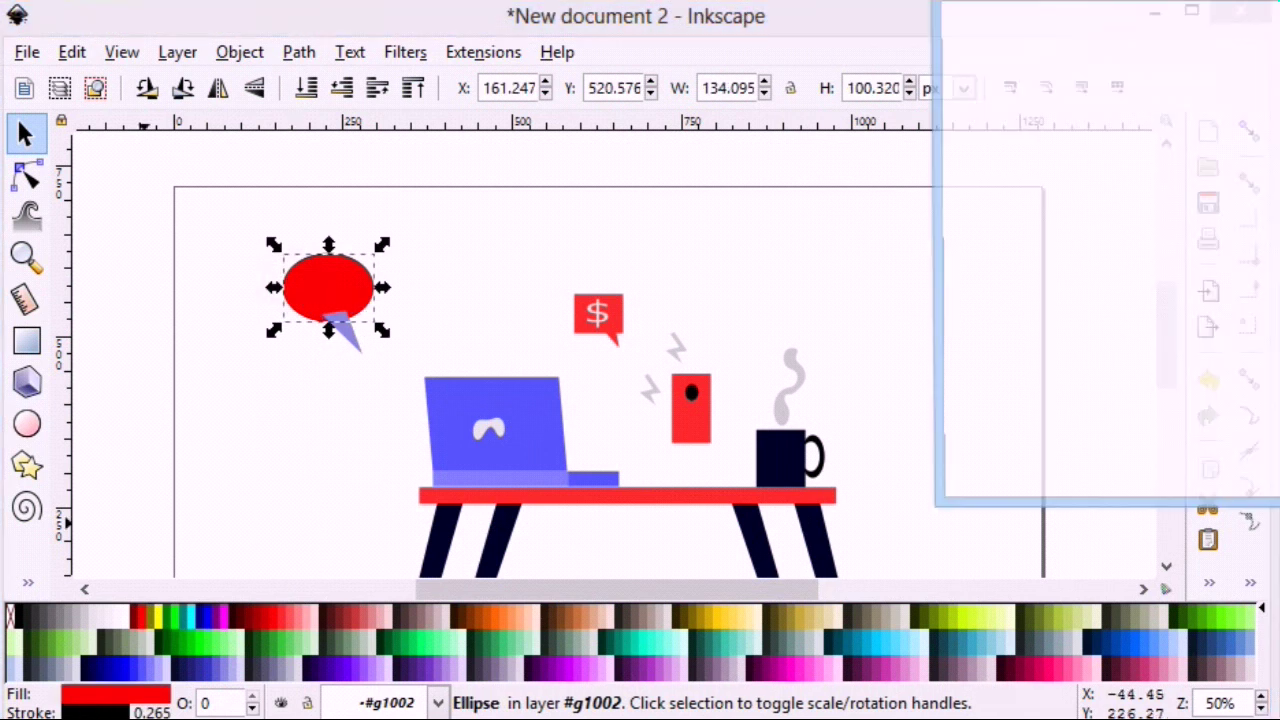
click(977, 100)
click(1240, 10)
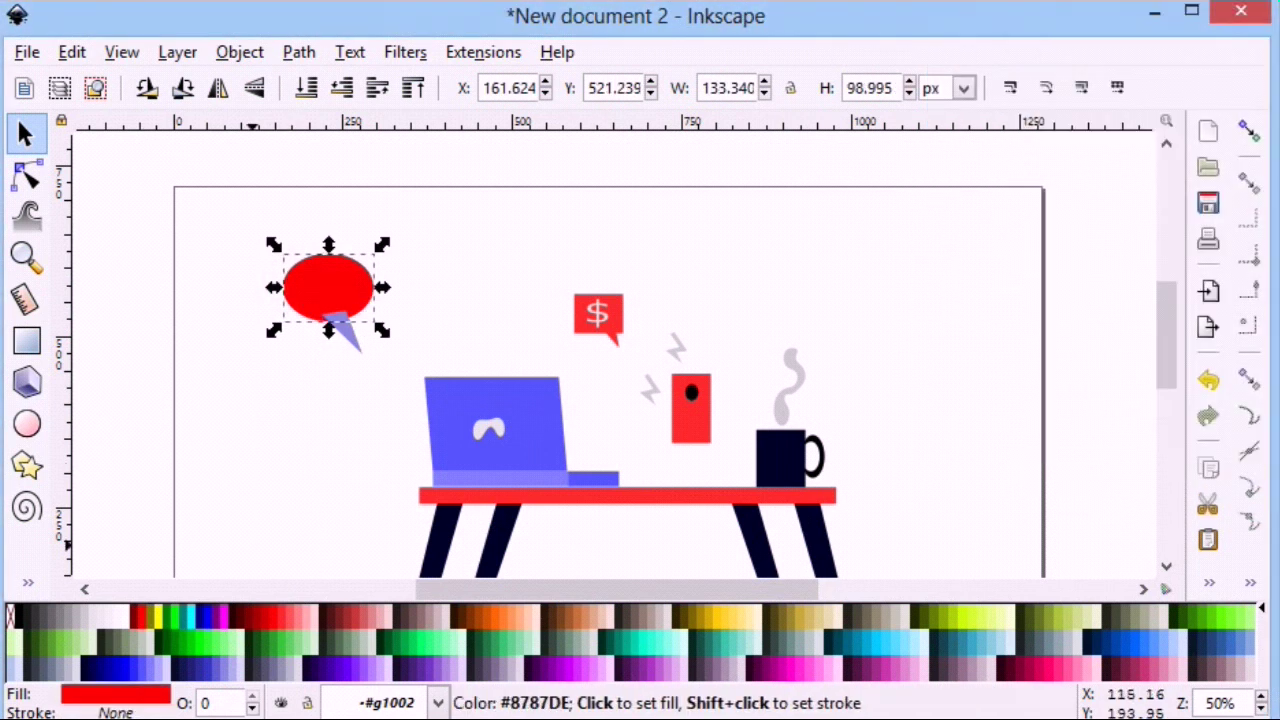
click(222, 668)
click(272, 474)
Group the ellipse and tail into one speech bubble.
mouse_move(410, 356)
mouse_down()
mouse_move(234, 266)
mouse_move(232, 238)
mouse_up()
click(240, 52)
click(266, 272)
click(257, 445)
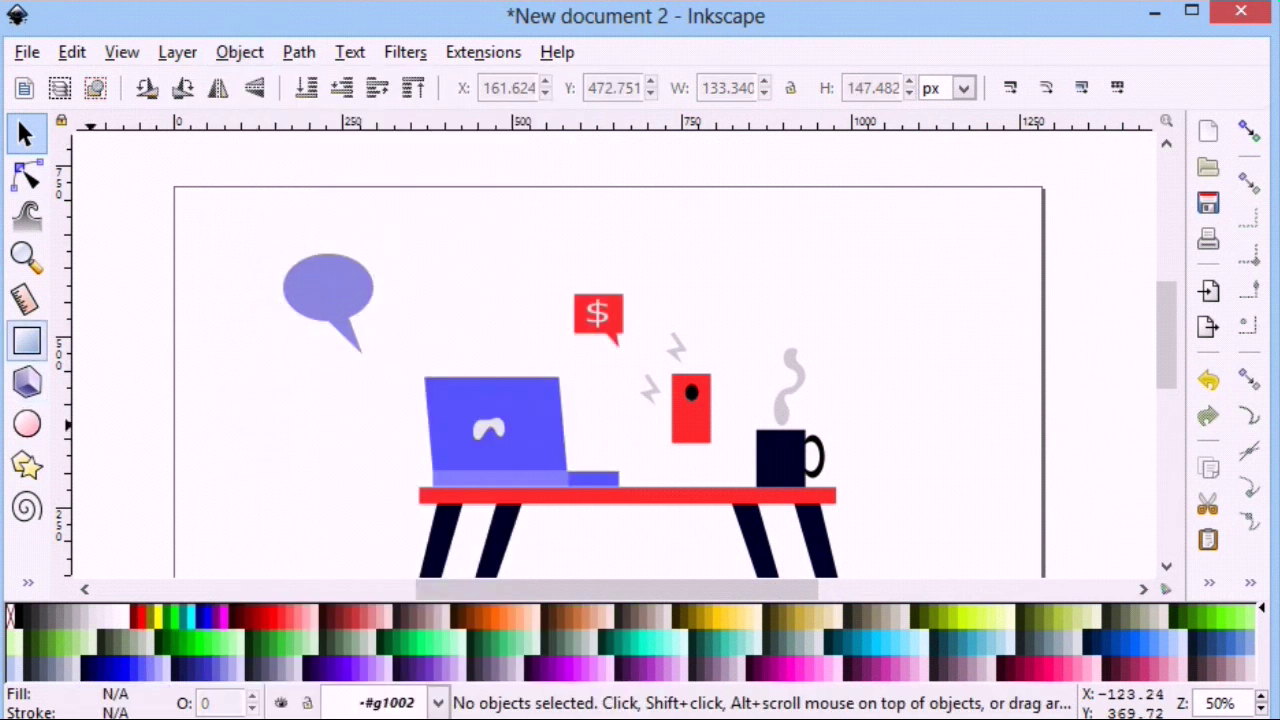
Draw a navy rectangle left of the laptop.
click(28, 341)
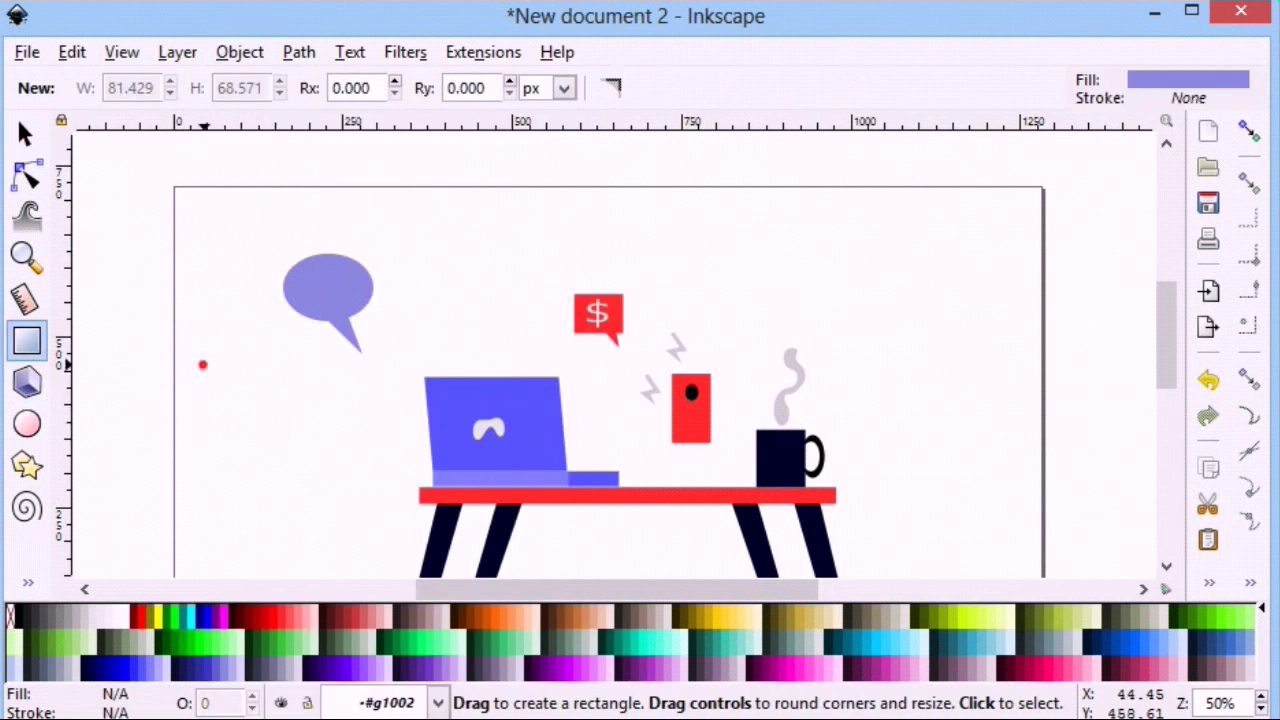
drag(202, 365, 272, 415)
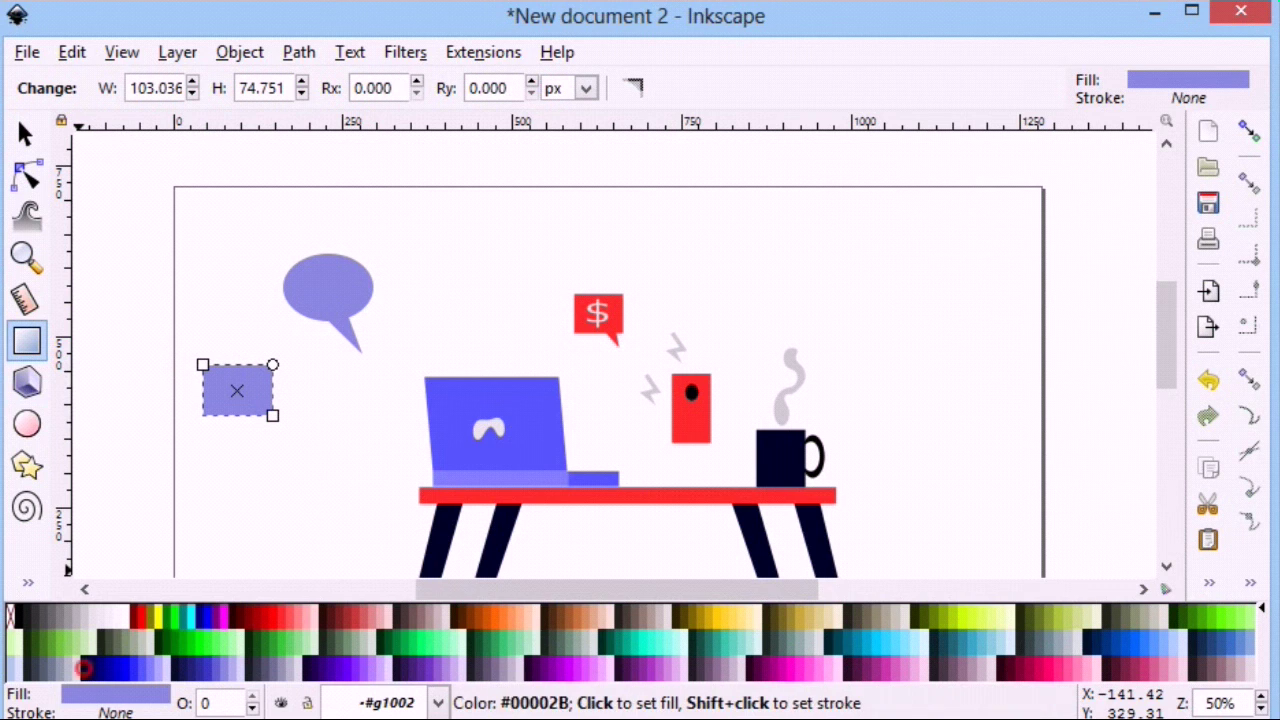
click(95, 668)
click(26, 134)
Add a lavender triangular flap along the rectangle's top edge.
click(27, 582)
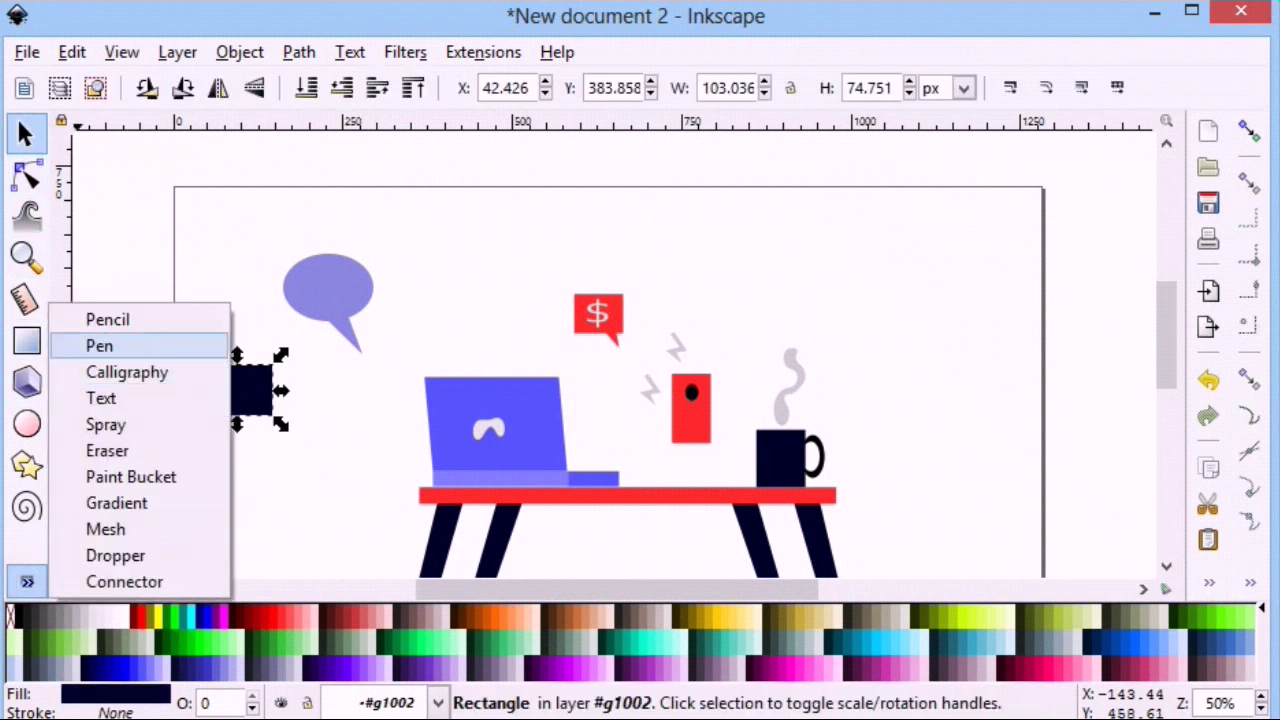
click(100, 343)
click(202, 367)
click(238, 392)
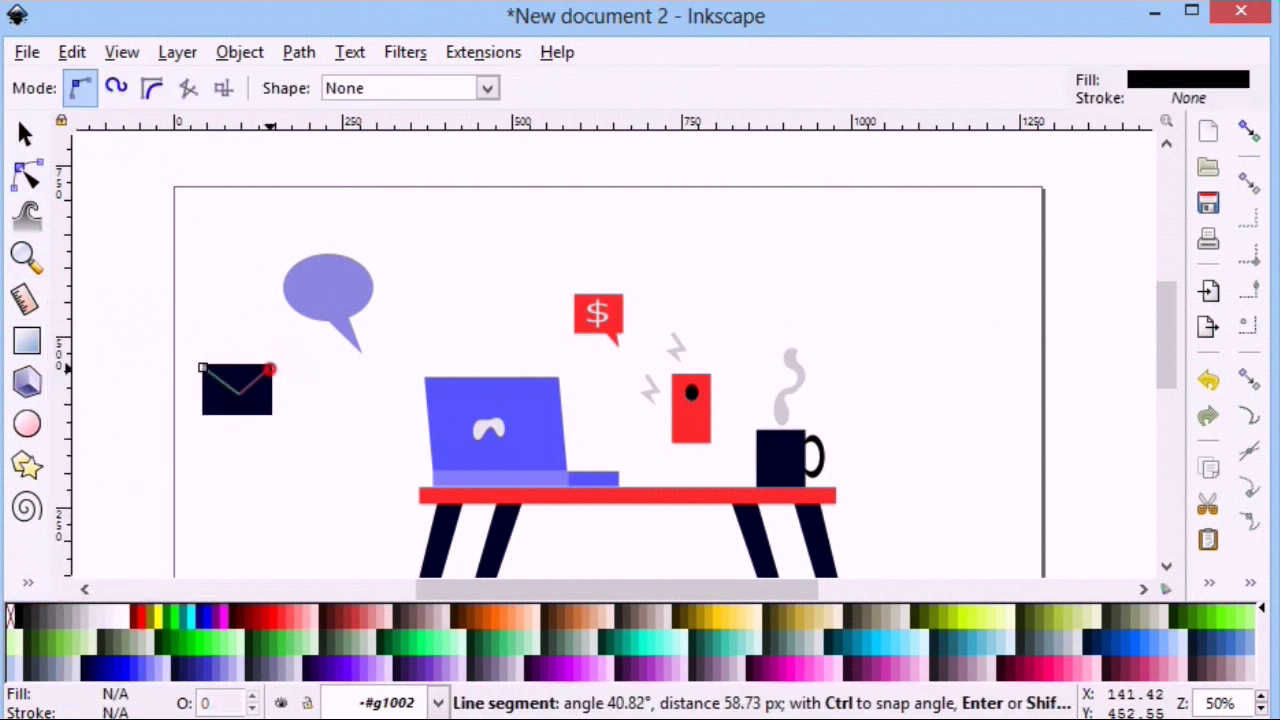
click(269, 369)
click(202, 367)
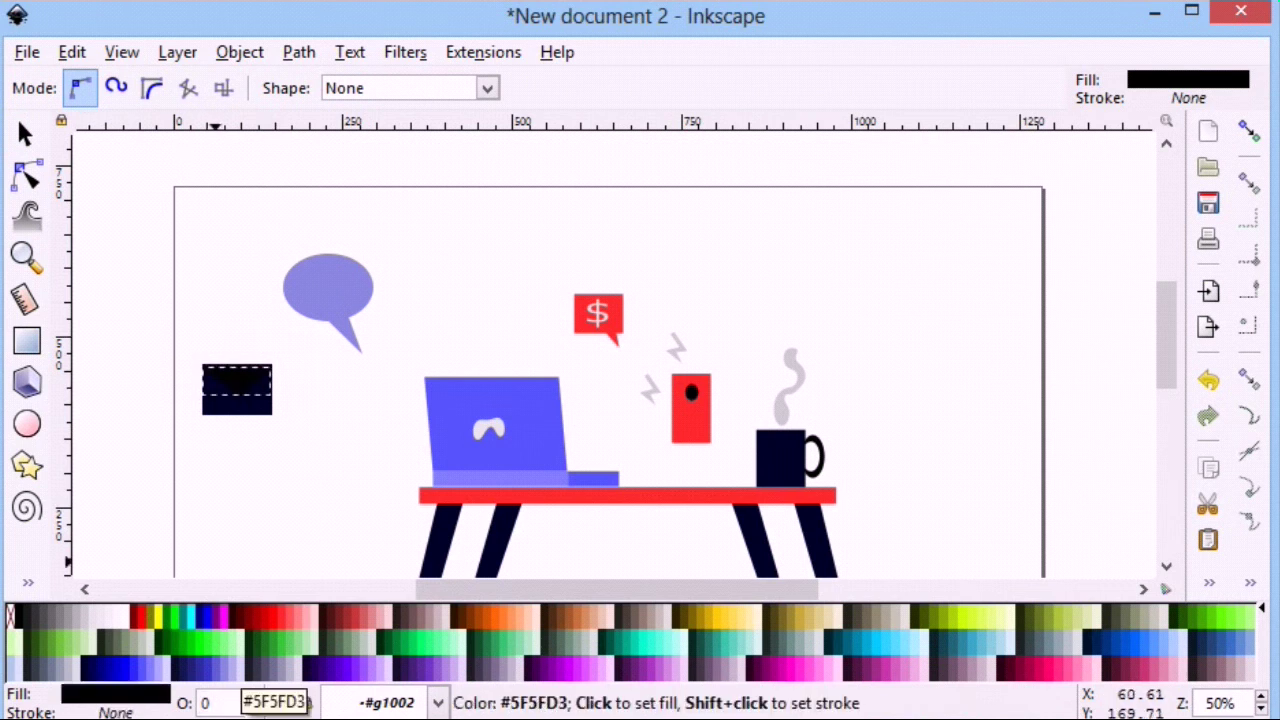
click(230, 666)
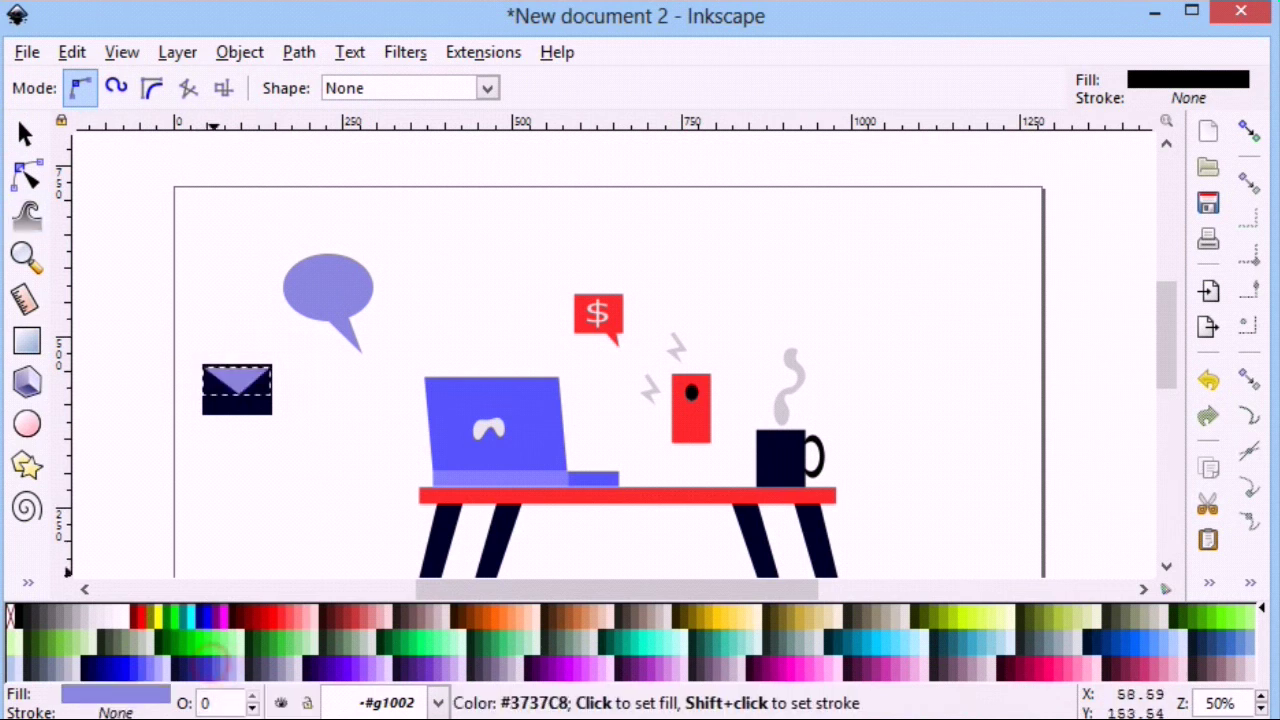
click(25, 133)
key(Escape)
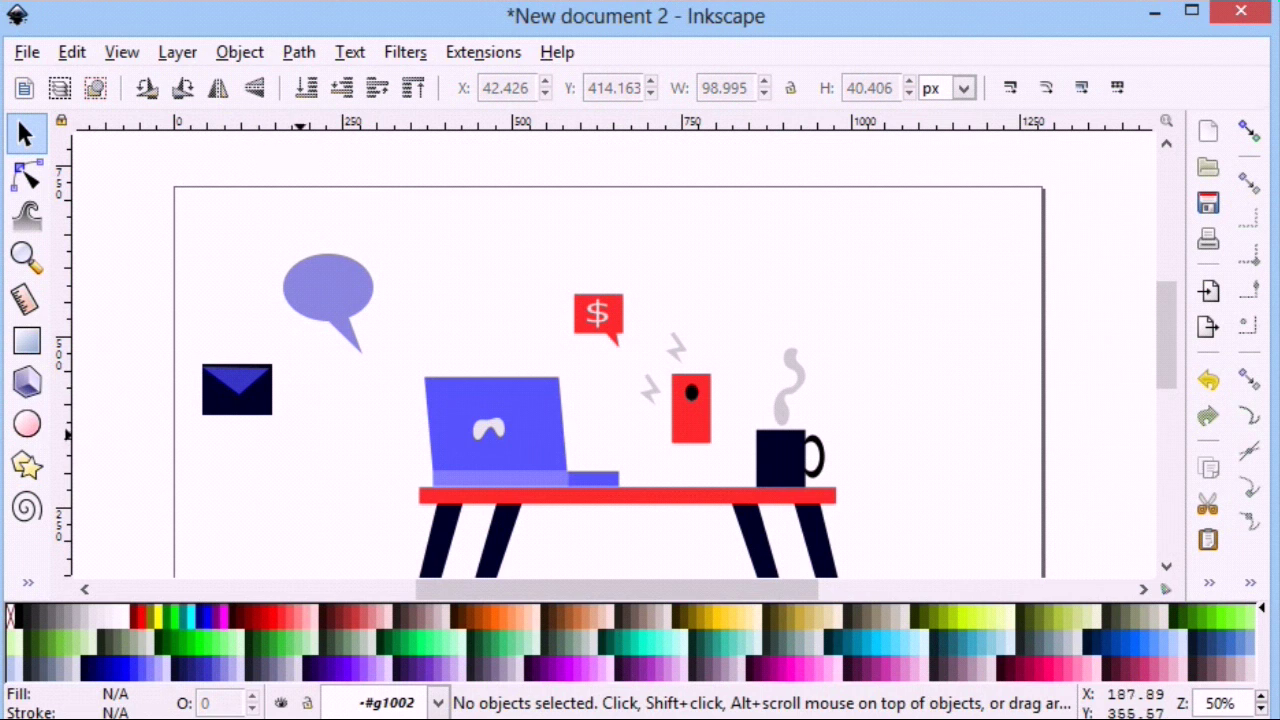
Group the envelope, shrink it onto the lavender bubble, and select both together.
drag(306, 439, 190, 350)
click(239, 52)
click(271, 271)
mouse_move(192, 424)
mouse_down()
mouse_move(335, 285)
mouse_move(350, 305)
mouse_move(340, 282)
mouse_up()
click(323, 320)
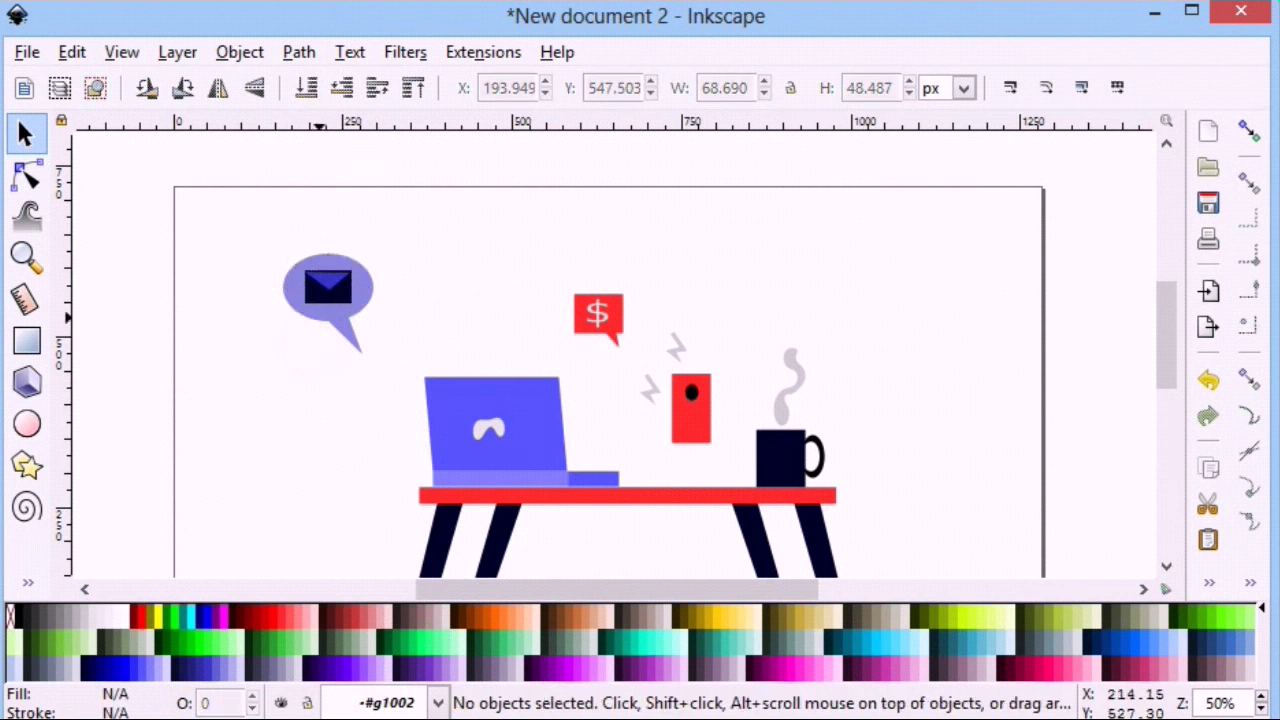
drag(404, 362, 248, 240)
Shrink the envelope bubble and move it above the phone.
click(240, 52)
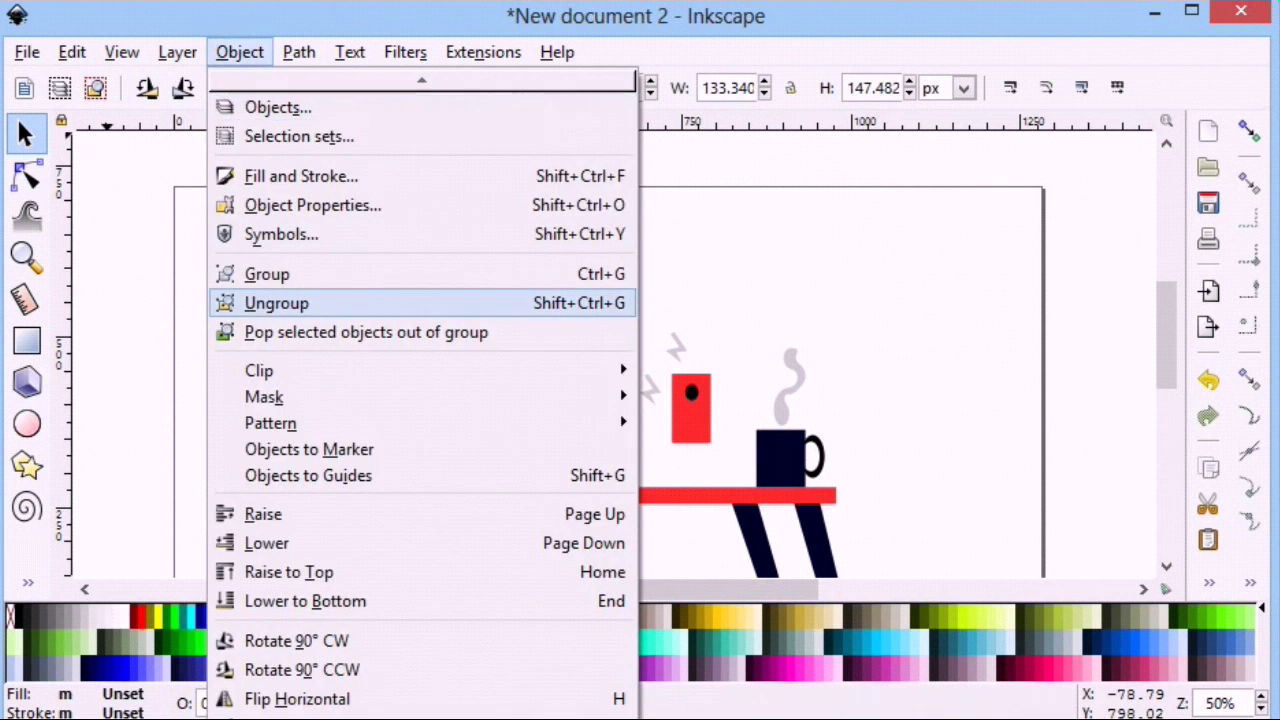
key(Escape)
drag(273, 364, 291, 328)
drag(365, 293, 708, 276)
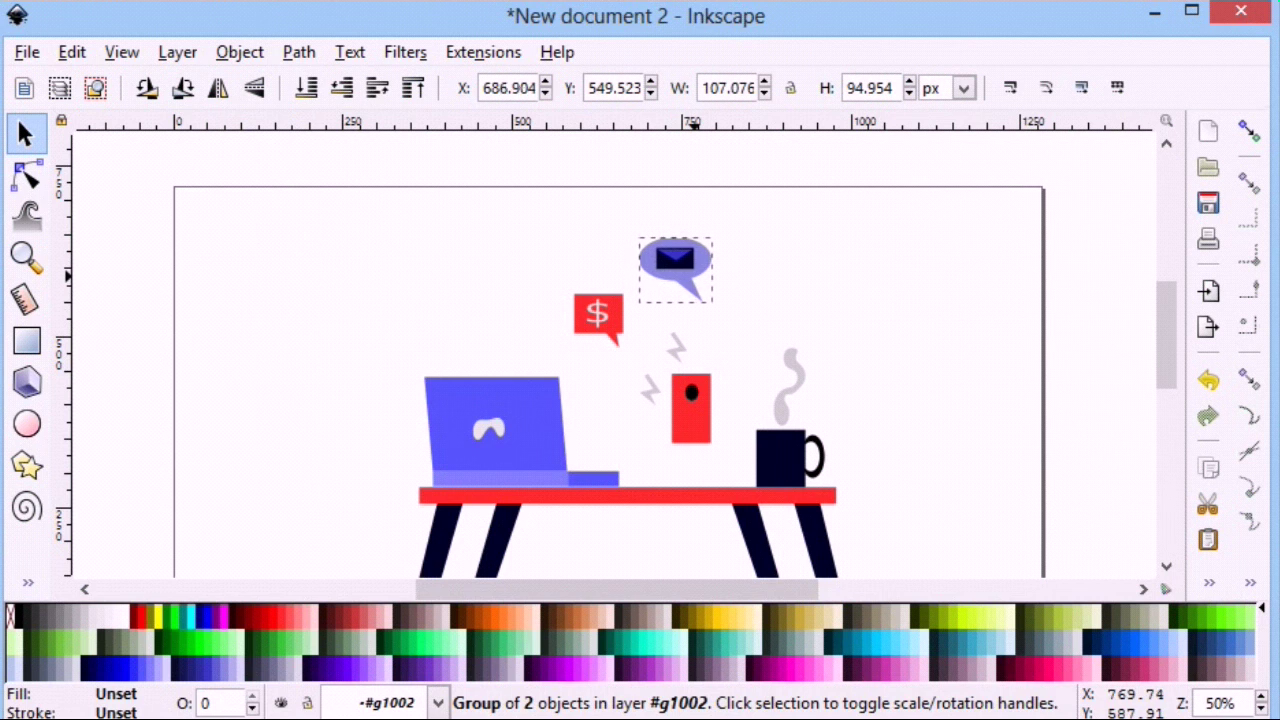
Shift the $ bubble and the envelope bubble slightly left.
click(612, 318)
drag(612, 318, 594, 318)
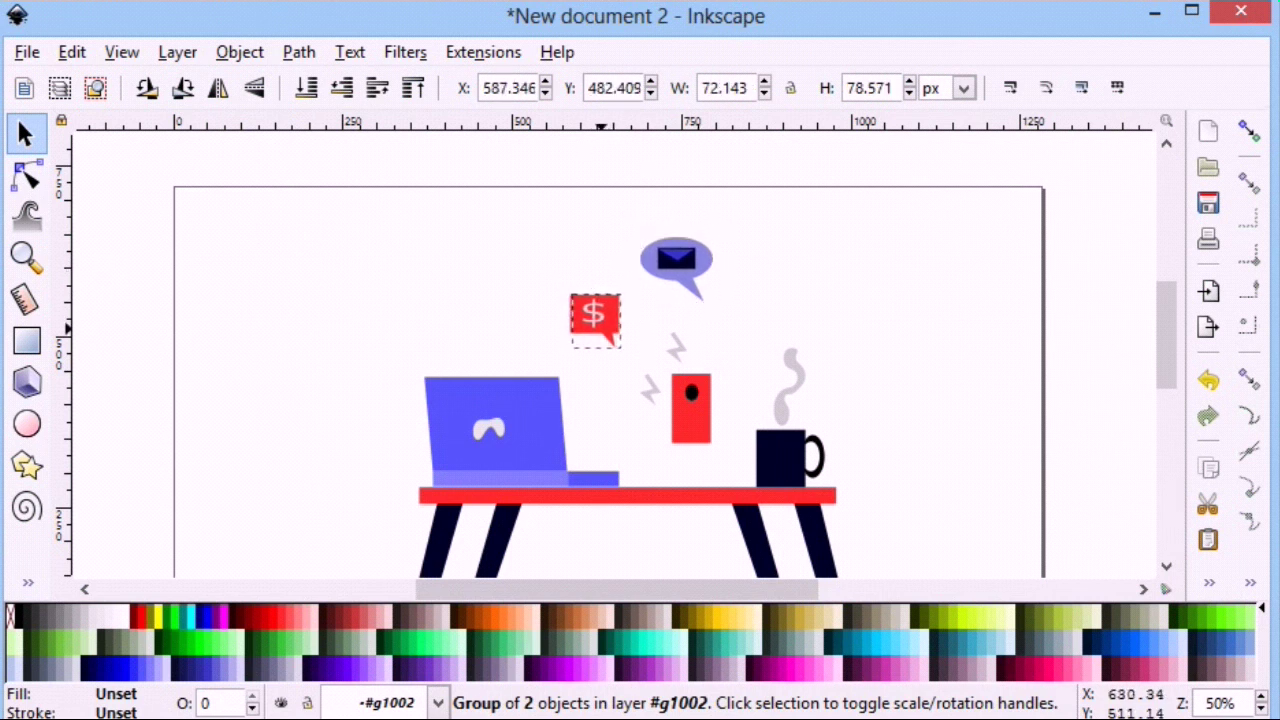
drag(677, 272, 662, 272)
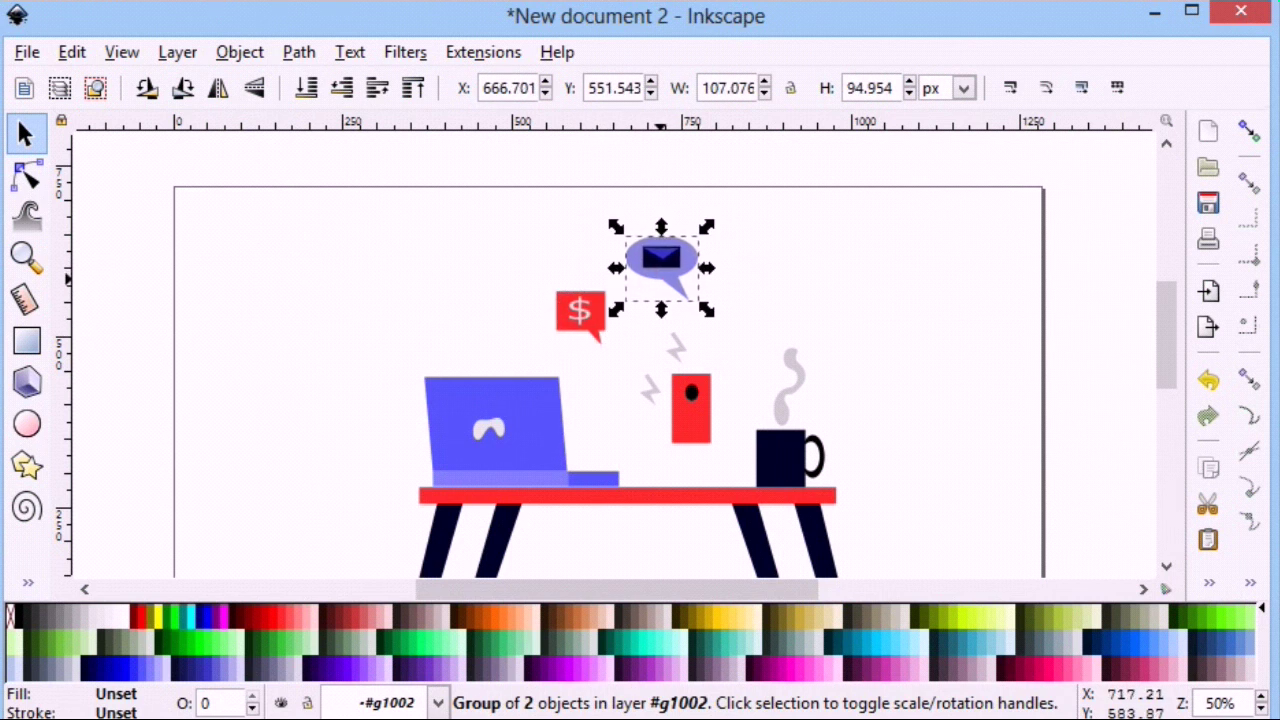
click(492, 294)
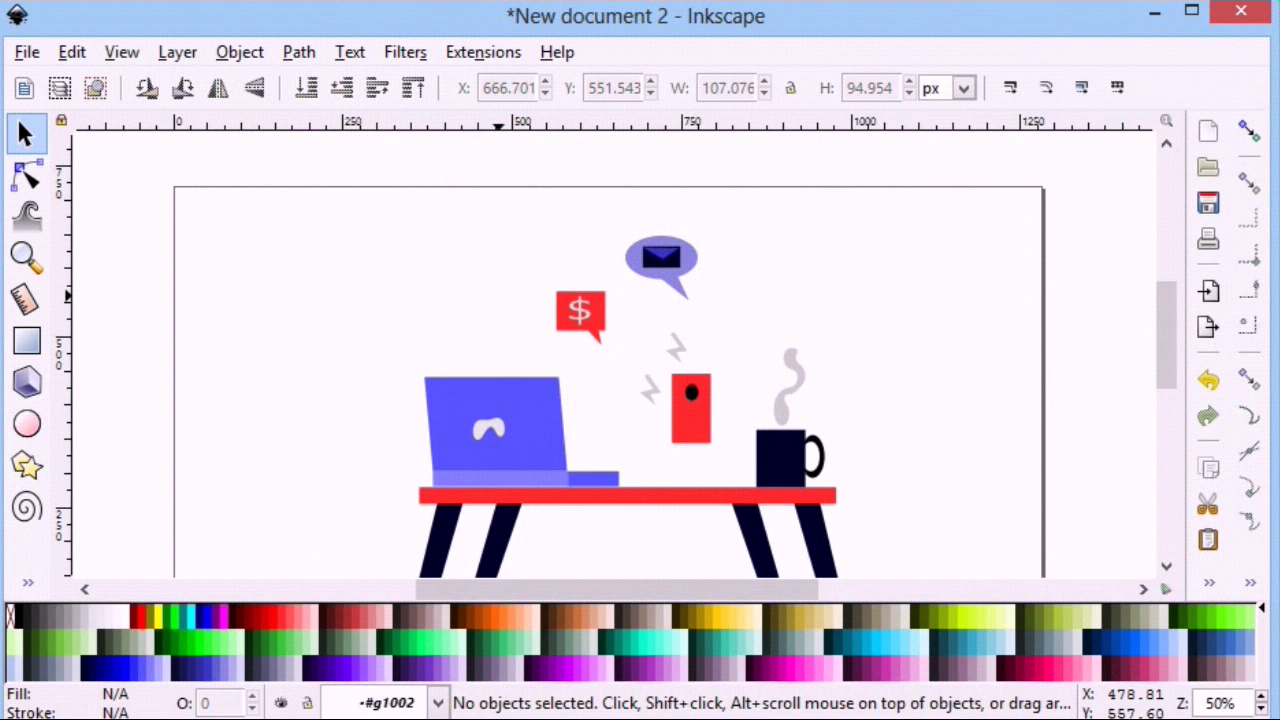
scroll(376, 372, up, 2)
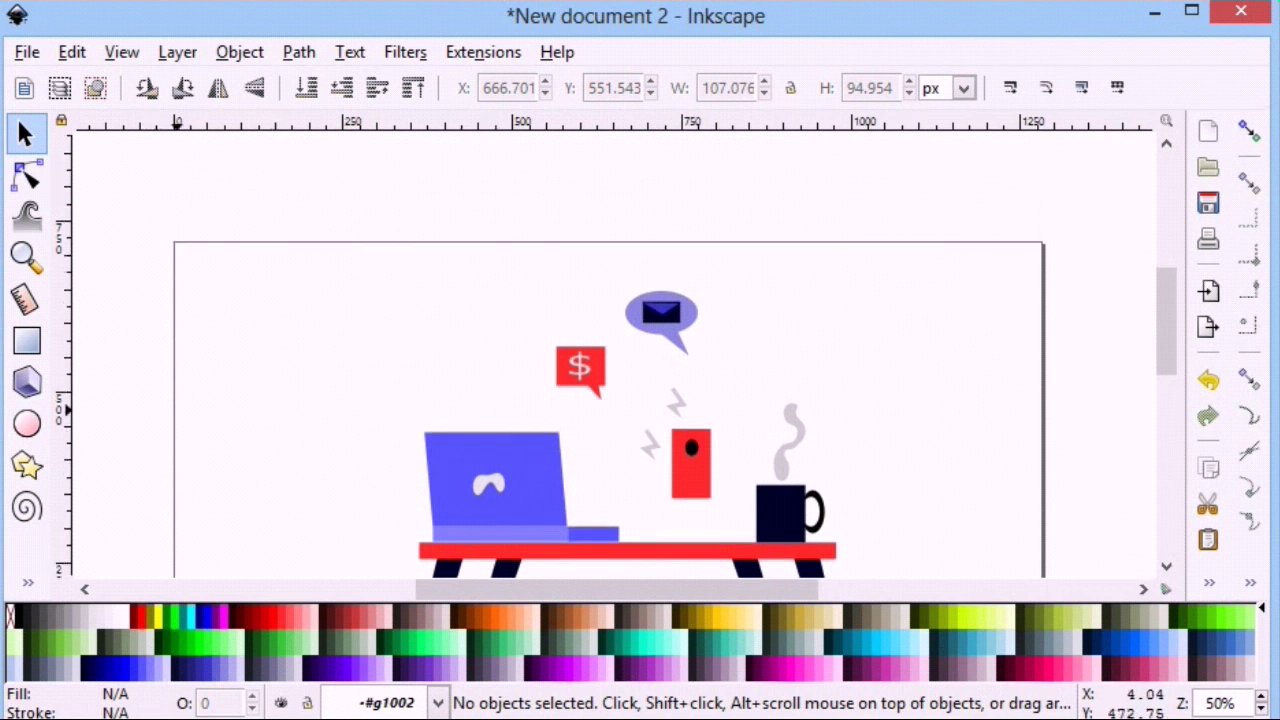
Draw a tall rectangle and fill it dark navy.
click(27, 341)
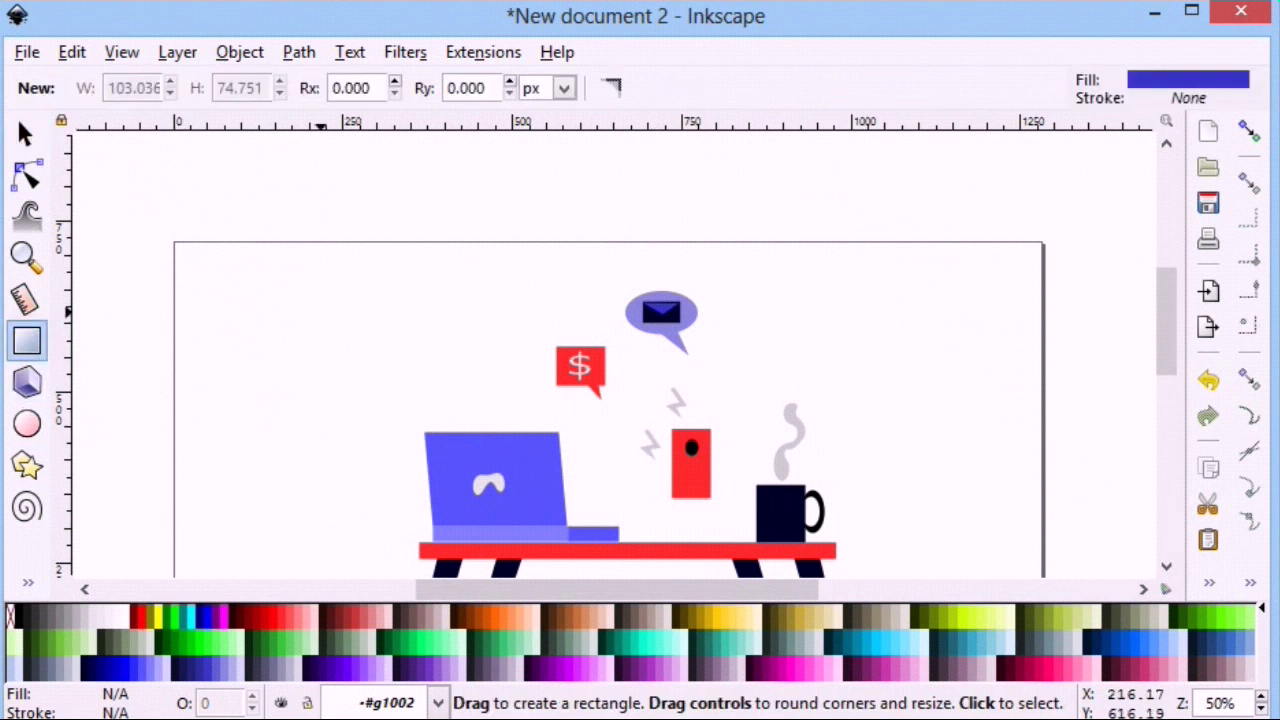
drag(269, 290, 336, 377)
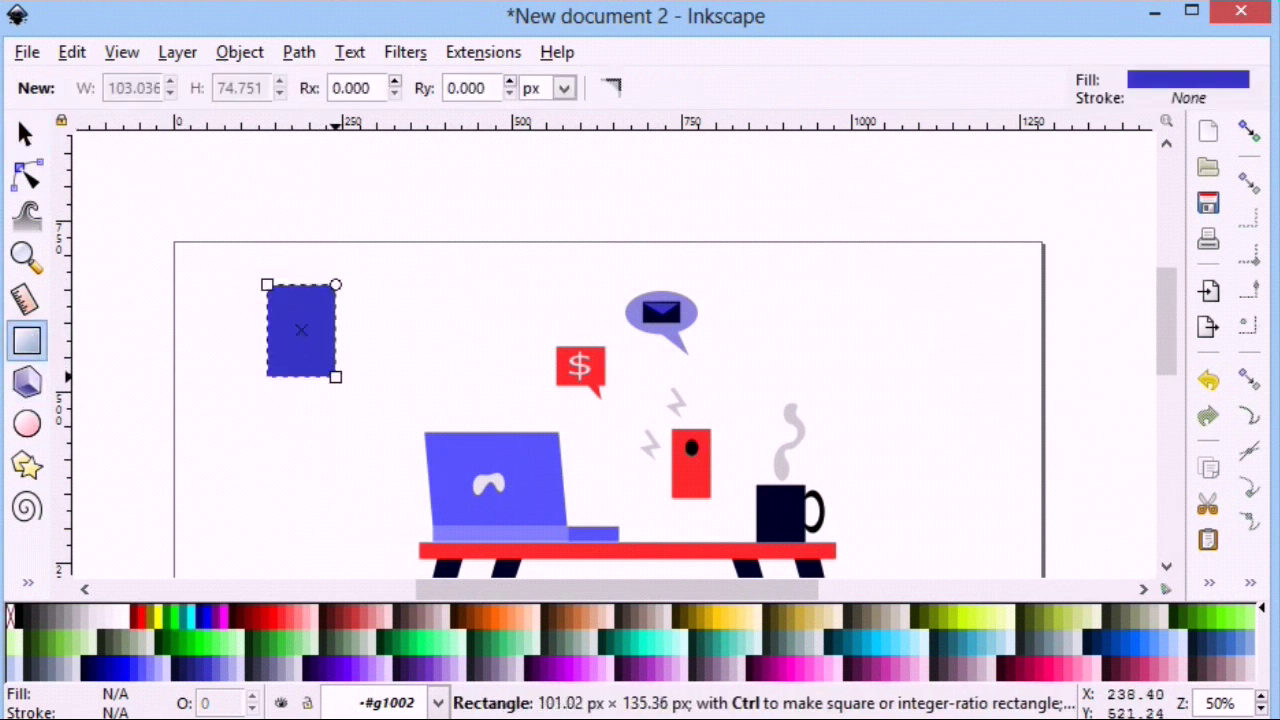
click(95, 668)
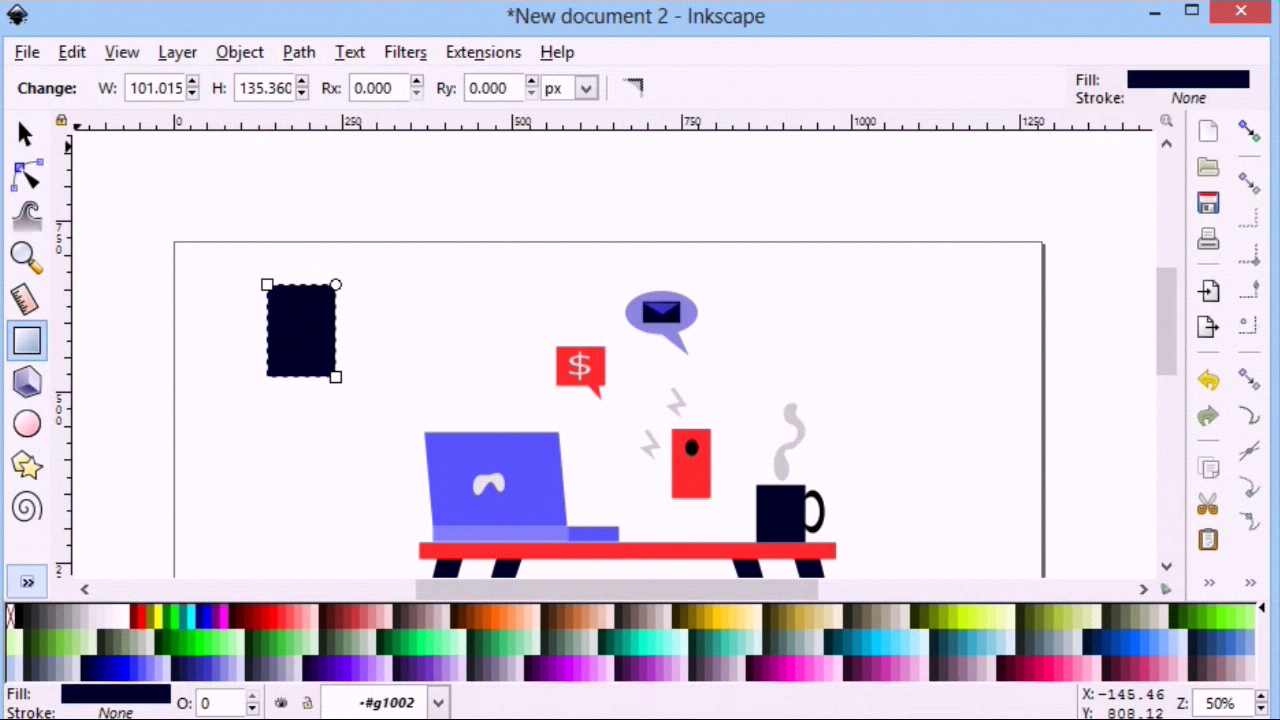
Add a pen-drawn triangular tail under the rectangle and group them into a bubble.
click(27, 582)
click(60, 341)
click(304, 375)
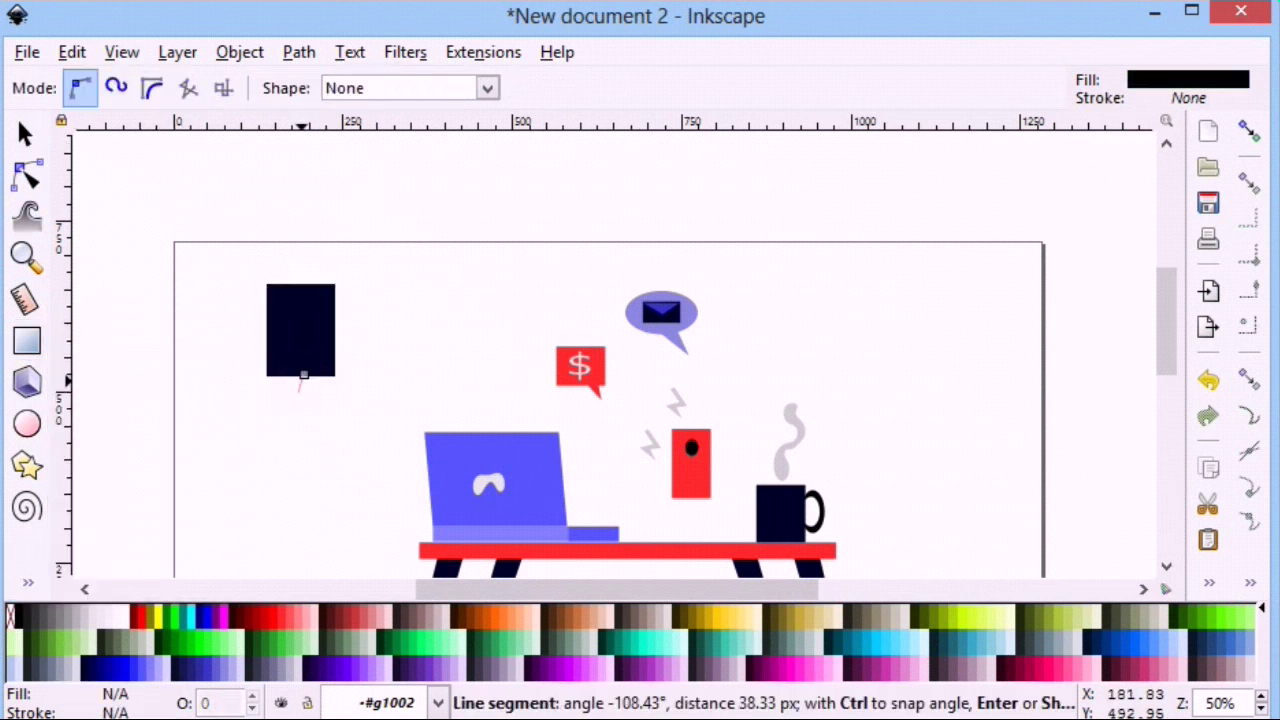
click(326, 378)
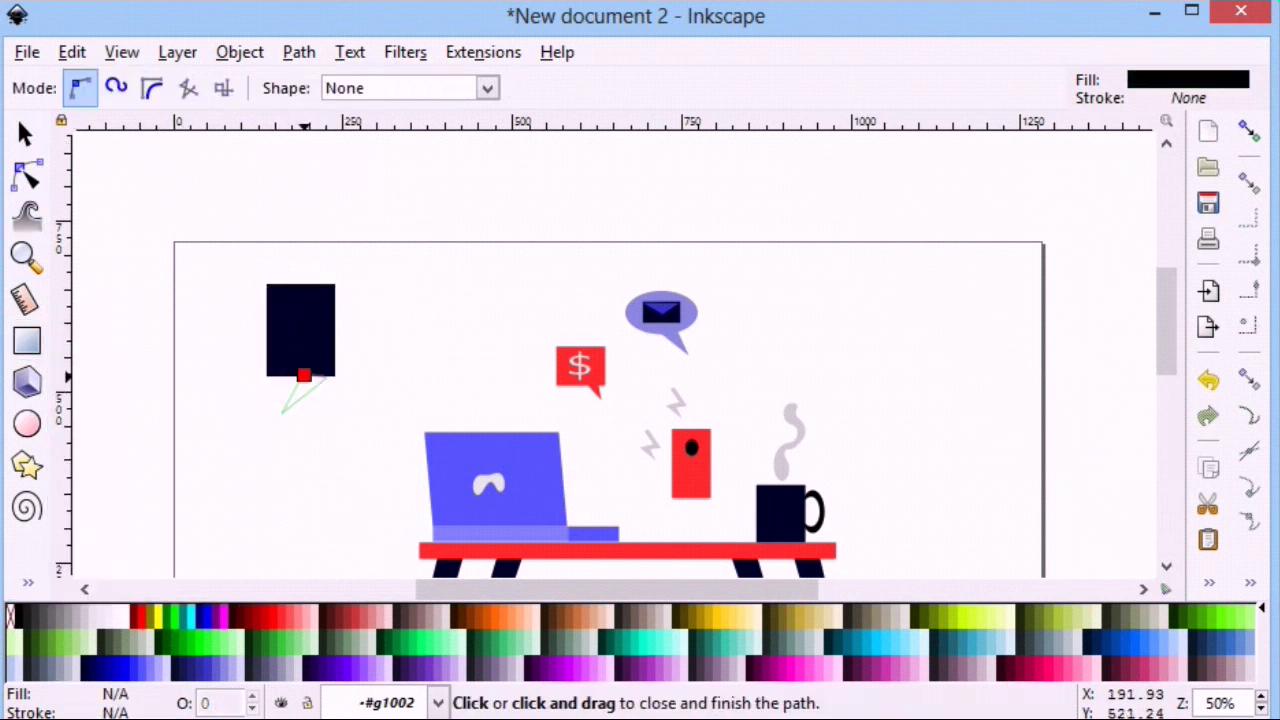
click(304, 375)
click(25, 133)
drag(322, 379, 321, 376)
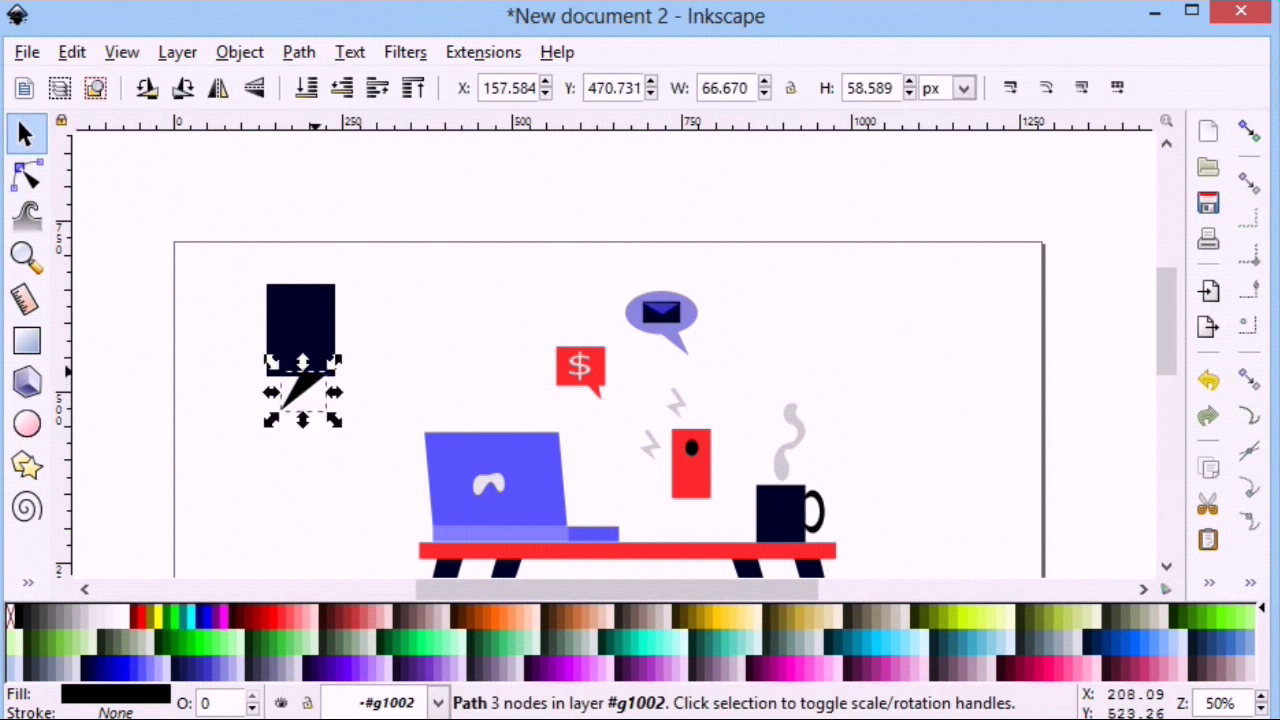
click(290, 566)
drag(251, 263, 372, 447)
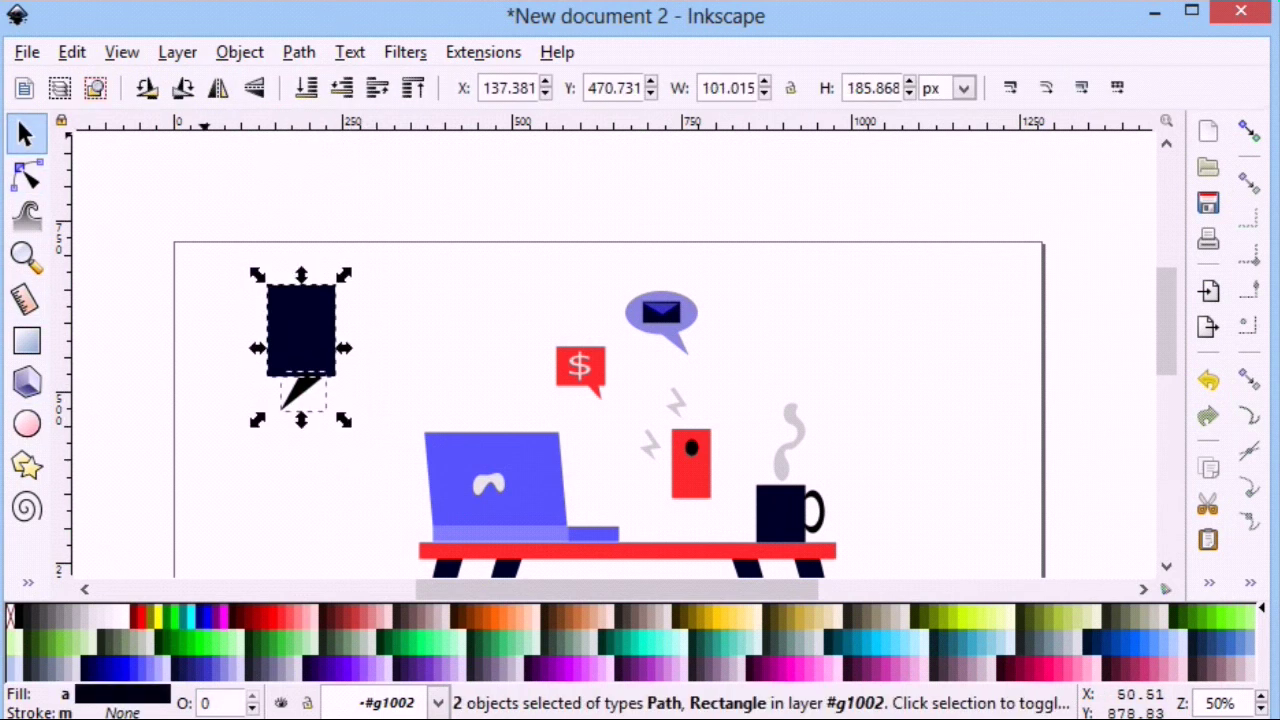
click(240, 52)
click(272, 273)
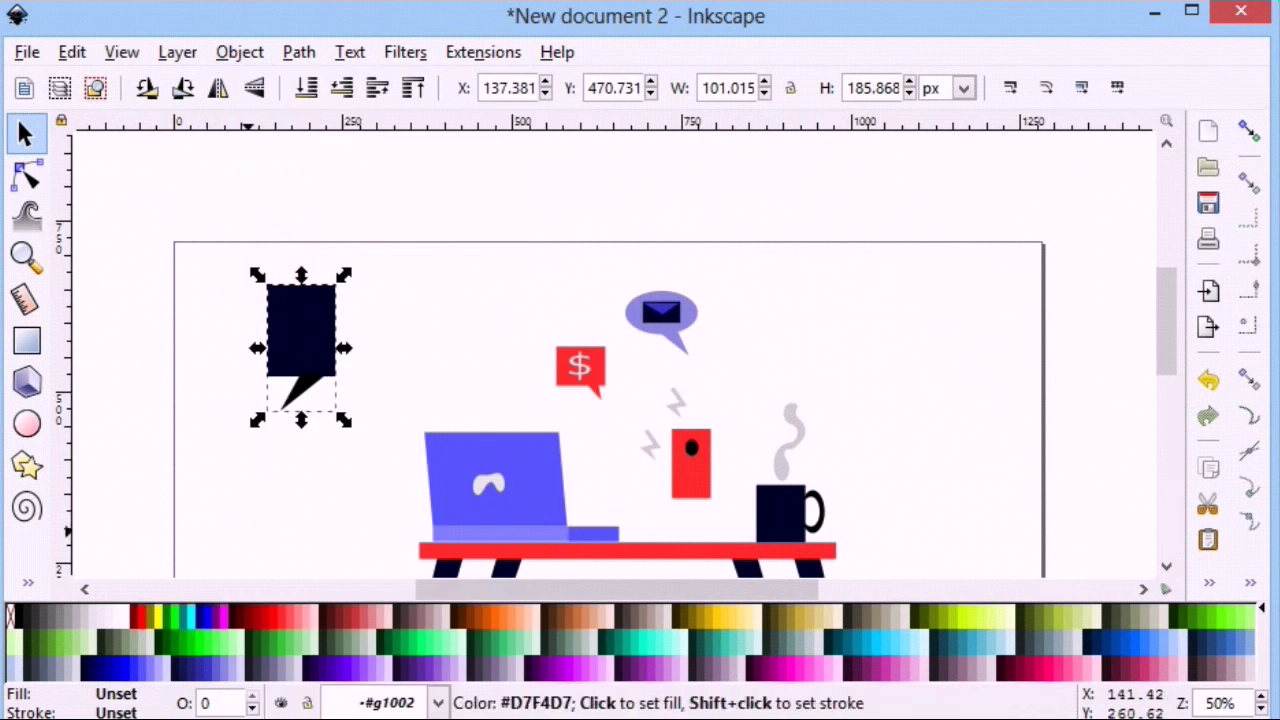
Draw a small lavender rectangle as the phone screen and shrink it.
click(26, 341)
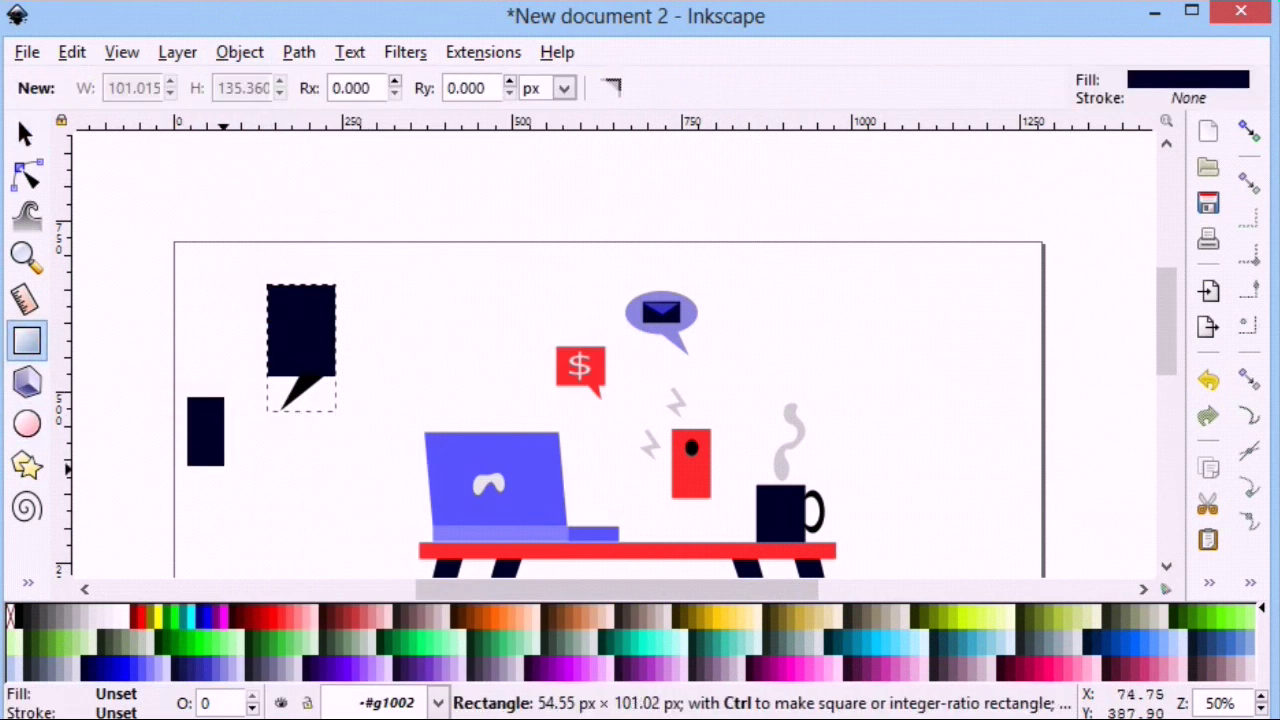
drag(188, 398, 230, 455)
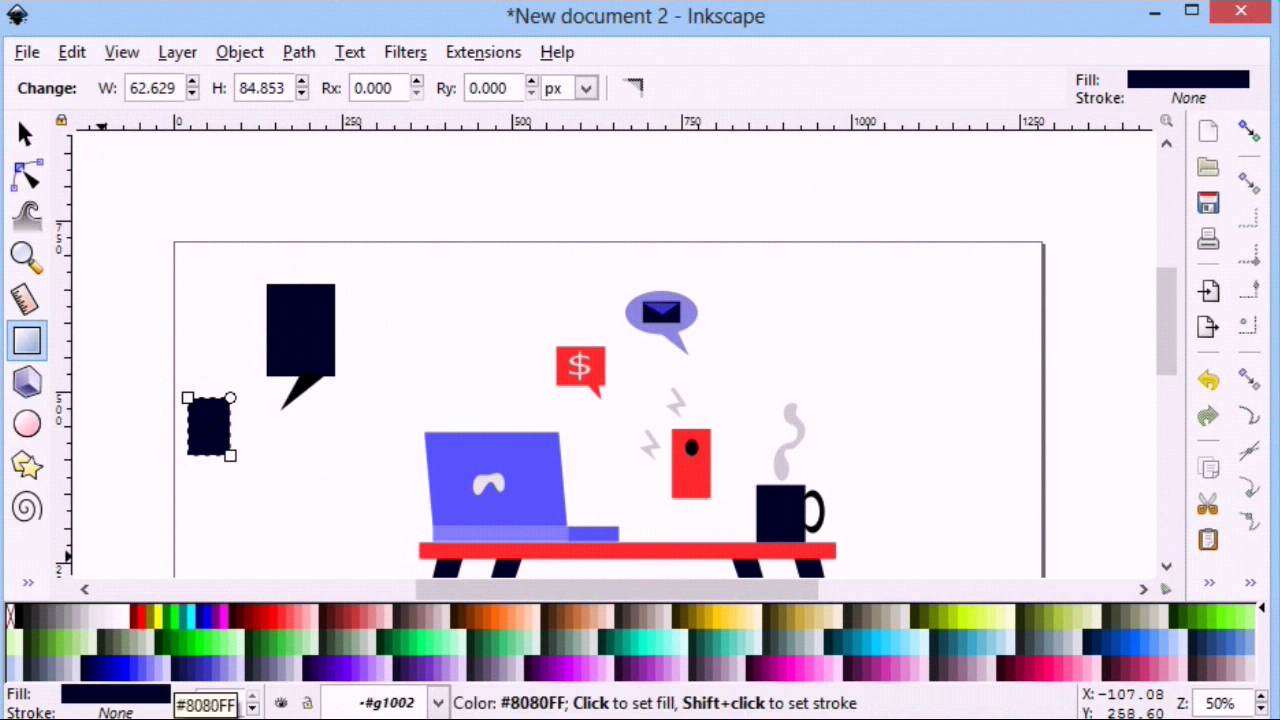
click(188, 668)
click(26, 133)
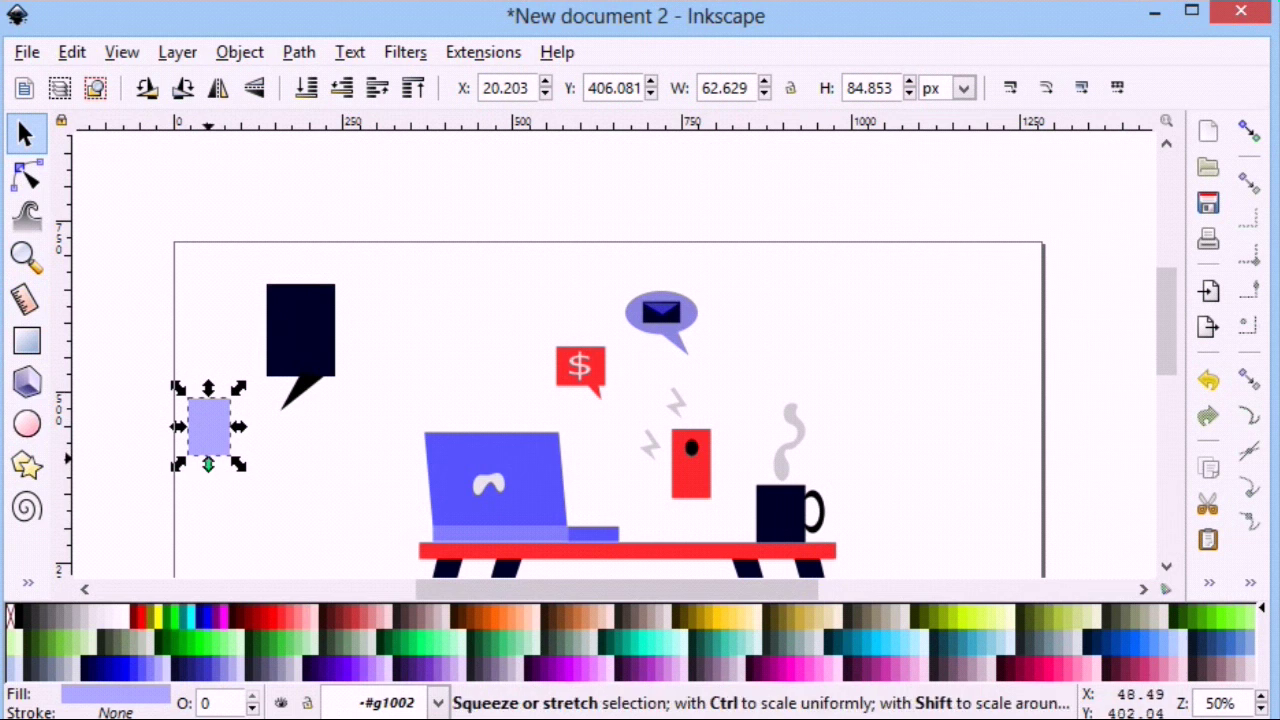
mouse_move(178, 463)
mouse_down()
mouse_move(296, 327)
mouse_move(321, 316)
mouse_up()
key(Escape)
Add an outline-free red dot on the screen's corner.
key(e)
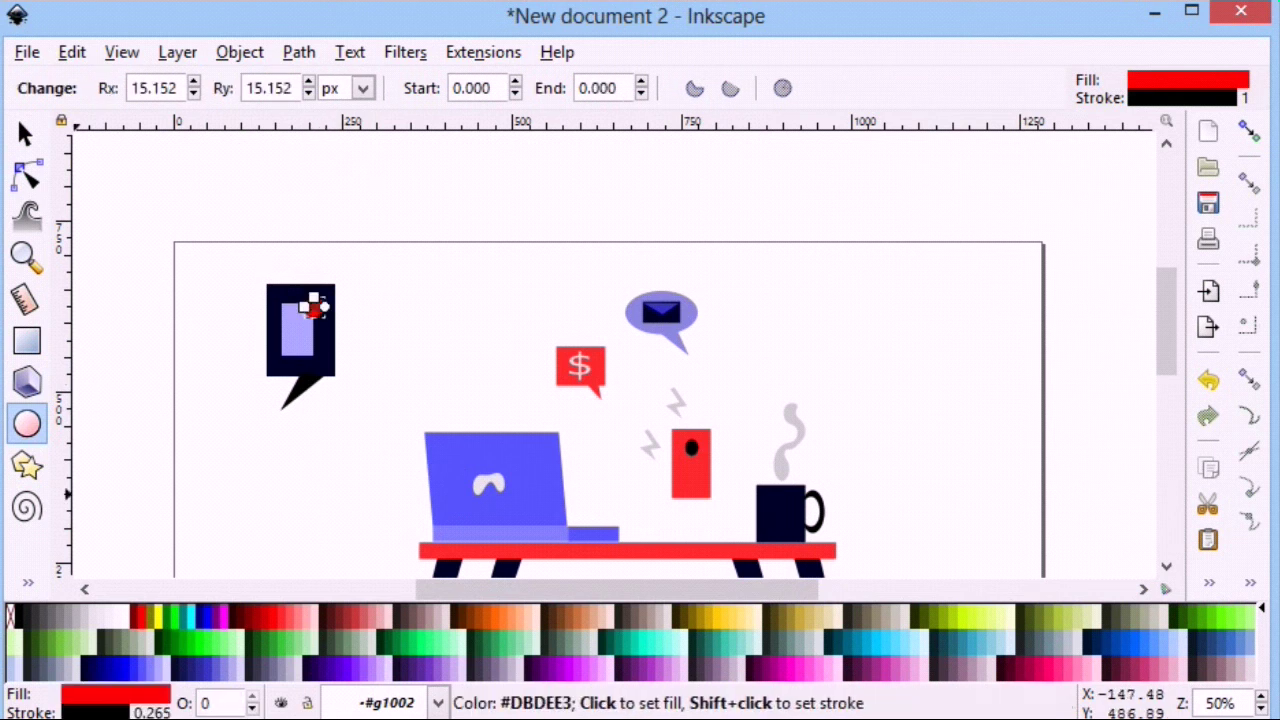
shift+click(10, 615)
click(115, 712)
key(Escape)
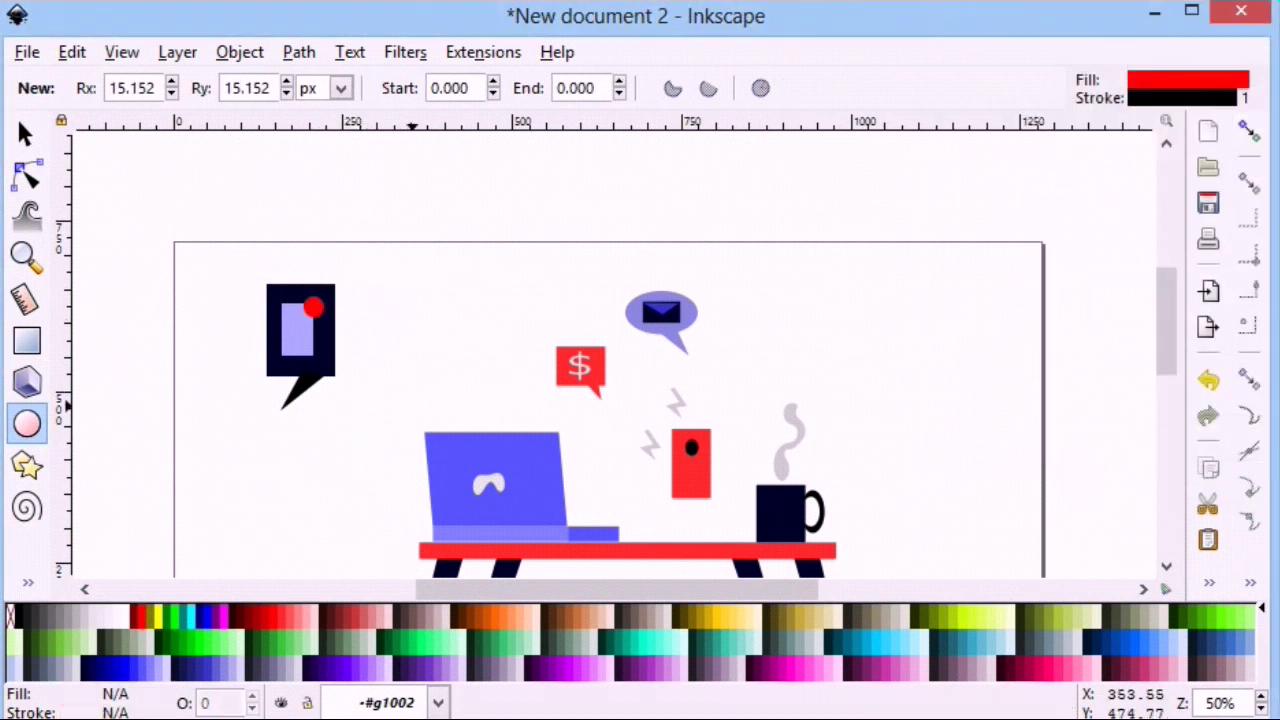
Group the navy bubble, lavender screen and red dot together.
key(s)
drag(366, 417, 248, 274)
click(240, 52)
click(275, 109)
Shrink the phone bubble and position it beside the envelope bubble, untilted.
mouse_move(257, 420)
mouse_down()
mouse_move(289, 385)
mouse_move(794, 341)
mouse_up()
click(320, 340)
drag(740, 376, 767, 336)
click(773, 331)
mouse_move(800, 275)
mouse_down()
mouse_move(809, 299)
mouse_move(796, 285)
mouse_move(788, 298)
mouse_up()
key(ctrl+z)
click(886, 362)
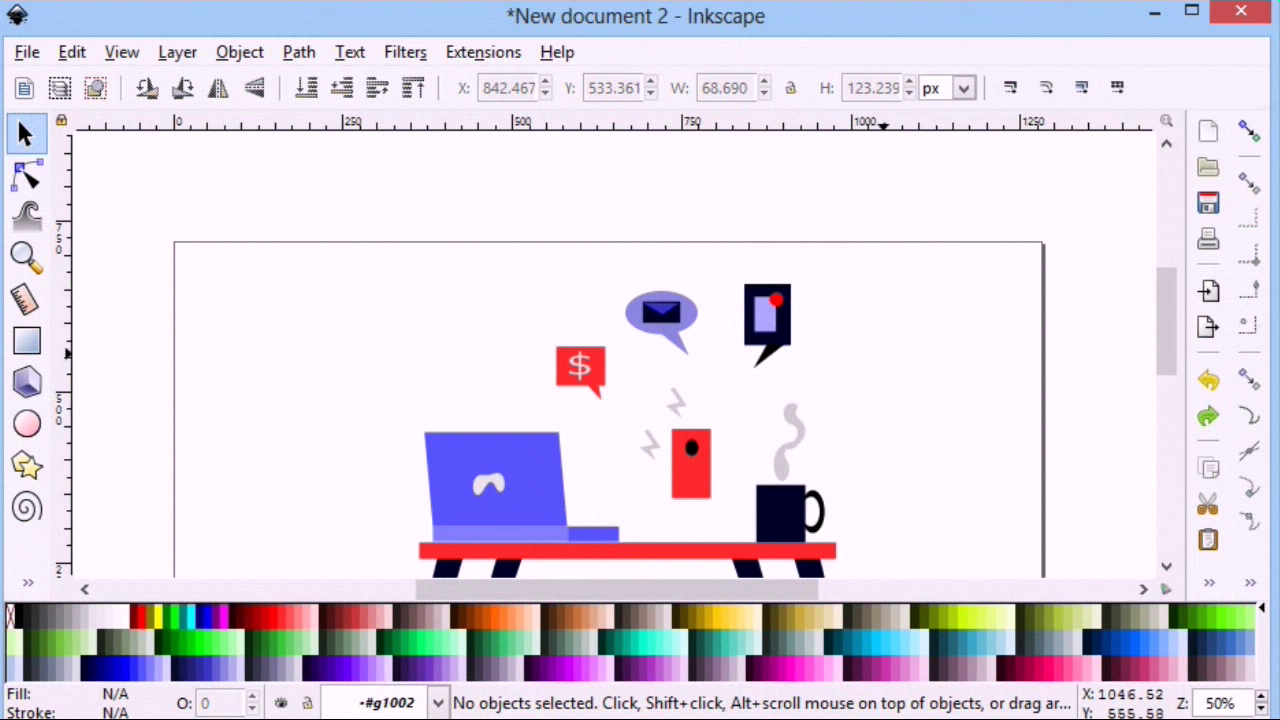
drag(762, 328, 754, 331)
click(906, 372)
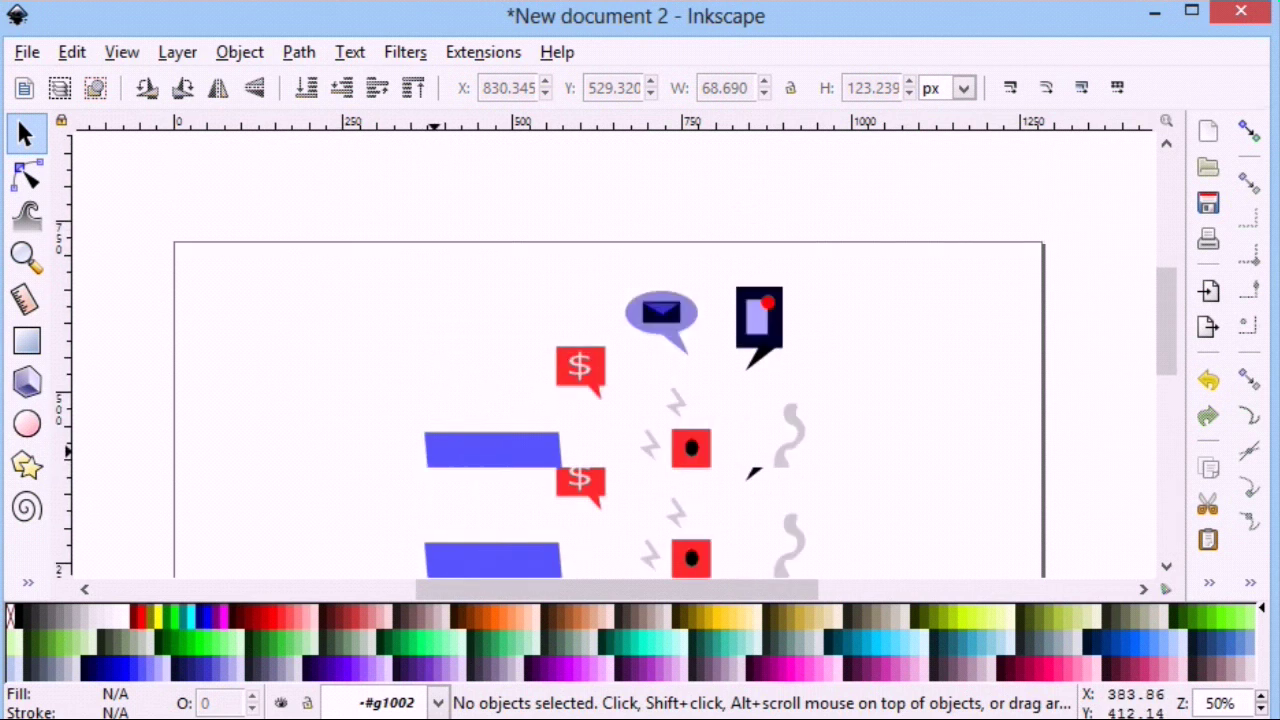
Fine-tune the cluster: $ bubble right and down, envelope lower, phone bubble down-left.
click(600, 368)
drag(600, 368, 612, 380)
drag(680, 334, 683, 343)
click(683, 344)
click(758, 330)
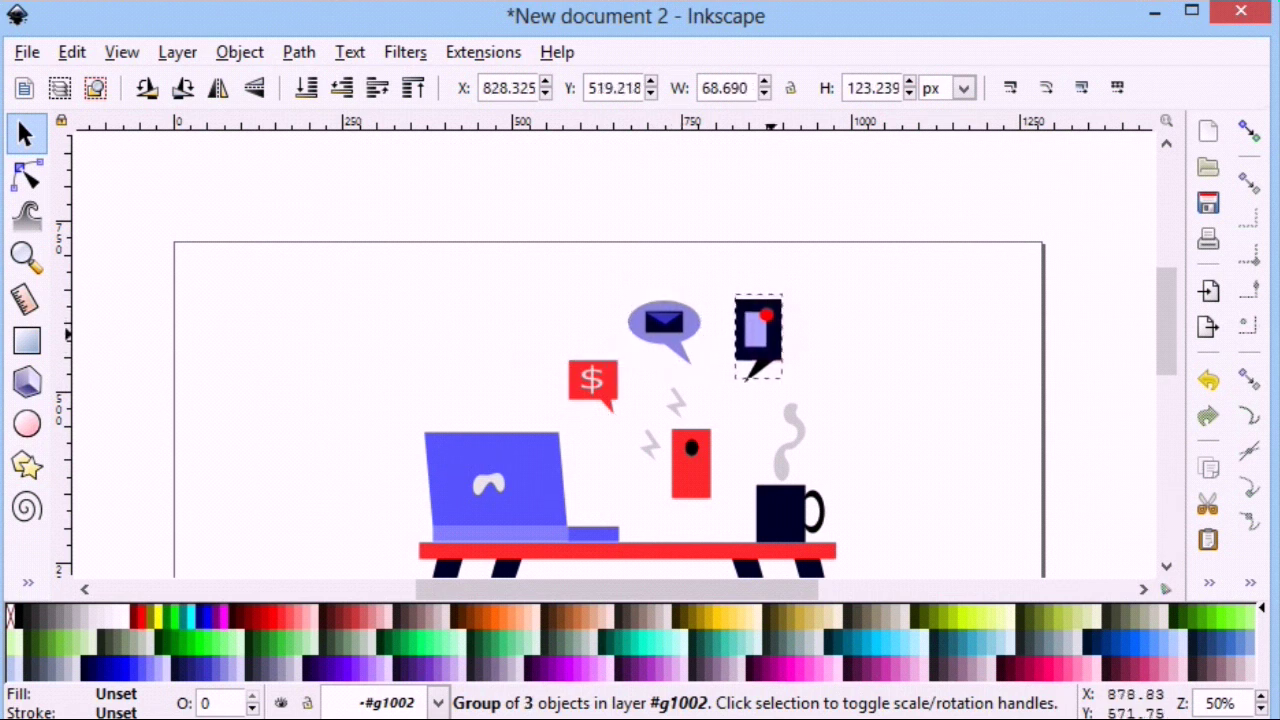
drag(758, 330, 746, 360)
click(866, 394)
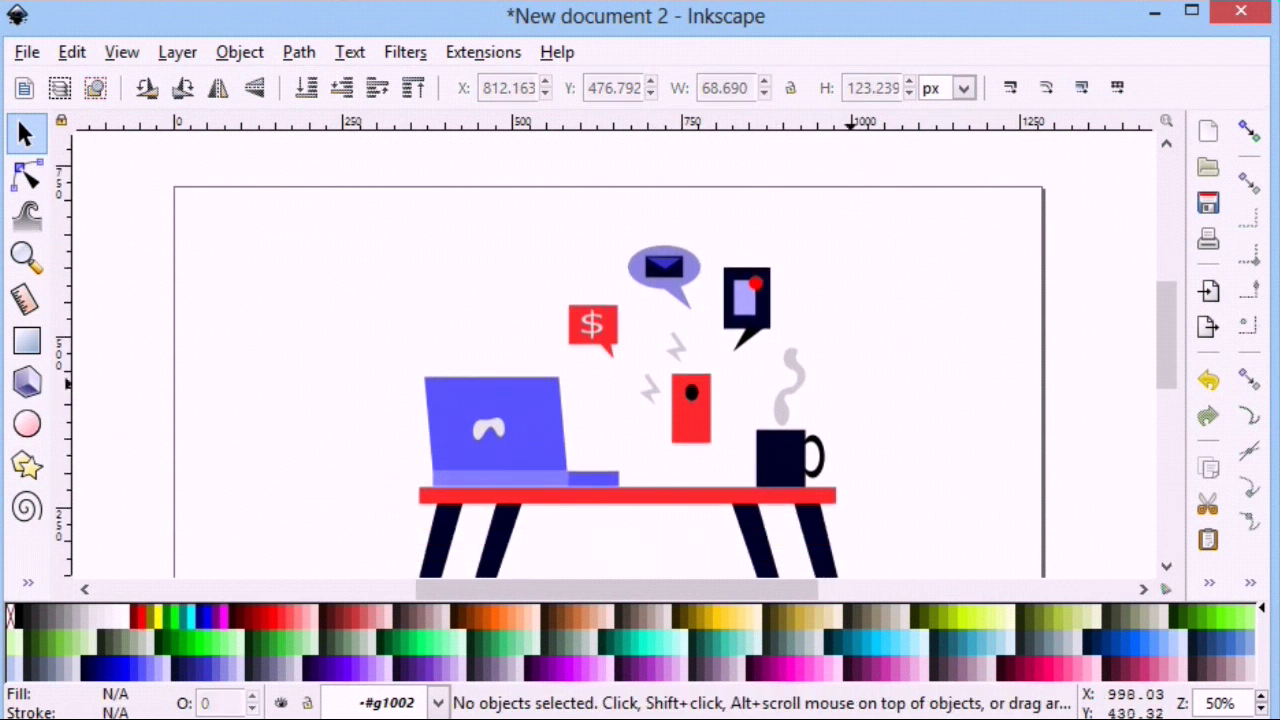
Draw a trial wide ellipse across the table legs and move it down.
scroll(880, 400, down, 5)
scroll(850, 375, up, 4)
scroll(231, 342, down, 3)
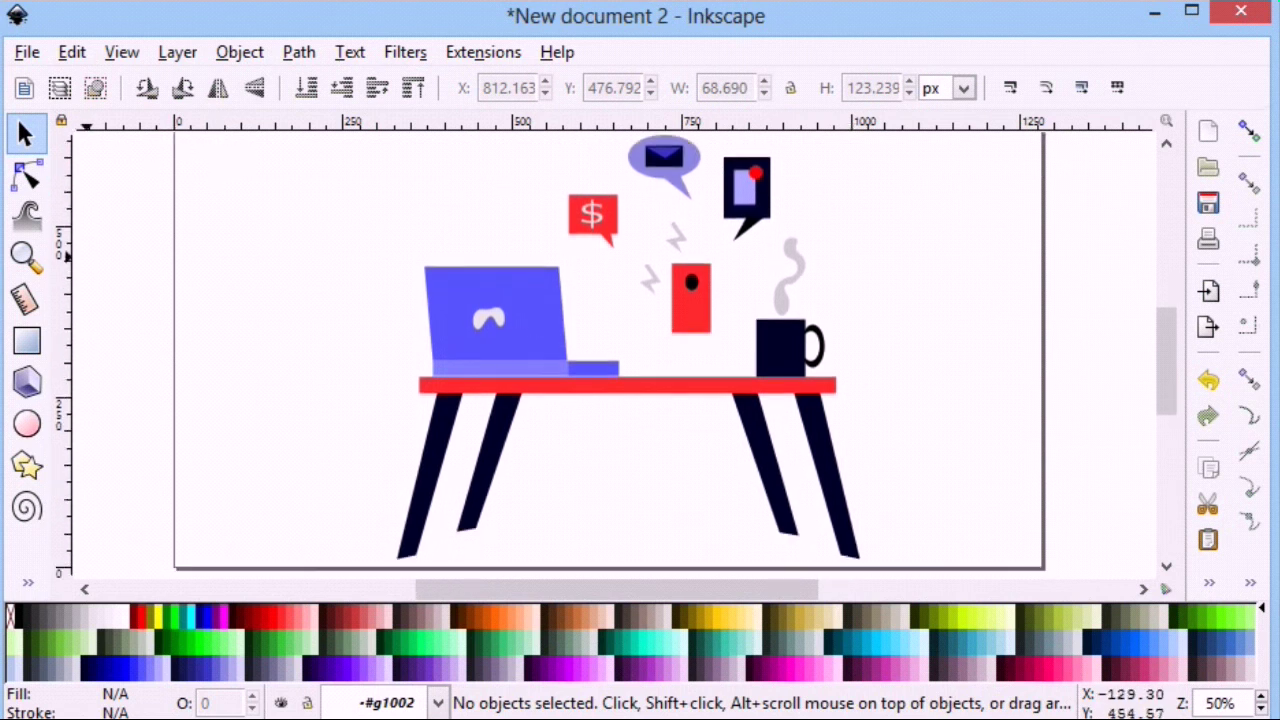
scroll(156, 263, down, 1)
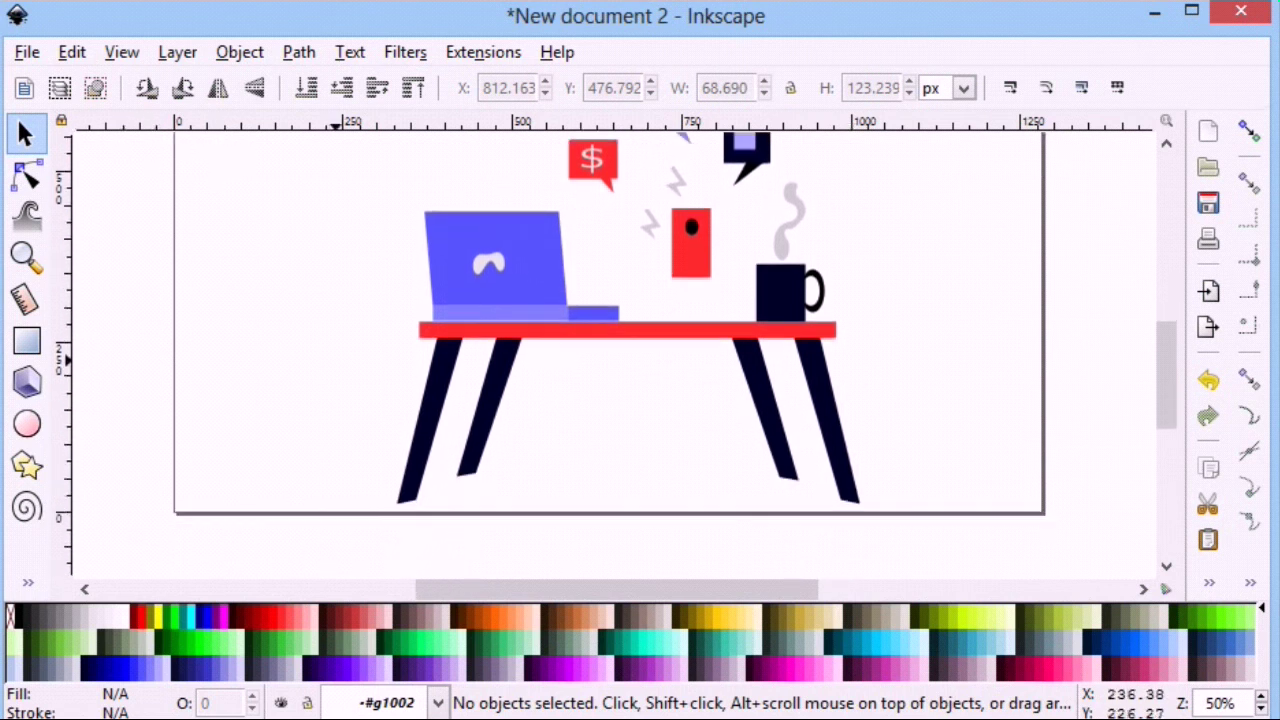
click(28, 582)
click(90, 344)
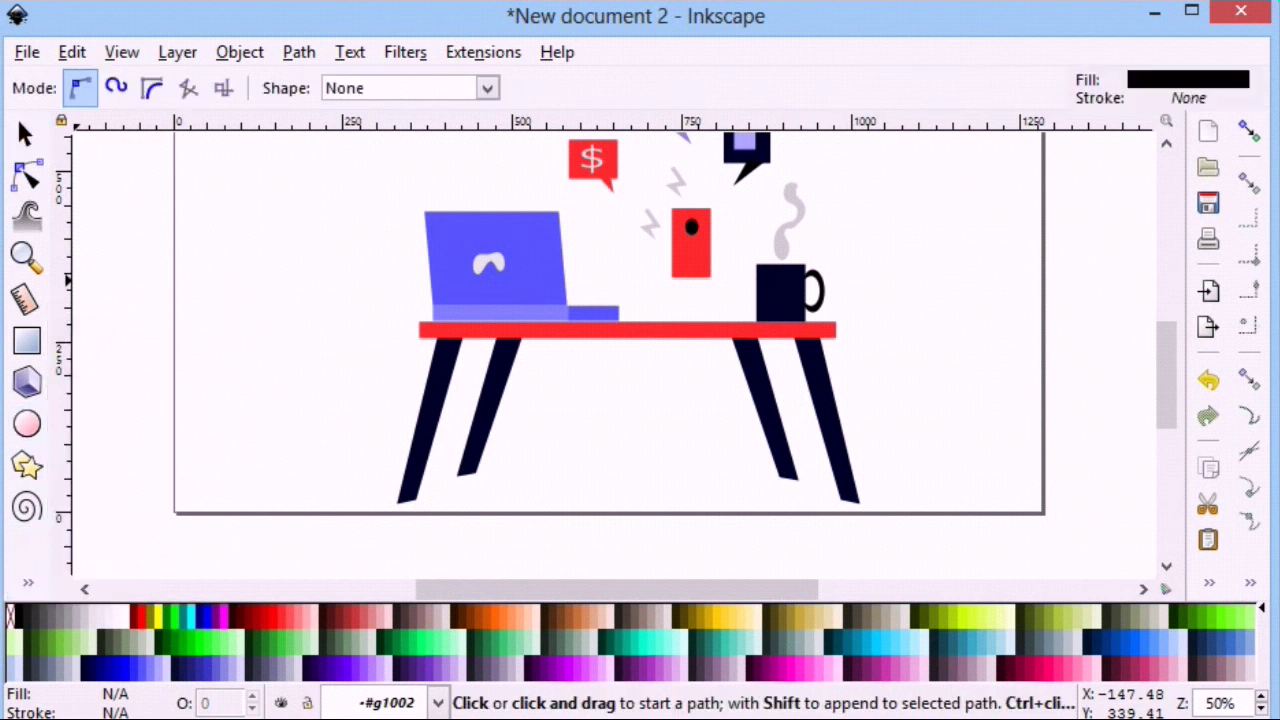
click(27, 424)
mouse_move(323, 403)
mouse_down()
mouse_move(893, 508)
mouse_move(894, 490)
mouse_up()
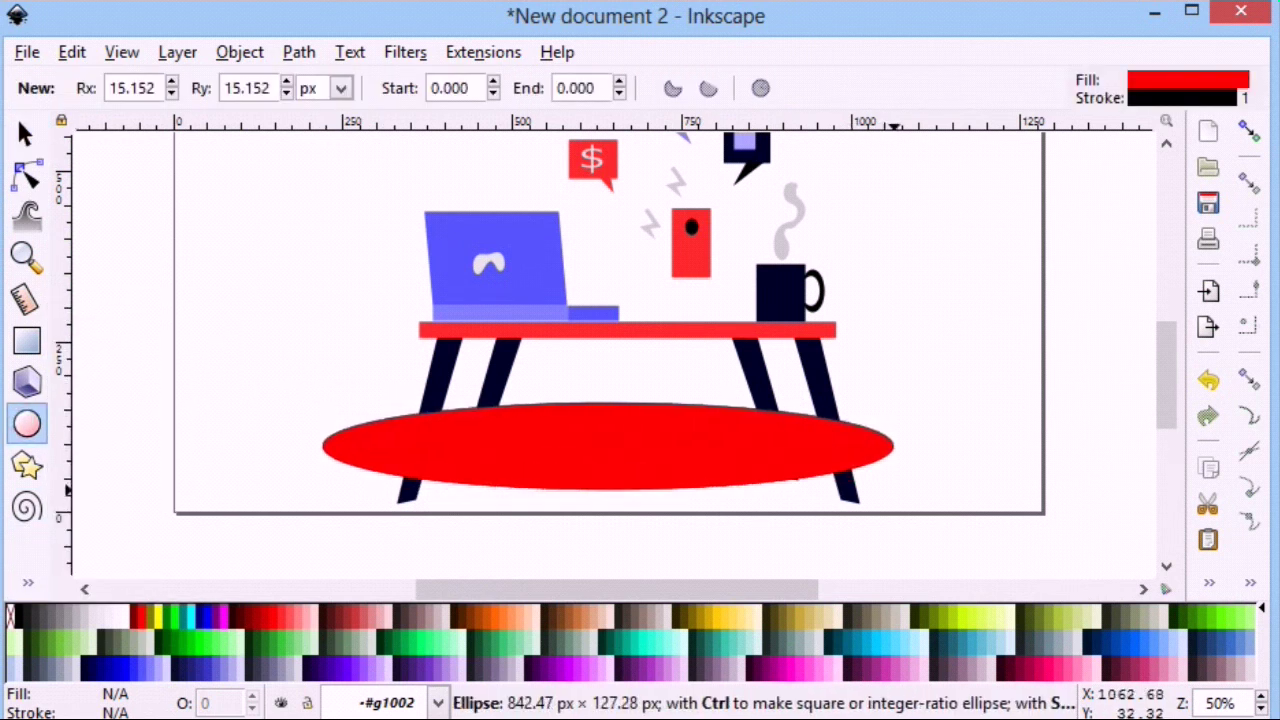
click(25, 133)
drag(648, 455, 664, 485)
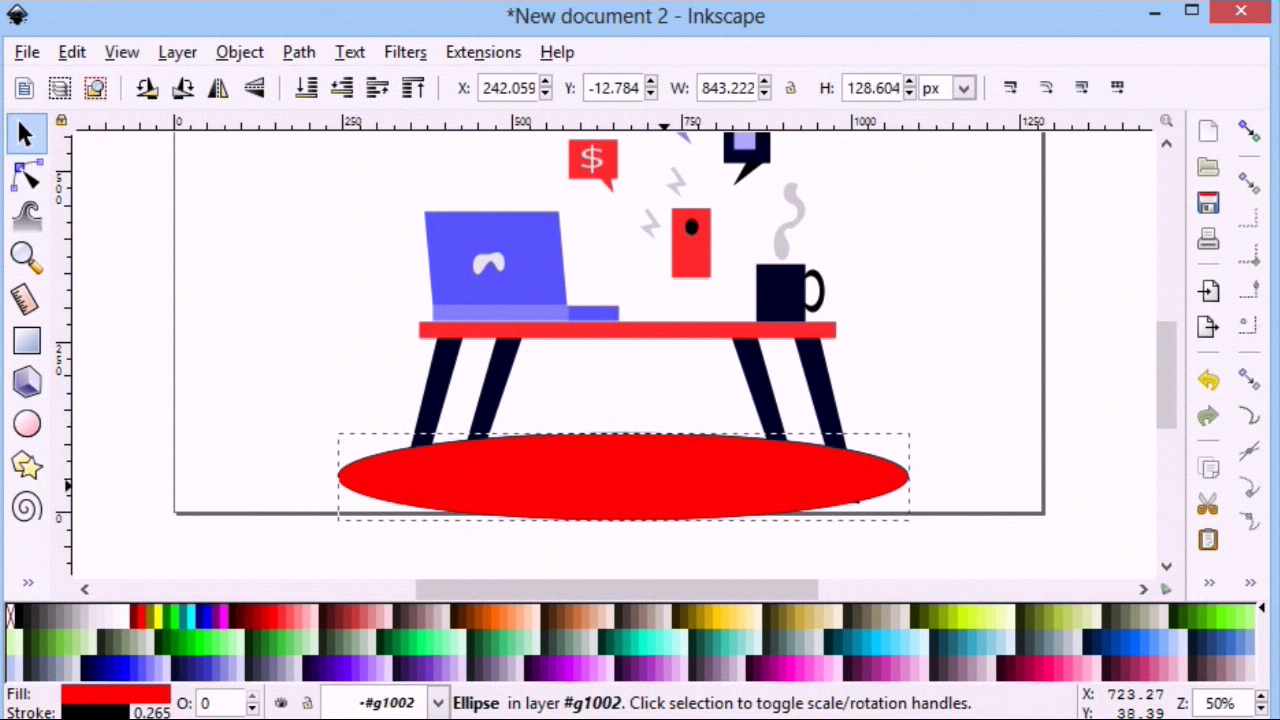
Flatten the trial red ellipse, then remove it from the drawing.
click(491, 374)
click(634, 371)
click(639, 466)
drag(623, 529, 622, 511)
click(296, 402)
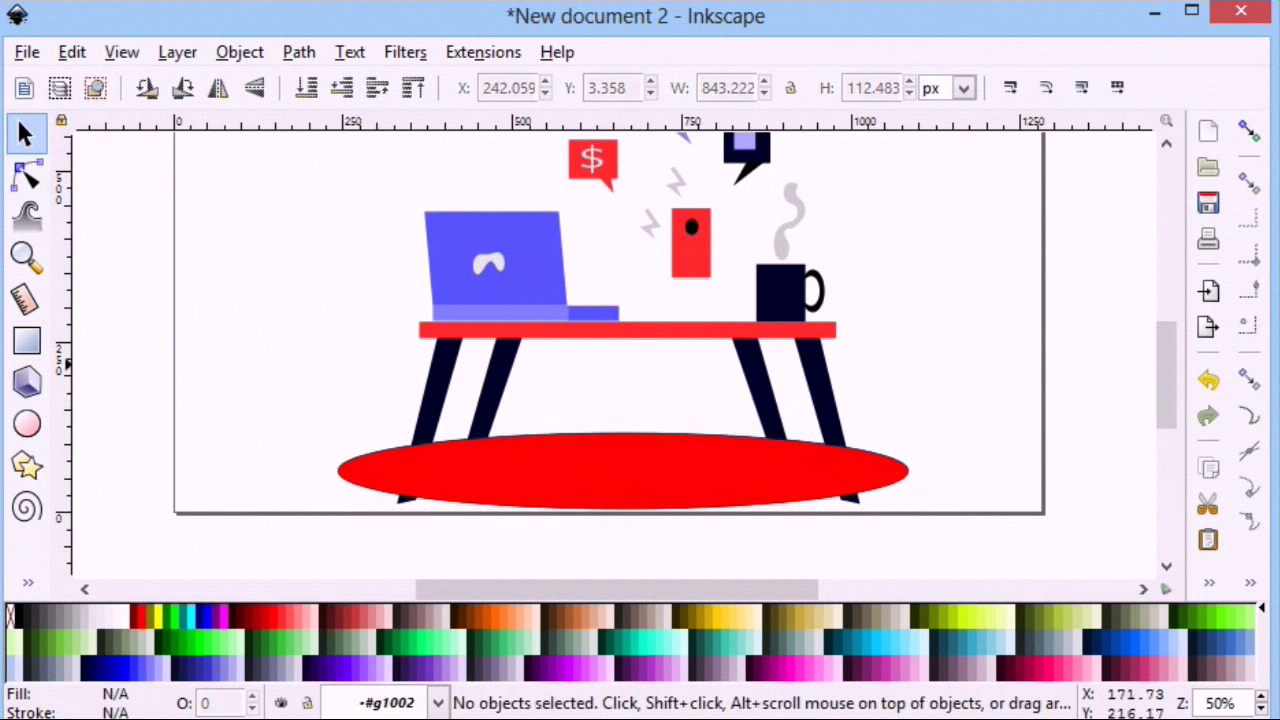
click(497, 484)
key(End)
key(Escape)
Zoom out to the whole page and group the 13 desk-scene pieces.
scroll(497, 484, up, 1)
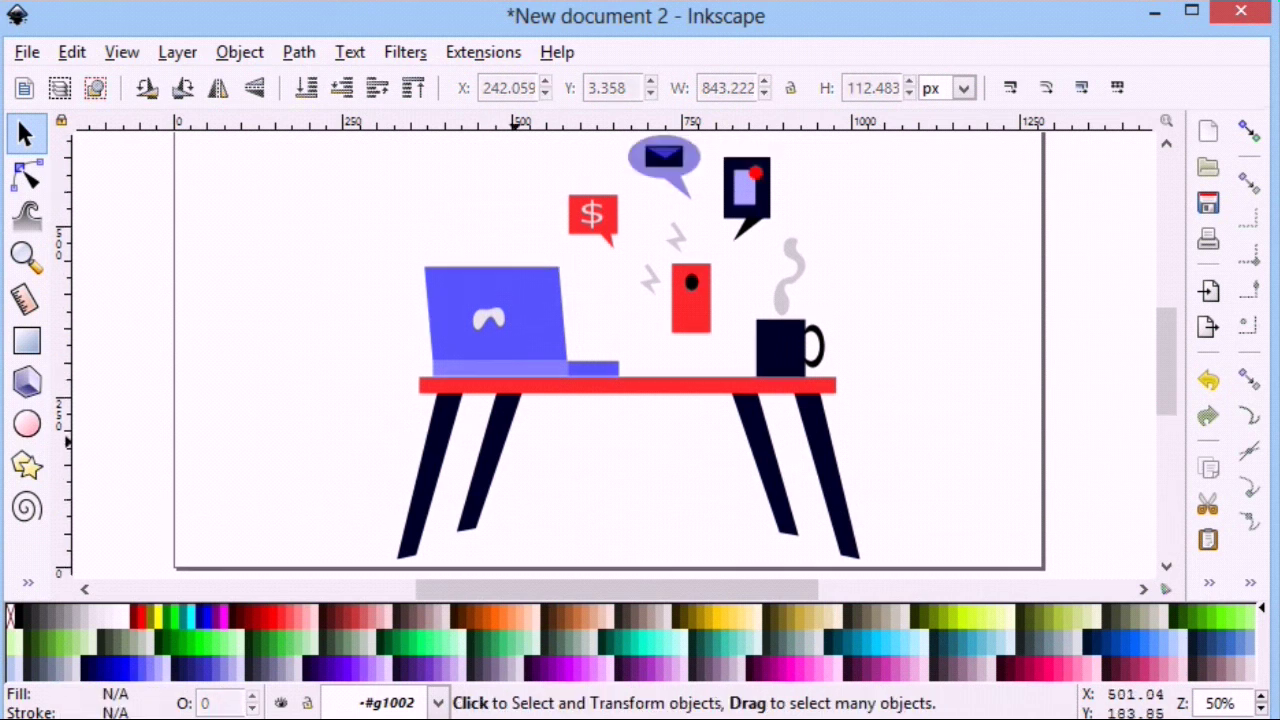
scroll(298, 553, up, 3)
click(26, 257)
key(minus)
key(minus)
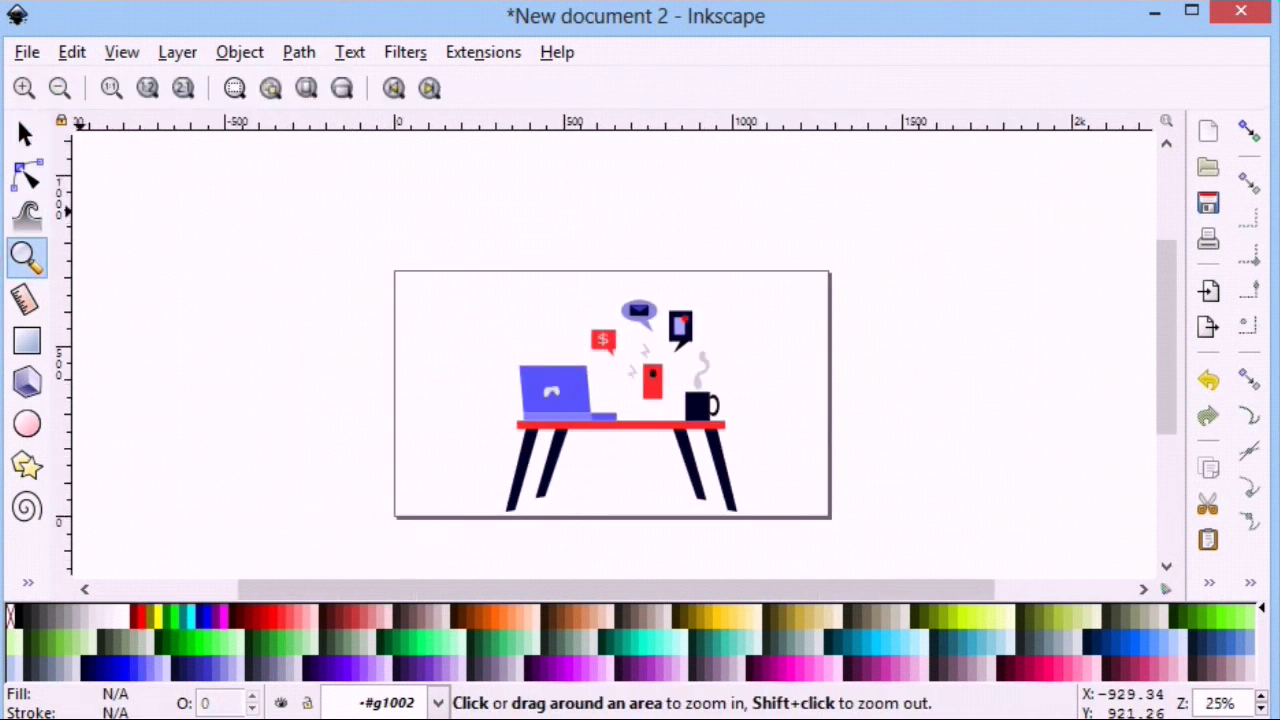
click(25, 133)
drag(815, 508, 466, 286)
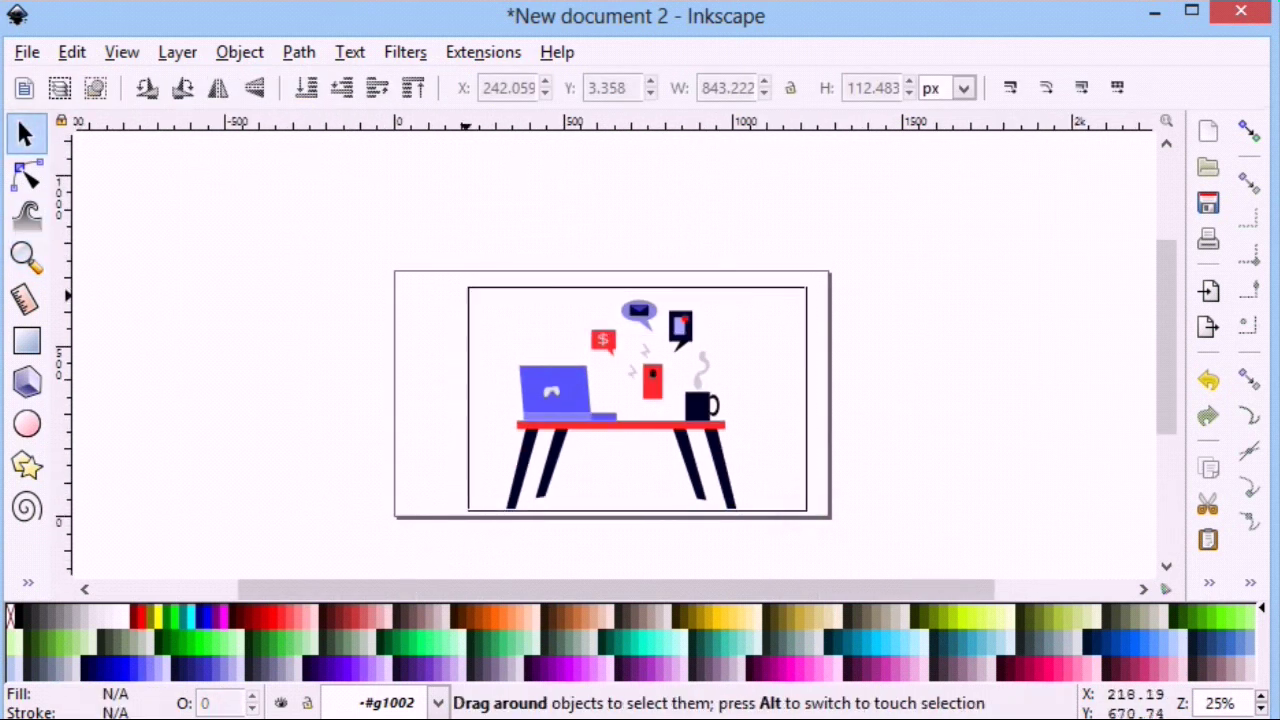
click(239, 52)
click(254, 271)
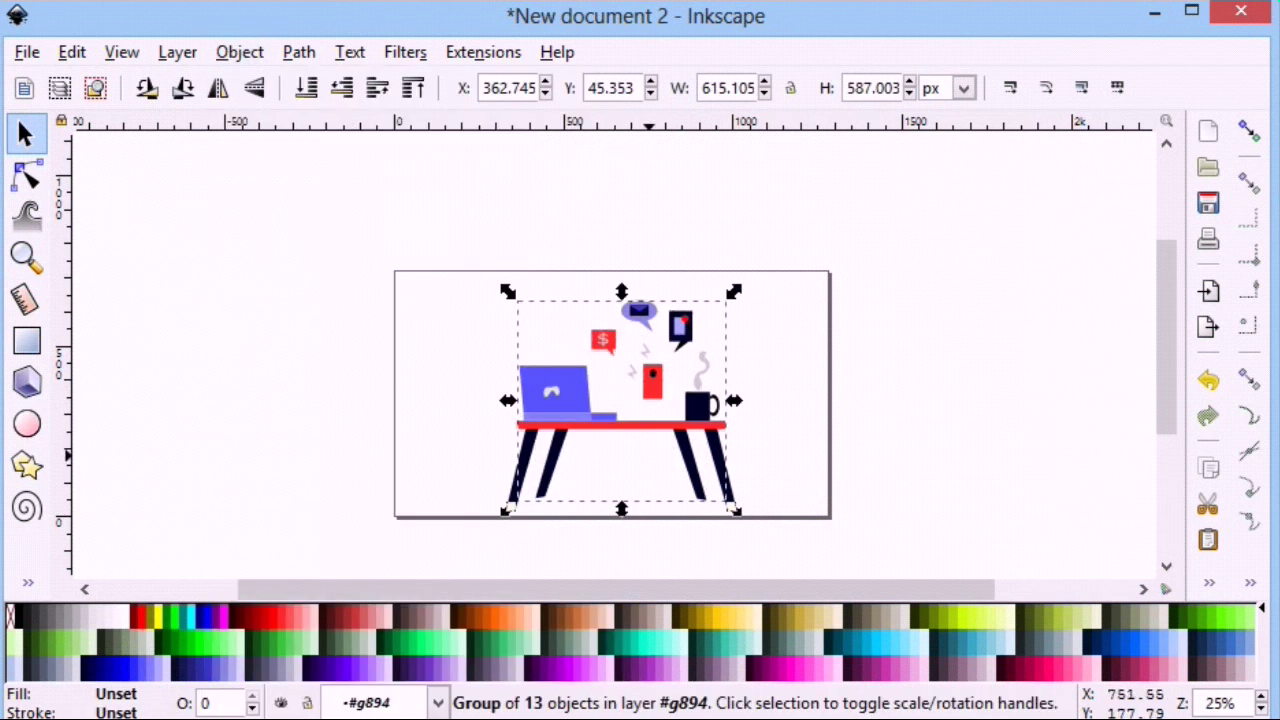
Group the scene group with the remaining object and nudge it up-left.
drag(815, 532, 466, 278)
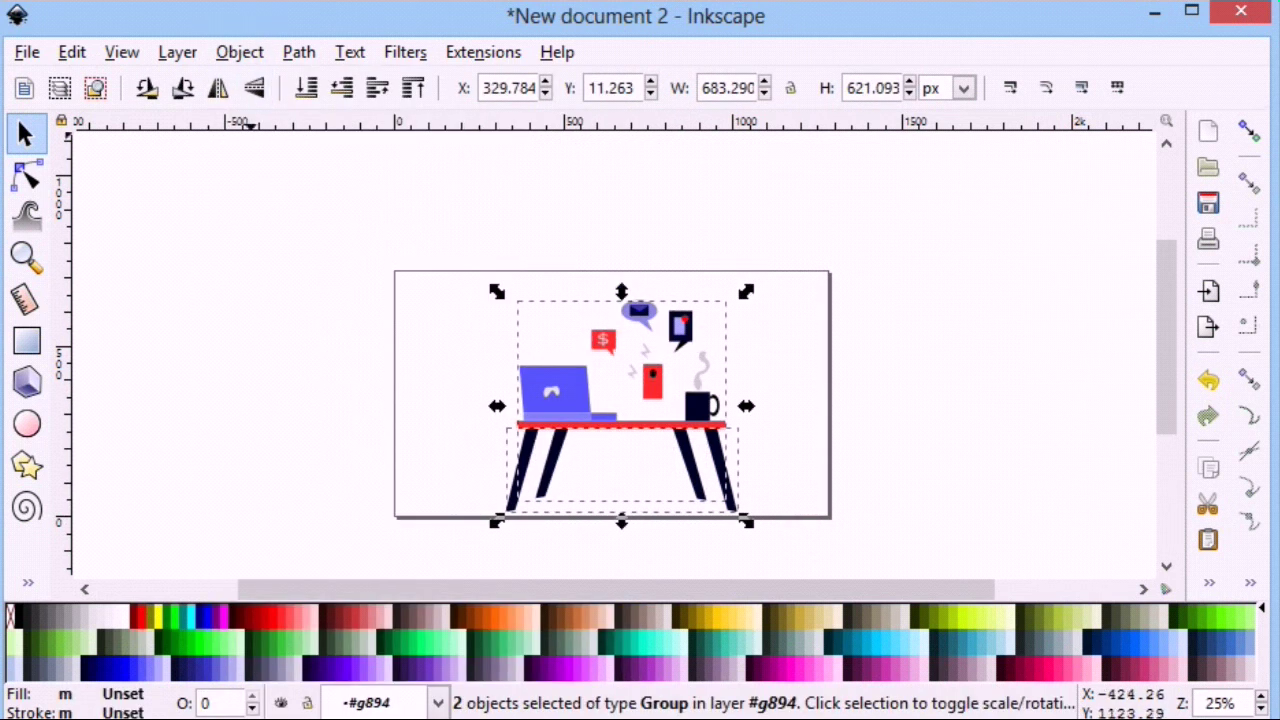
click(239, 52)
click(260, 276)
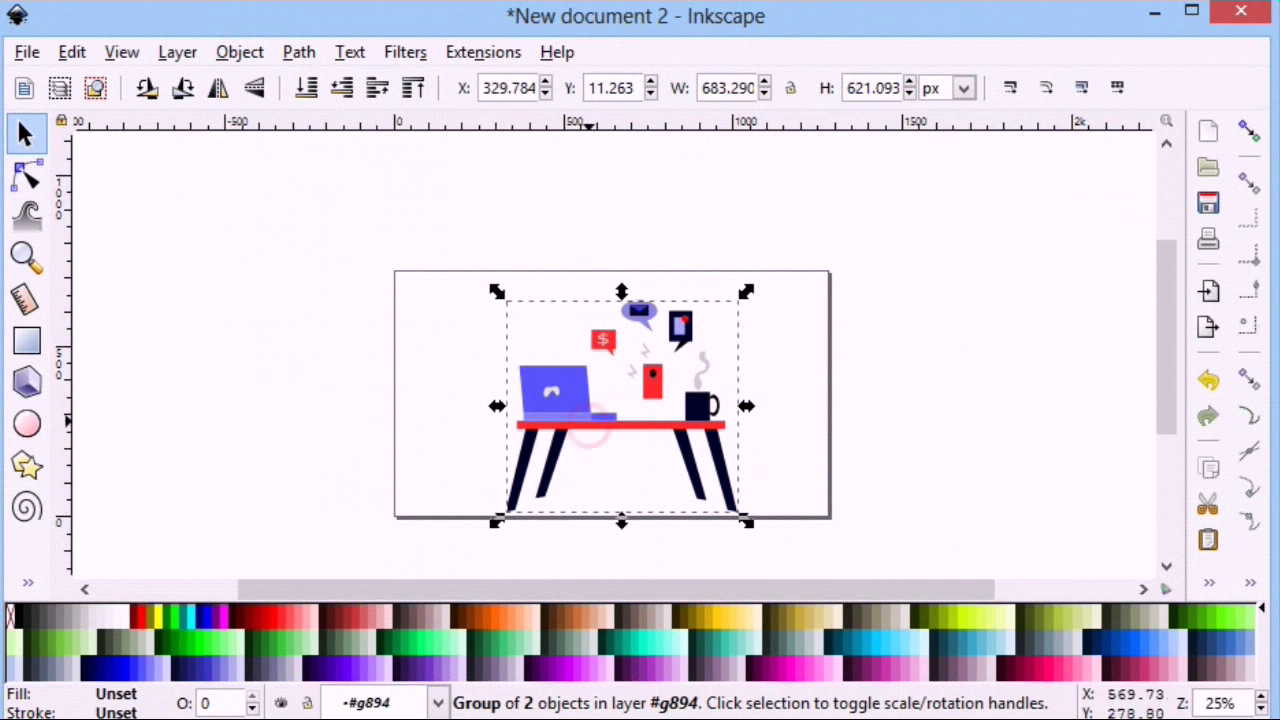
drag(592, 428, 585, 417)
click(440, 442)
Draw a wide ellipse under the table with no outline and light gray fill.
click(27, 424)
drag(452, 469, 762, 514)
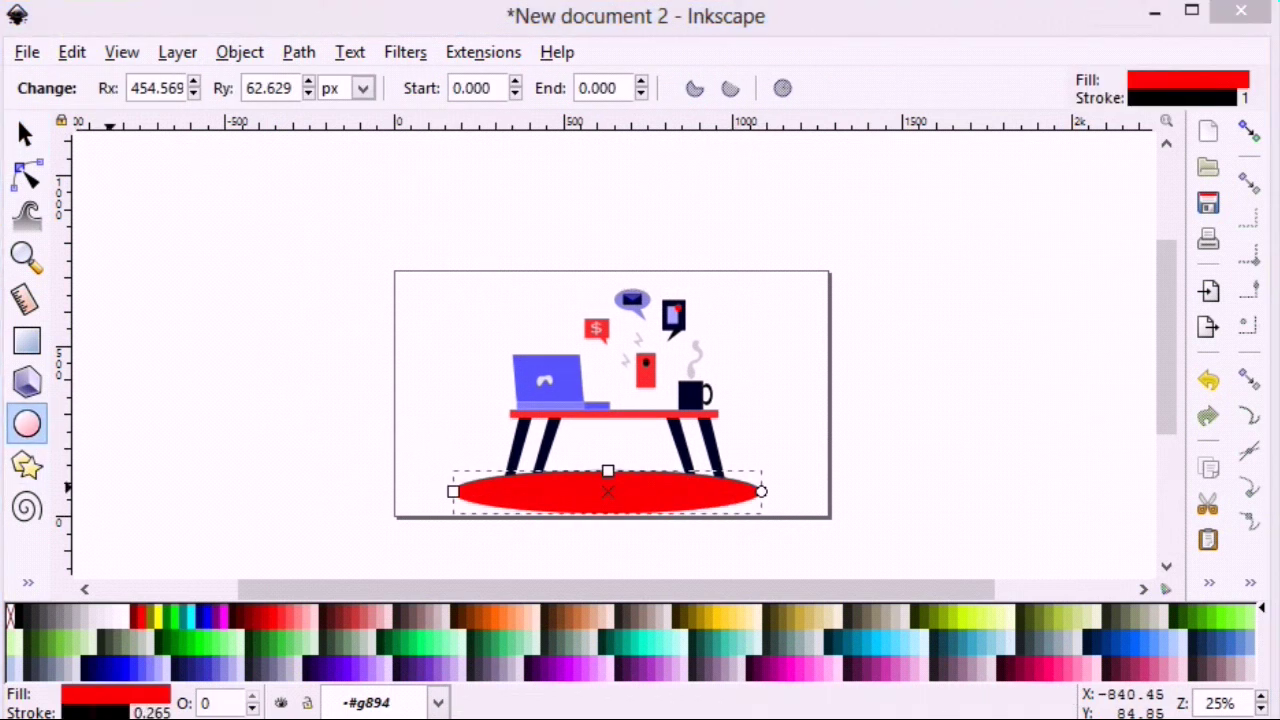
click(115, 712)
click(976, 100)
click(1268, 8)
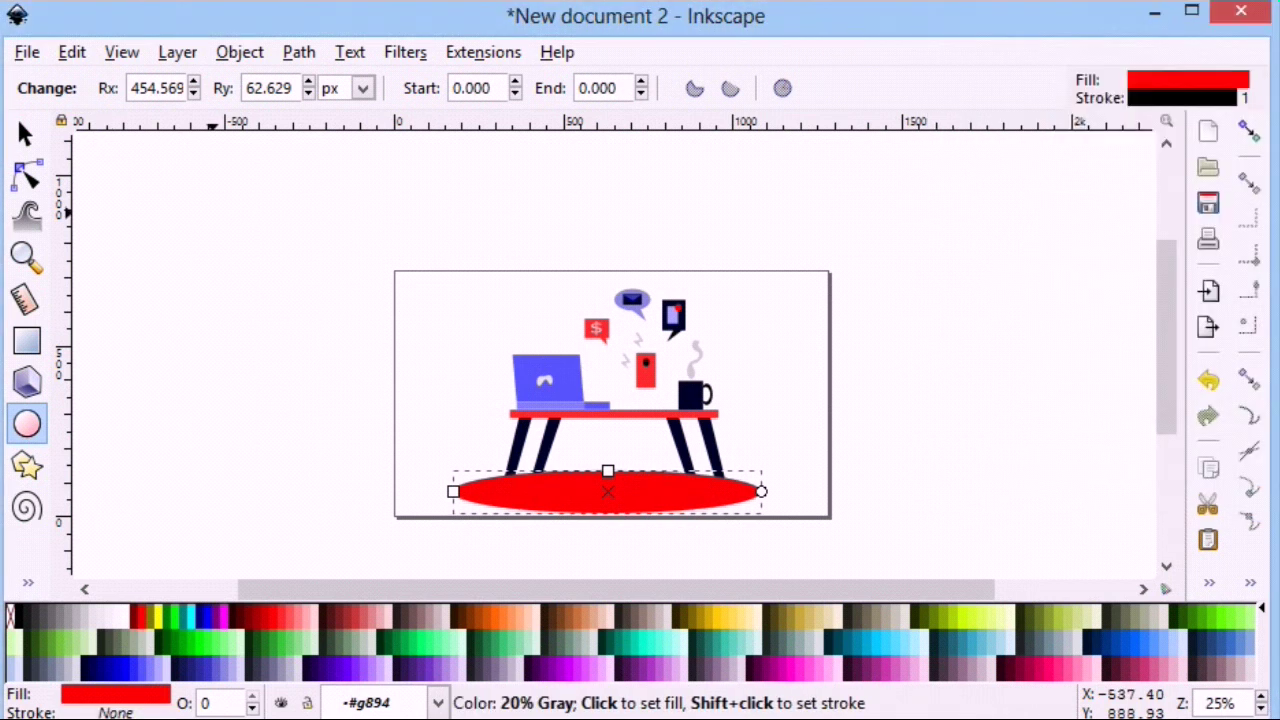
click(90, 617)
click(25, 133)
click(565, 497)
click(206, 402)
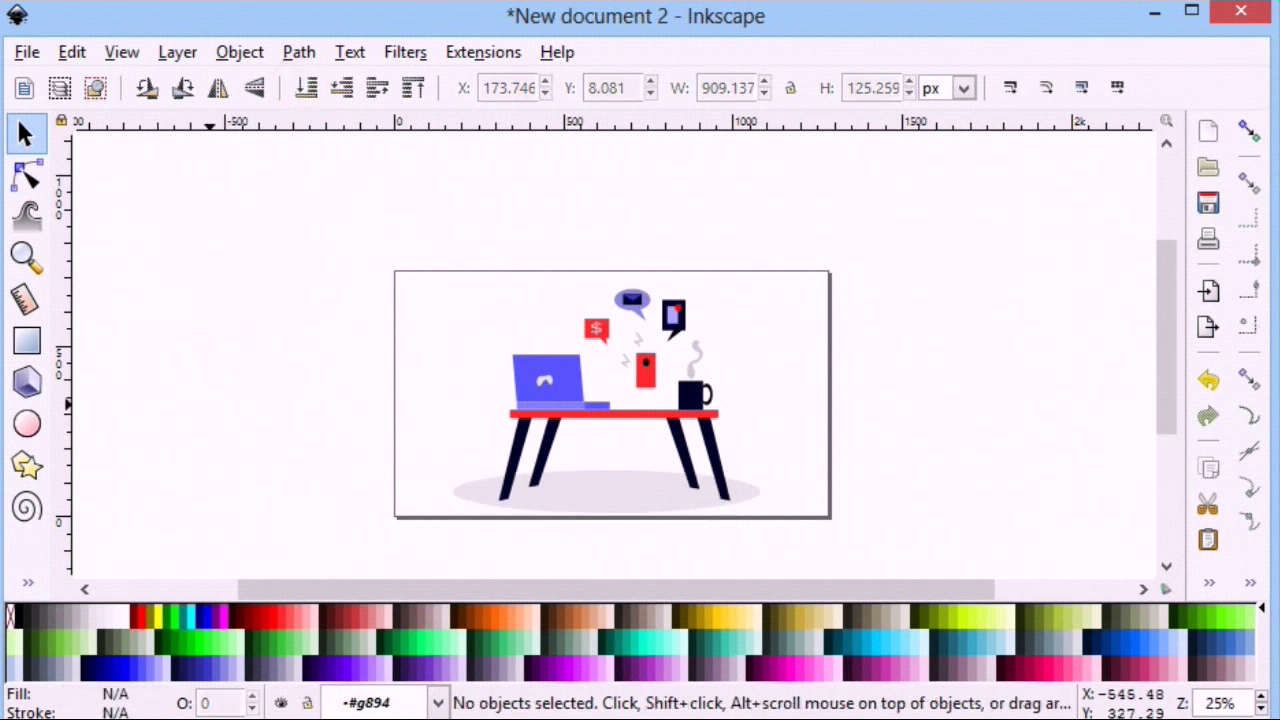
scroll(318, 445, up, 1)
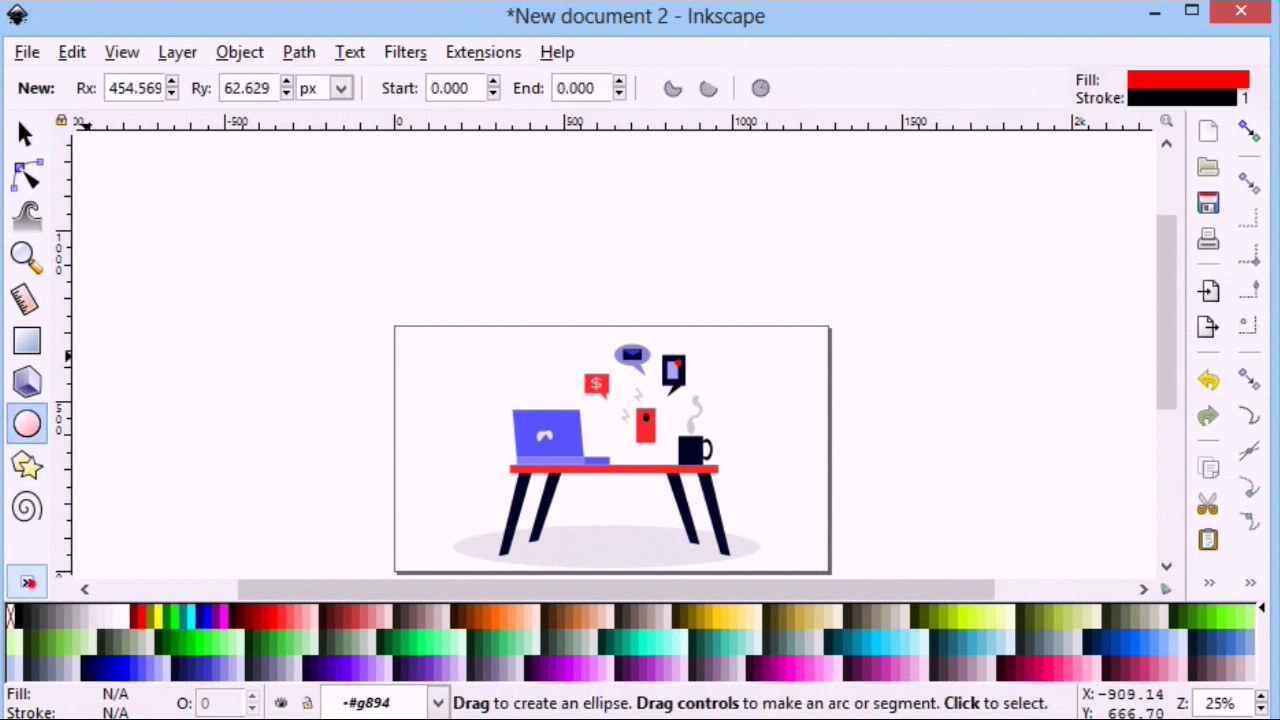
Draw a red circle left of the page and remove its outline.
click(27, 582)
key(Escape)
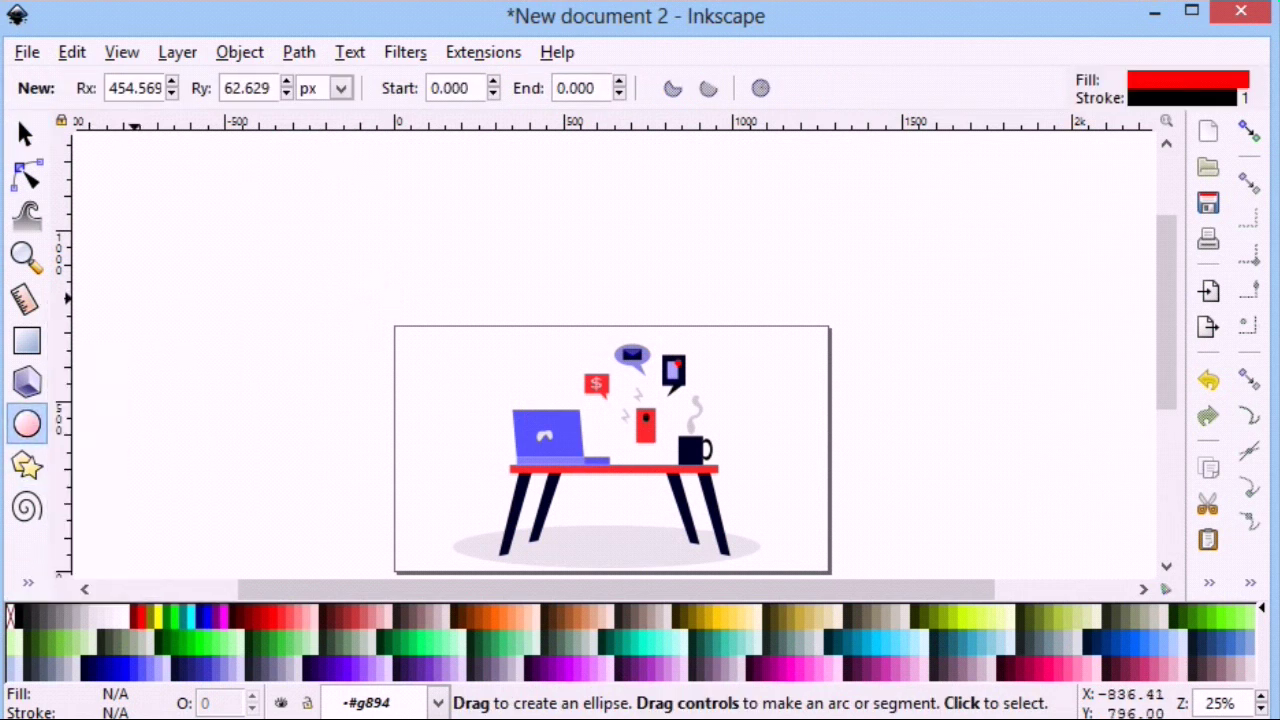
drag(271, 302, 363, 380)
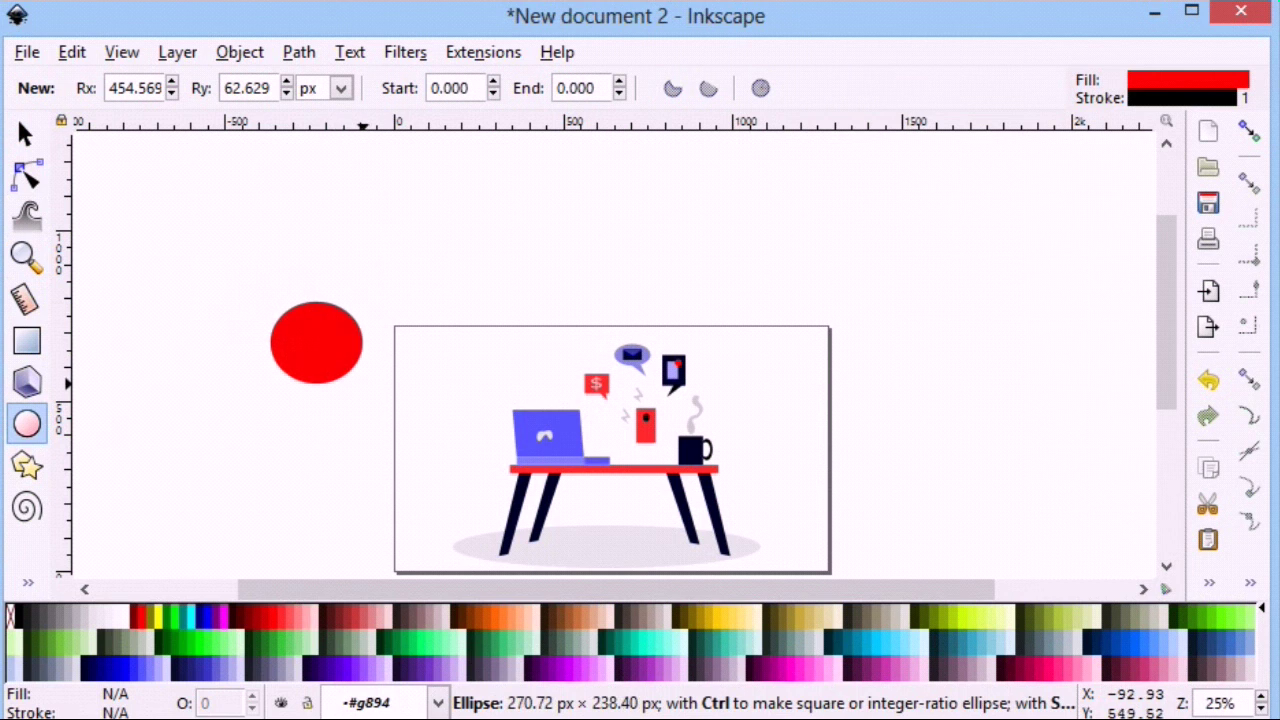
click(27, 133)
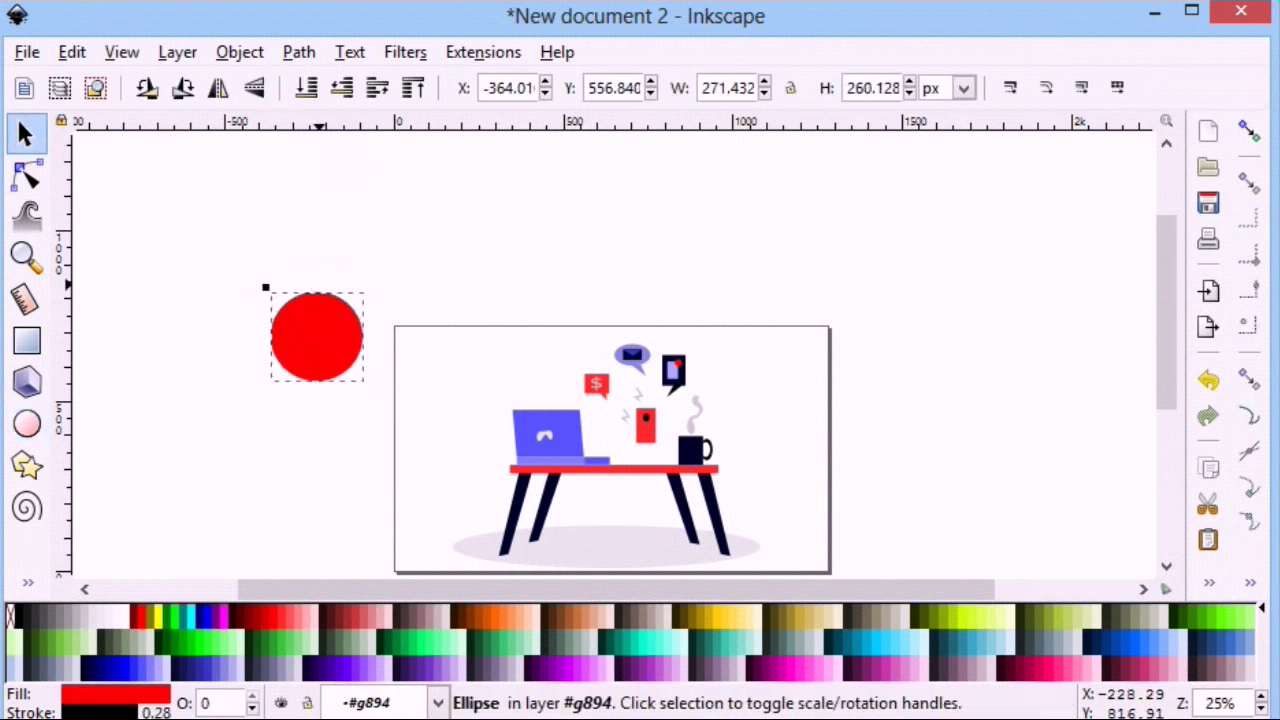
click(212, 352)
key(ctrl+shift+f)
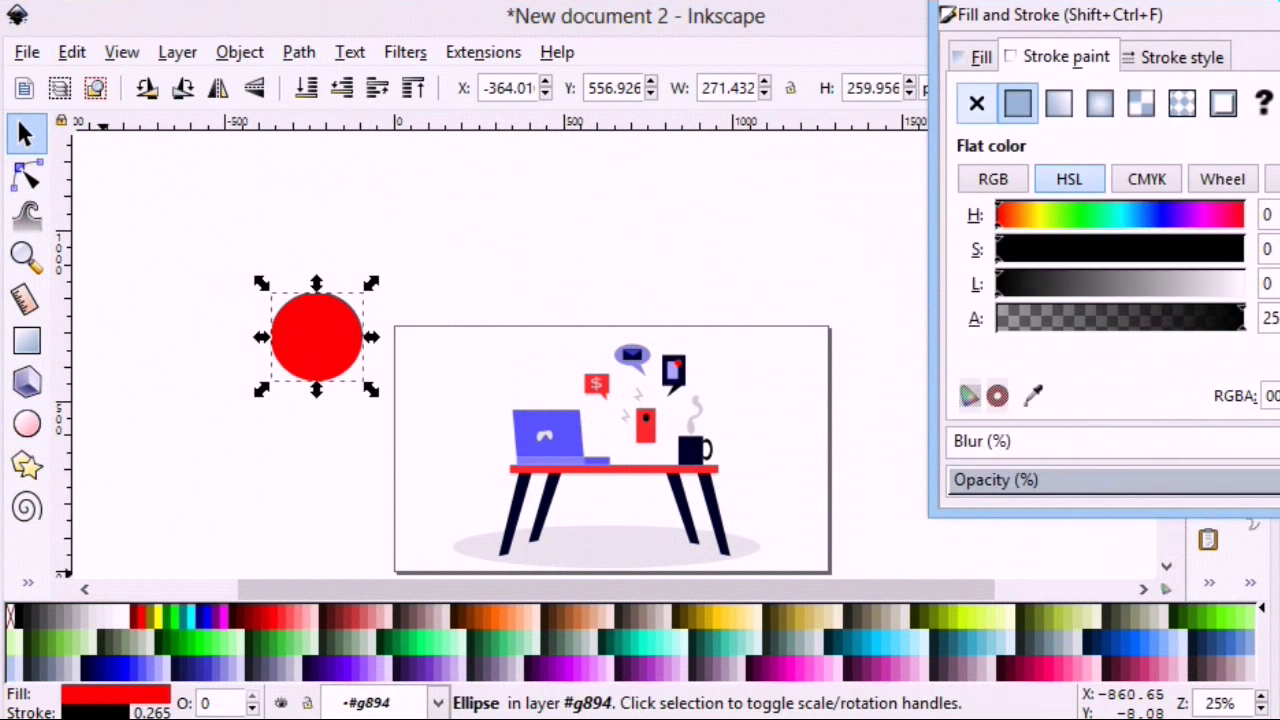
click(1000, 54)
click(974, 100)
click(243, 449)
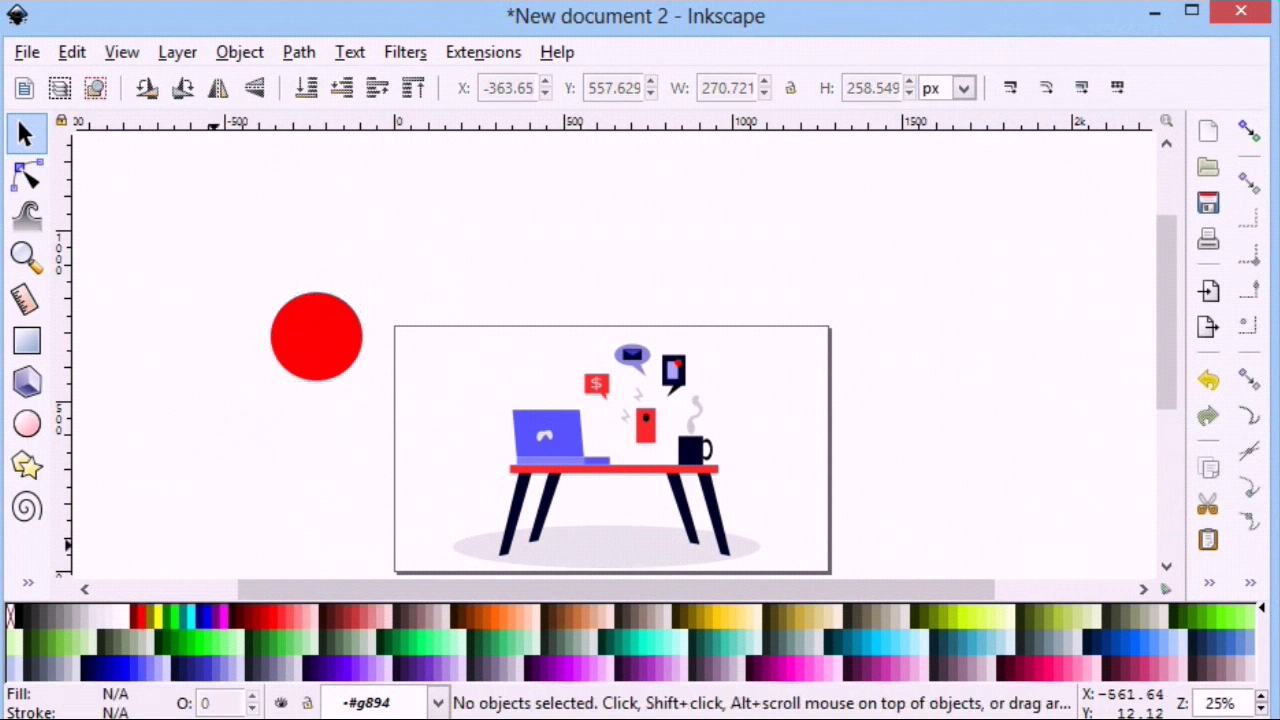
Duplicate the circle, shrink the copy inside it and fill it blue #5F5FD3.
click(284, 303)
right_click(284, 303)
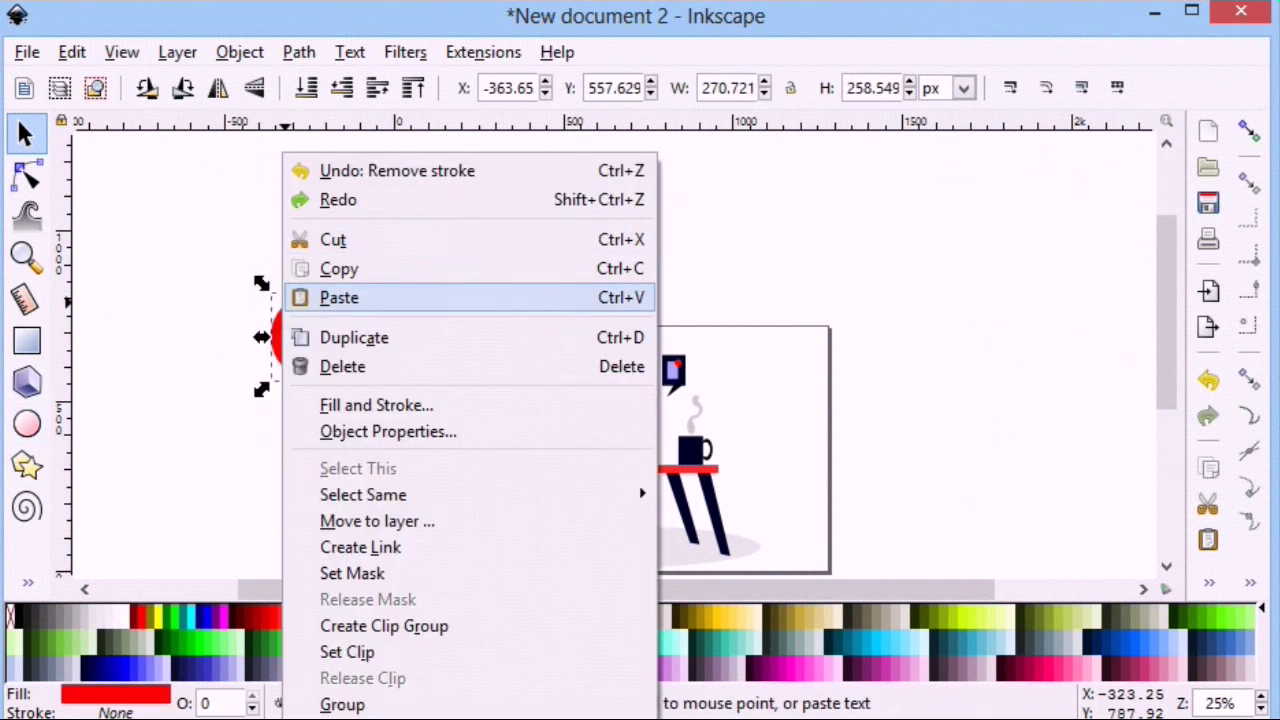
click(372, 337)
drag(371, 389, 360, 378)
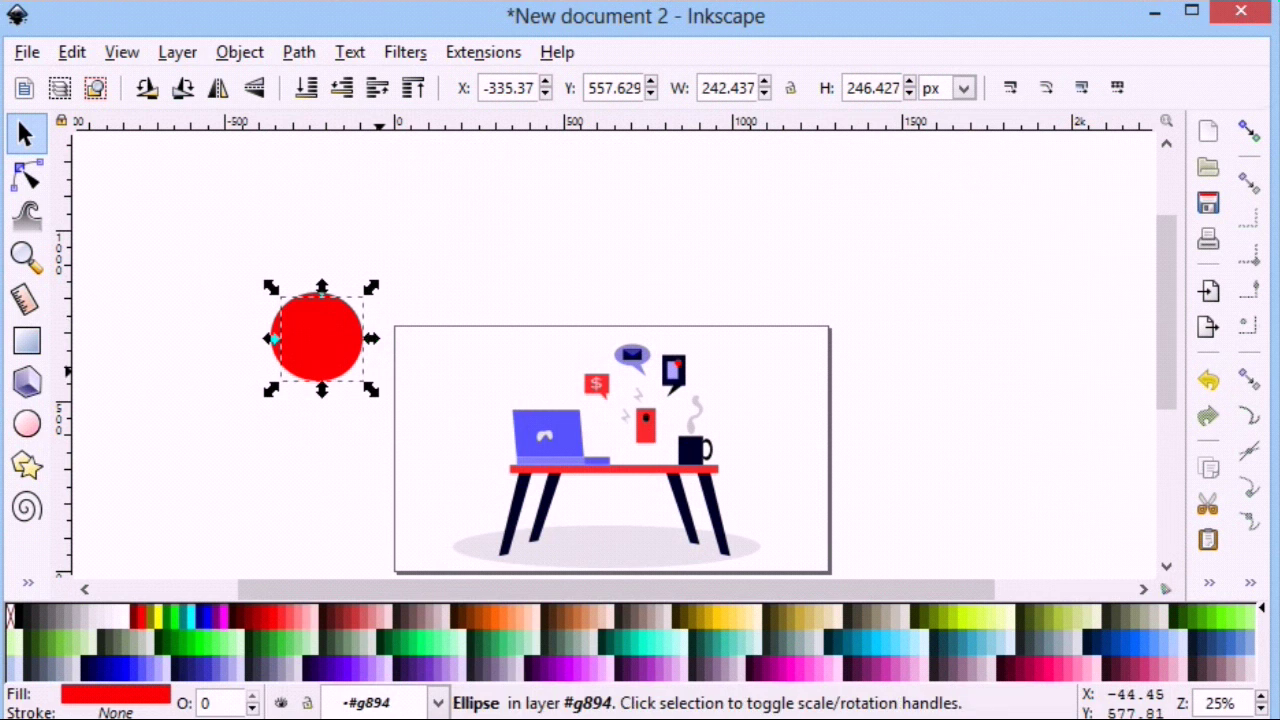
drag(361, 296, 316, 297)
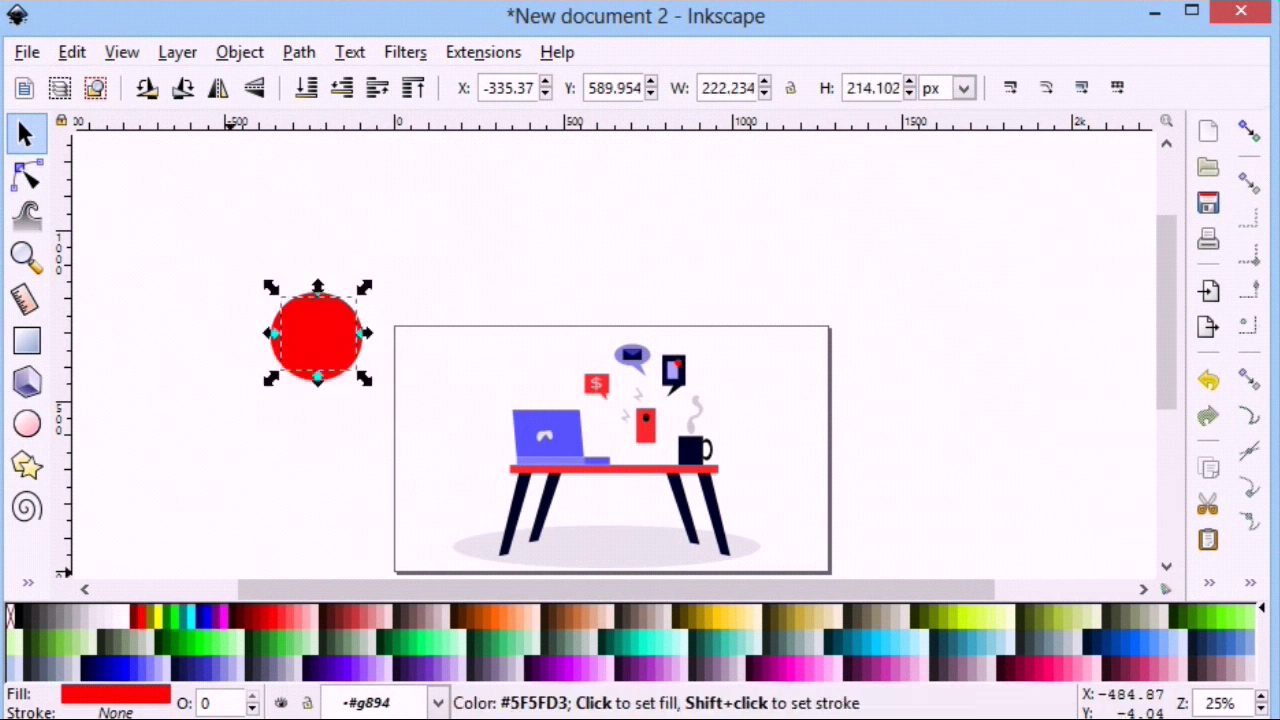
click(213, 670)
click(267, 476)
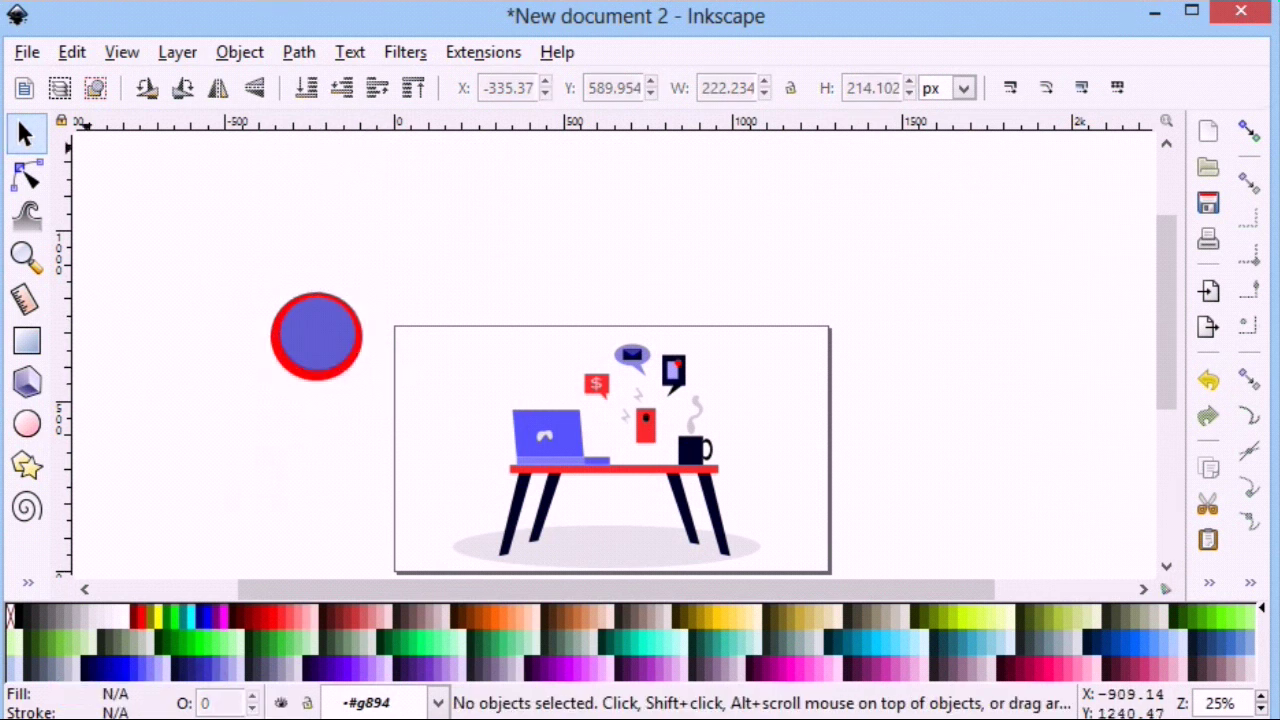
click(329, 368)
click(349, 378)
Centre the two circles on each other and group them.
drag(375, 414, 222, 280)
click(1208, 582)
click(1157, 519)
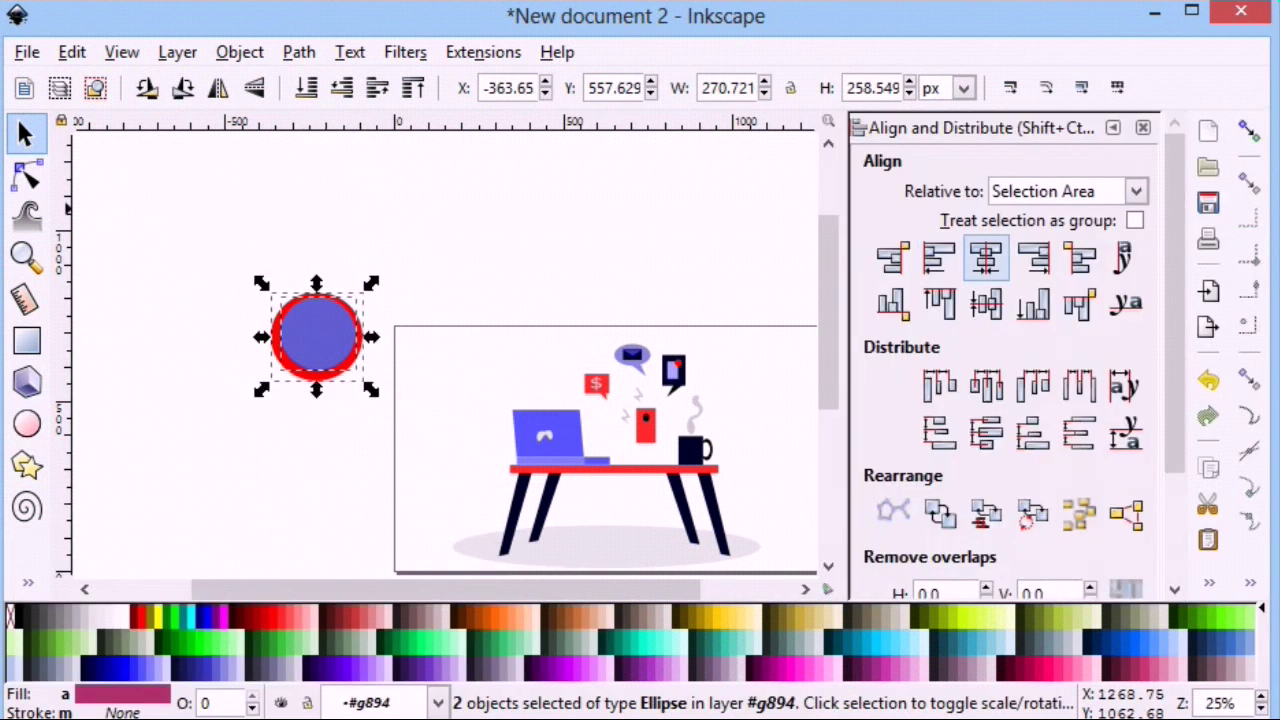
click(1143, 127)
click(590, 247)
drag(400, 392, 243, 283)
click(250, 55)
click(268, 274)
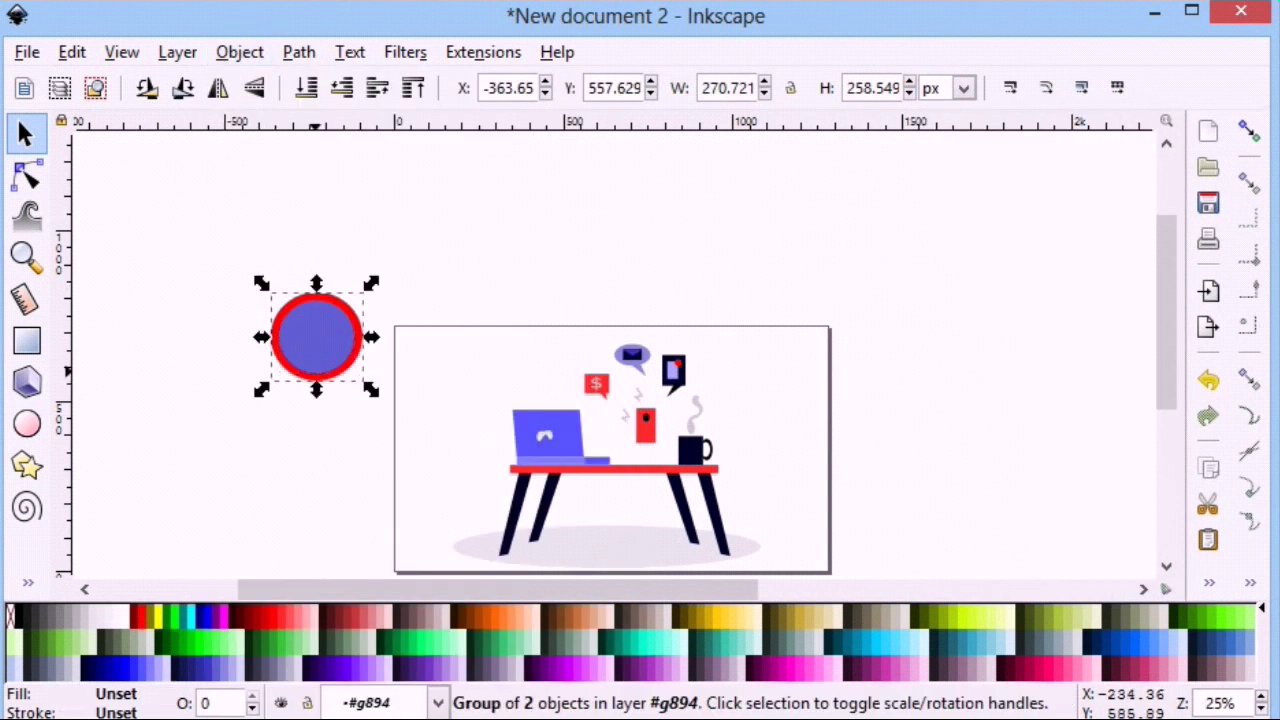
Scale the clock to about 166 × 170 px at the top-right, above the mug.
drag(316, 337, 778, 375)
drag(831, 314, 796, 376)
drag(835, 336, 810, 343)
drag(792, 393, 787, 383)
Zoom in and draw a V-shaped three-point path as hands on the clock face.
click(28, 583)
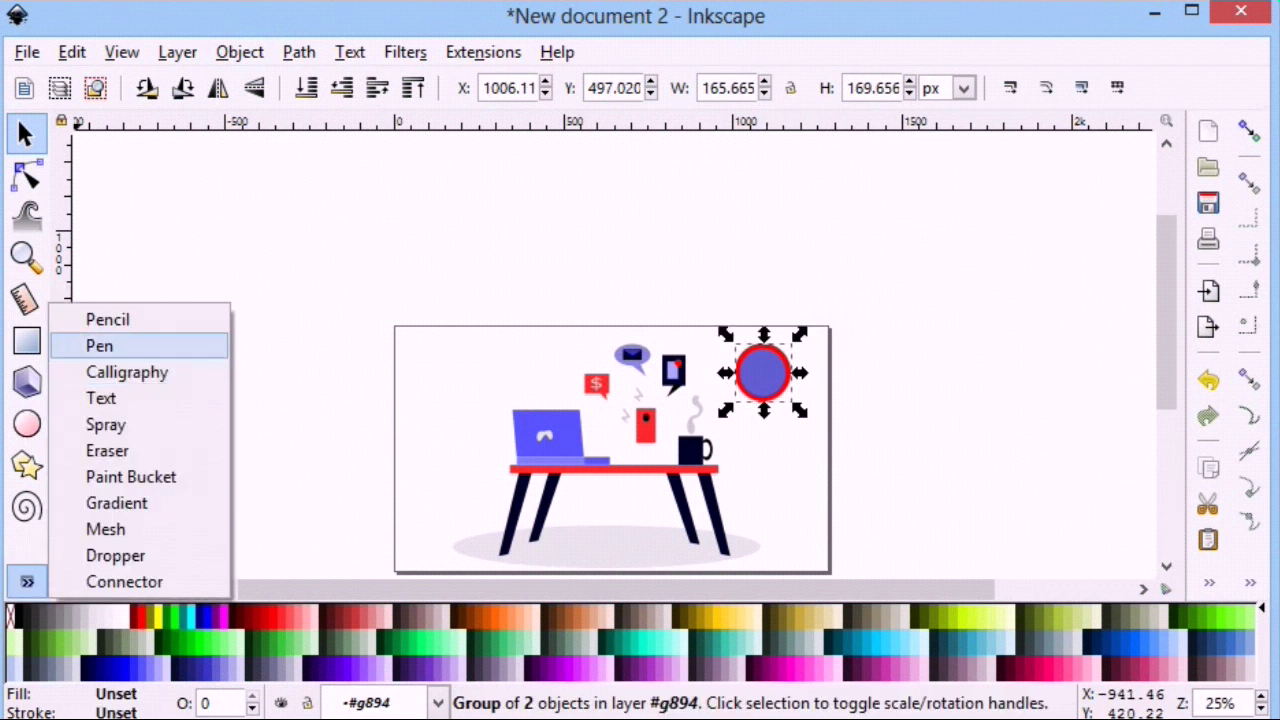
click(100, 342)
click(26, 258)
triple_click(780, 383)
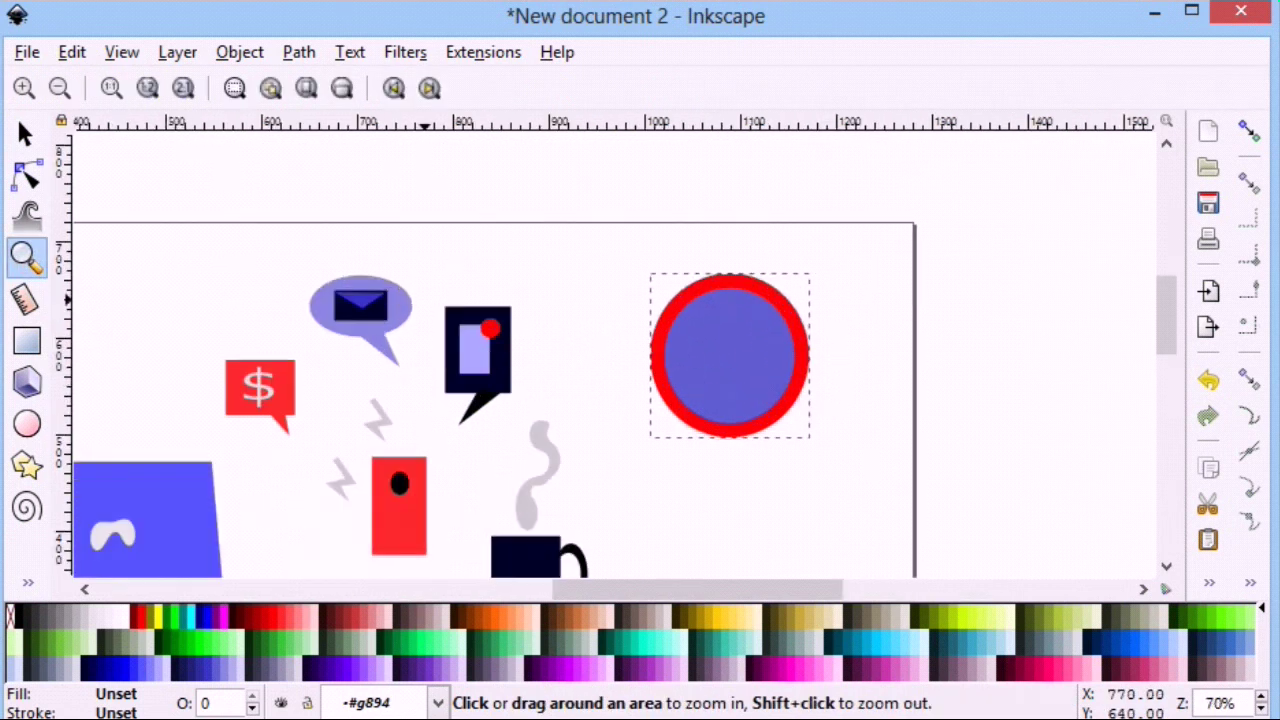
click(28, 583)
click(98, 348)
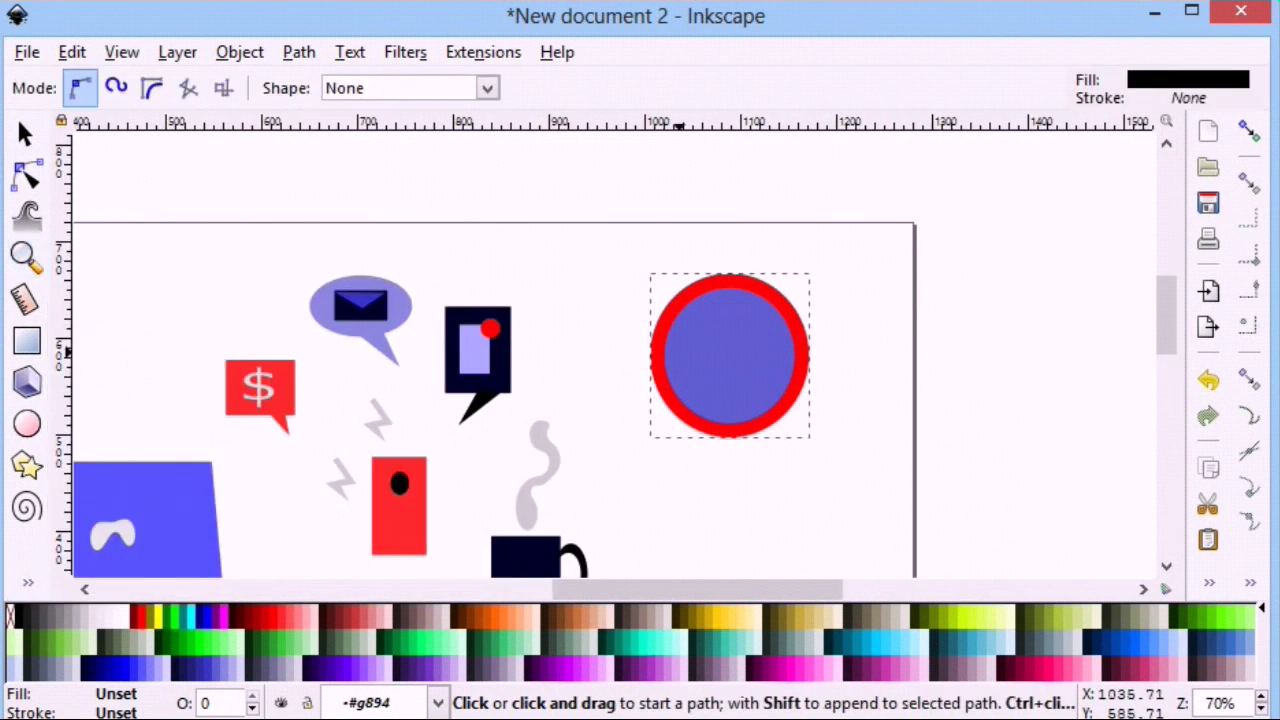
click(686, 343)
key(Escape)
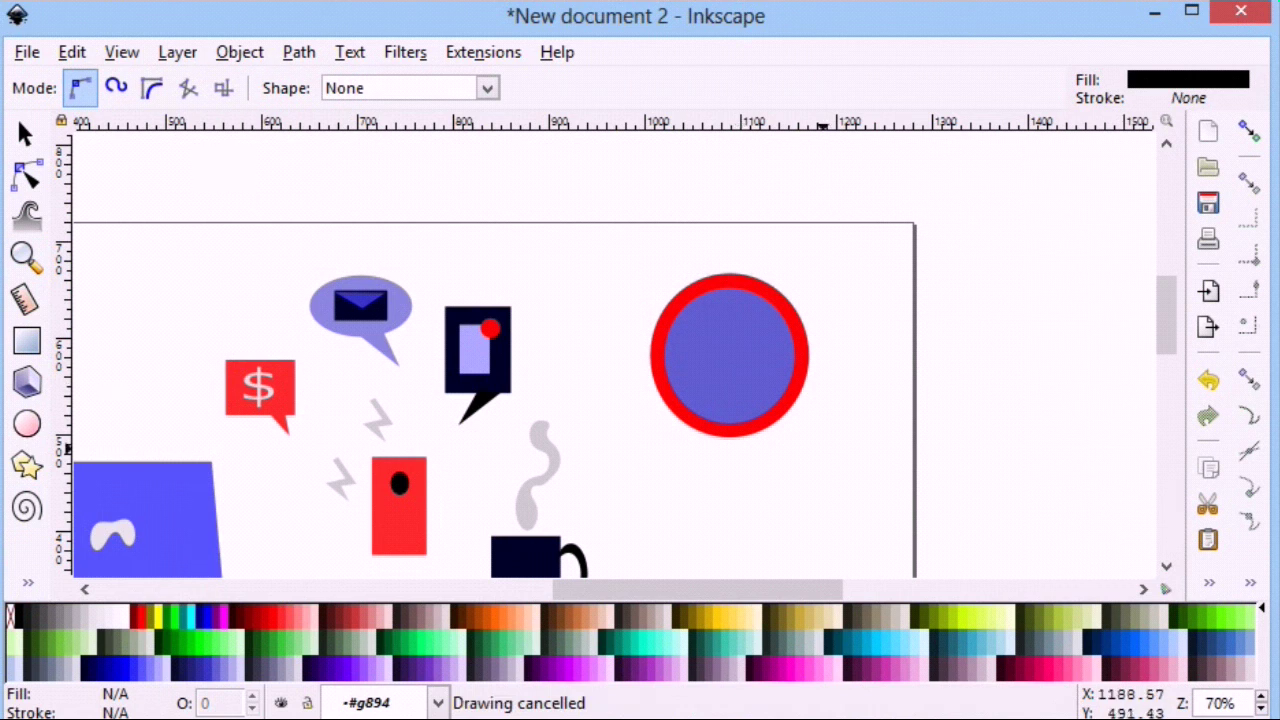
click(687, 342)
click(728, 373)
double_click(763, 331)
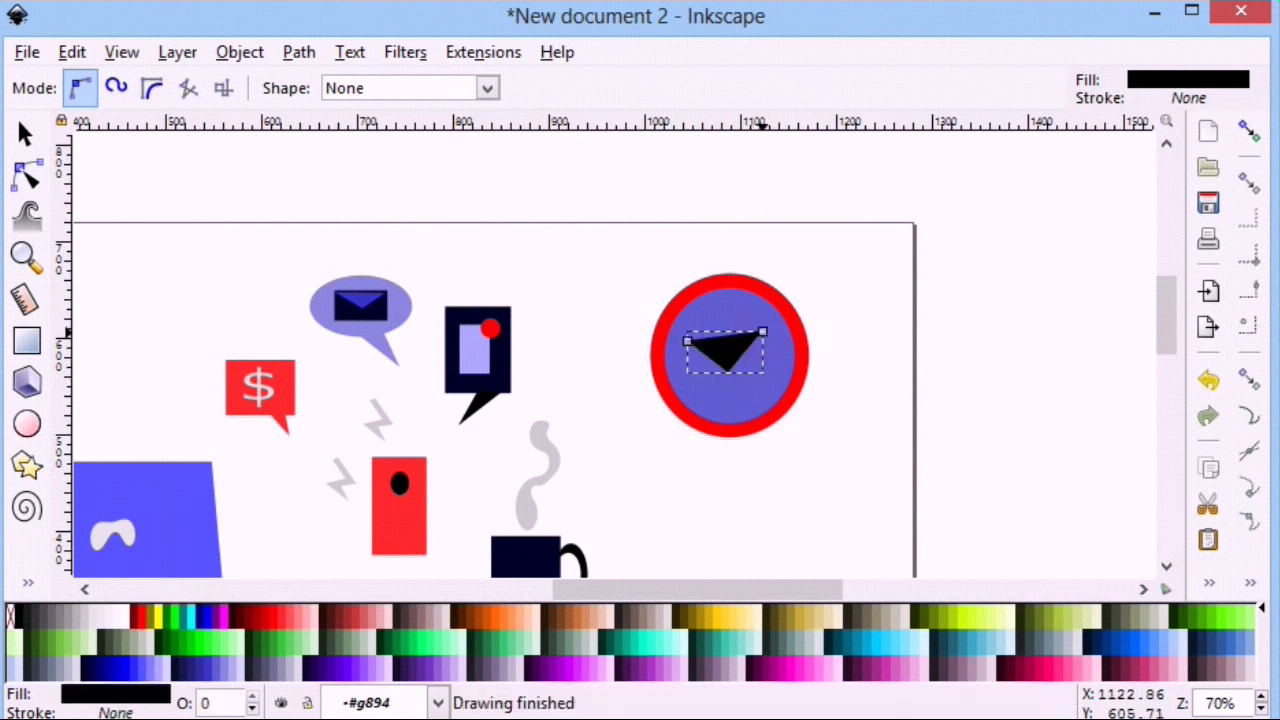
Give the clock hands no fill and a black stroke of width 5.
key(ctrl+shift+f)
click(976, 103)
click(1060, 57)
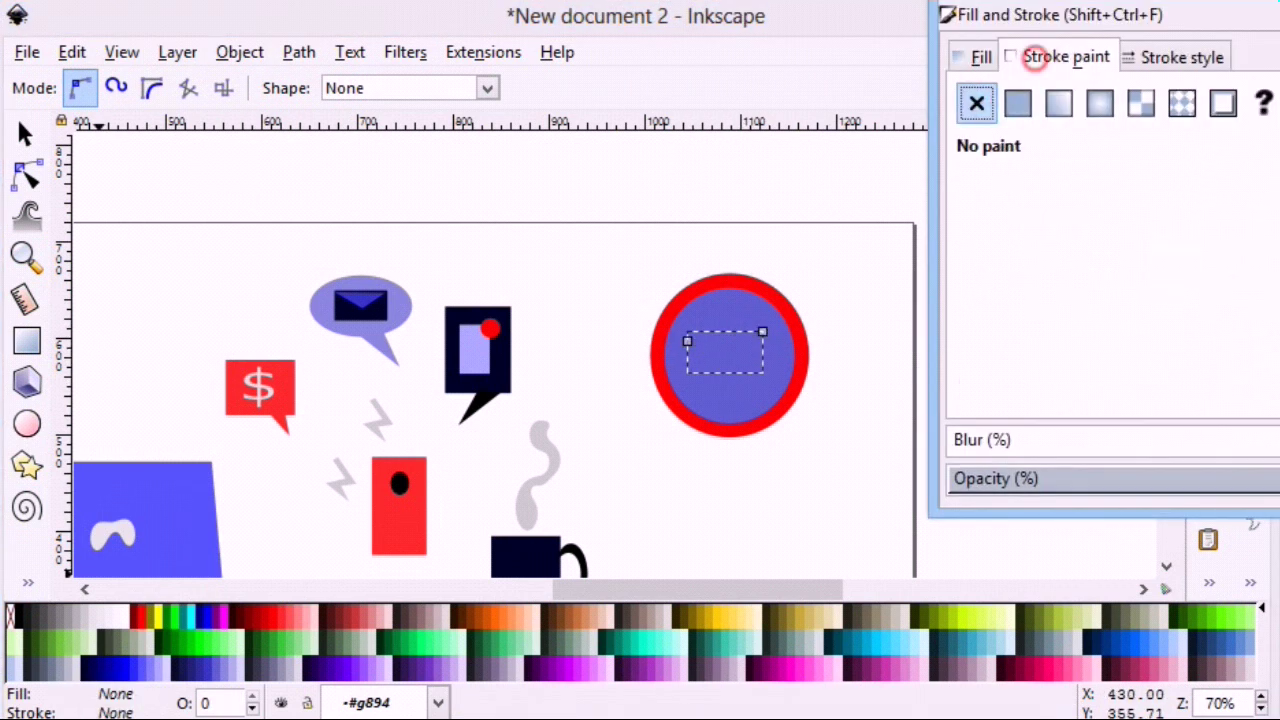
click(1018, 103)
click(1172, 57)
text(5)
click(1026, 272)
key(Escape)
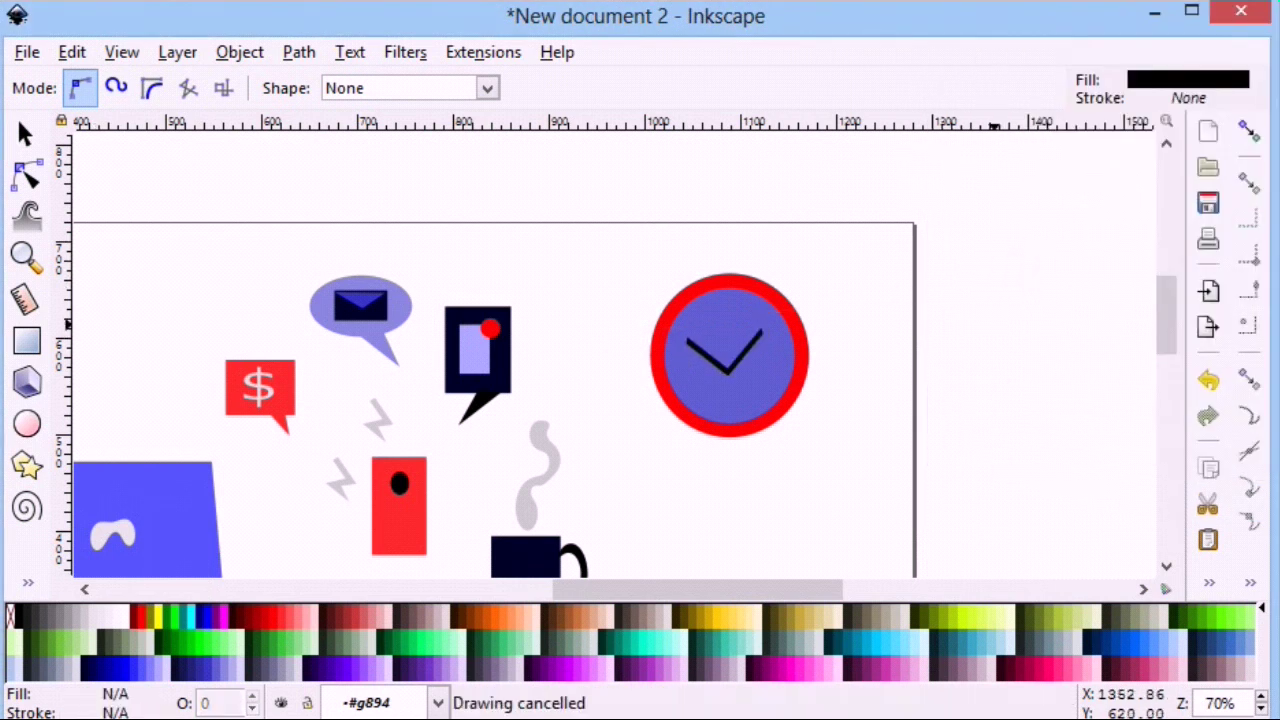
Group the clock face with its hands and scale the clock down slightly.
key(s)
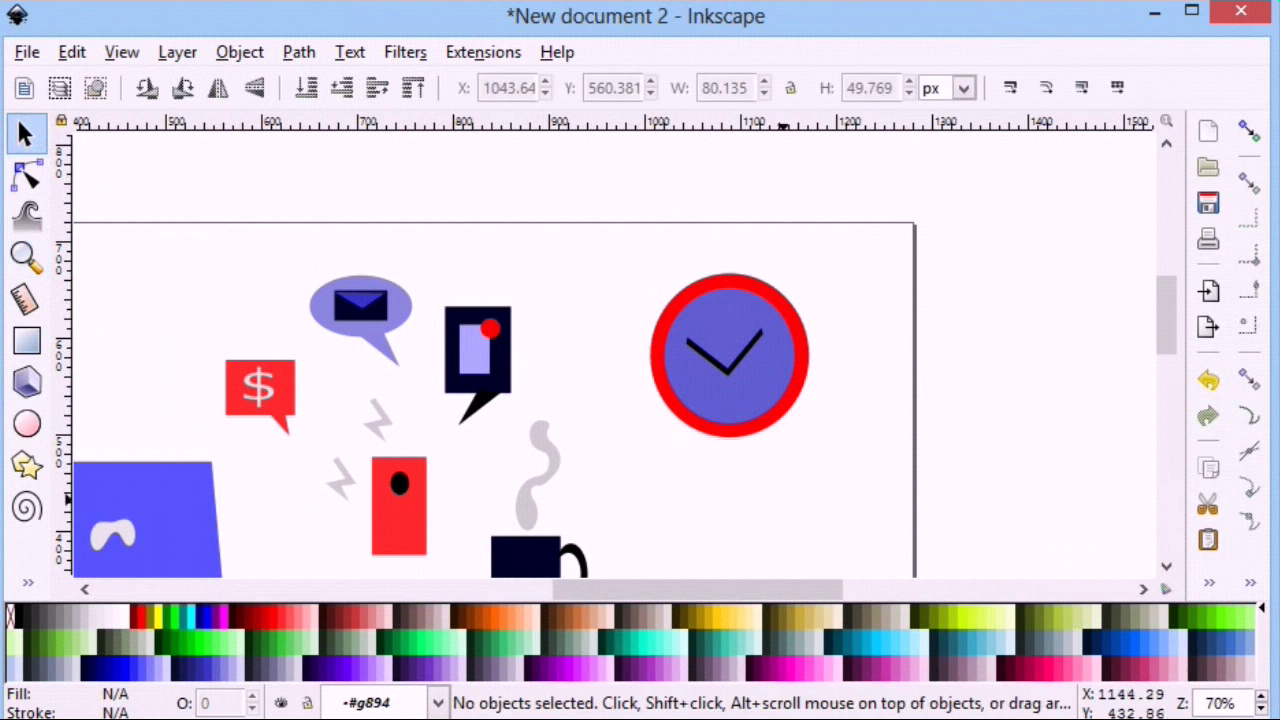
drag(586, 250, 866, 466)
click(240, 52)
click(293, 281)
drag(640, 446, 654, 437)
key(Escape)
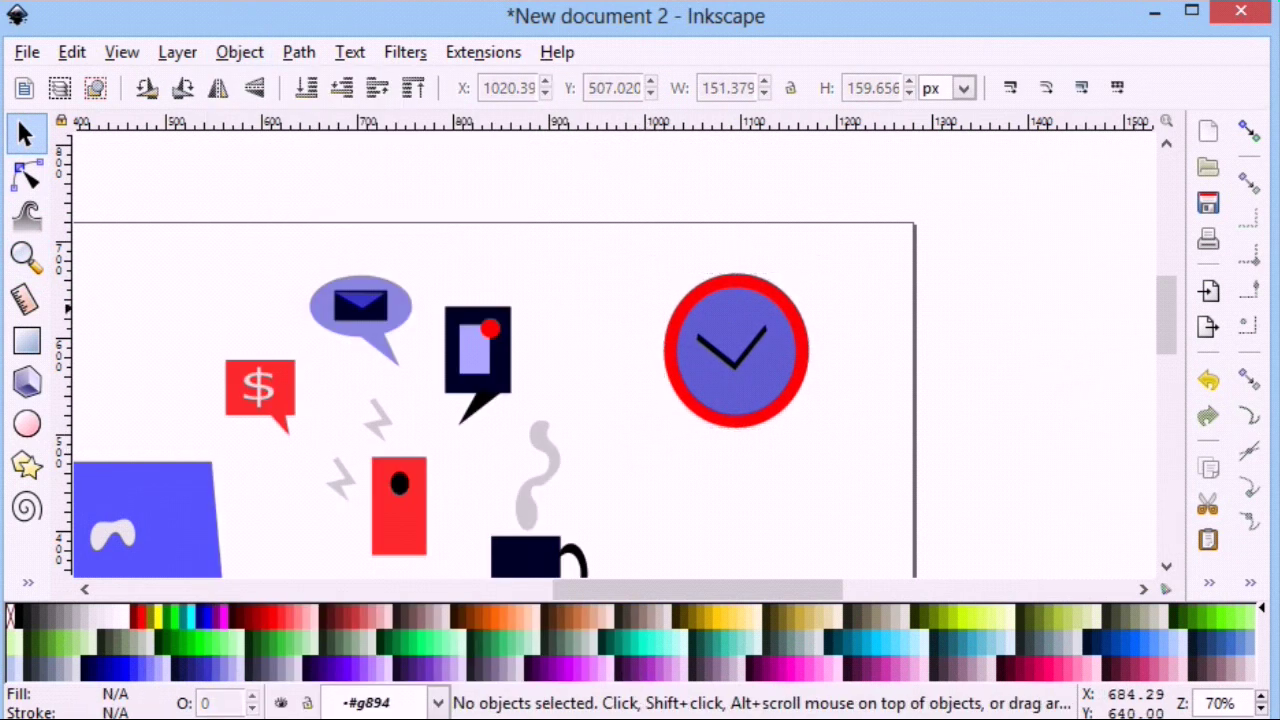
key(minus)
scroll(600, 350, left, 4)
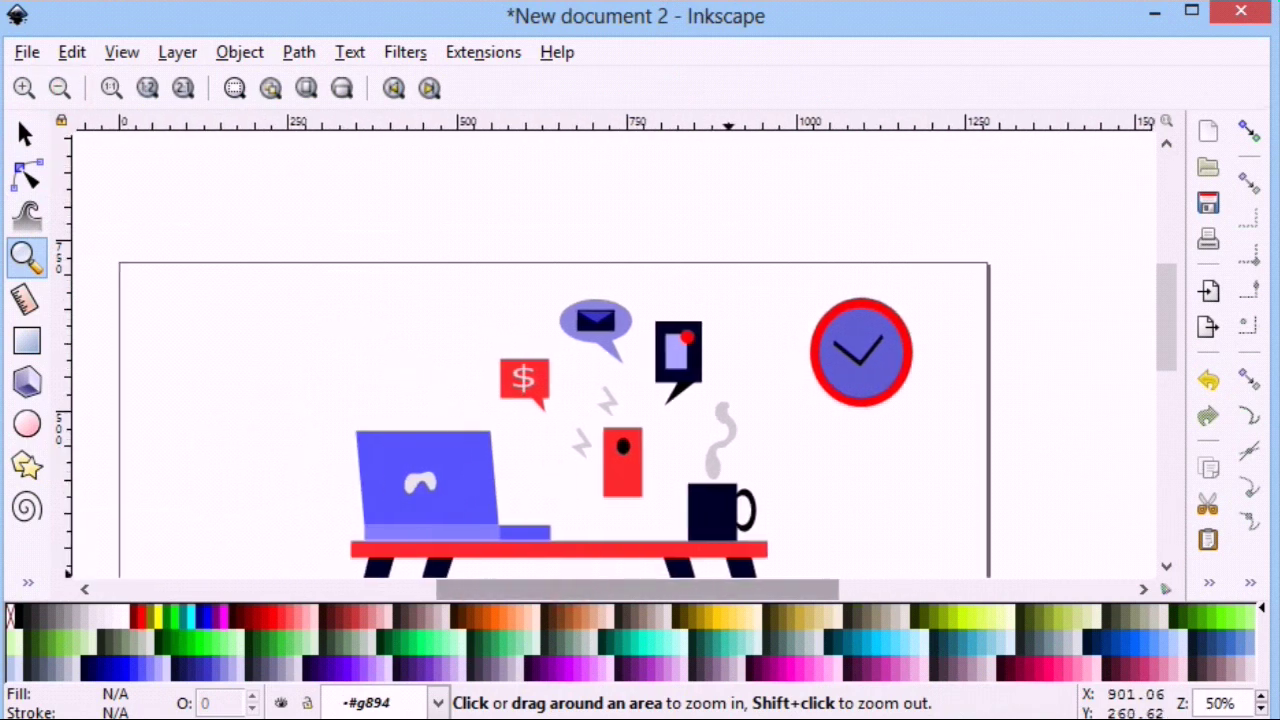
scroll(600, 350, down, 4)
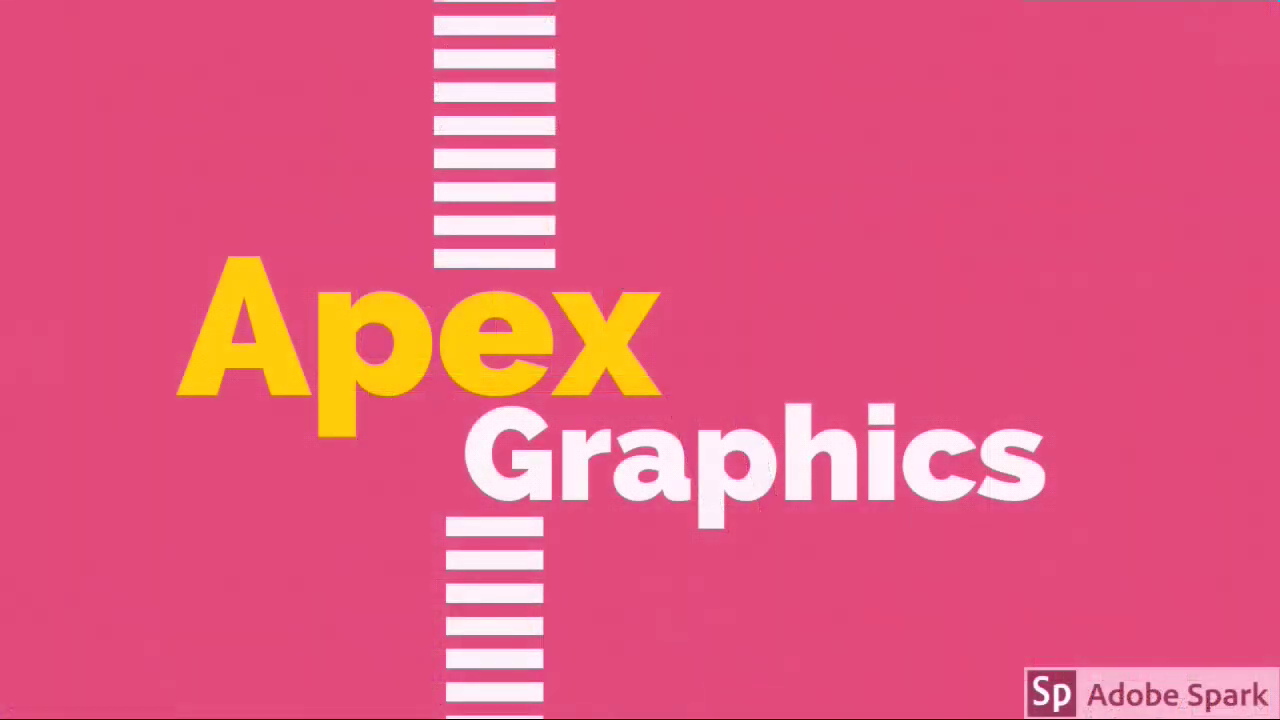